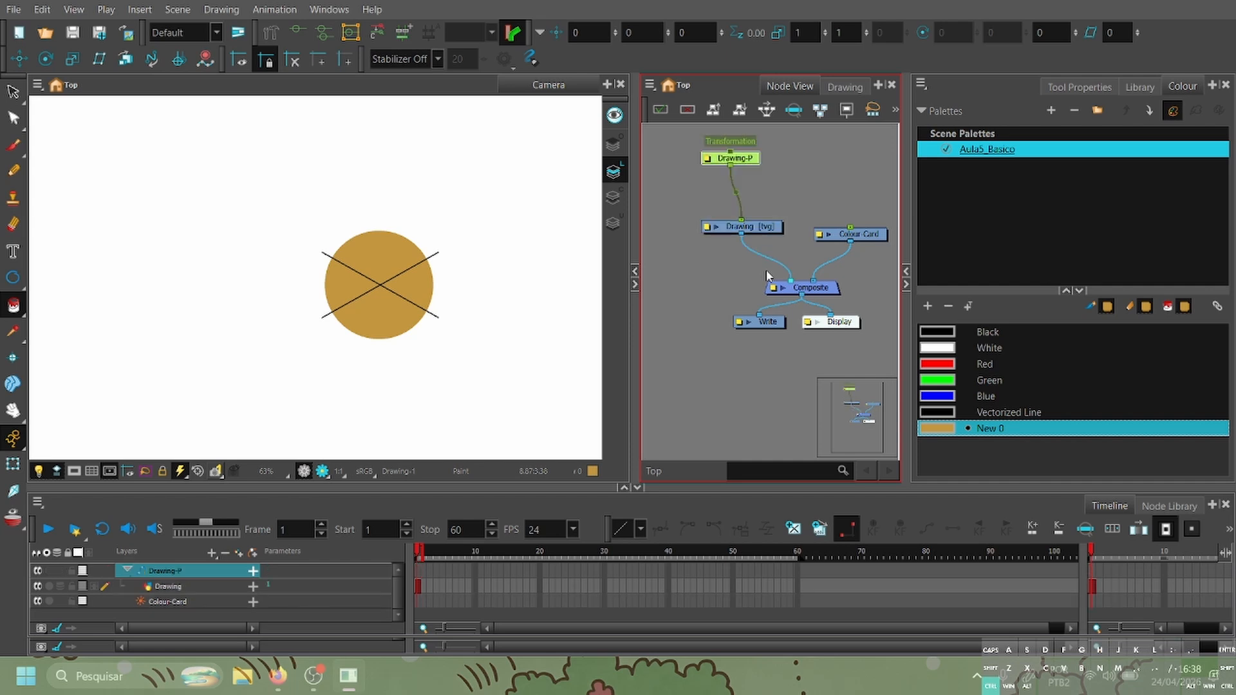
Select the Drawing-P peg and display its Translate handles on the circle in the camera view.
click(838, 181)
click(750, 162)
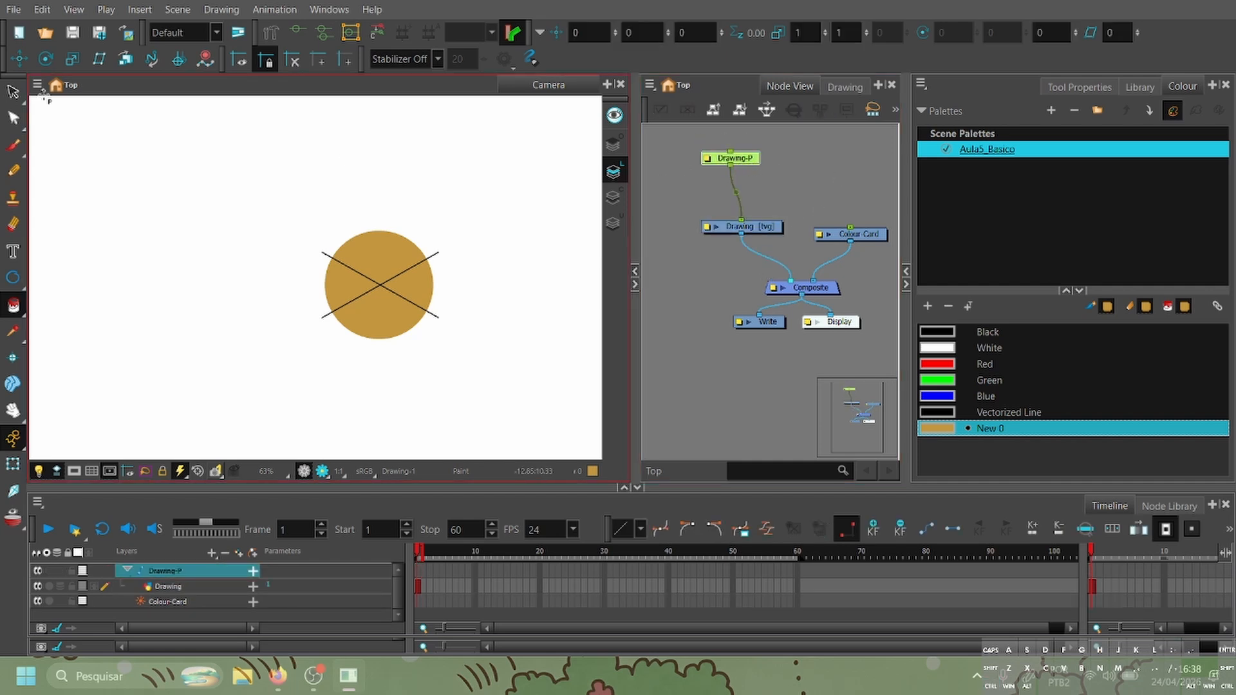
click(19, 59)
scroll(385, 274, down, 1)
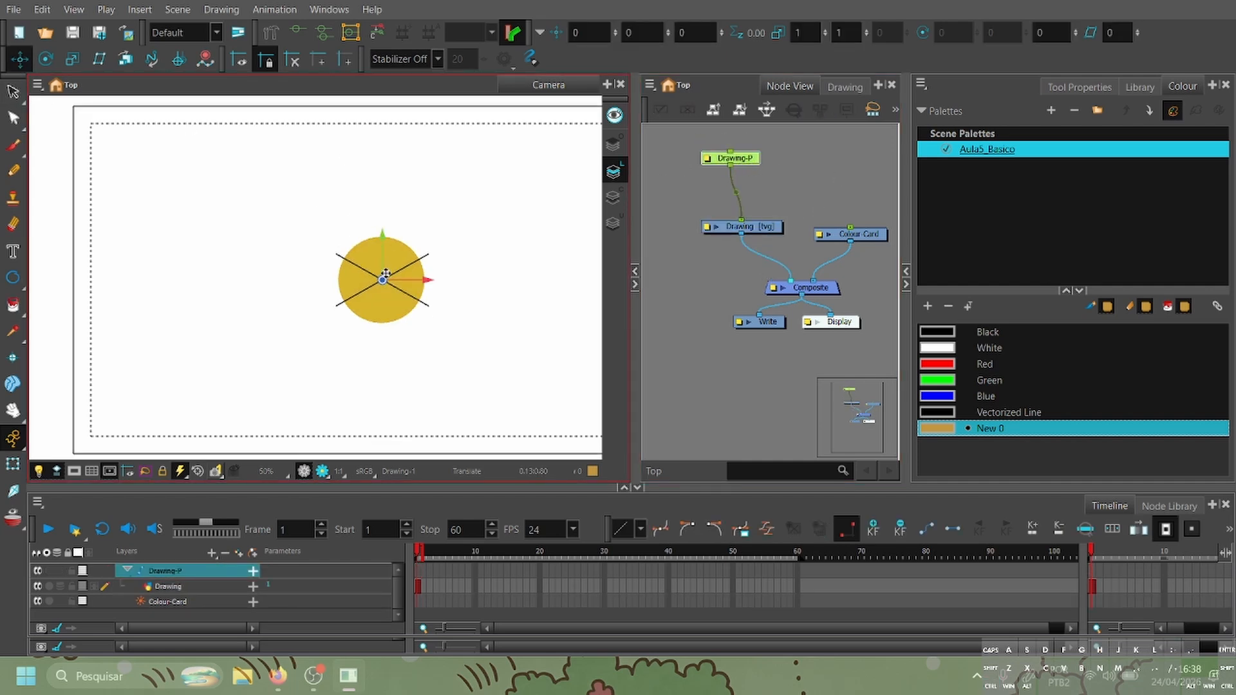
scroll(385, 274, down, 2)
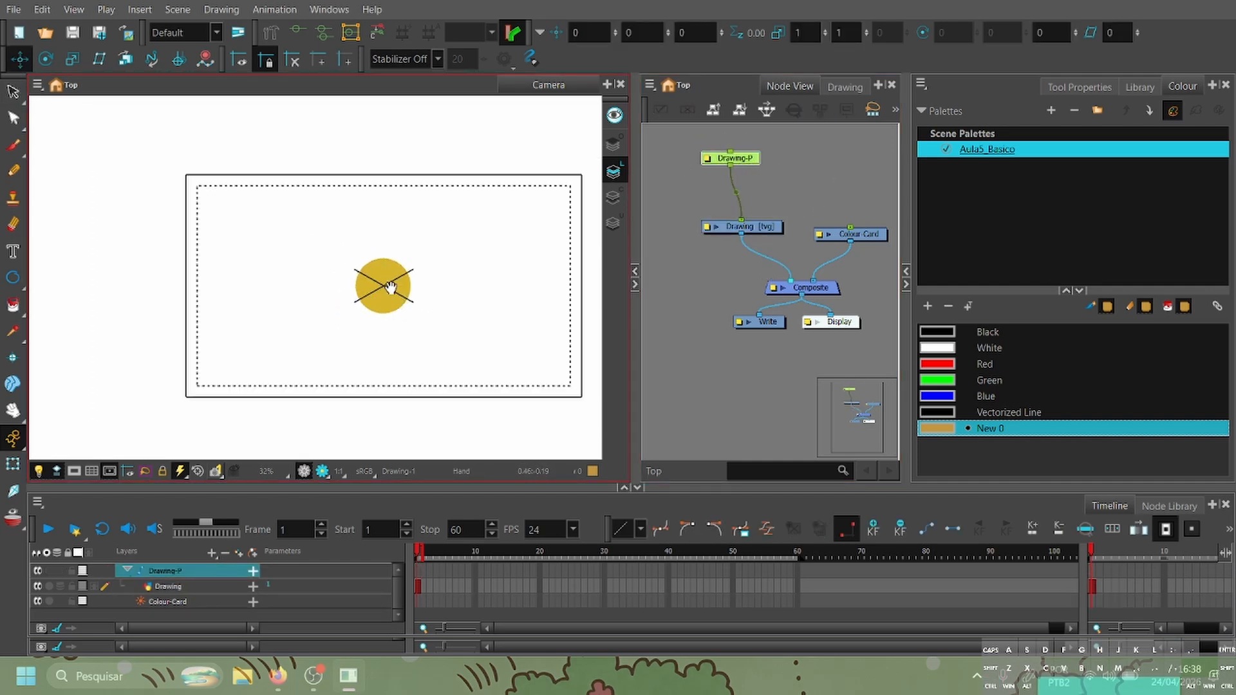
scroll(486, 270, up, 1)
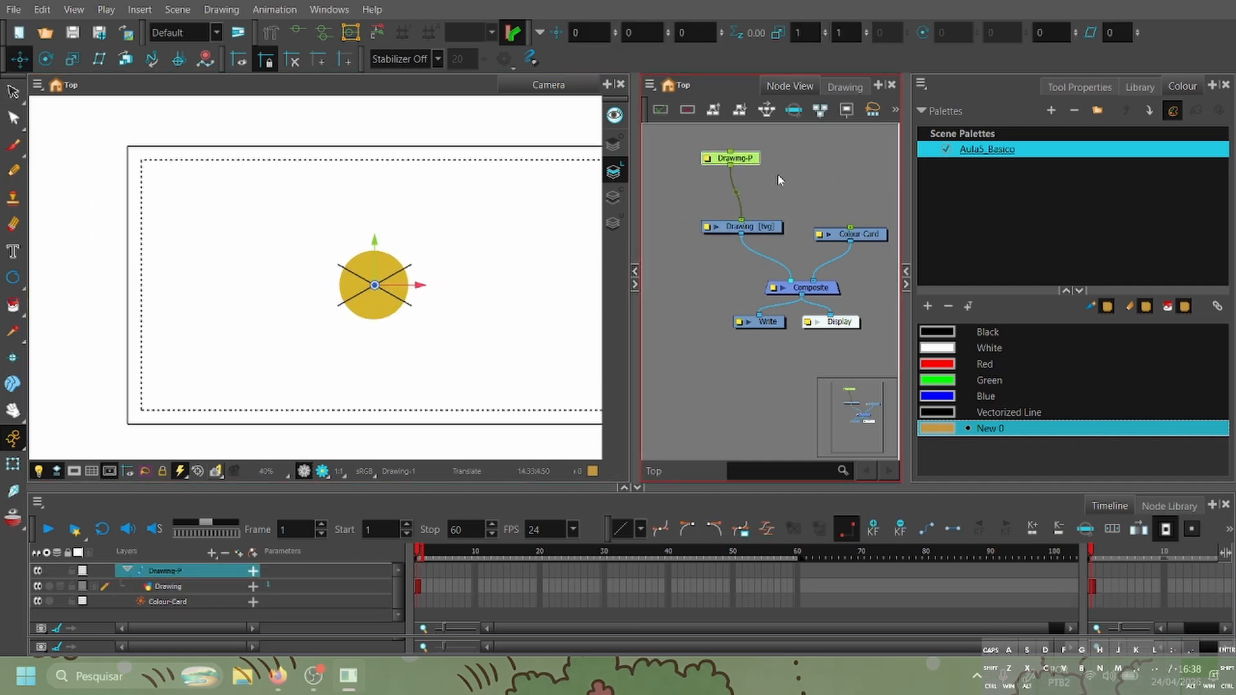
Select the Drawing node and scale its circle down uniformly to about two thirds of its size.
click(780, 183)
click(750, 227)
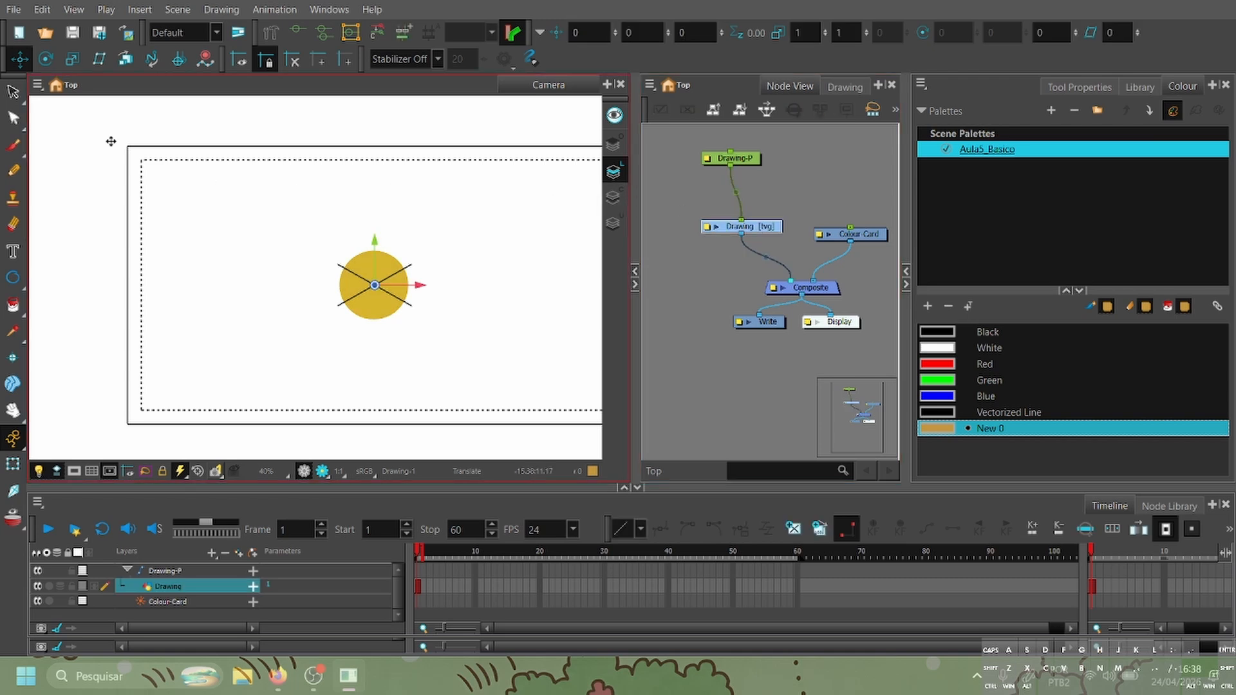
click(14, 93)
mouse_move(449, 237)
mouse_down()
mouse_move(388, 271)
mouse_move(443, 244)
mouse_move(408, 232)
mouse_move(398, 262)
mouse_up()
click(794, 213)
click(776, 228)
click(727, 290)
Scrub the timeline between frame 1 and frame 60 to check where the circle drawing is exposed.
mouse_move(426, 552)
mouse_down()
mouse_move(992, 553)
mouse_move(704, 554)
mouse_up()
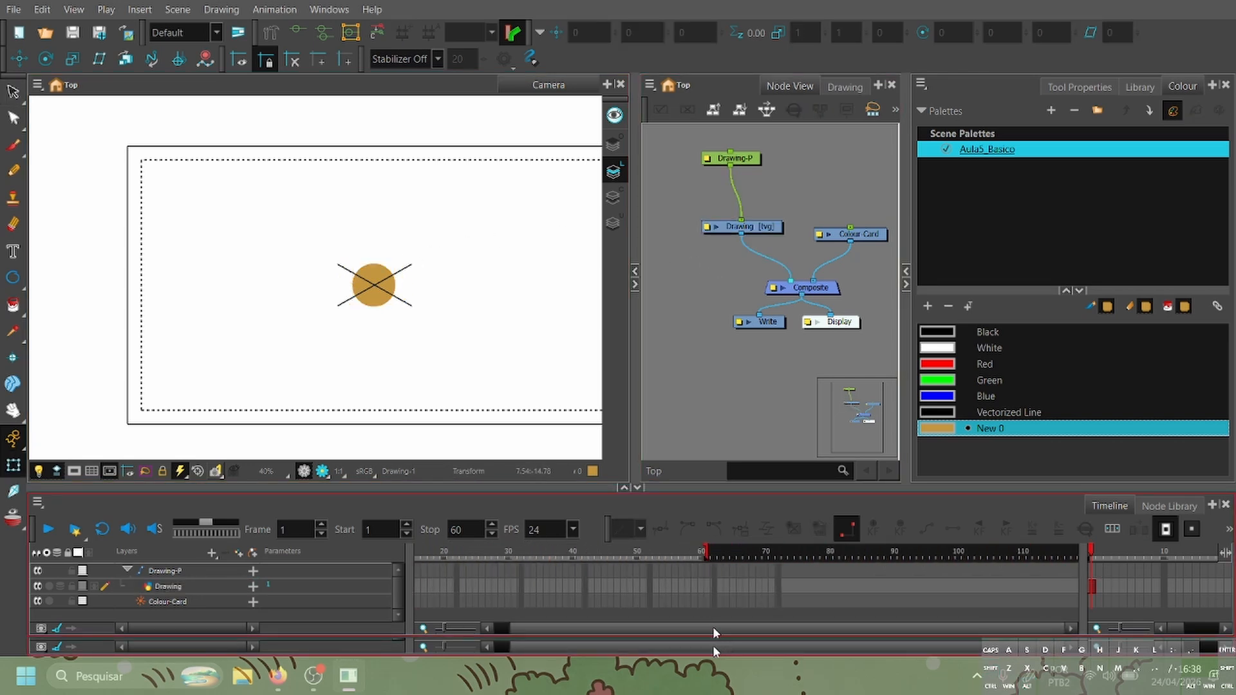
drag(712, 628, 670, 627)
click(648, 552)
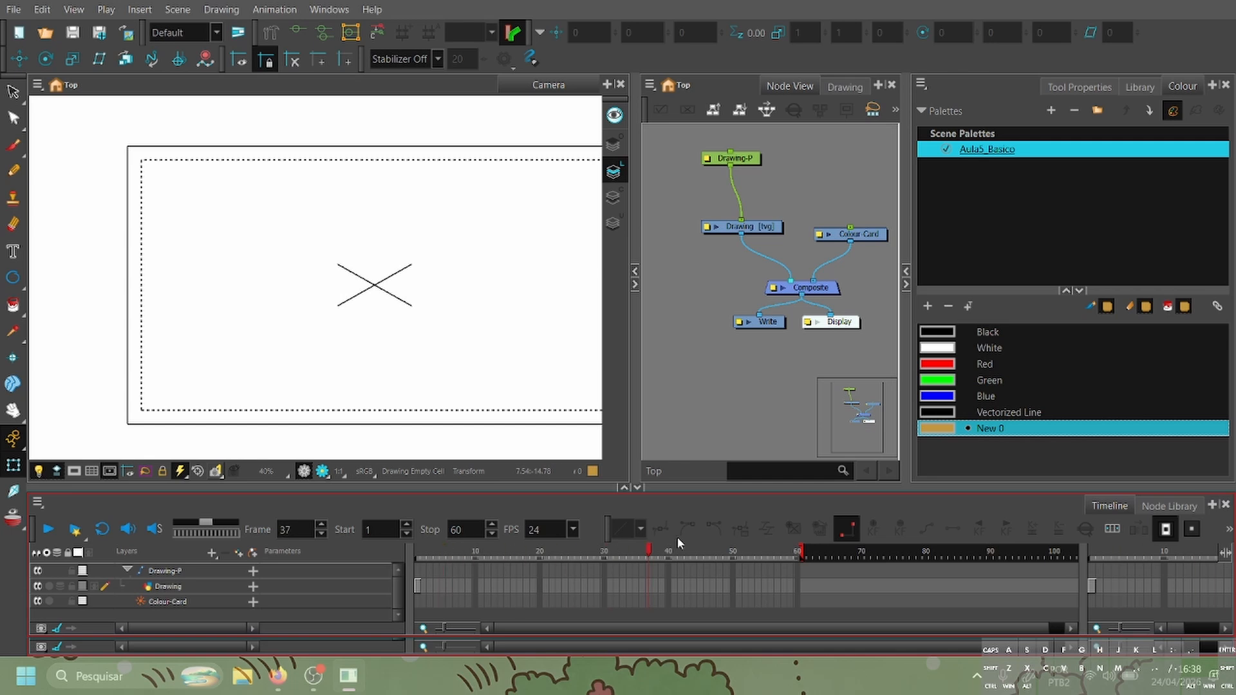
drag(496, 560, 413, 584)
drag(475, 557, 408, 544)
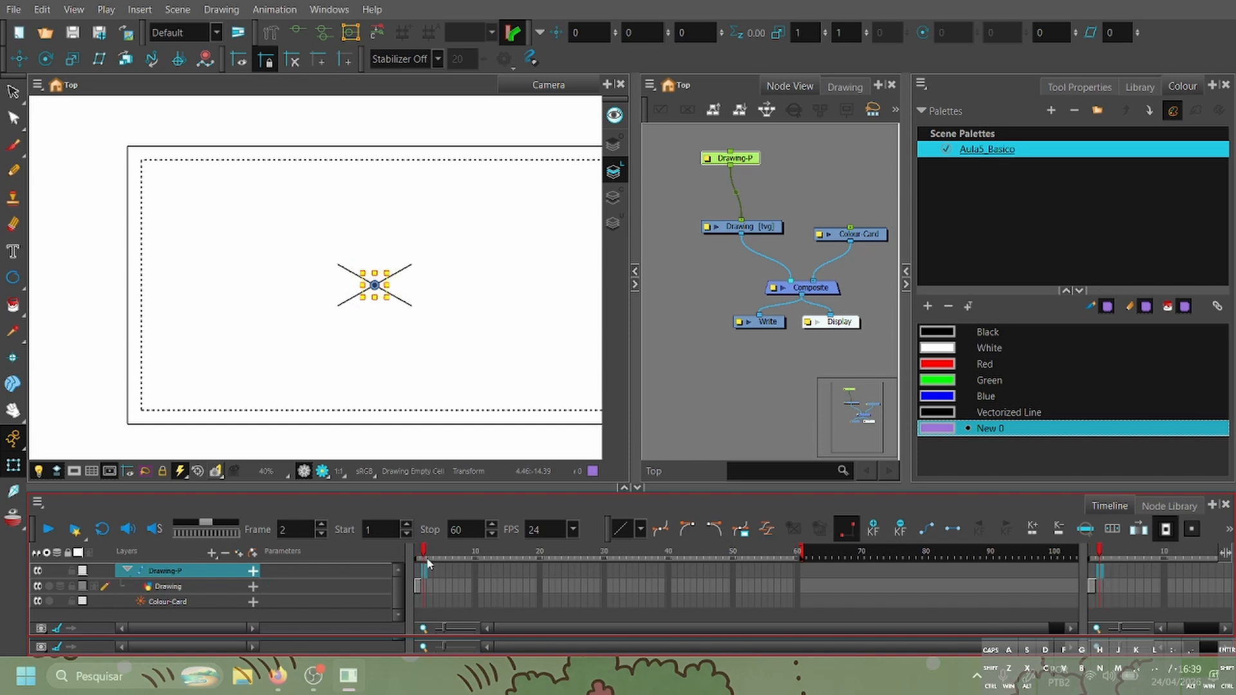
Extend the Drawing layer's exposure from frame 1 through frame 60 and return to frame 1.
click(419, 589)
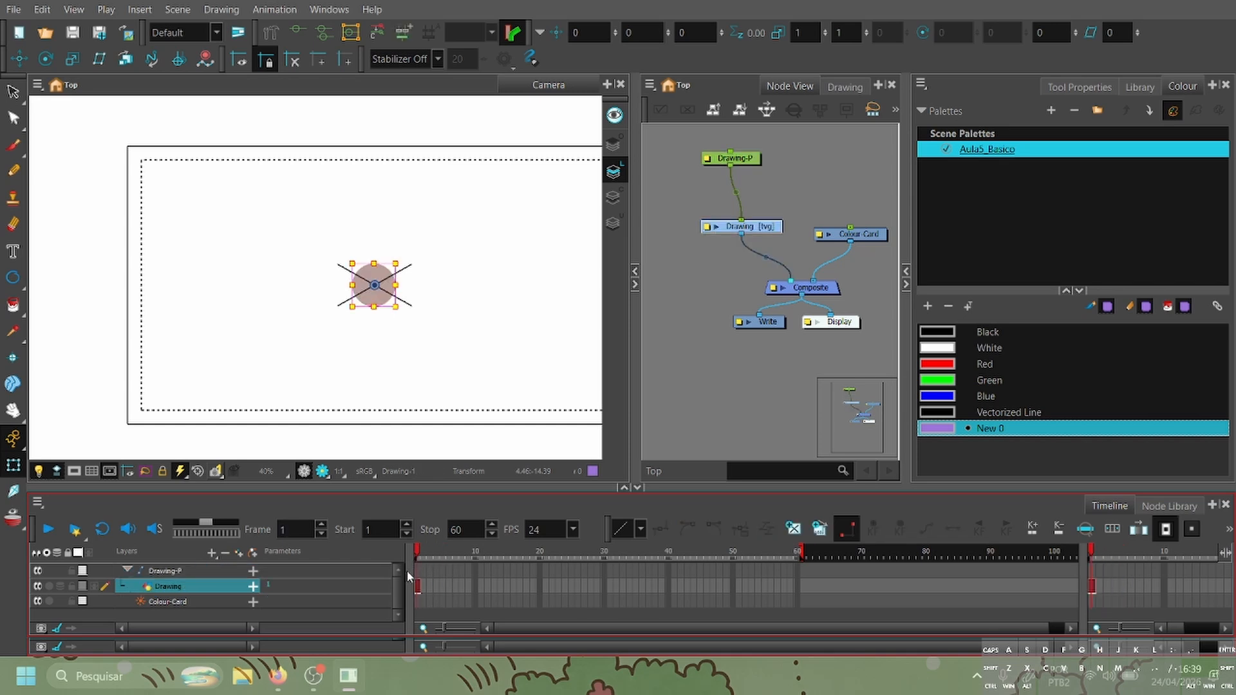
drag(407, 566, 748, 569)
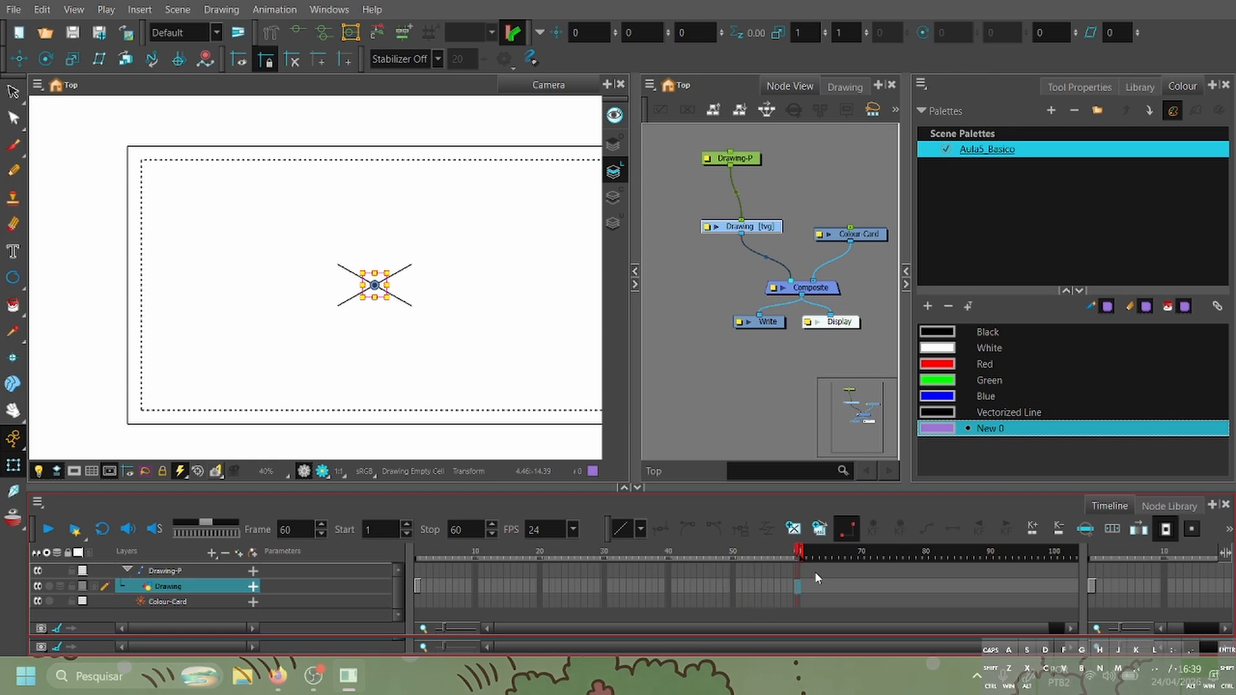
key(F5)
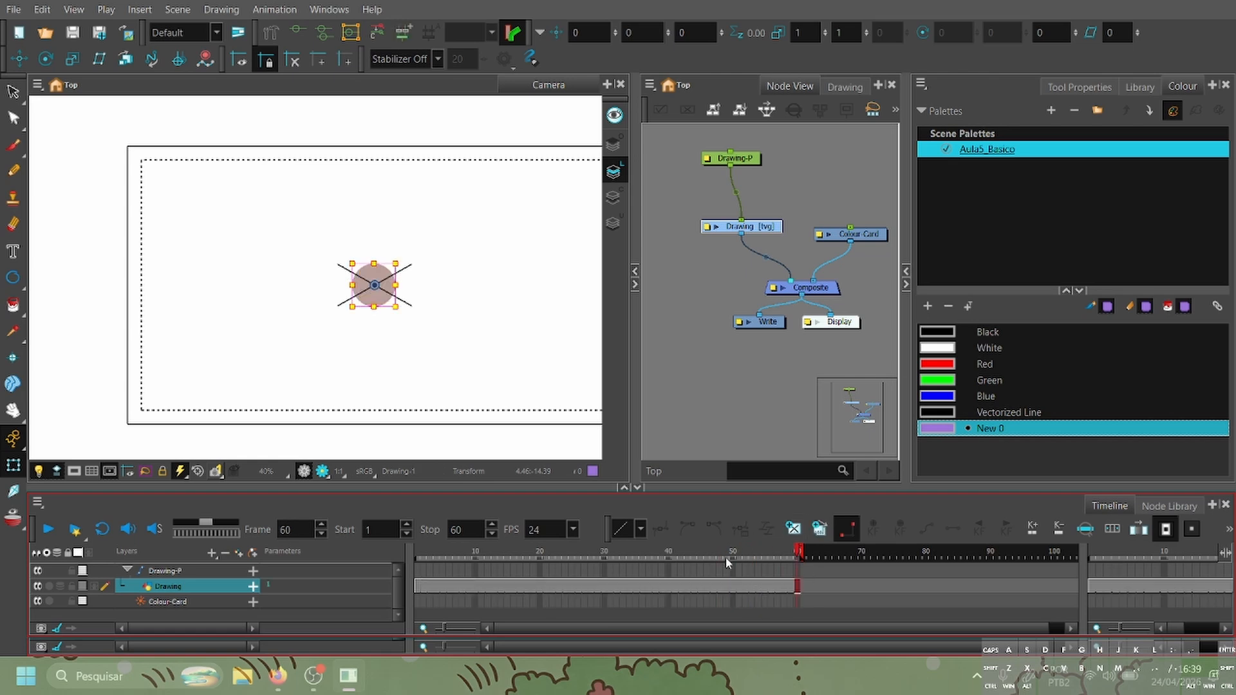
mouse_move(726, 557)
mouse_down()
mouse_move(635, 545)
mouse_move(727, 552)
mouse_move(562, 554)
mouse_move(402, 579)
mouse_move(732, 577)
mouse_move(676, 554)
mouse_move(531, 552)
mouse_move(313, 574)
mouse_up()
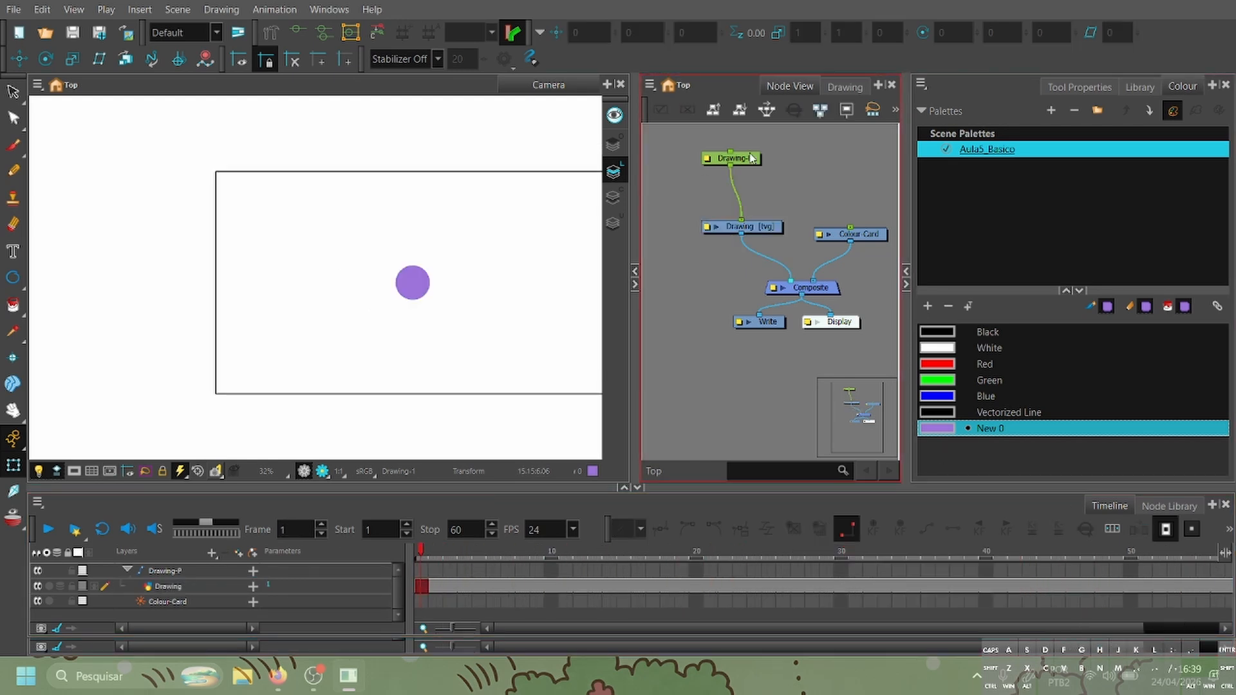
Select the Drawing-P peg and move the circle horizontally to the left side of the camera frame at frame 1.
click(751, 158)
key(space)
mouse_move(477, 292)
mouse_down()
mouse_move(179, 286)
mouse_move(210, 290)
mouse_up()
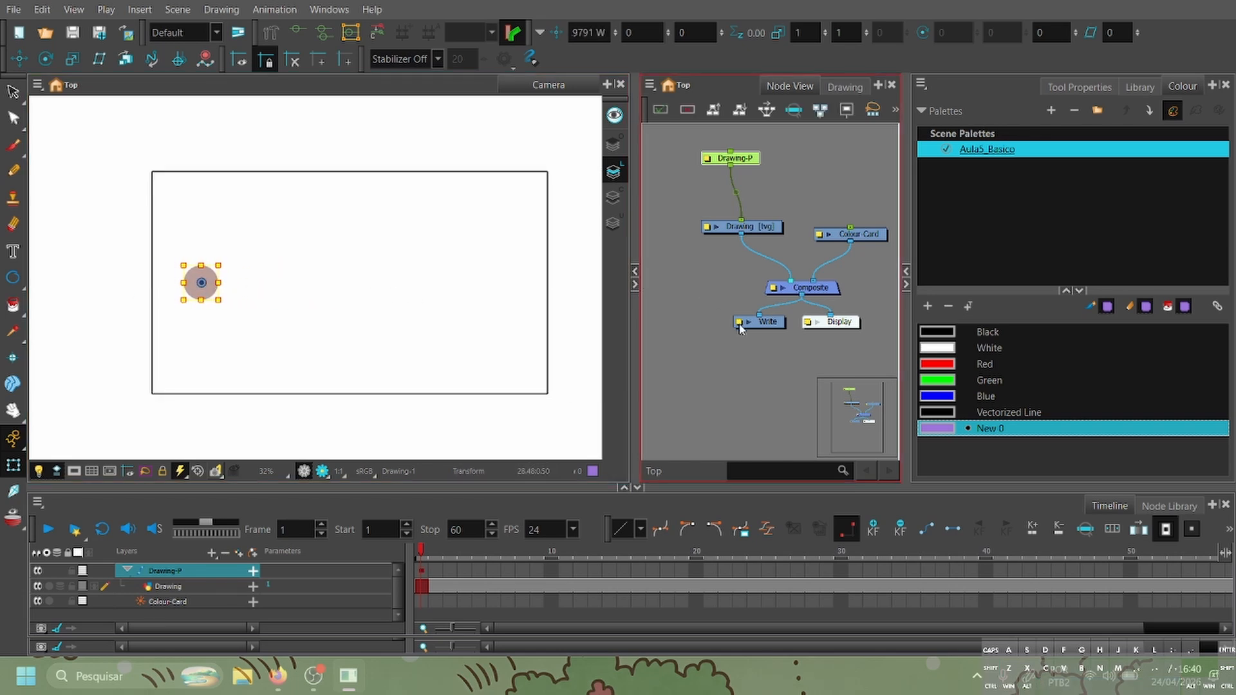
click(728, 380)
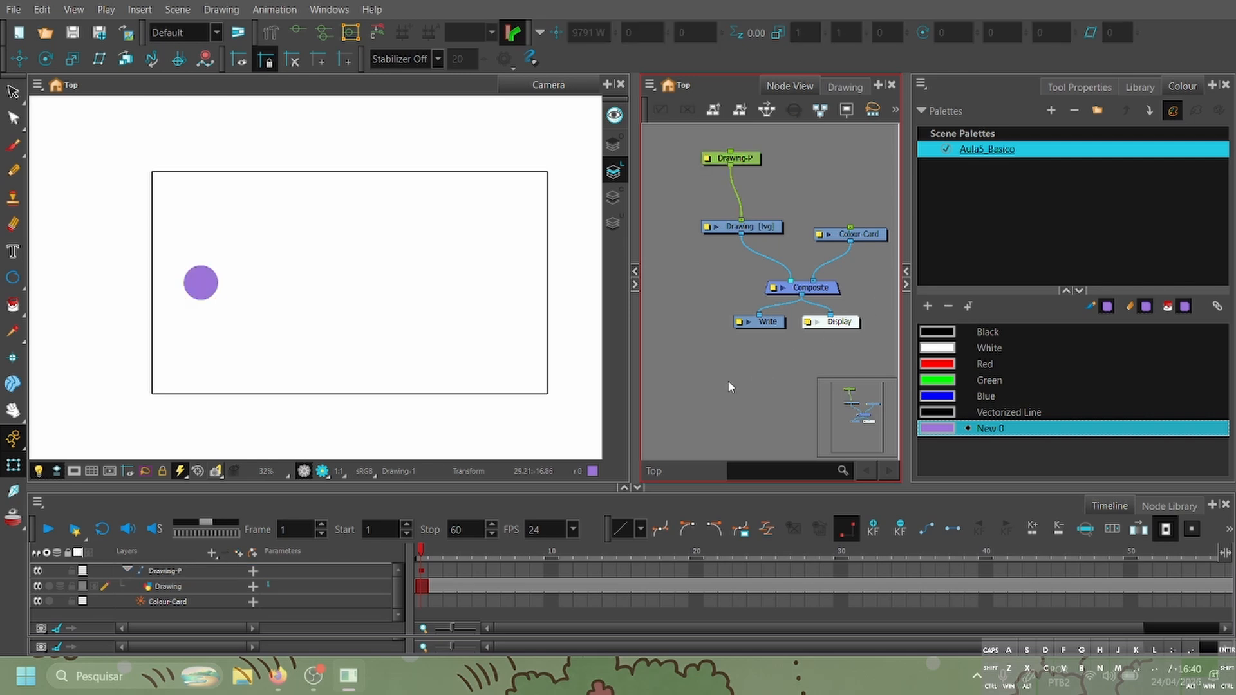
Go to frame 29 and select the Drawing-P peg's cell there.
drag(426, 554, 826, 548)
click(823, 577)
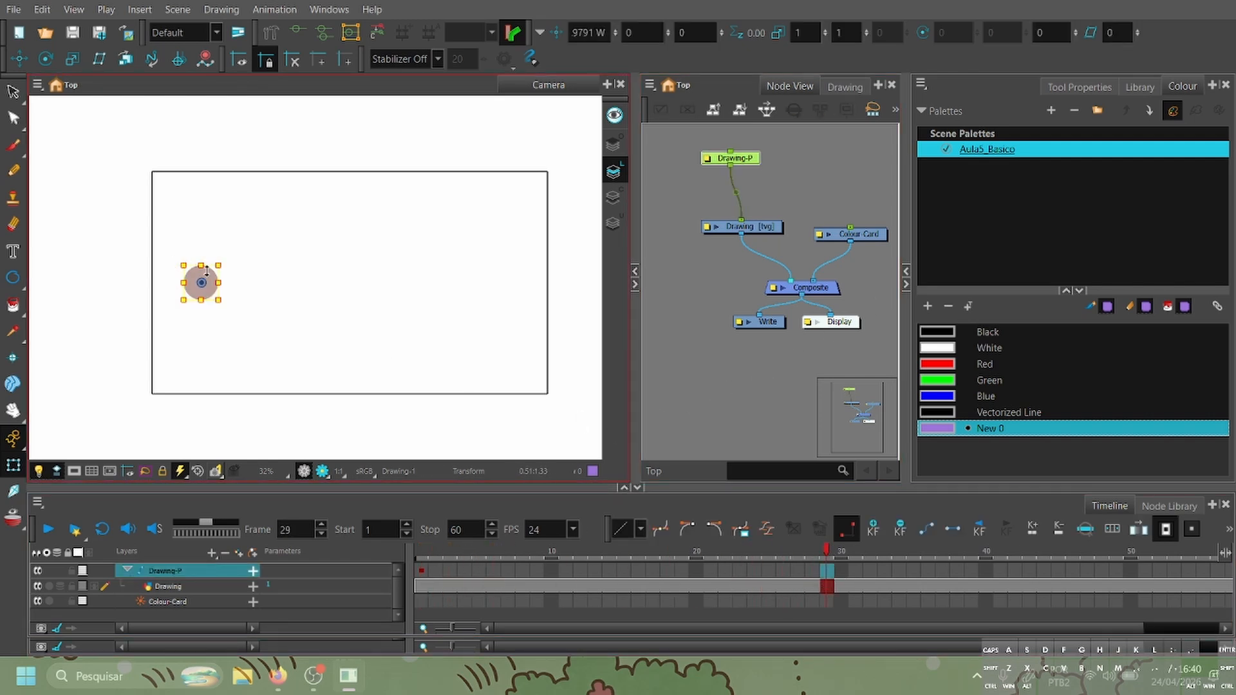
Try moving the circle at frame 29 to the camera frame's right side and its centre, undoing both moves.
mouse_move(215, 331)
mouse_down()
mouse_move(579, 330)
mouse_move(474, 312)
mouse_move(516, 319)
mouse_up()
click(440, 391)
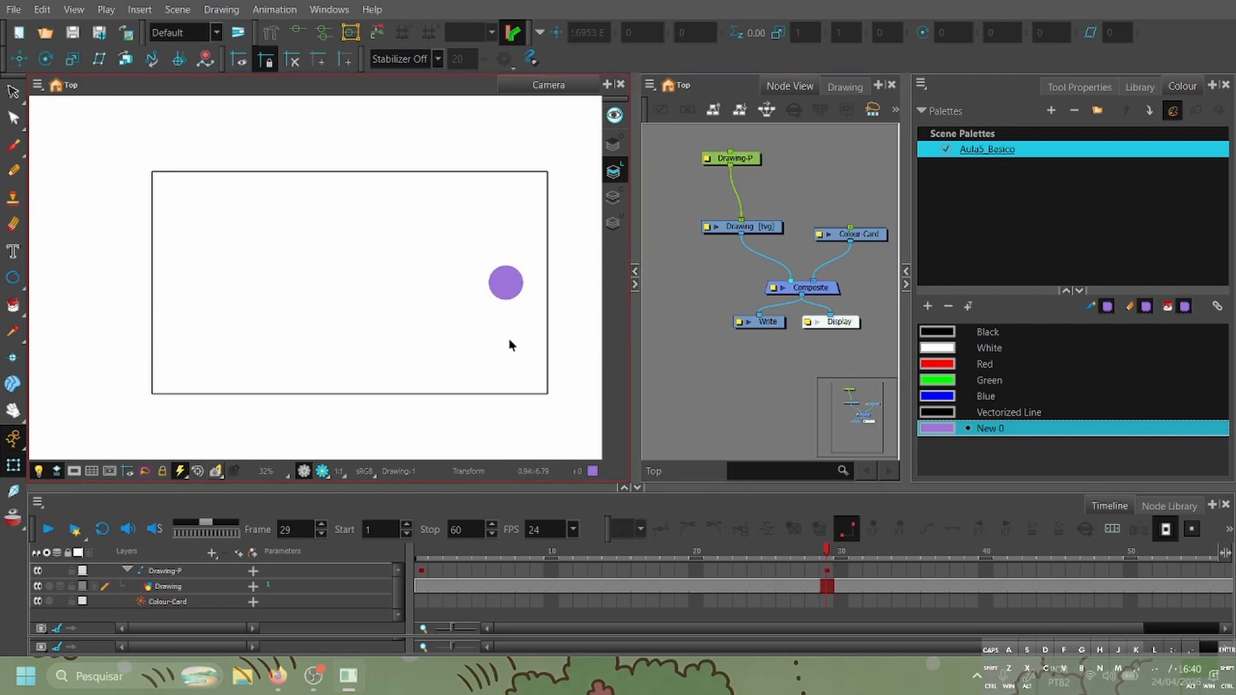
key(ctrl+z)
key(ctrl+z)
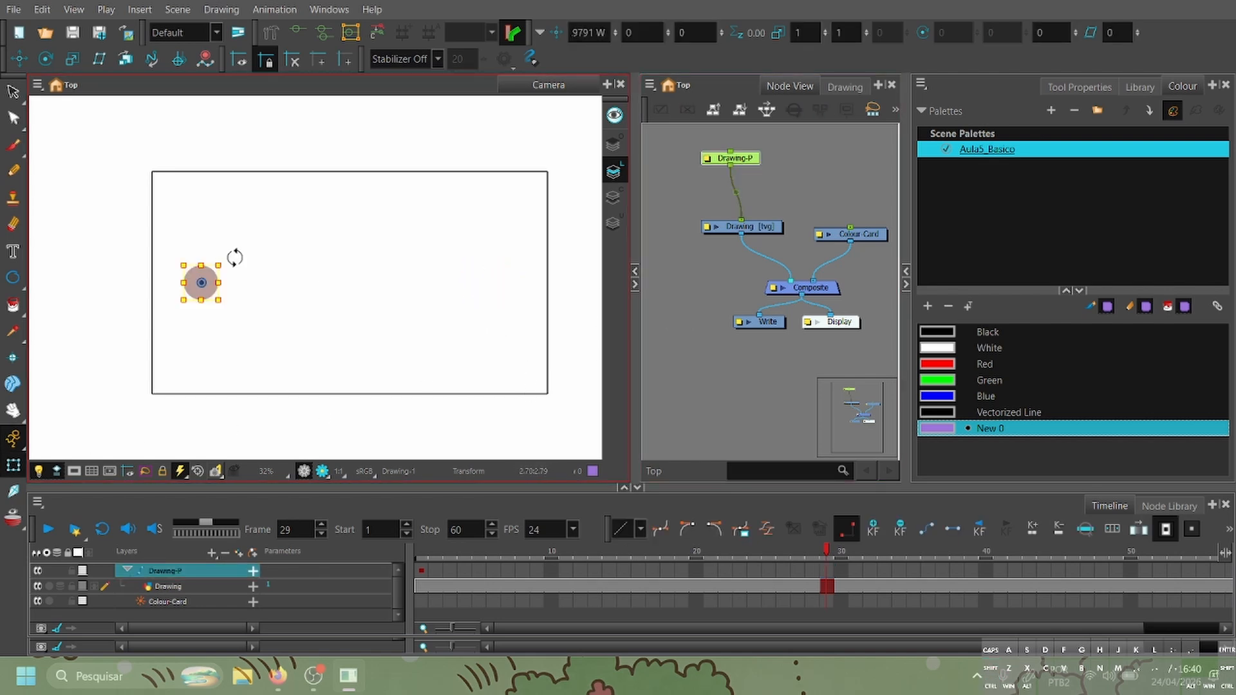
drag(214, 275, 369, 299)
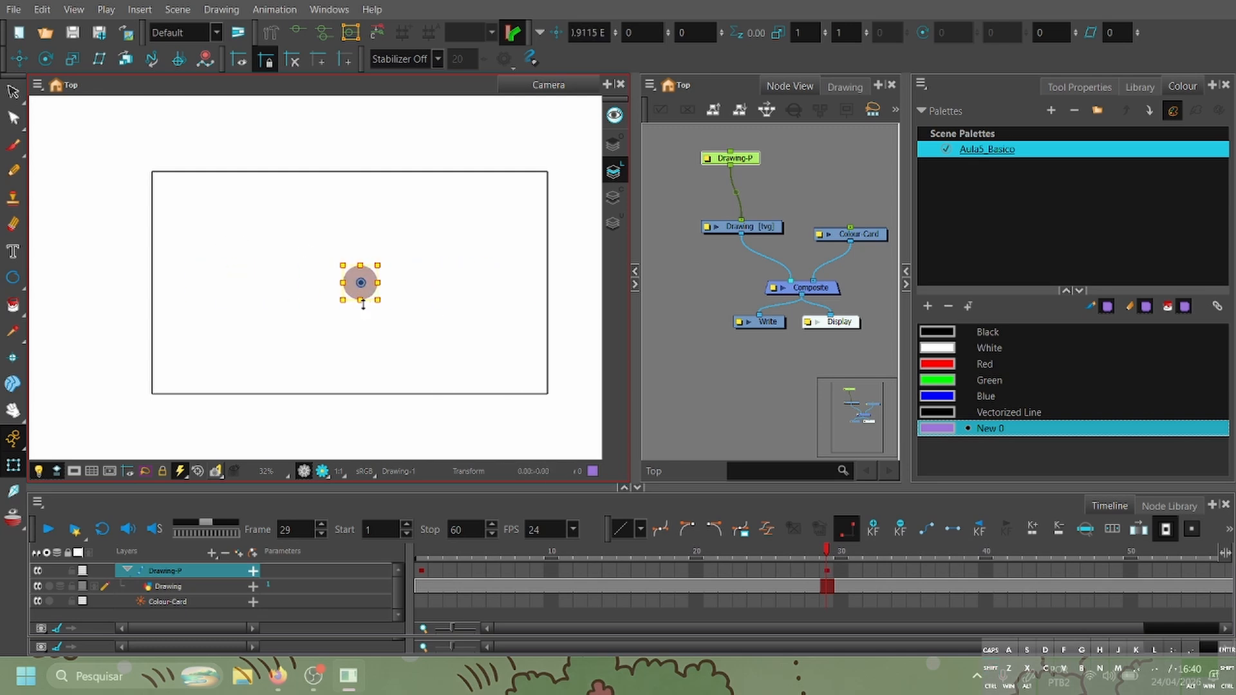
key(ctrl+z)
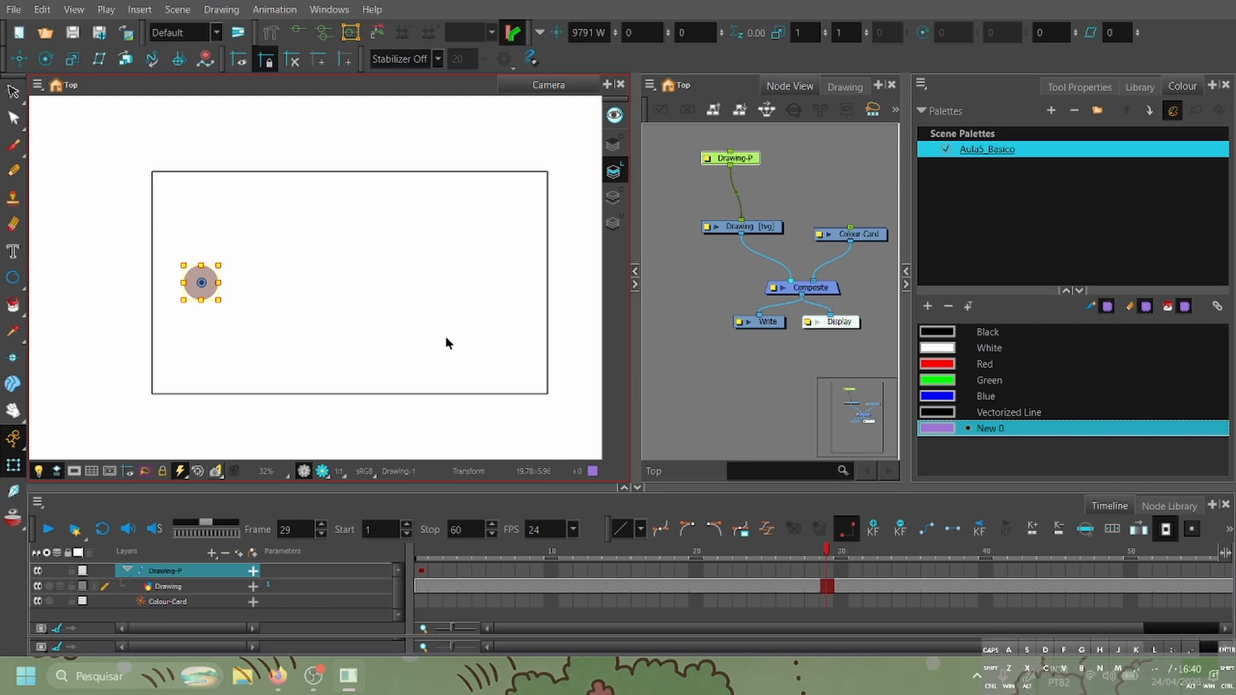
Nudge the circle at frame 29 straight across to the right side of the camera frame and deselect it.
key(shift+Right)
key(shift+Right)
key(shift+Right)
key(shift+Right)
key(shift+Right)
key(shift+Right)
key(shift+Right)
key(shift+Right)
key(shift+Right)
key(shift+Right)
key(shift+Right)
key(shift+Right)
key(shift+Right)
key(shift+Right)
key(shift+Right)
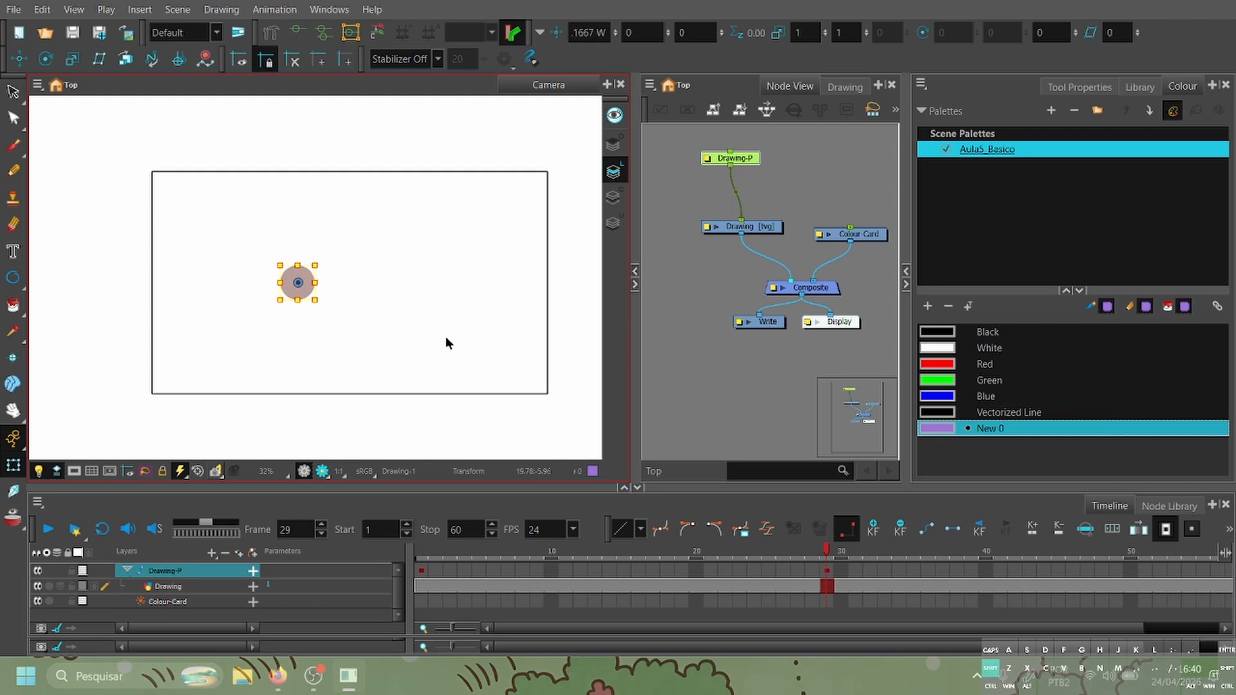
key(shift+Right)
key(shift+Right)
key(shift+Right)
key(shift+Right)
key(shift+Right)
key(shift+Right)
key(shift+Right)
key(shift+Right)
key(shift+Right)
key(shift+Right)
key(shift+Right)
key(shift+Right)
key(shift+Right)
key(shift+Right)
key(shift+Right)
key(shift+Right)
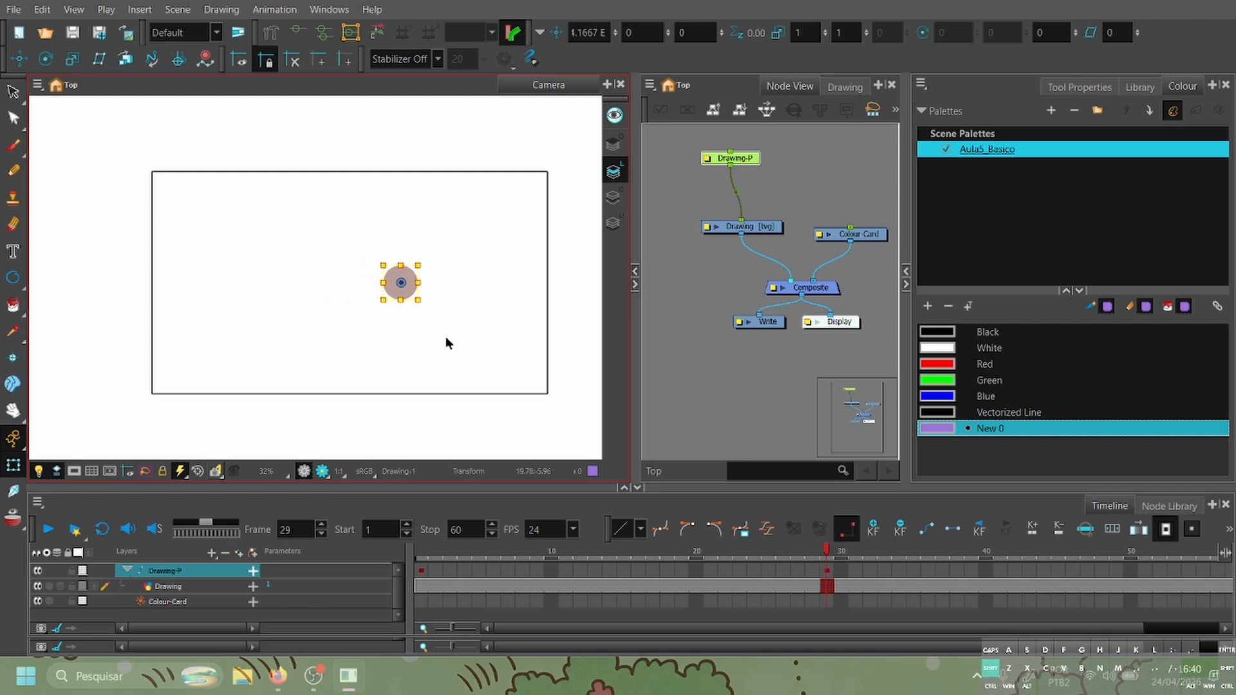
key(shift+Right)
key(shift+Right)
key(shift+Right)
key(shift+Right)
key(shift+Right)
key(shift+Right)
key(shift+Right)
key(shift+Right)
key(shift+Right)
key(shift+Right)
key(shift+Right)
key(shift+Right)
key(shift+Right)
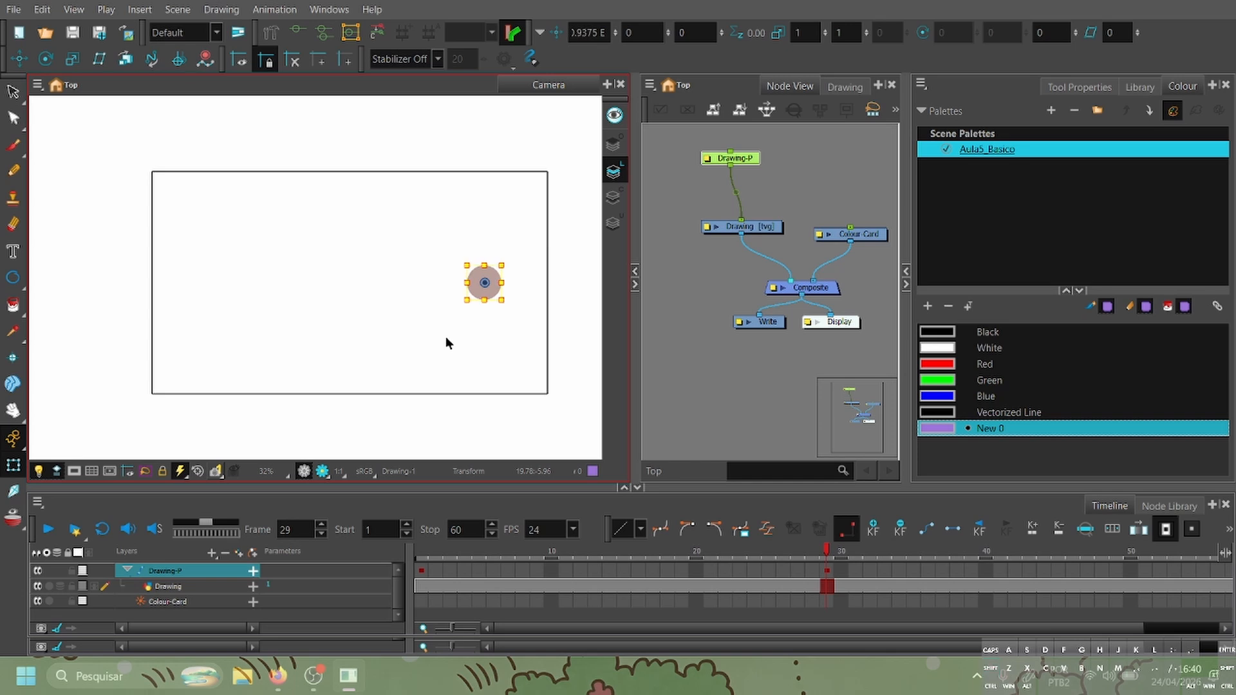
click(683, 324)
Turn on Onion Skin and nudge the circle at frame 1 inward so its position mirrors the frame 29 position.
click(21, 519)
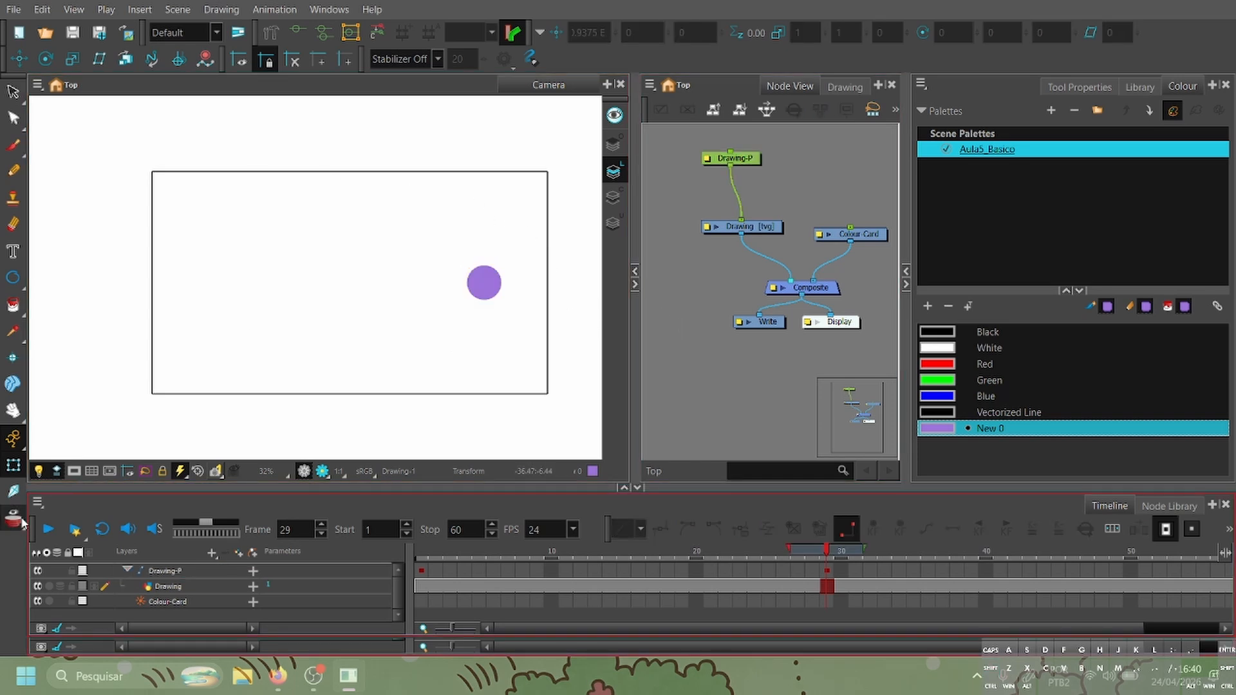
click(826, 571)
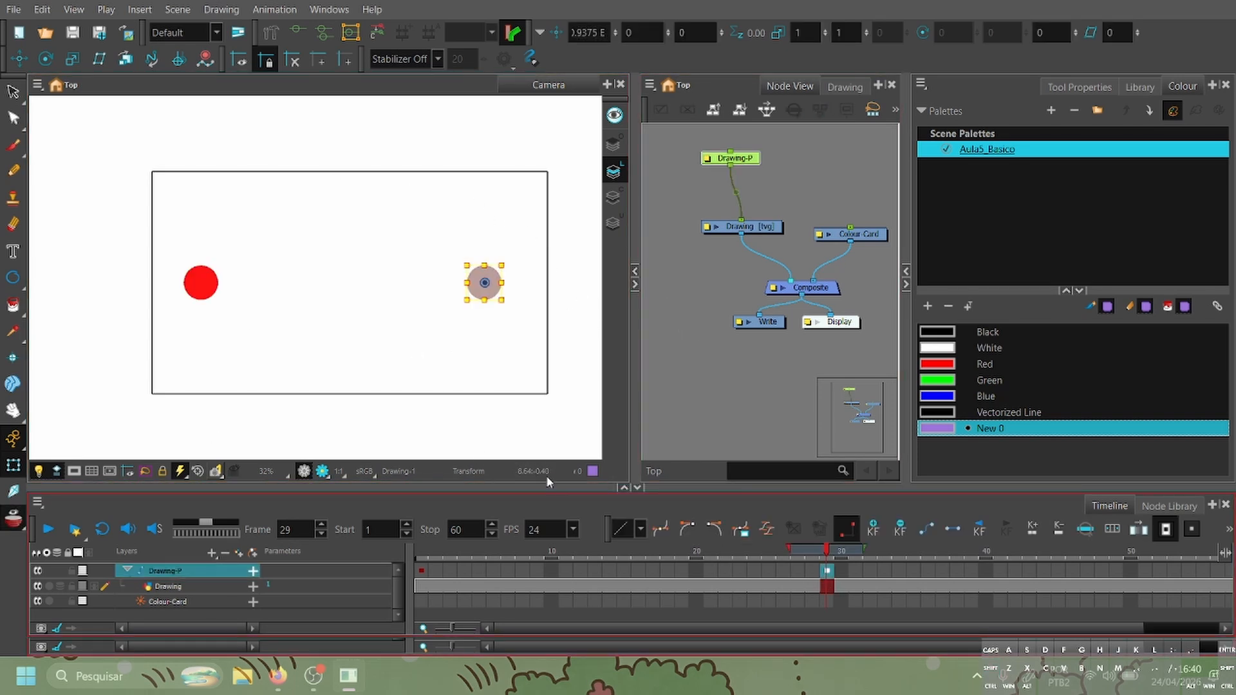
click(421, 571)
key(Right)
key(Right)
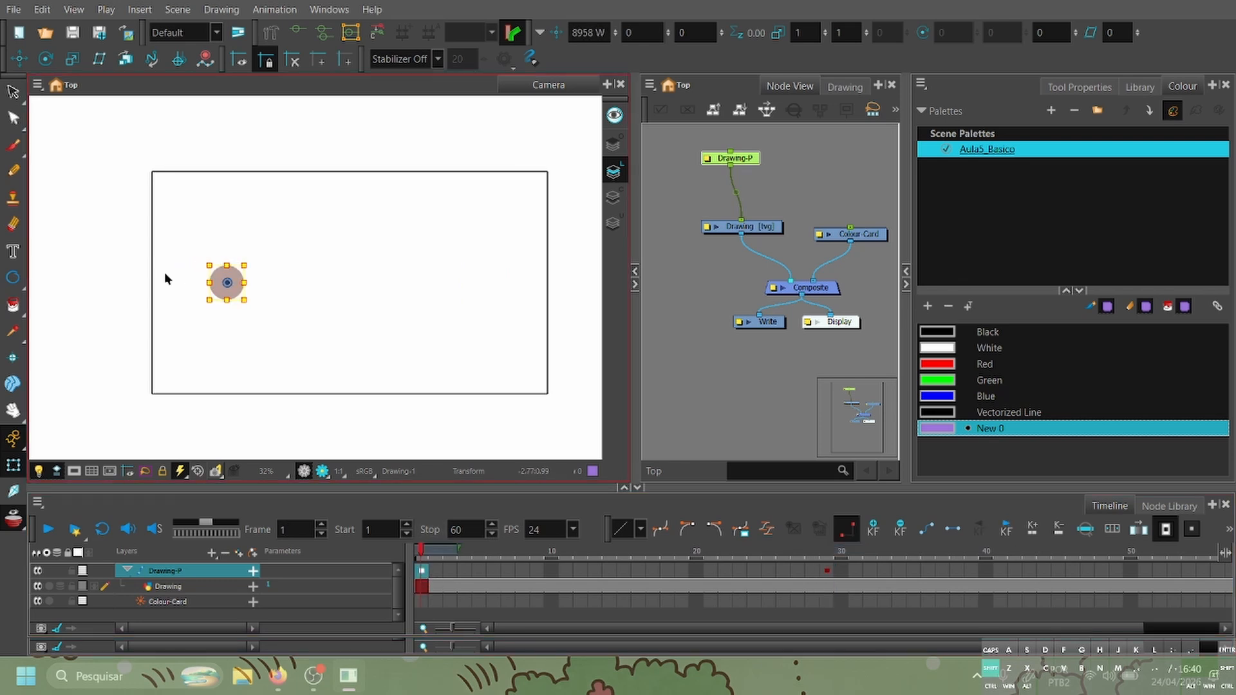
key(shift+Left)
key(shift+Left)
click(764, 438)
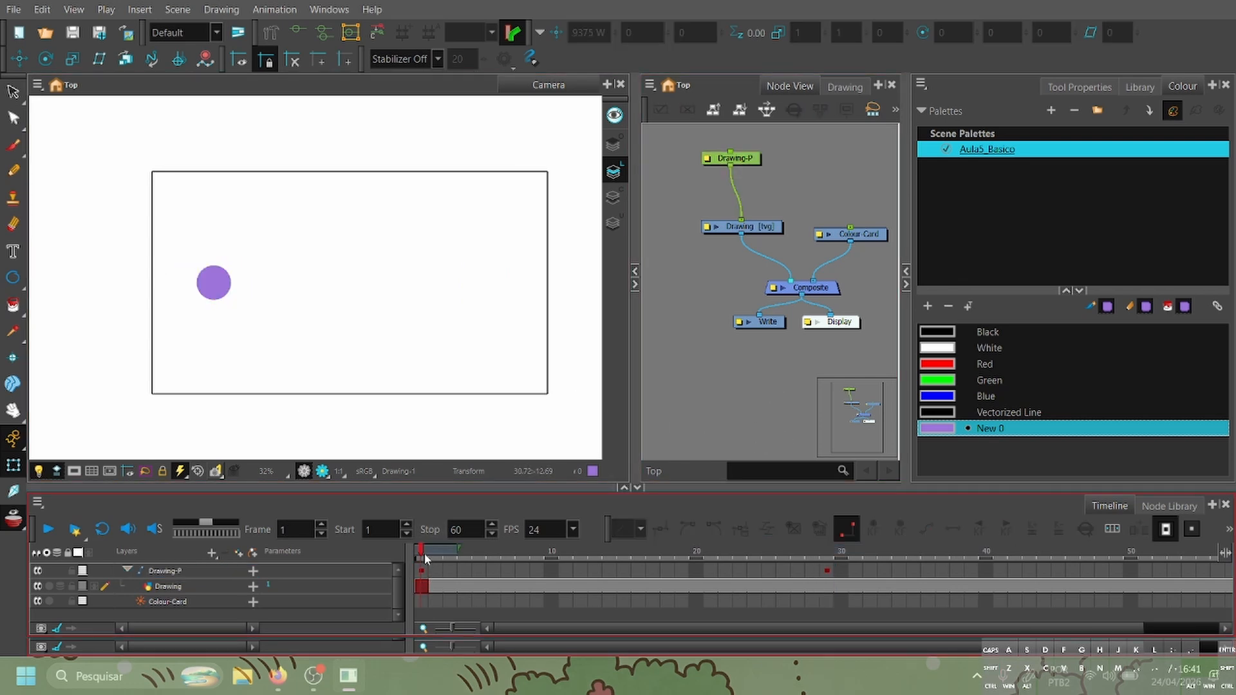
Scrub to frame 21 and inspect the circle's position on the early frames between the two keyframes.
drag(424, 554, 710, 547)
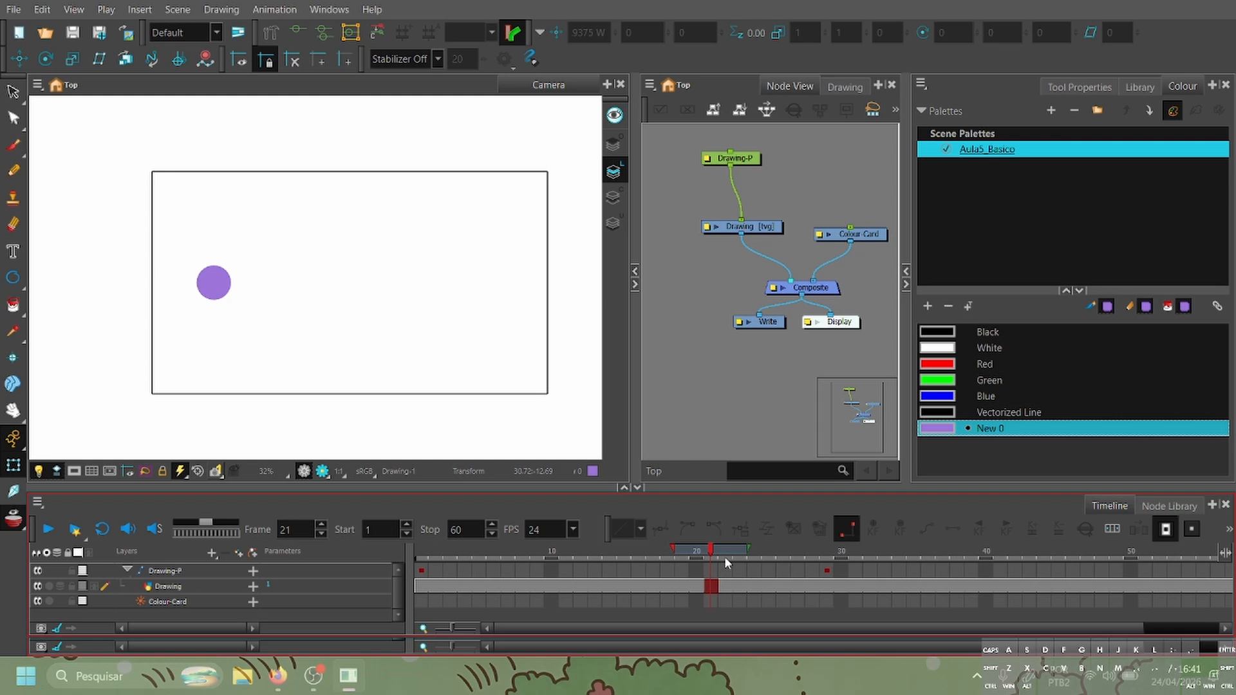
click(451, 570)
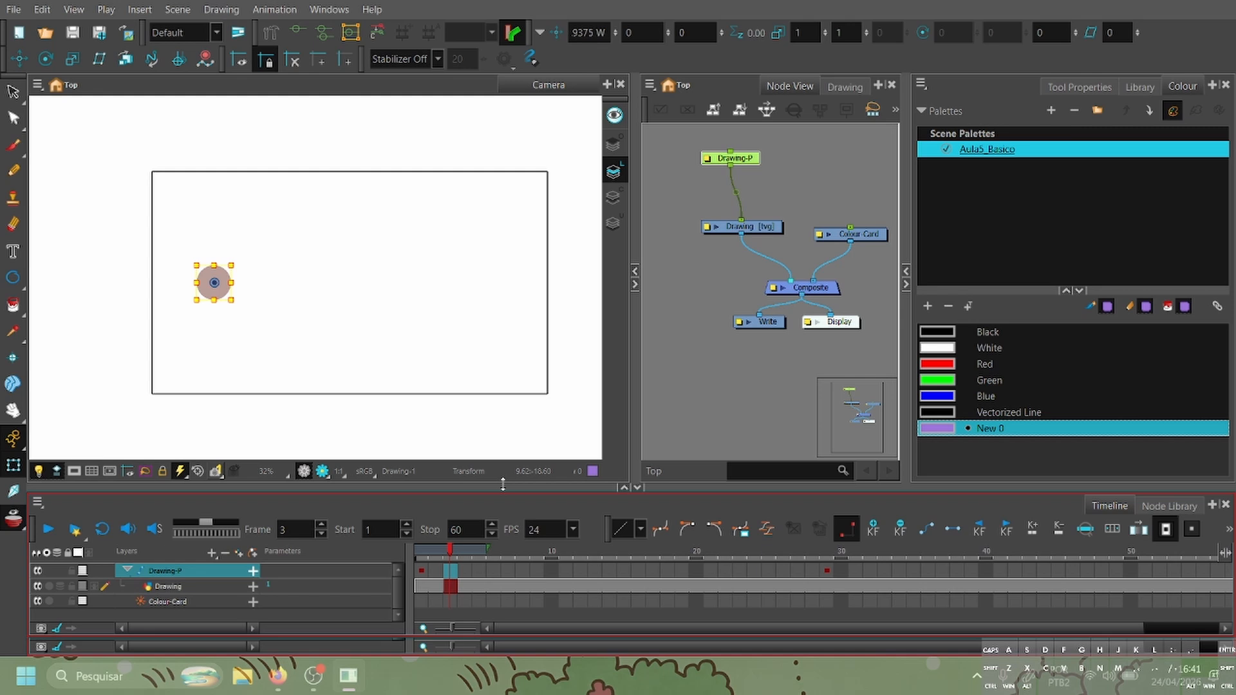
click(482, 573)
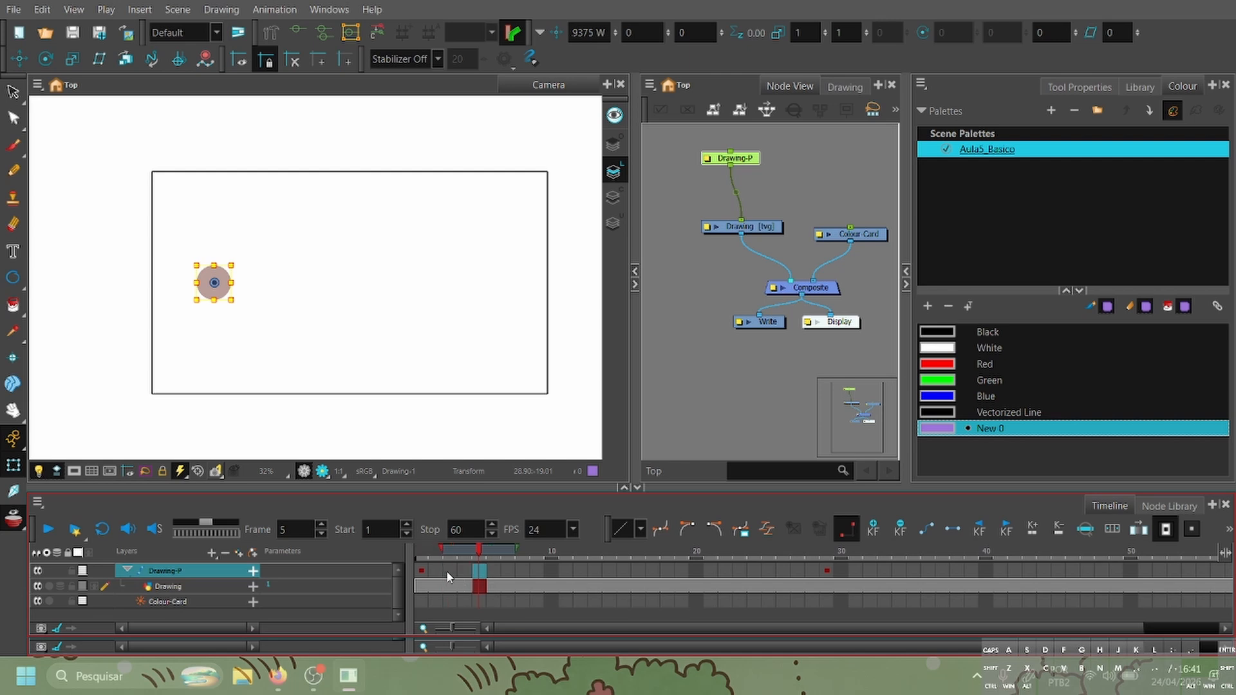
click(447, 573)
click(440, 583)
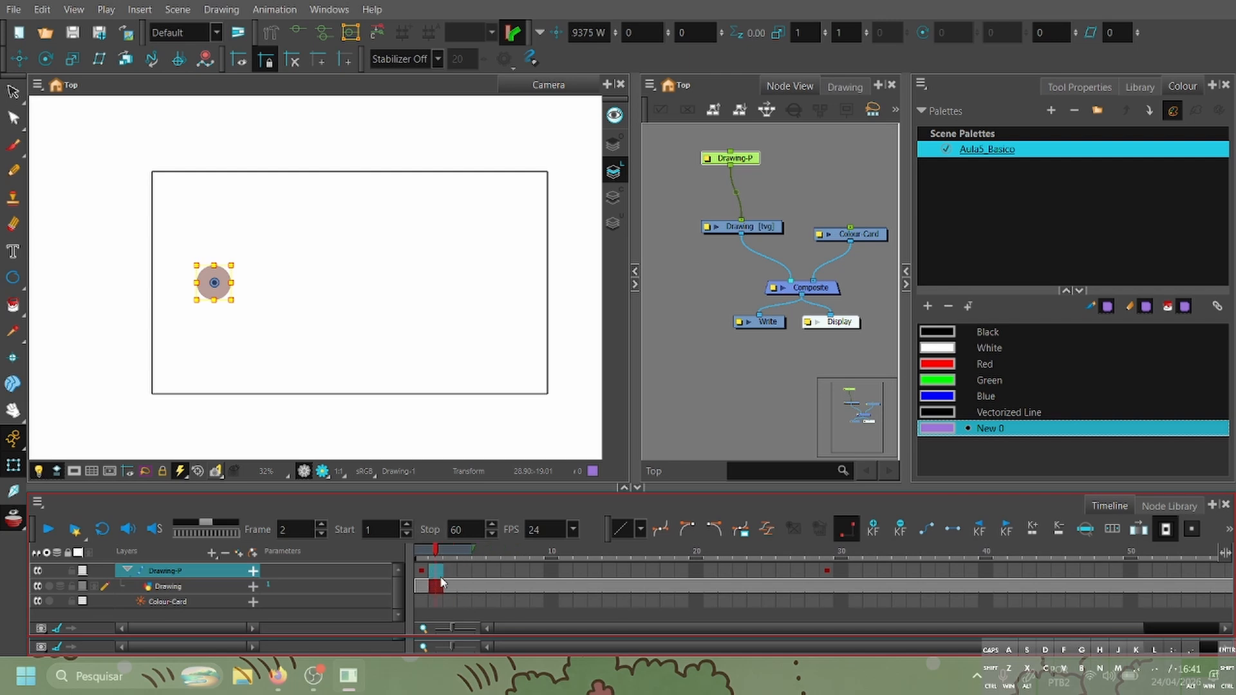
Add a keyframe to the Drawing-P peg at frame 7.
click(481, 572)
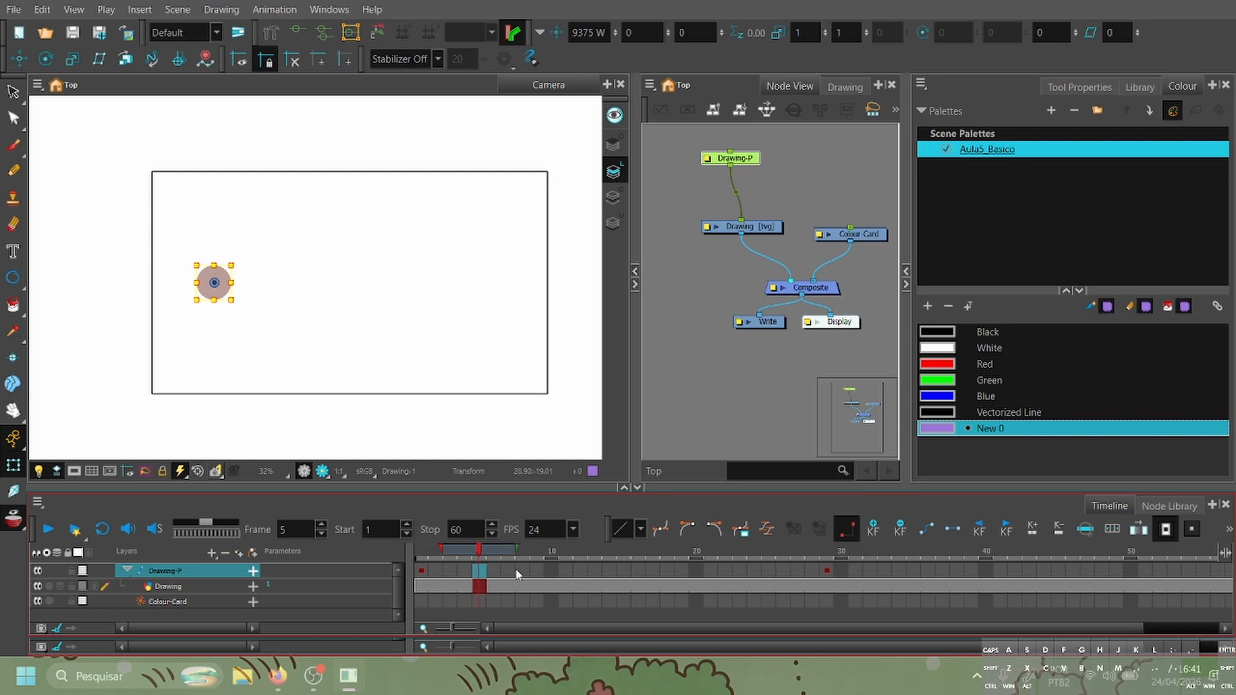
click(494, 572)
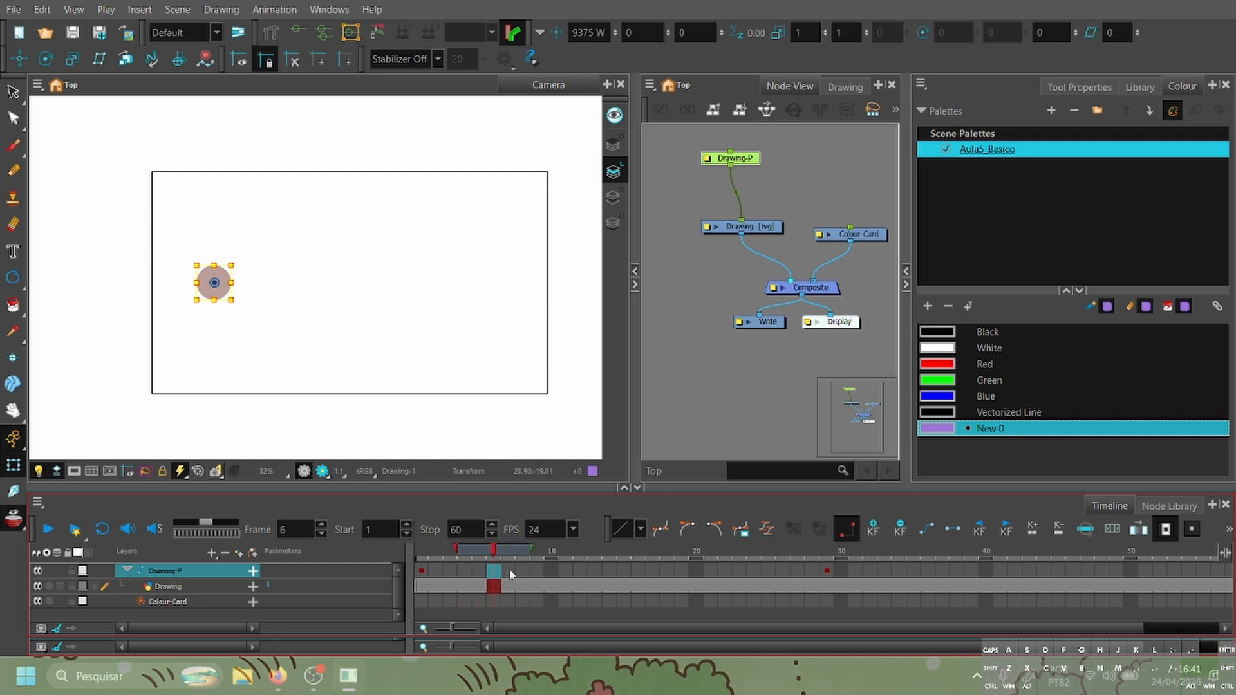
click(509, 572)
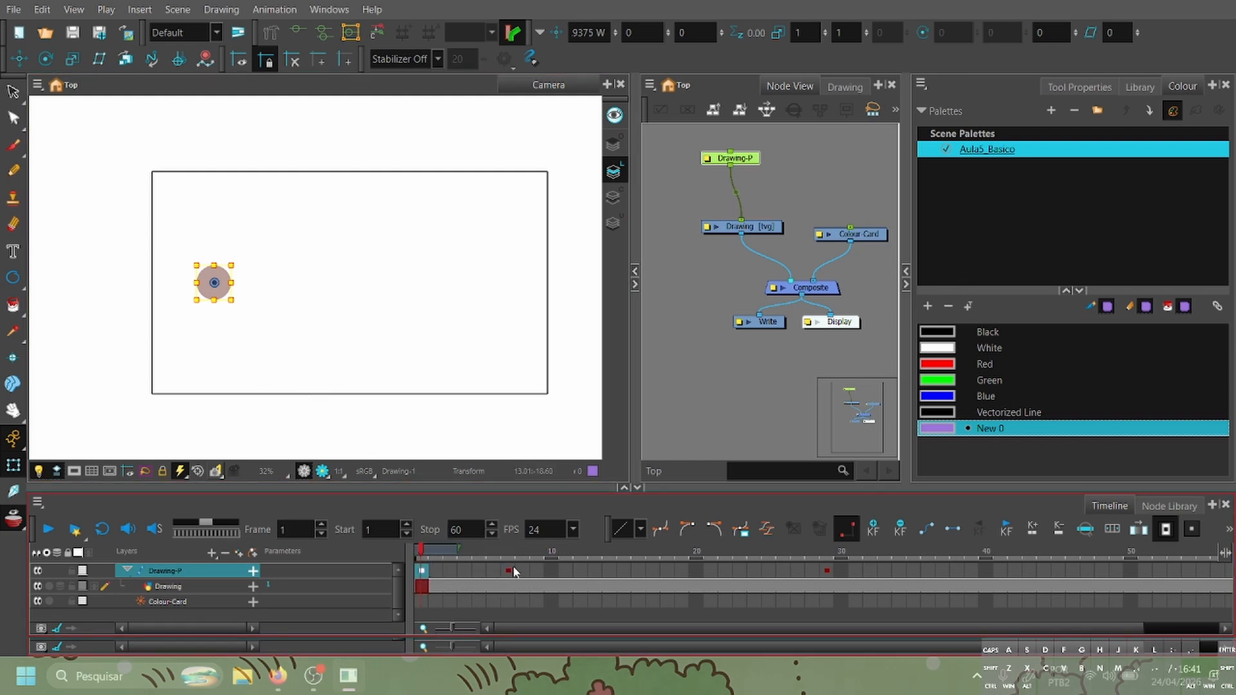
Move the Drawing-P peg's pivot to the bottom edge of the circle at the frame 7 keyframe.
drag(450, 570, 478, 573)
key(ctrl+z)
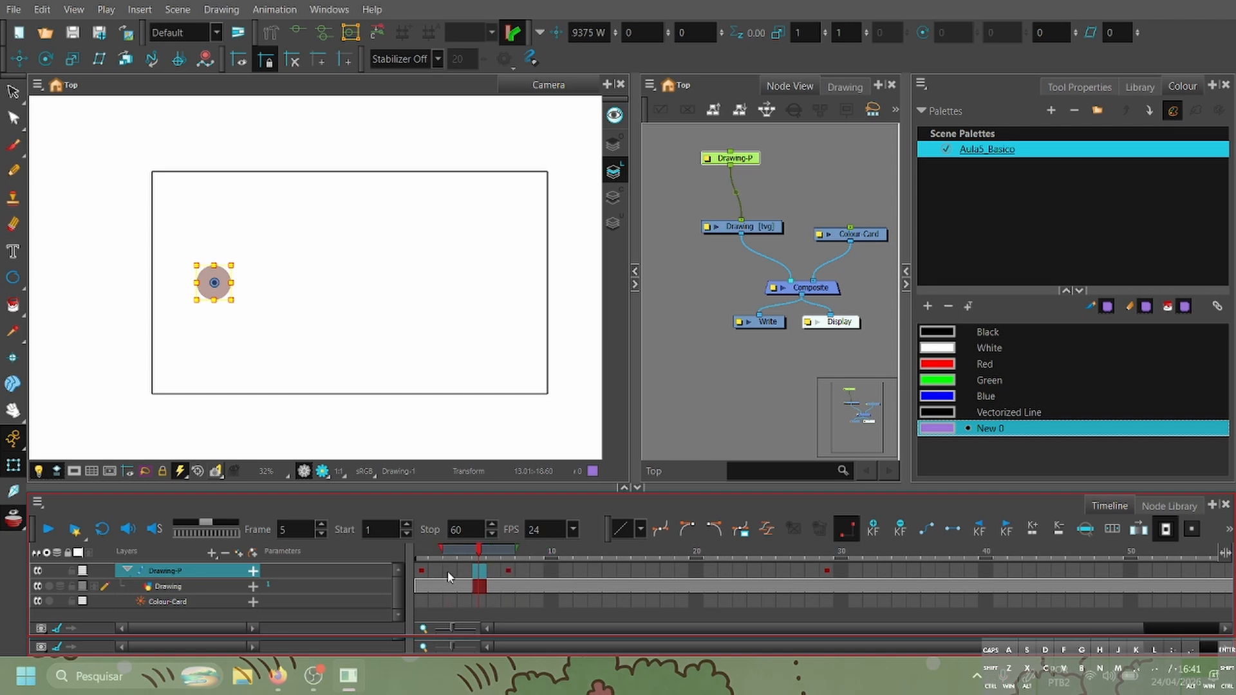
click(508, 570)
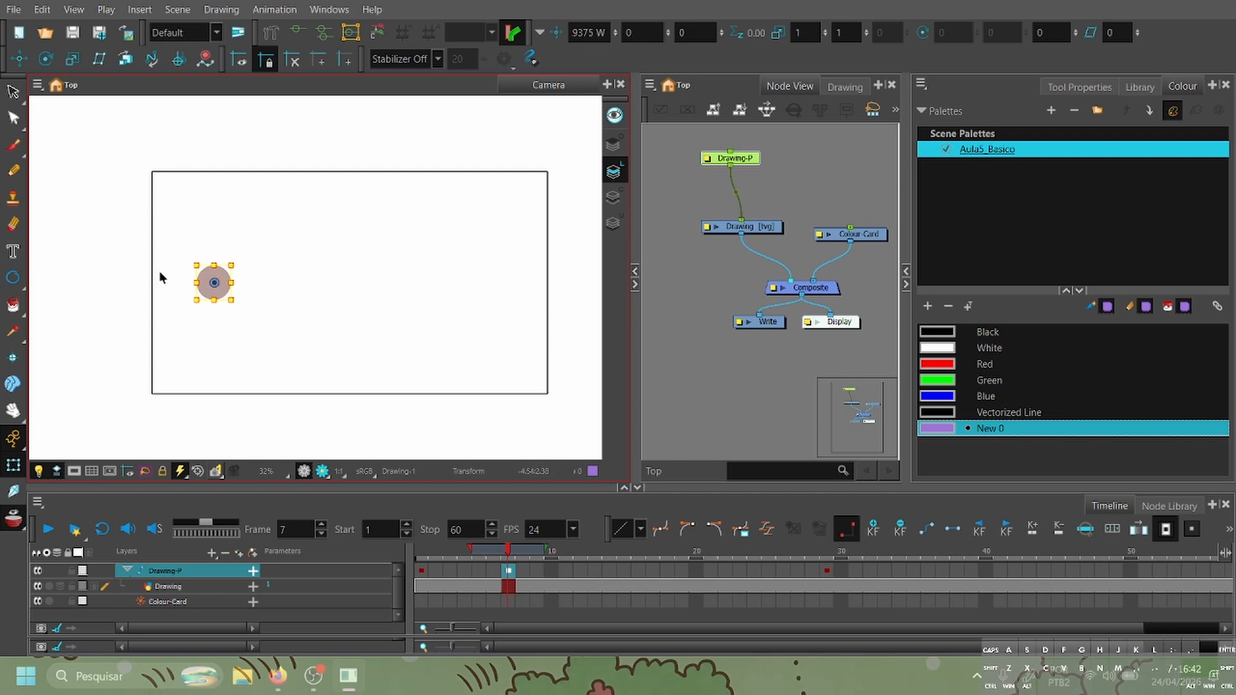
click(214, 281)
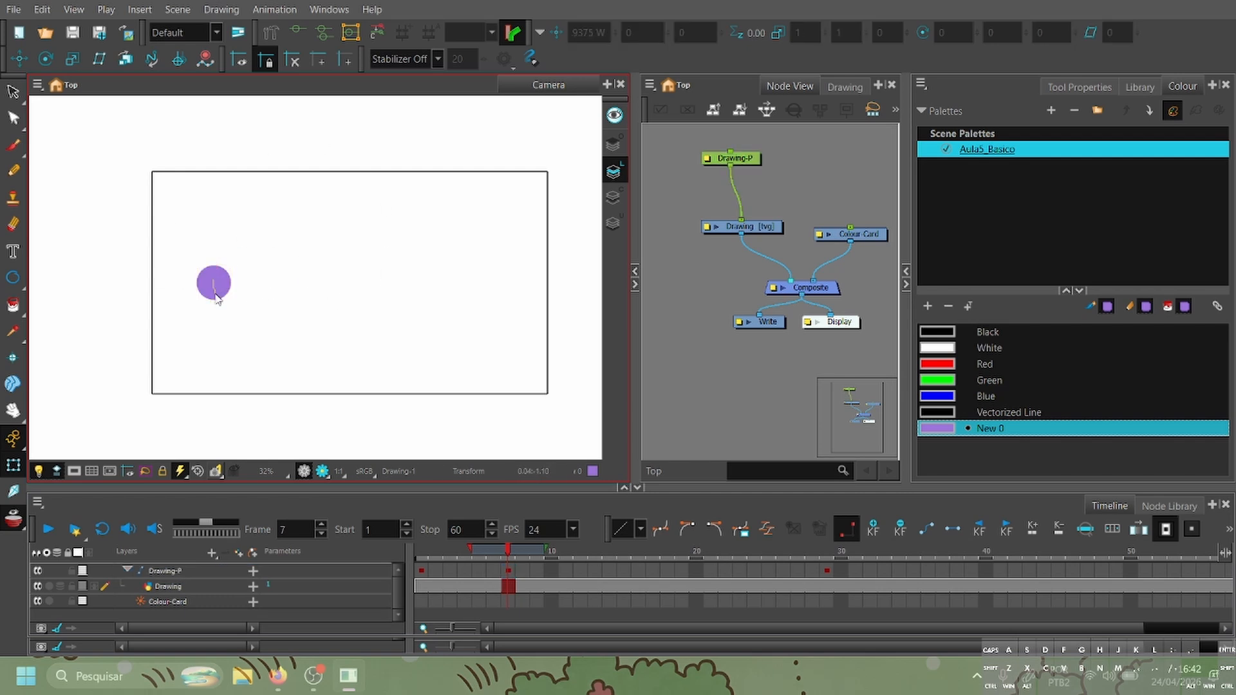
click(750, 159)
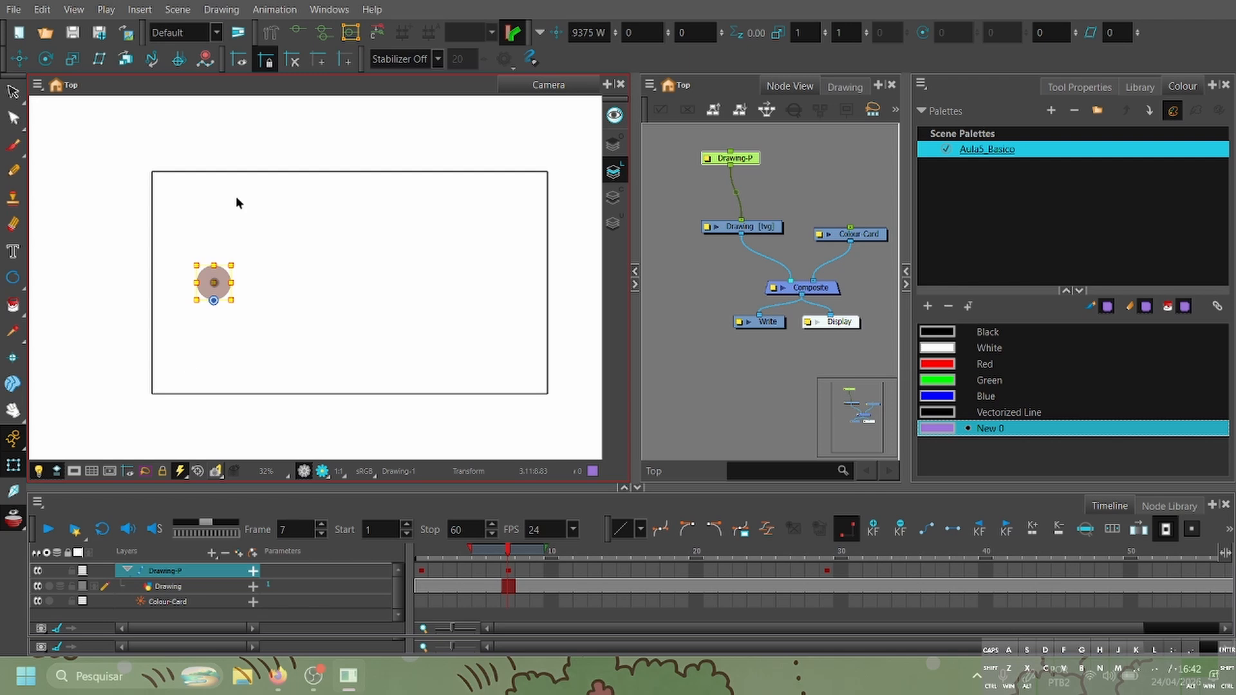
scroll(219, 293, up, 1)
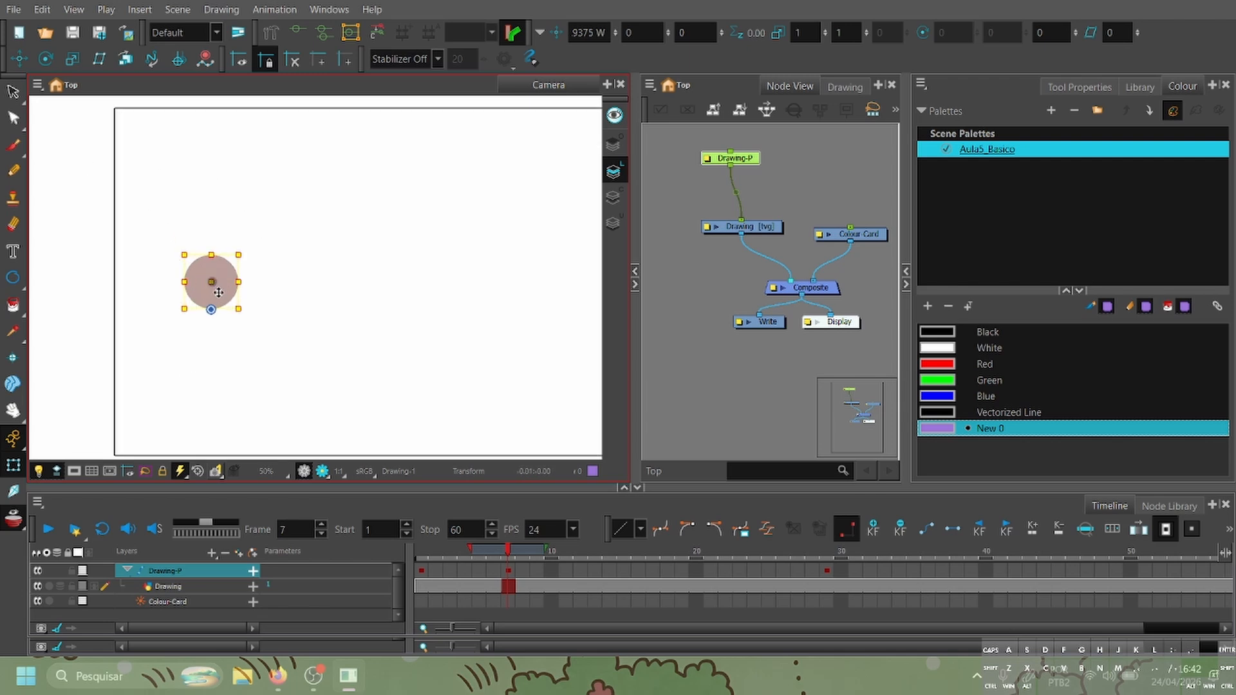
scroll(219, 293, up, 1)
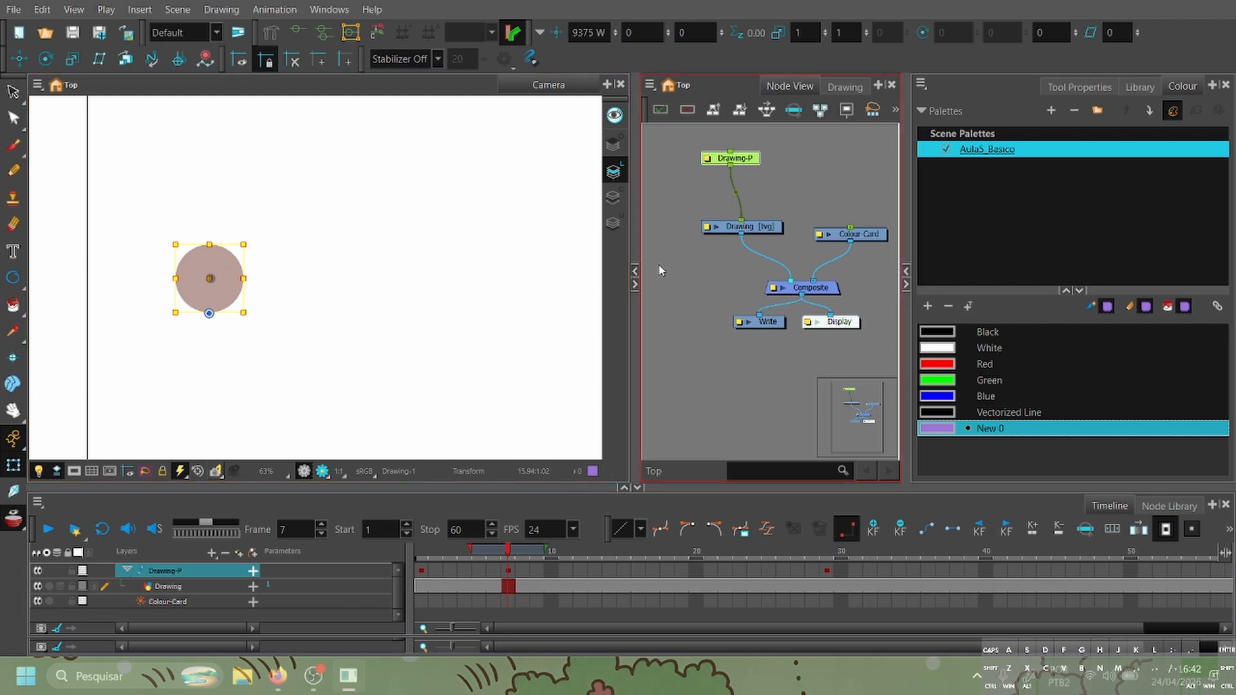
click(793, 207)
click(730, 157)
click(479, 552)
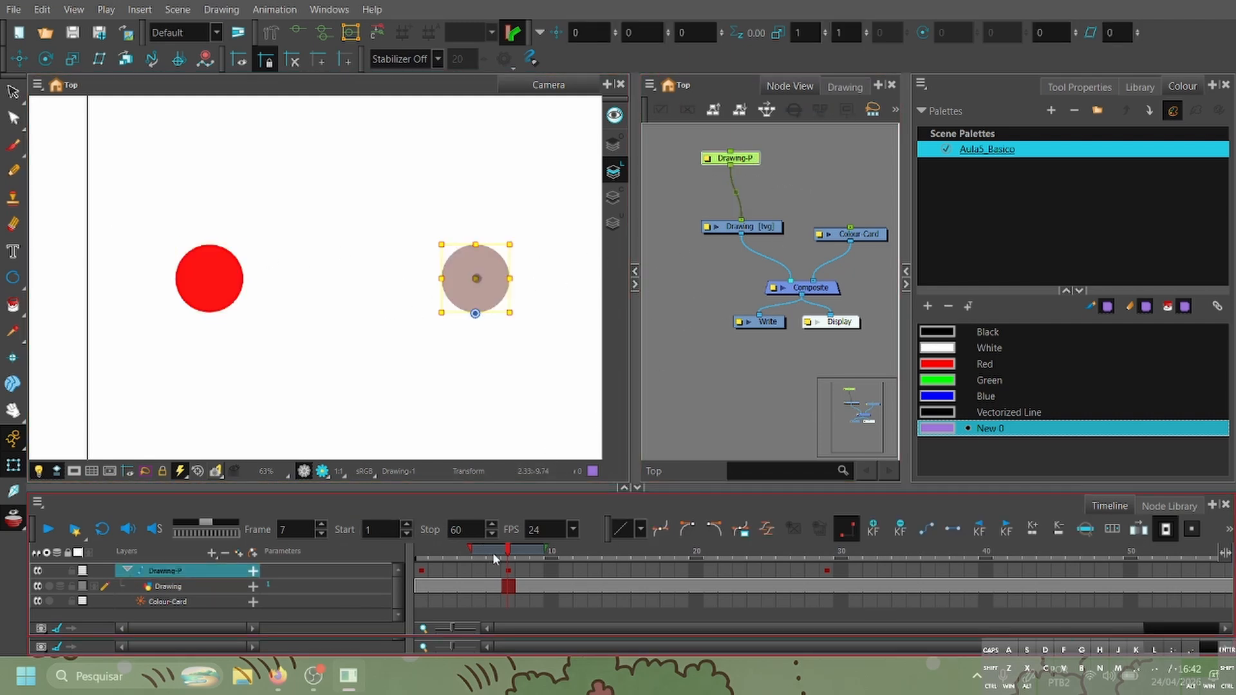
Select the circle's parent peg, try skewing the circle by its upper edge, and undo the skew.
drag(453, 555, 422, 553)
click(714, 365)
click(234, 280)
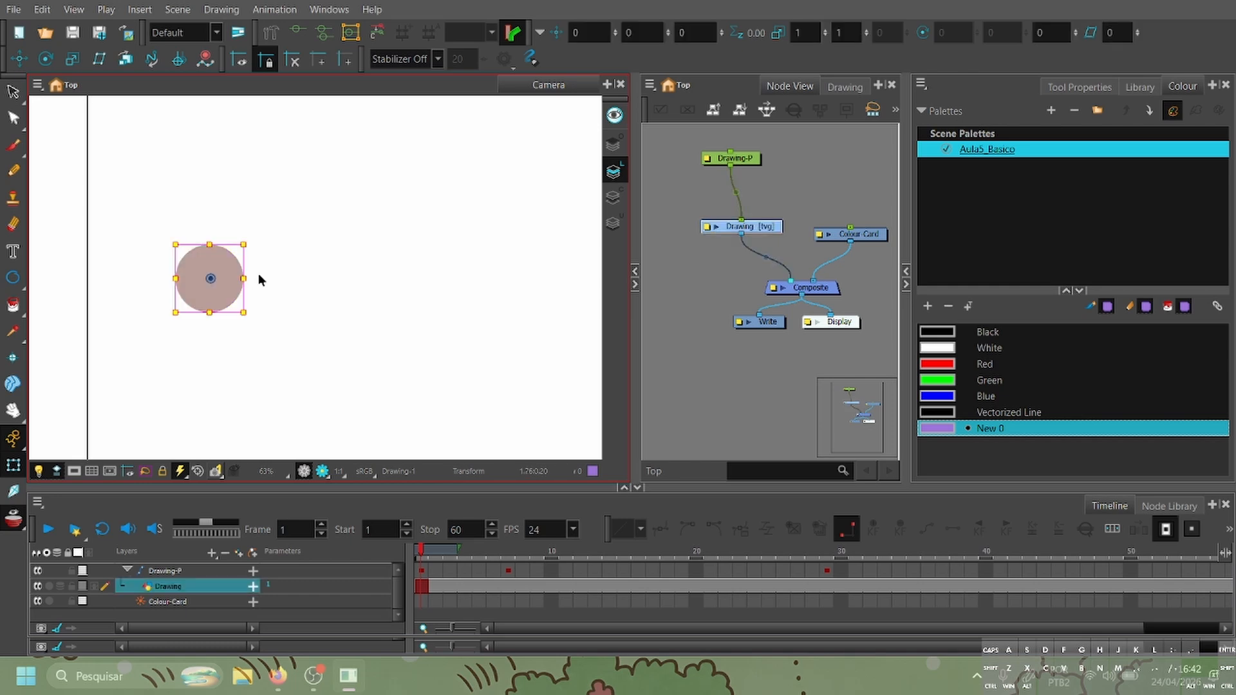
key(b)
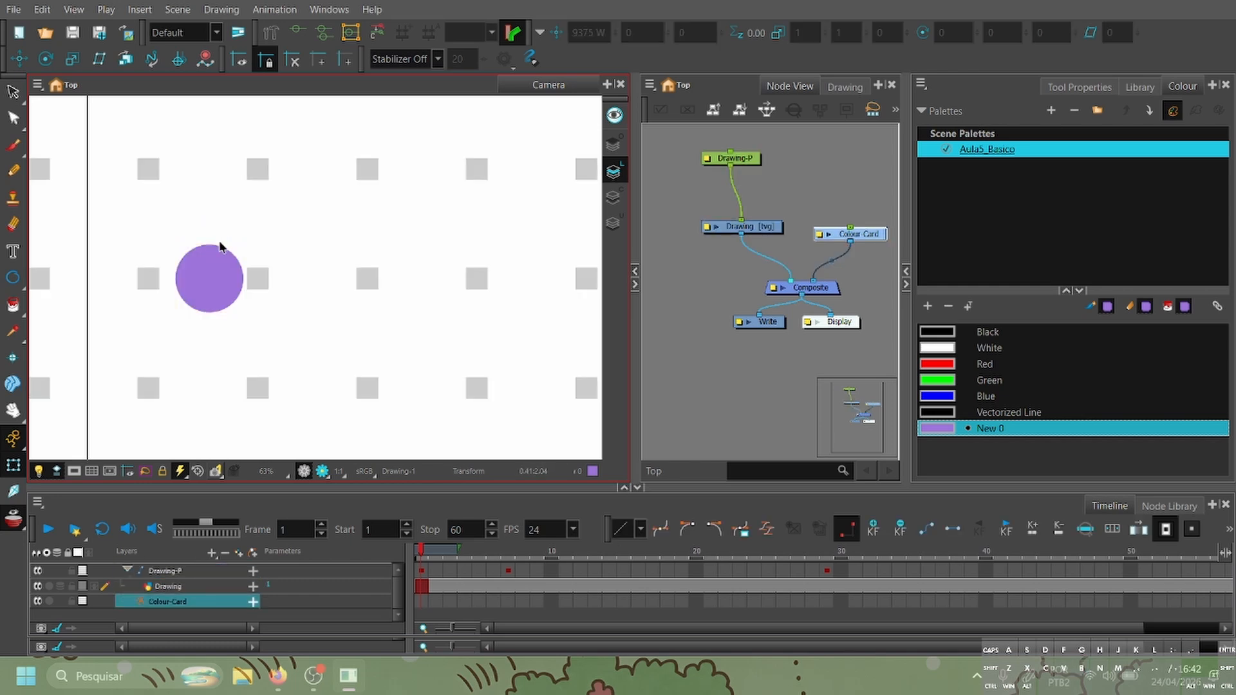
click(220, 244)
click(212, 266)
key(b)
drag(212, 267, 210, 244)
key(ctrl+z)
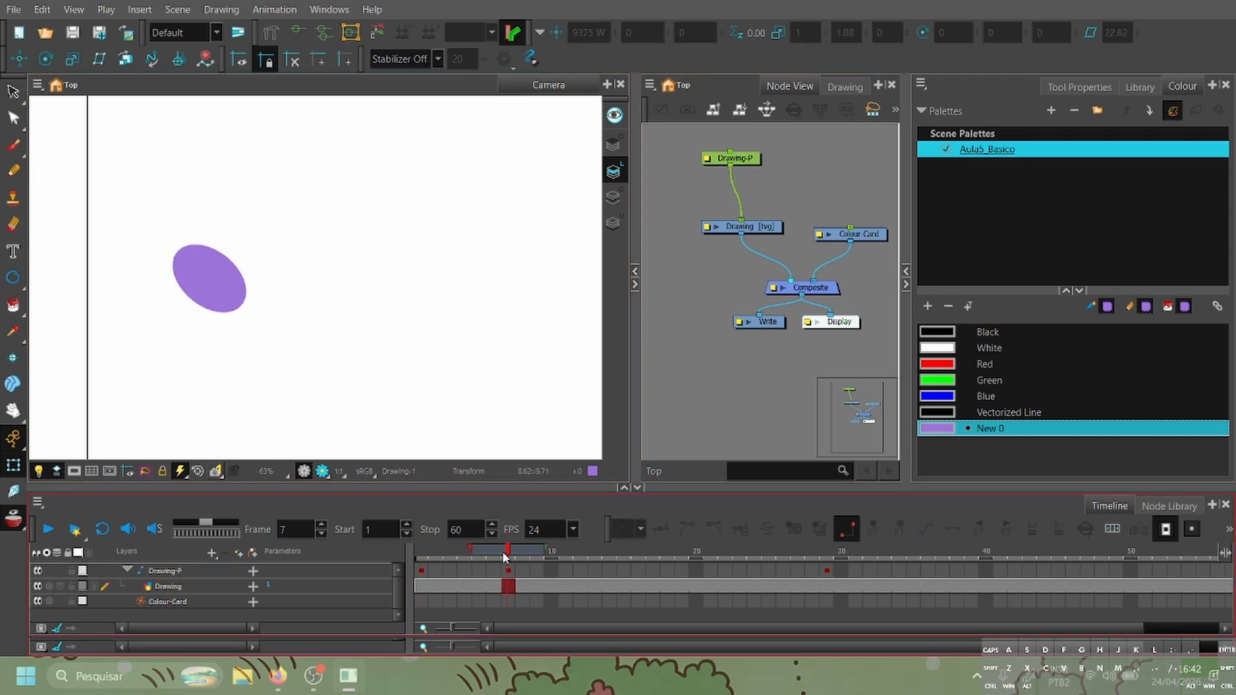
Skew the circle at the Drawing-P keyframe on frame 7 backward, away from its travel direction, by about 14.4.
mouse_move(506, 554)
mouse_down()
mouse_move(424, 567)
mouse_move(511, 552)
mouse_move(491, 562)
mouse_move(503, 563)
mouse_up()
click(509, 570)
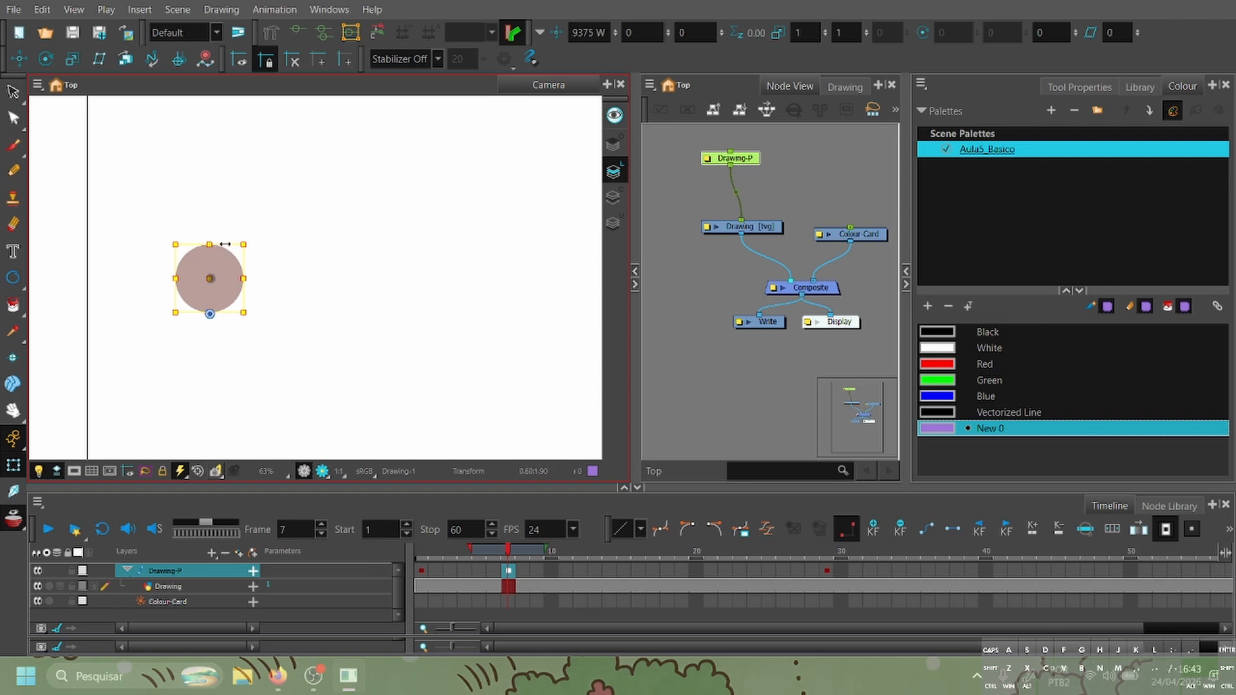
drag(226, 244, 208, 245)
click(722, 366)
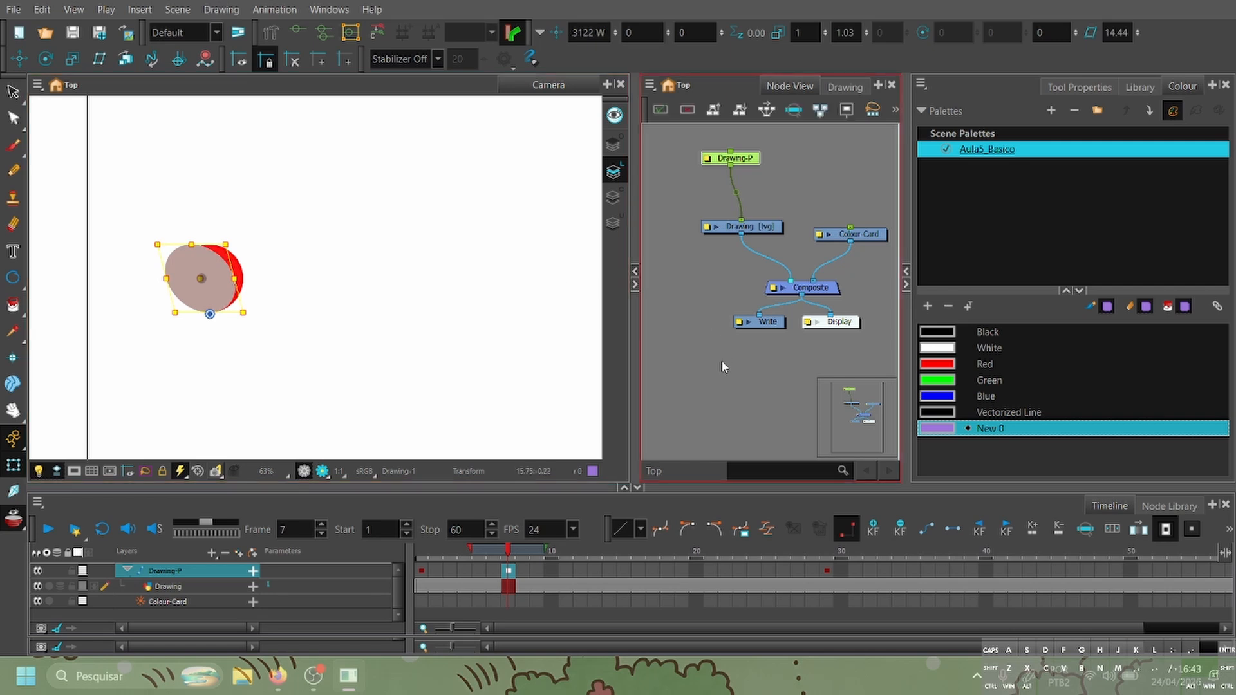
click(516, 566)
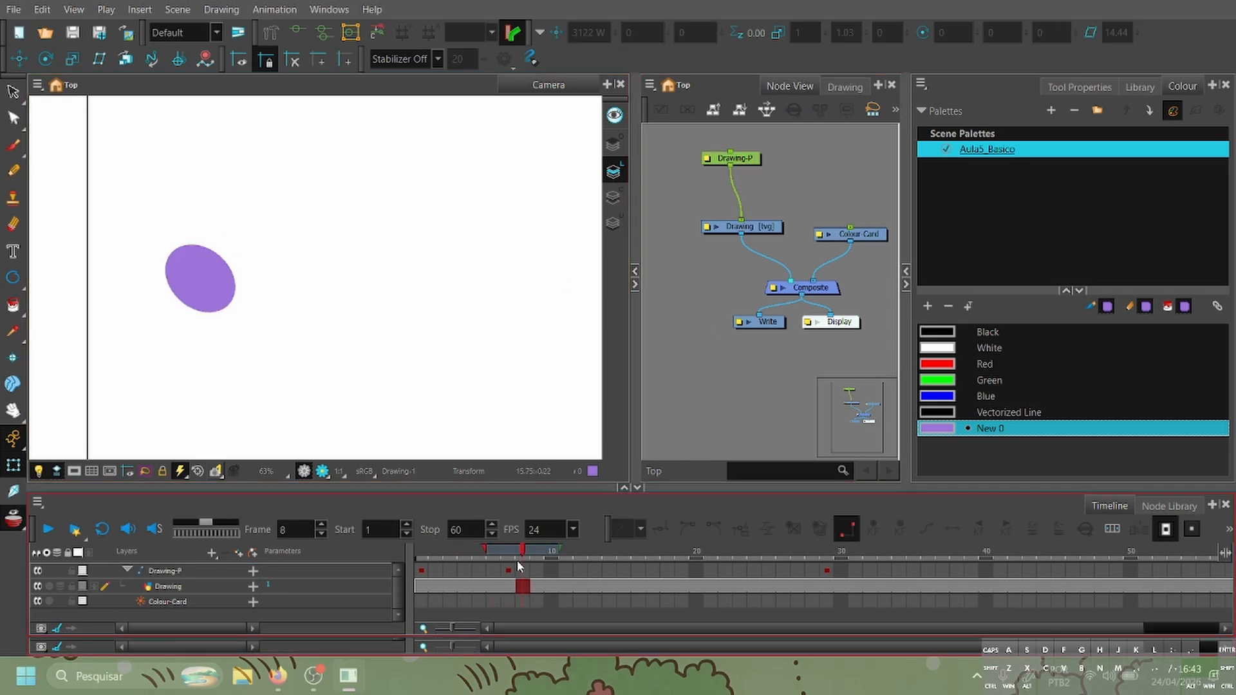
Add a keyframe to the Drawing-P peg at frame 35, keeping the circle's unskewed frame 29 pose.
drag(662, 558, 834, 573)
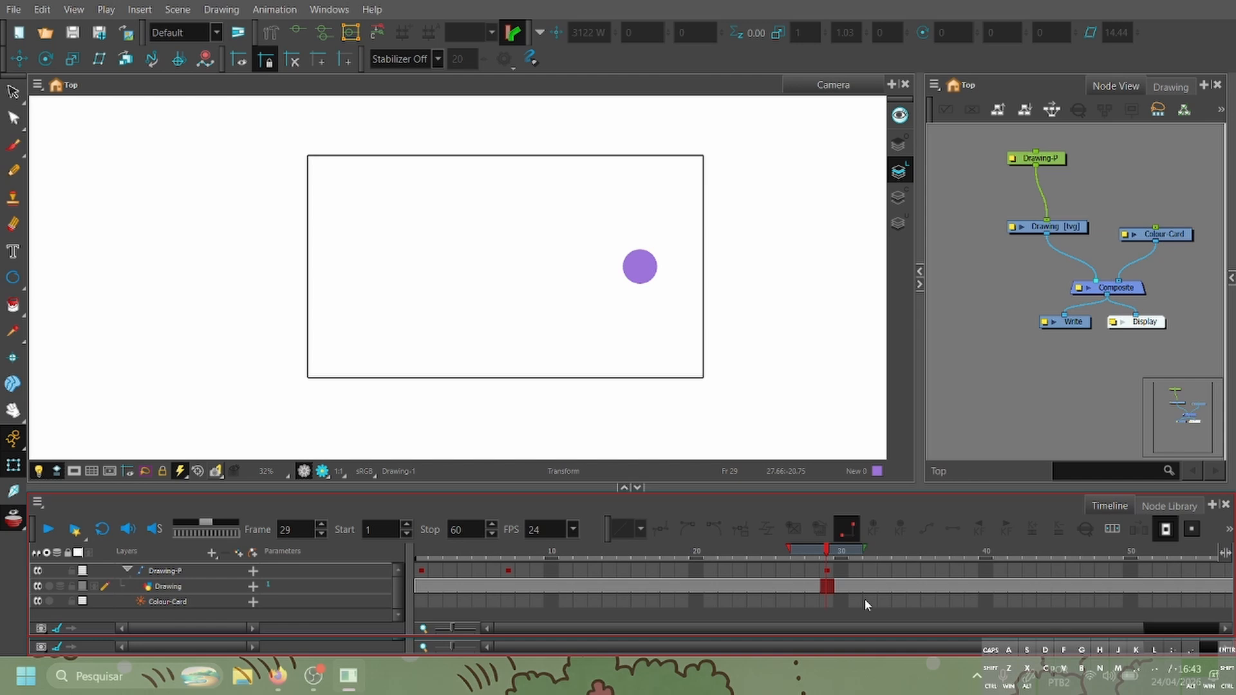
click(621, 269)
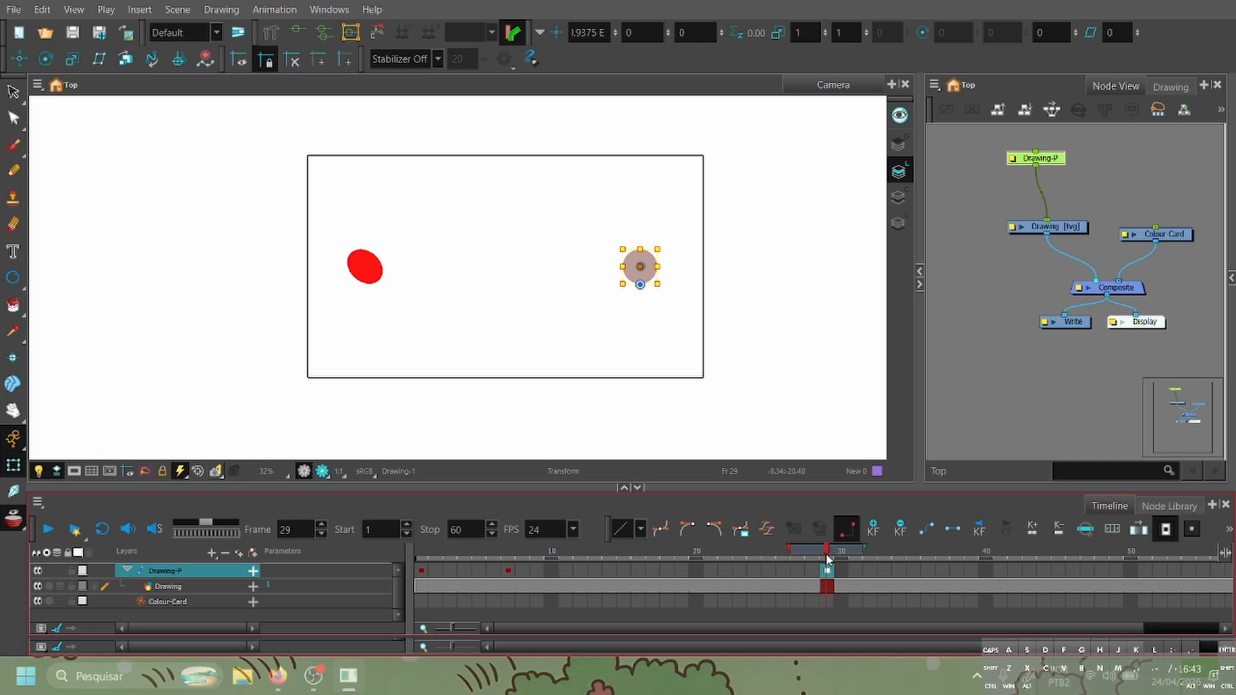
click(854, 571)
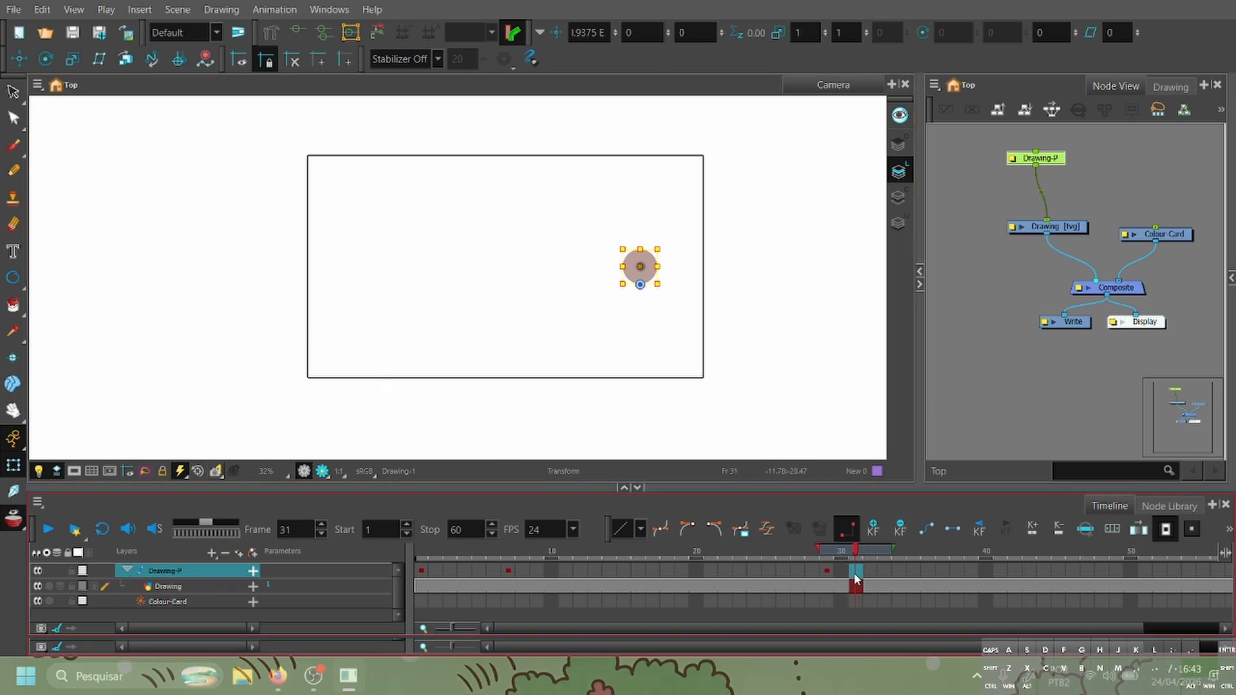
click(885, 572)
click(913, 570)
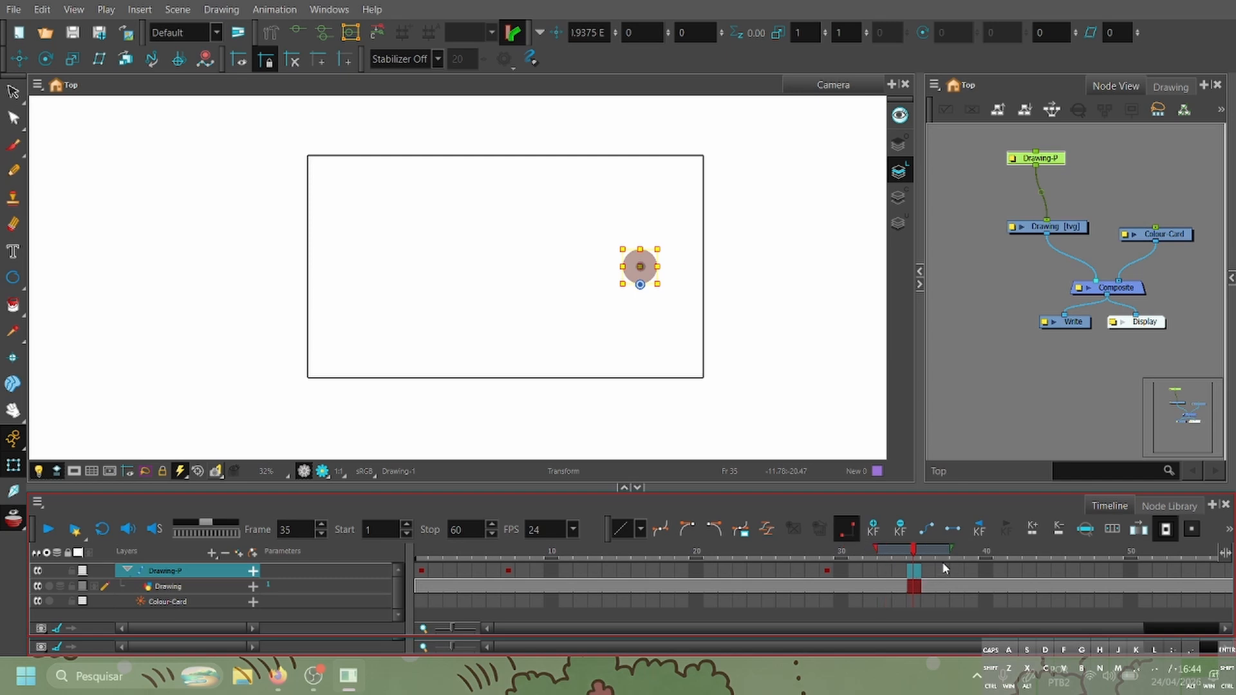
Skew the circle at the Drawing-P keyframe on frame 29 forward, in its travel direction, by about 13.7.
click(827, 570)
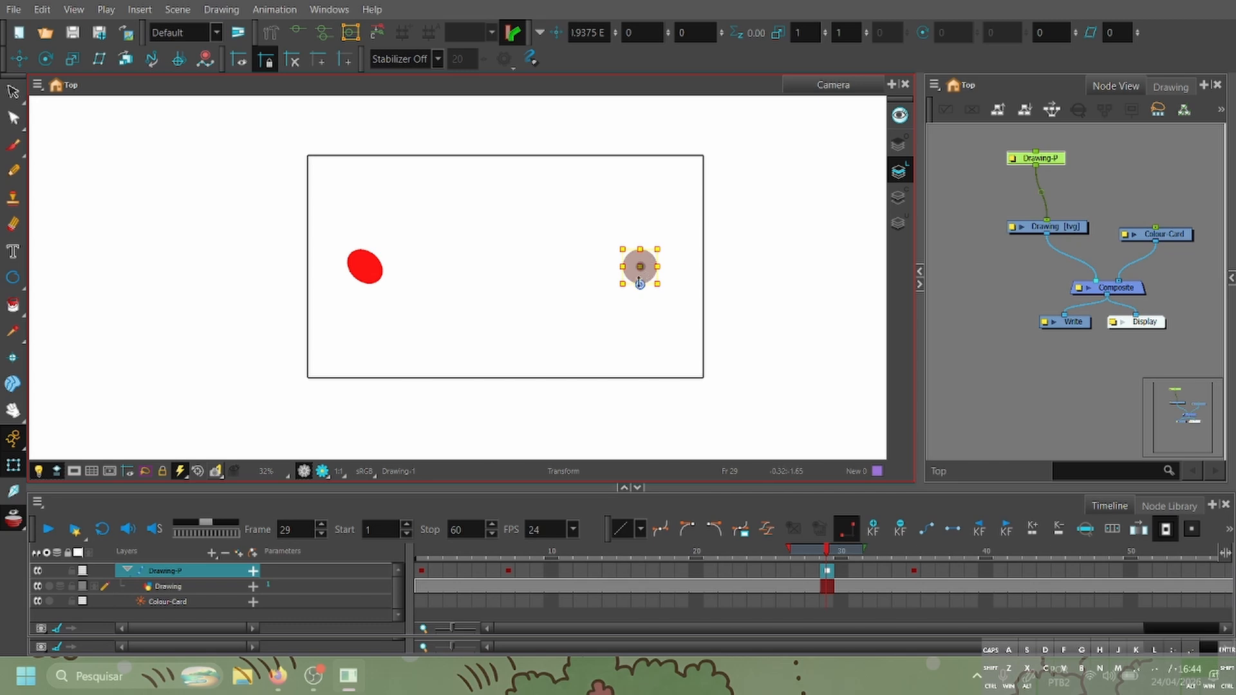
drag(648, 250, 656, 250)
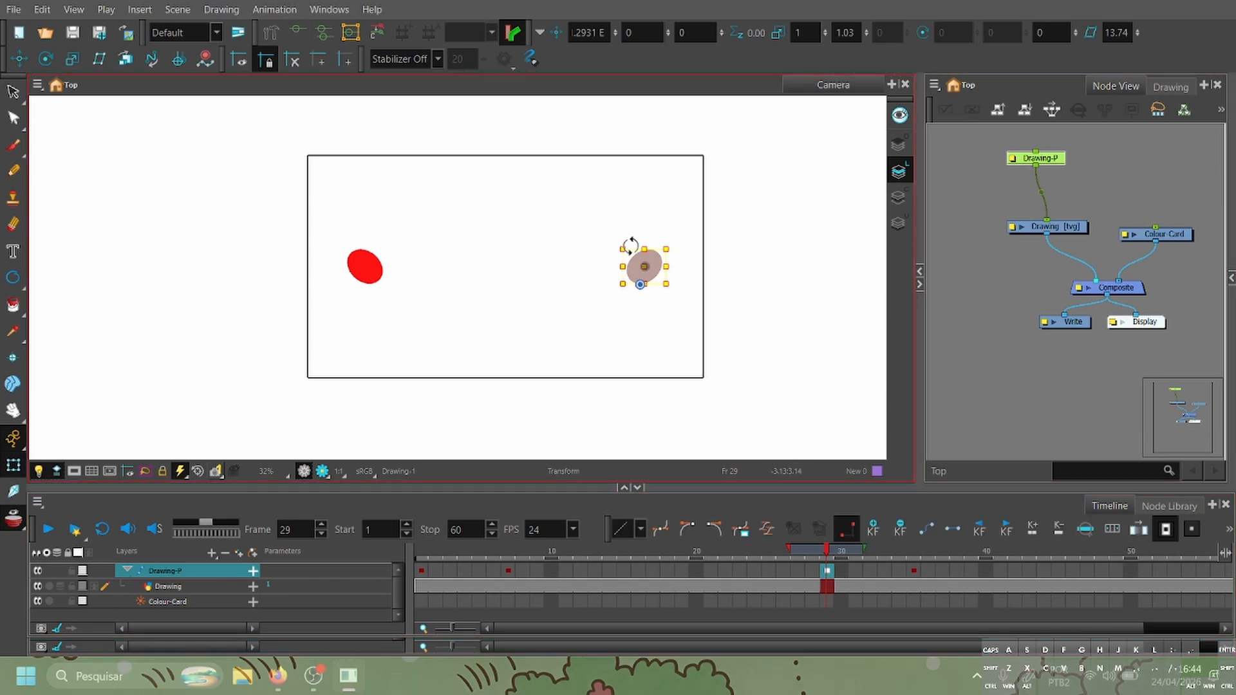
scroll(653, 260, up, 3)
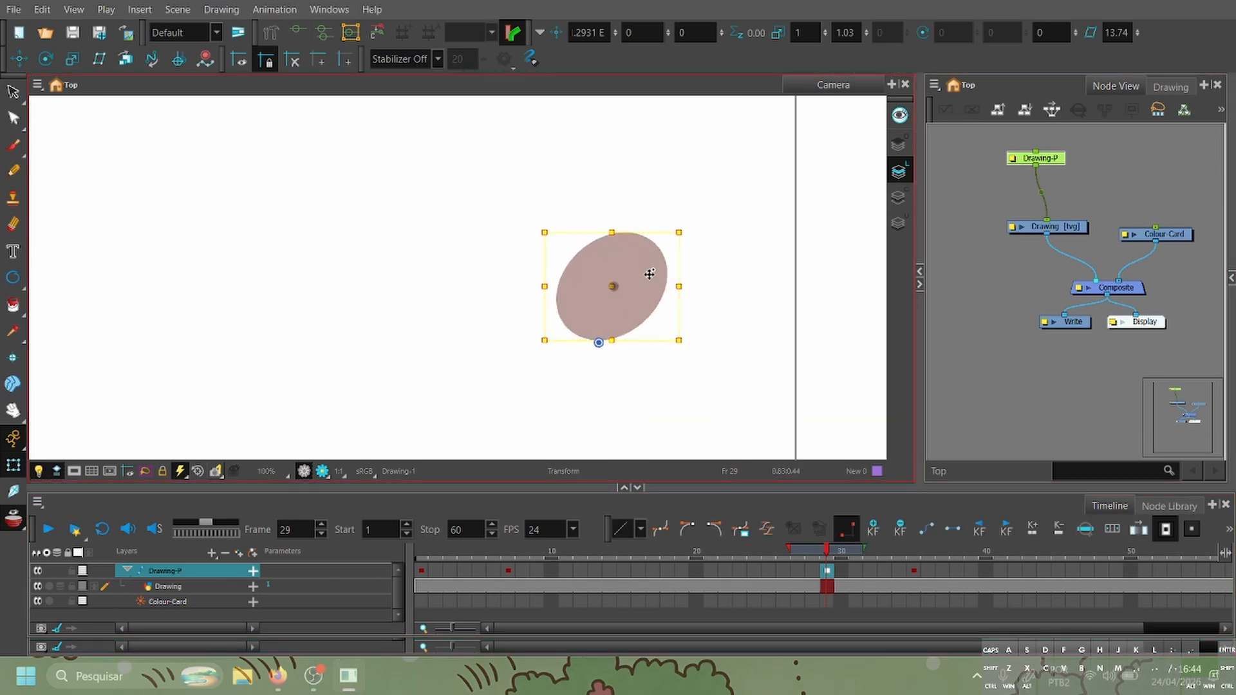
scroll(650, 274, up, 2)
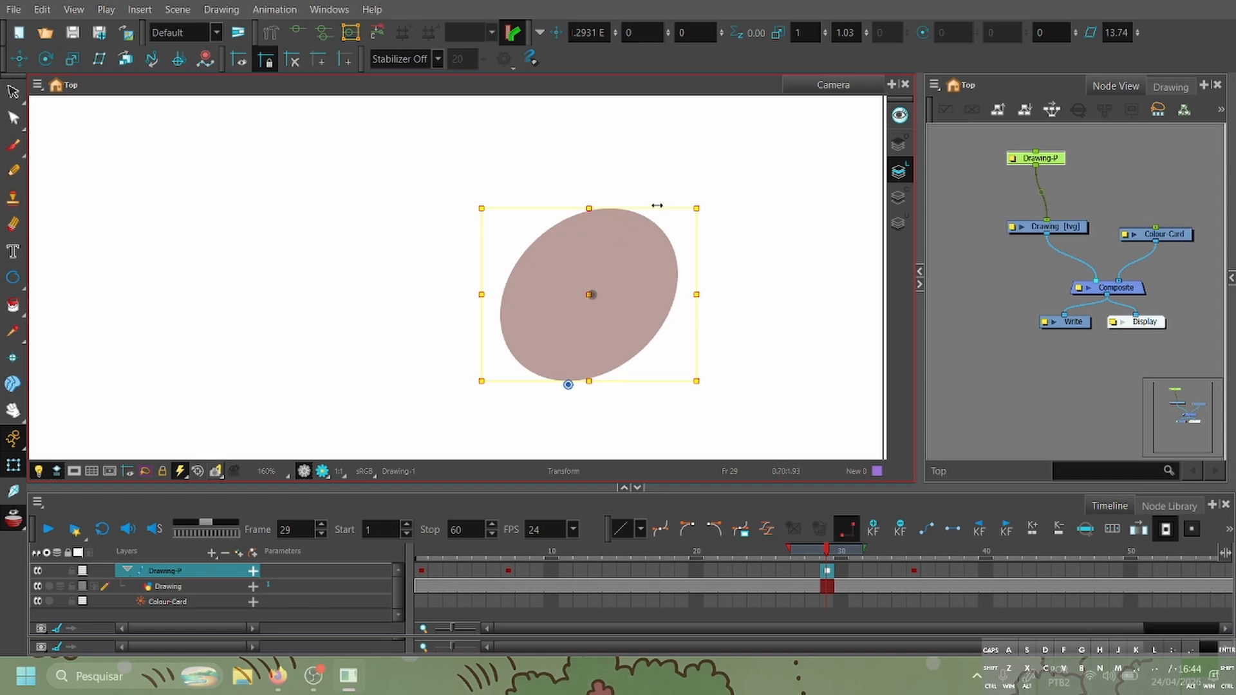
mouse_move(655, 207)
mouse_down()
mouse_move(547, 204)
mouse_move(477, 182)
mouse_move(643, 205)
mouse_up()
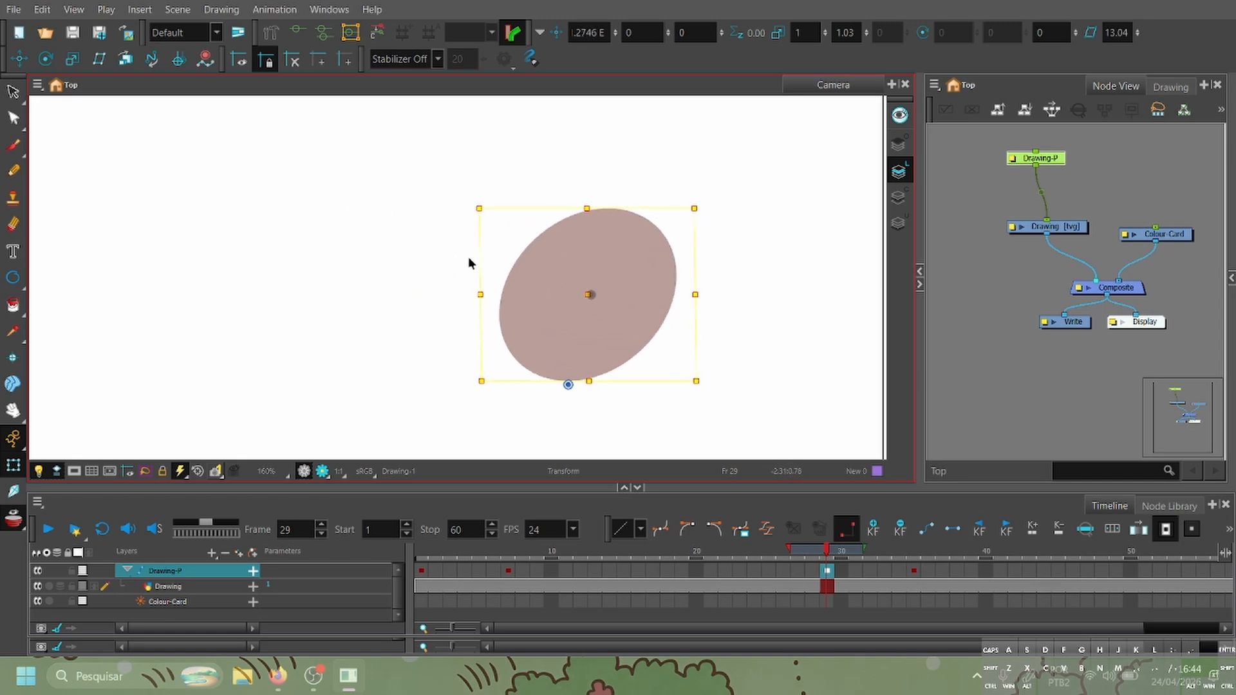
scroll(596, 275, down, 2)
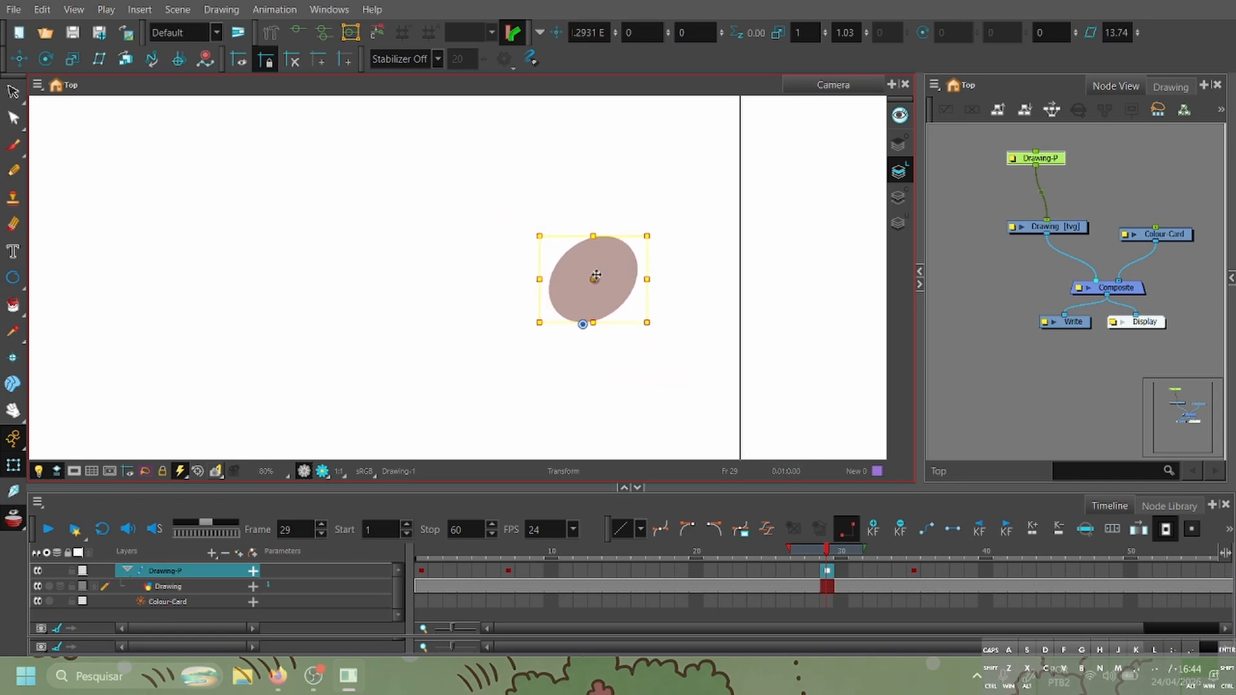
scroll(595, 275, down, 4)
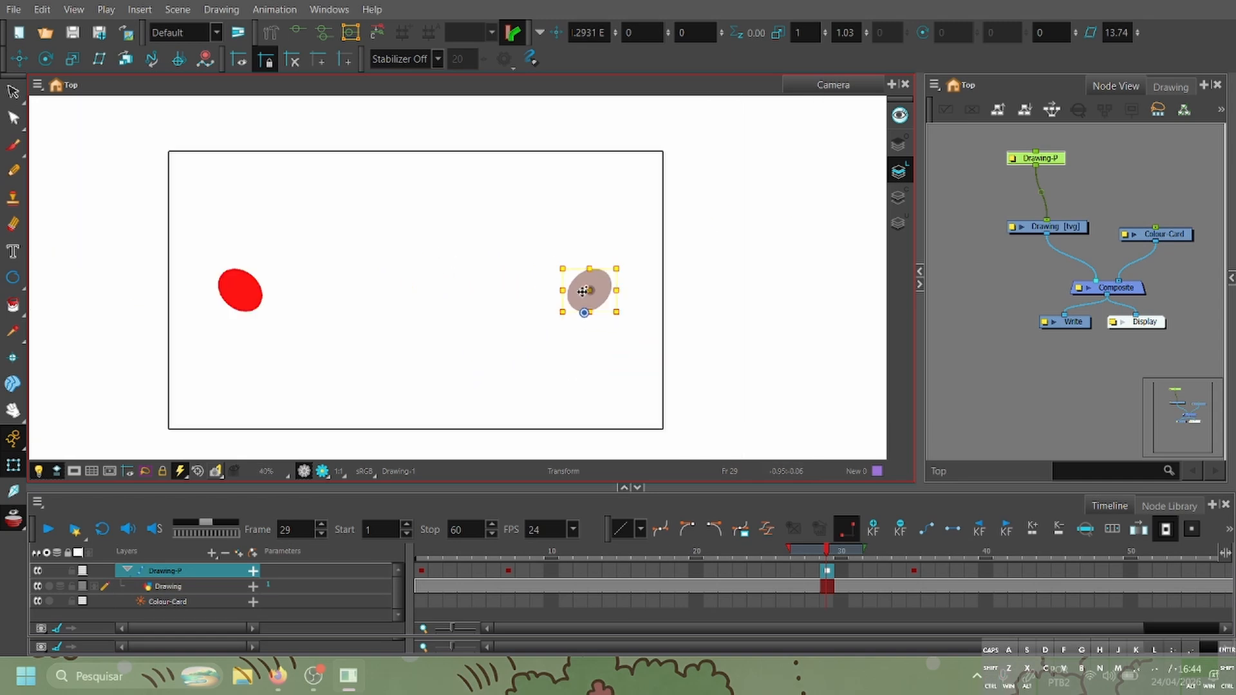
Play the animation from frame 1 and stop it back at the first Drawing-P keyframe.
click(476, 549)
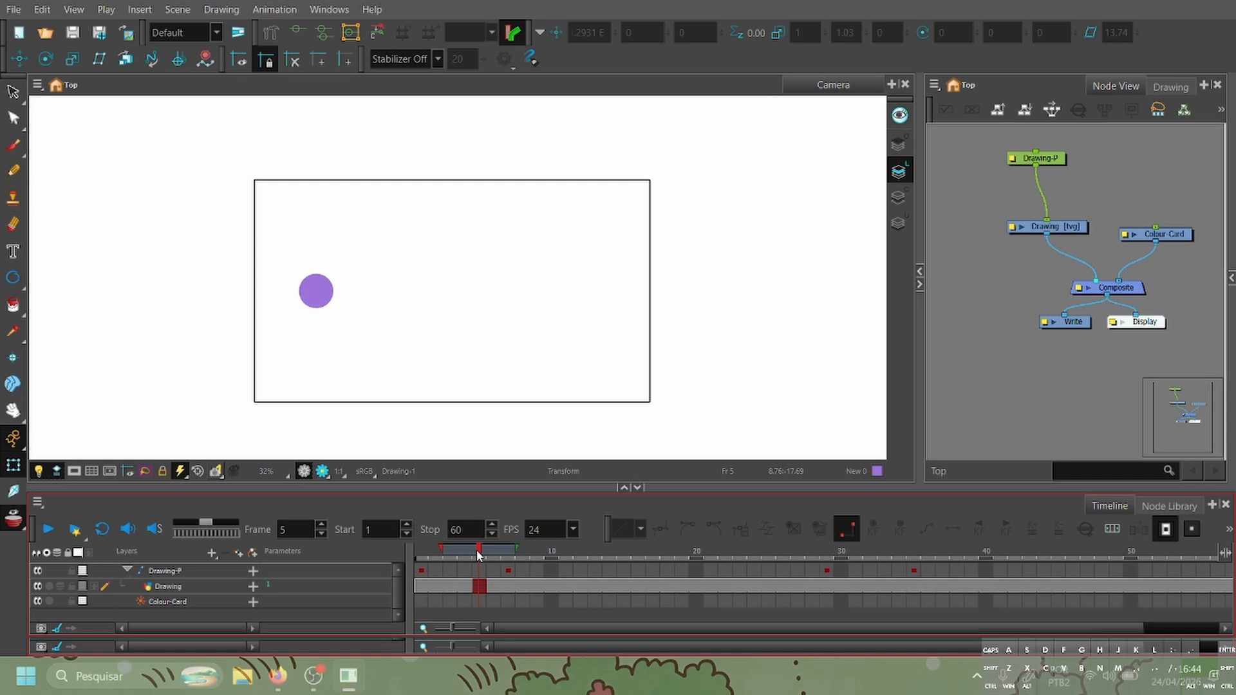
drag(476, 550, 420, 551)
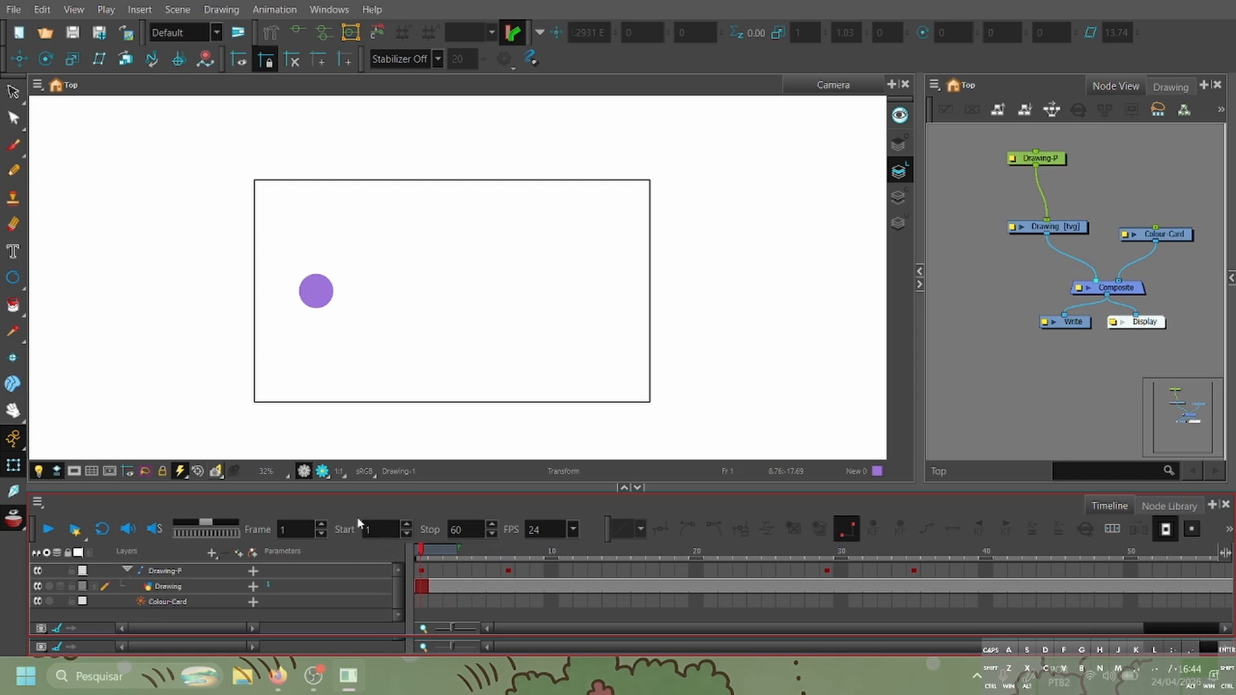
click(48, 529)
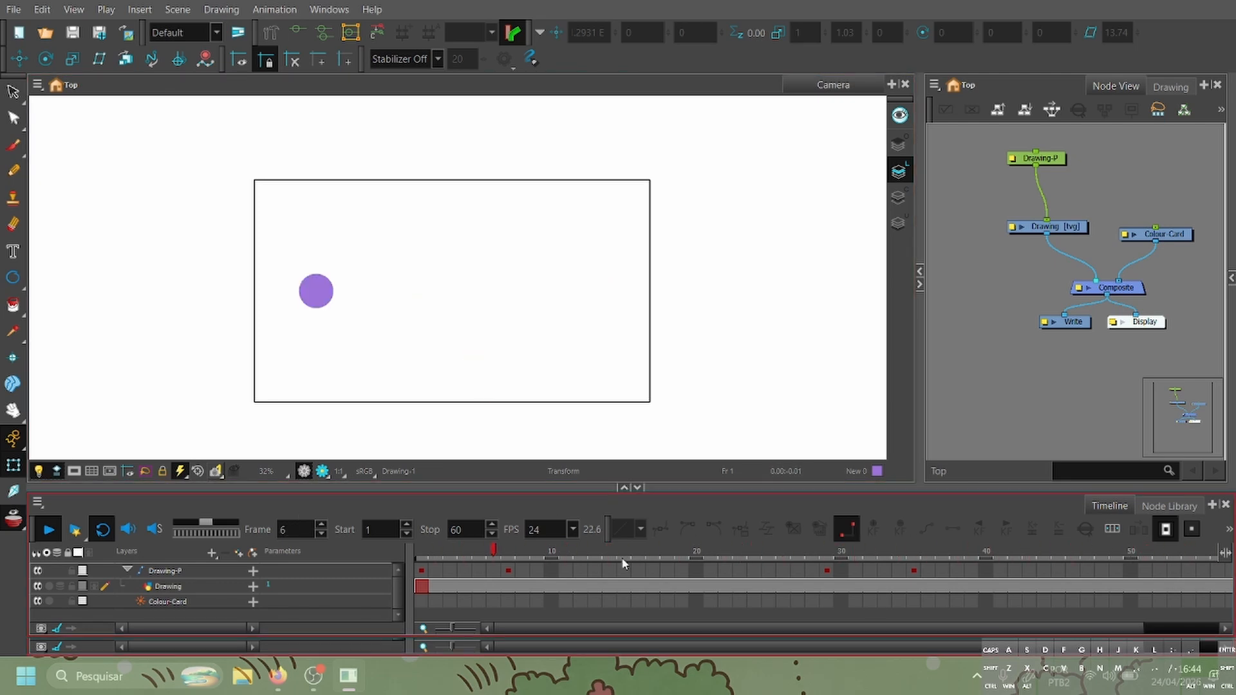
click(421, 571)
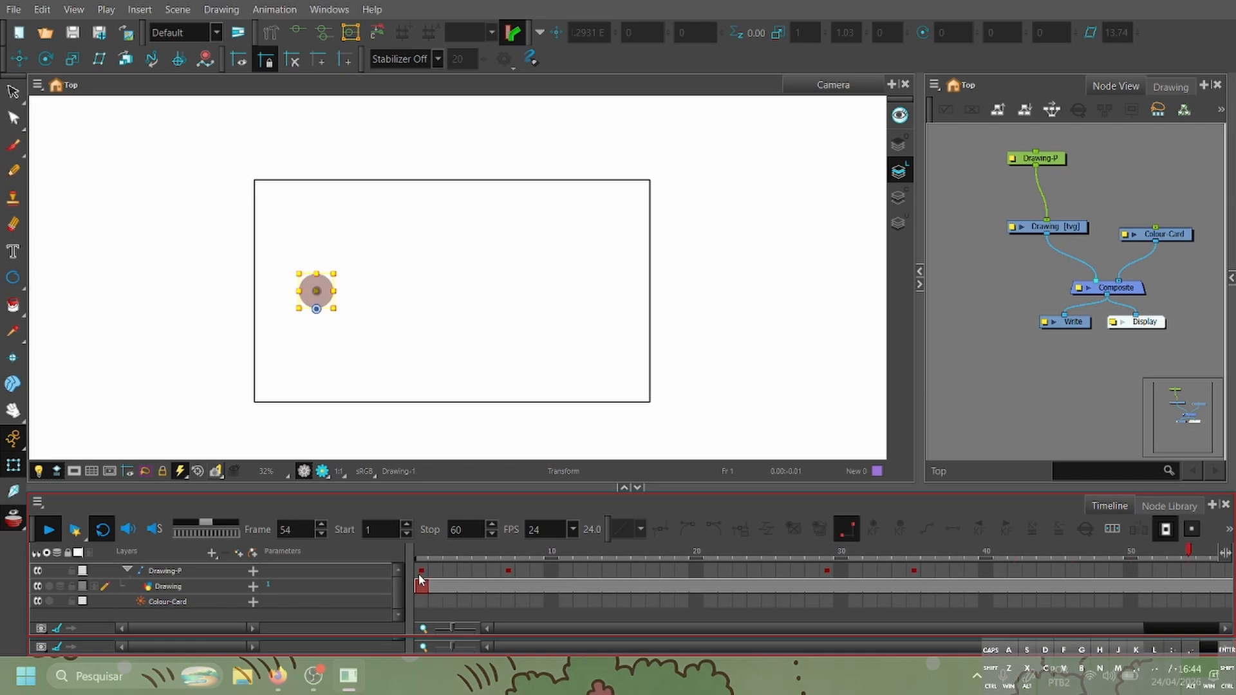
key(1)
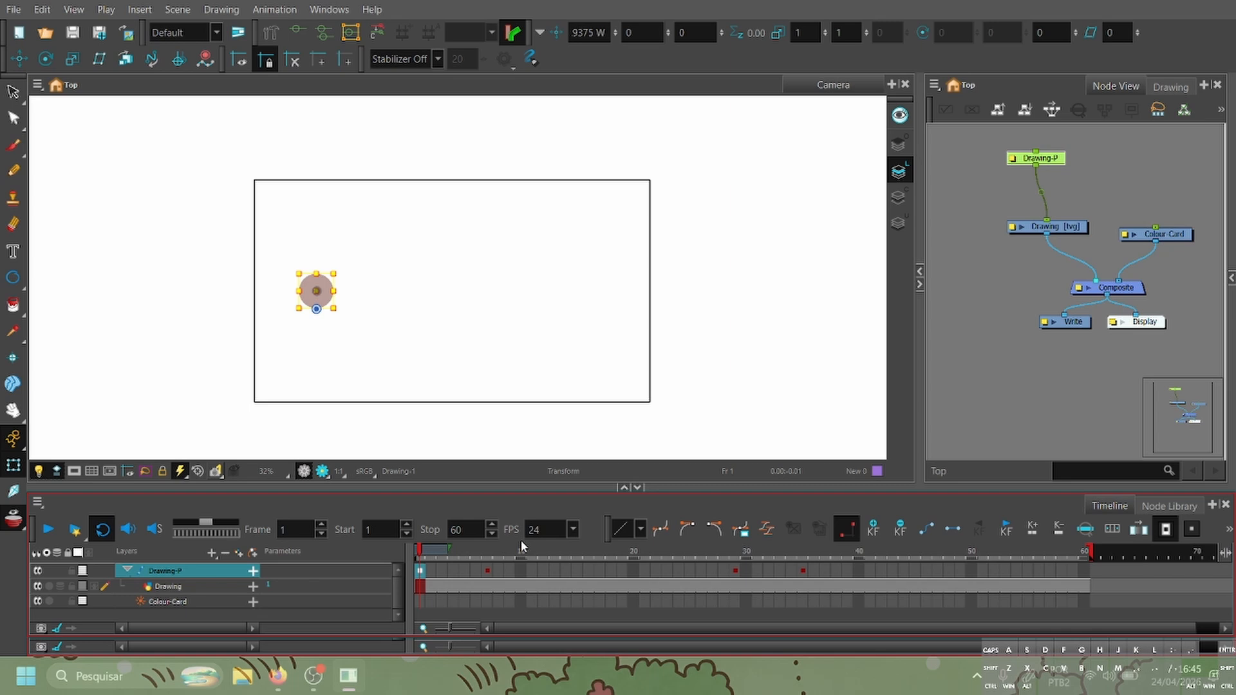
Try a motion interpolation between the Drawing-P keyframes at frames 1 and 7, scrub through it, and undo it.
click(427, 557)
key(period)
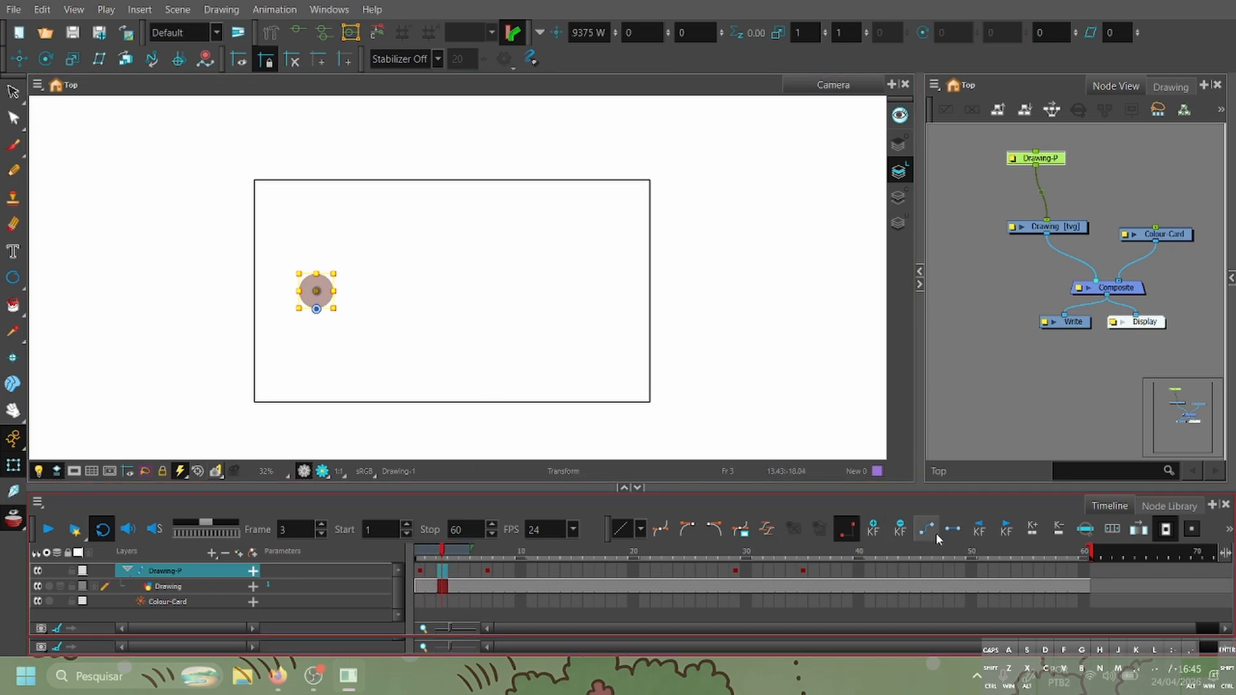
click(936, 533)
click(422, 569)
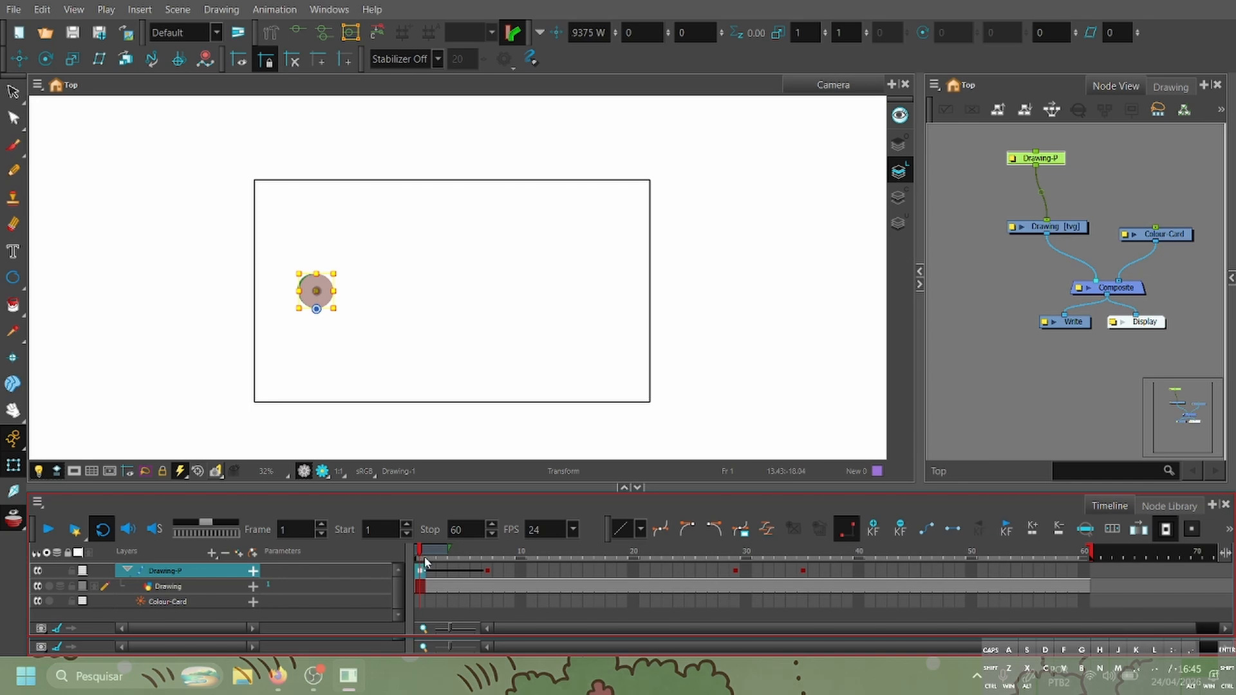
drag(425, 558, 494, 570)
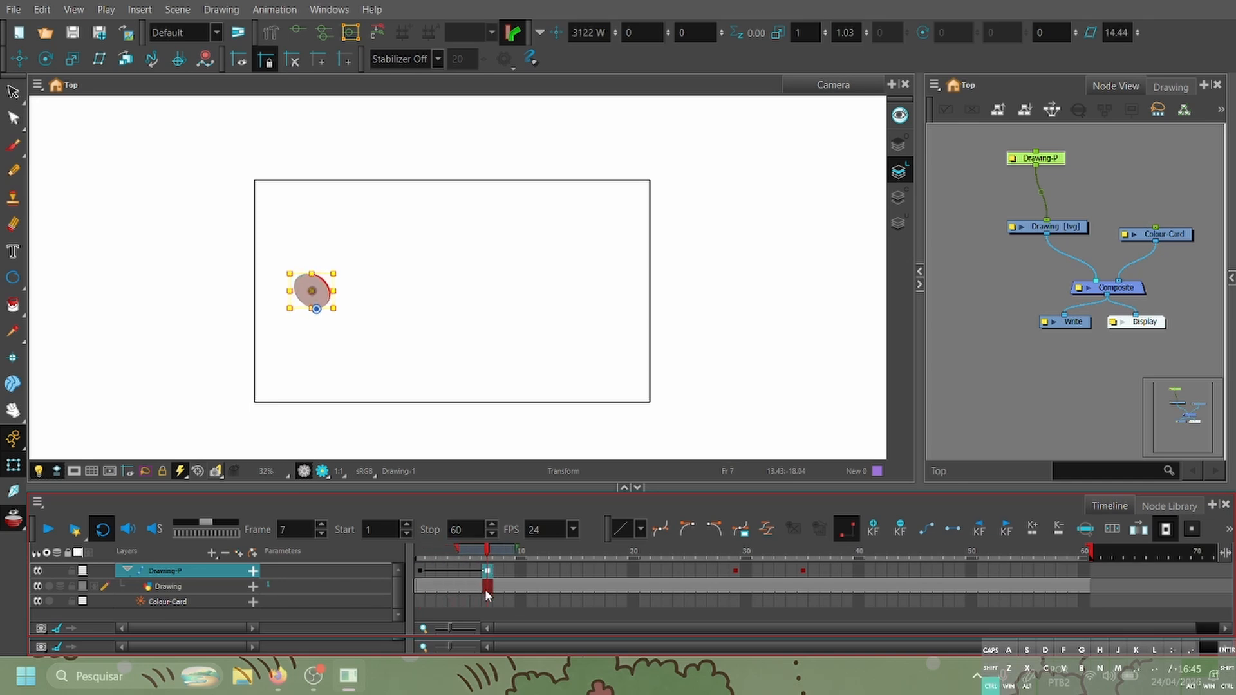
key(ctrl+z)
Shift all four Drawing-P keyframes eight frames along the timeline so the first one sits at frame 9.
click(419, 571)
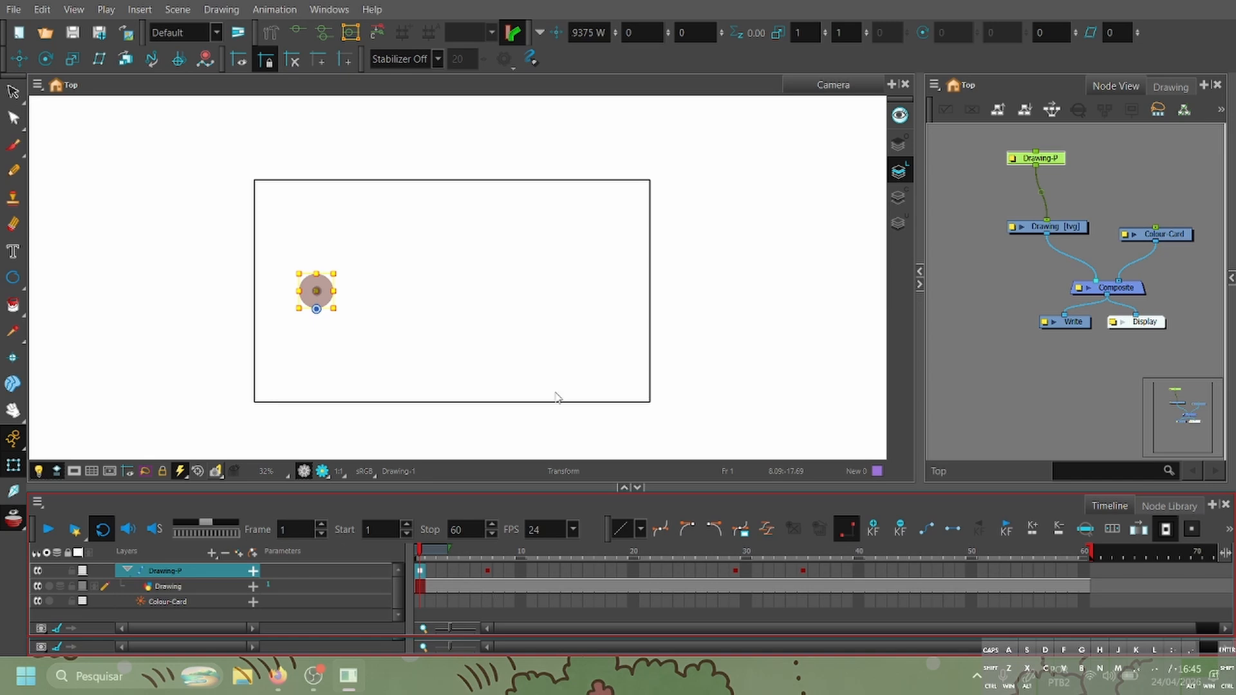
shift+click(803, 578)
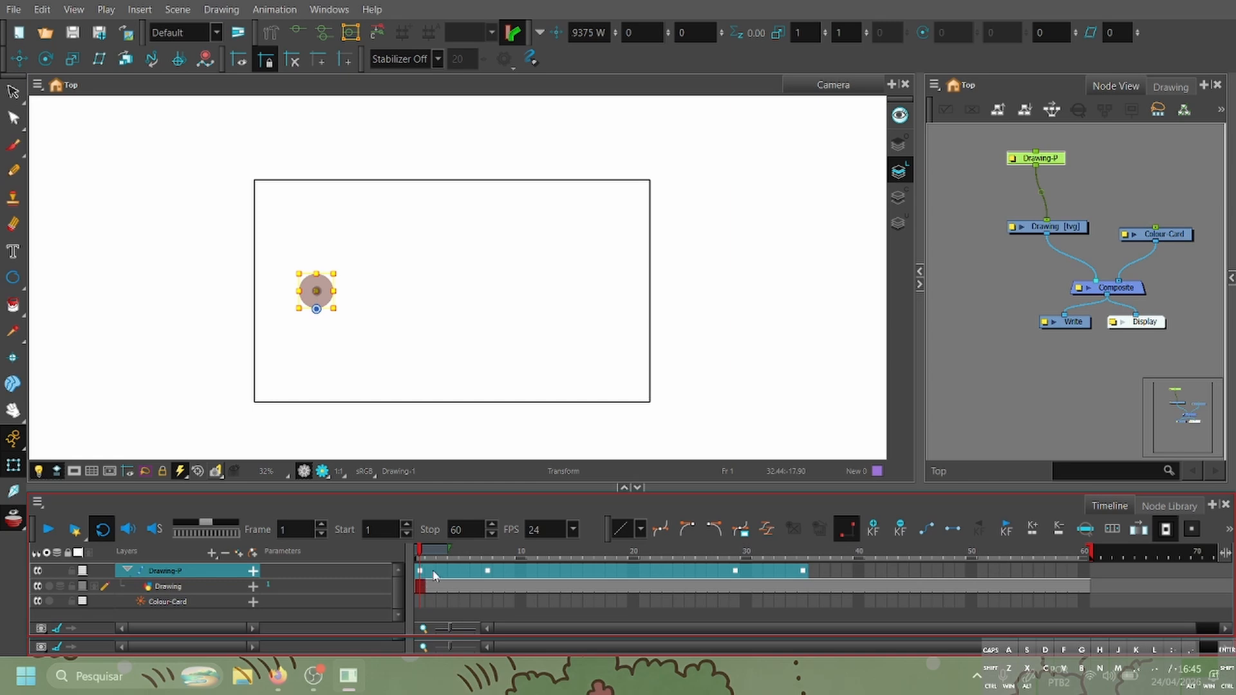
click(804, 572)
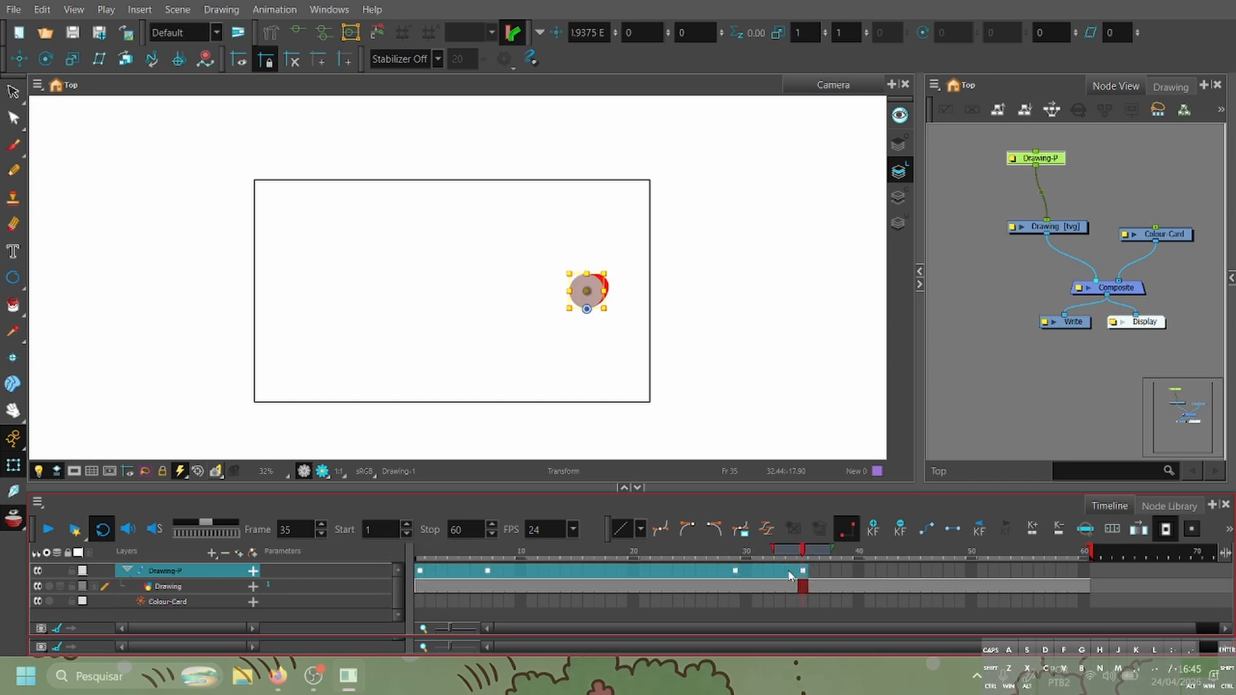
drag(802, 571, 893, 578)
click(510, 570)
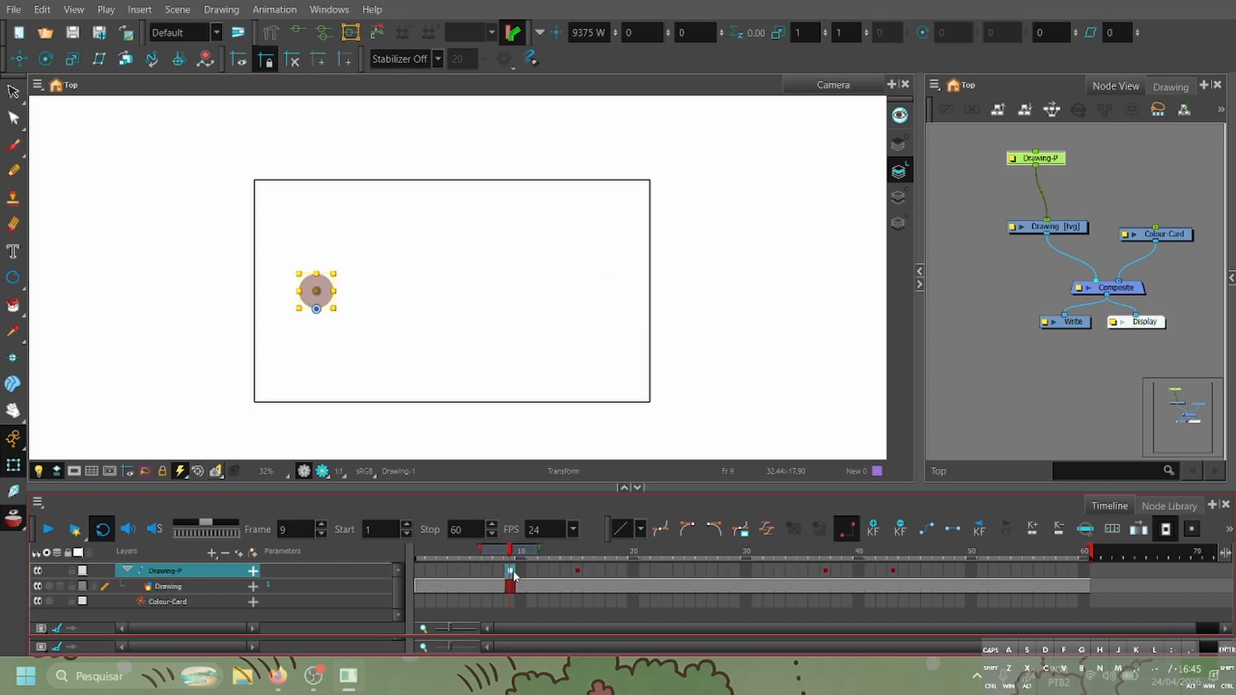
click(422, 572)
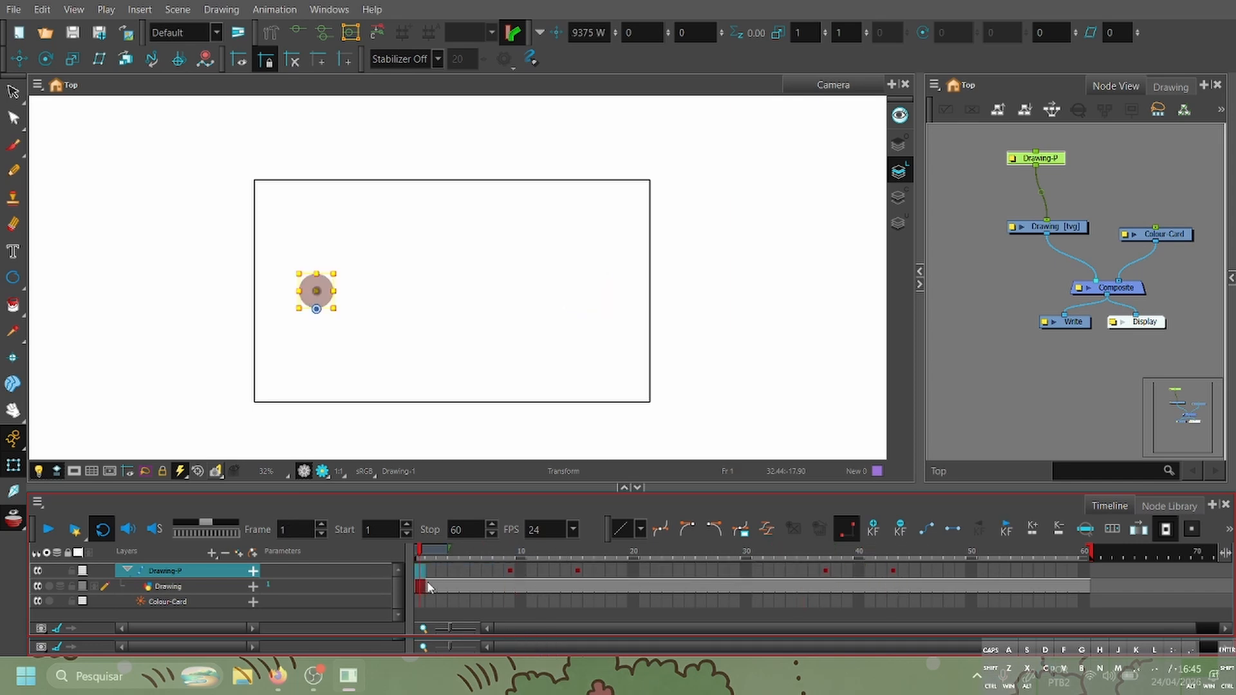
click(954, 378)
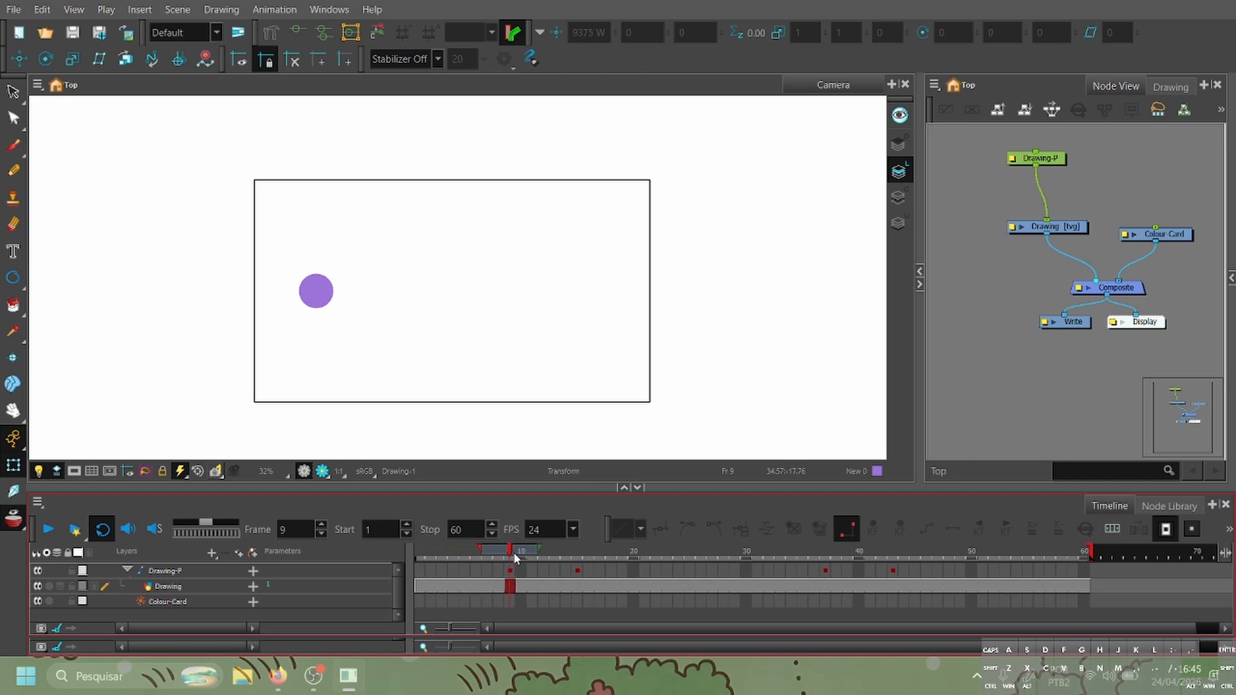
drag(460, 556, 395, 572)
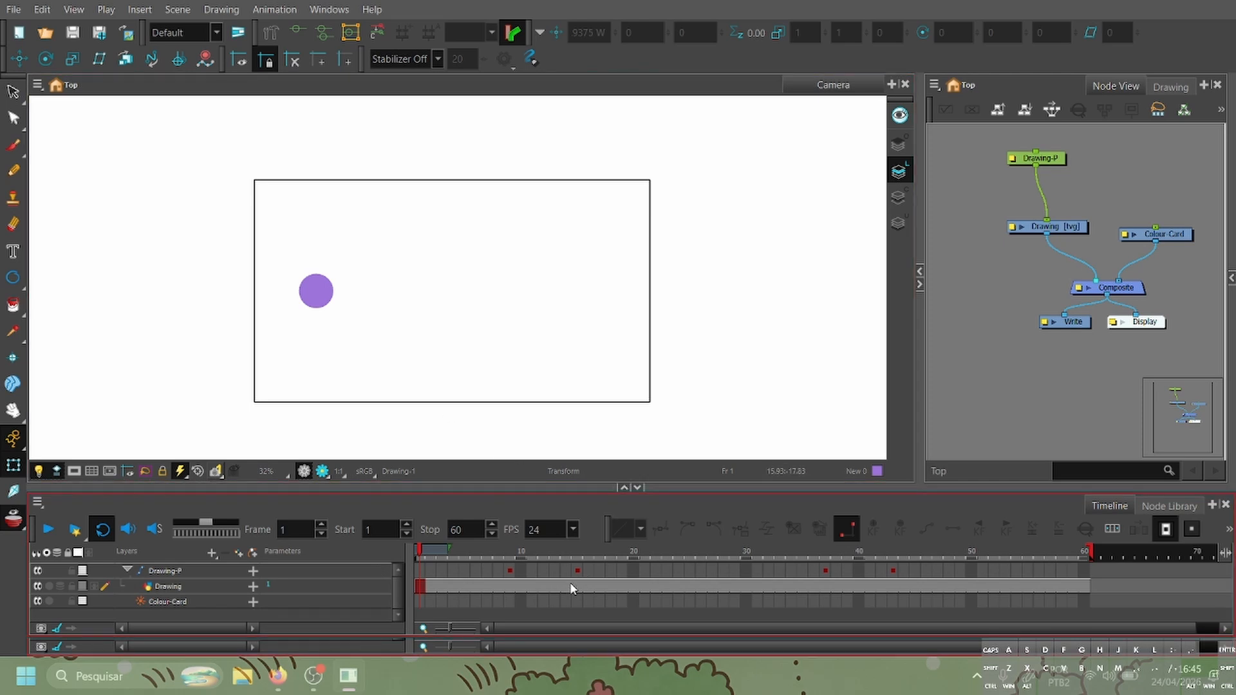
Set motion interpolation between the Drawing-P keyframes at frames 9 and 15 and scrub through it.
click(543, 571)
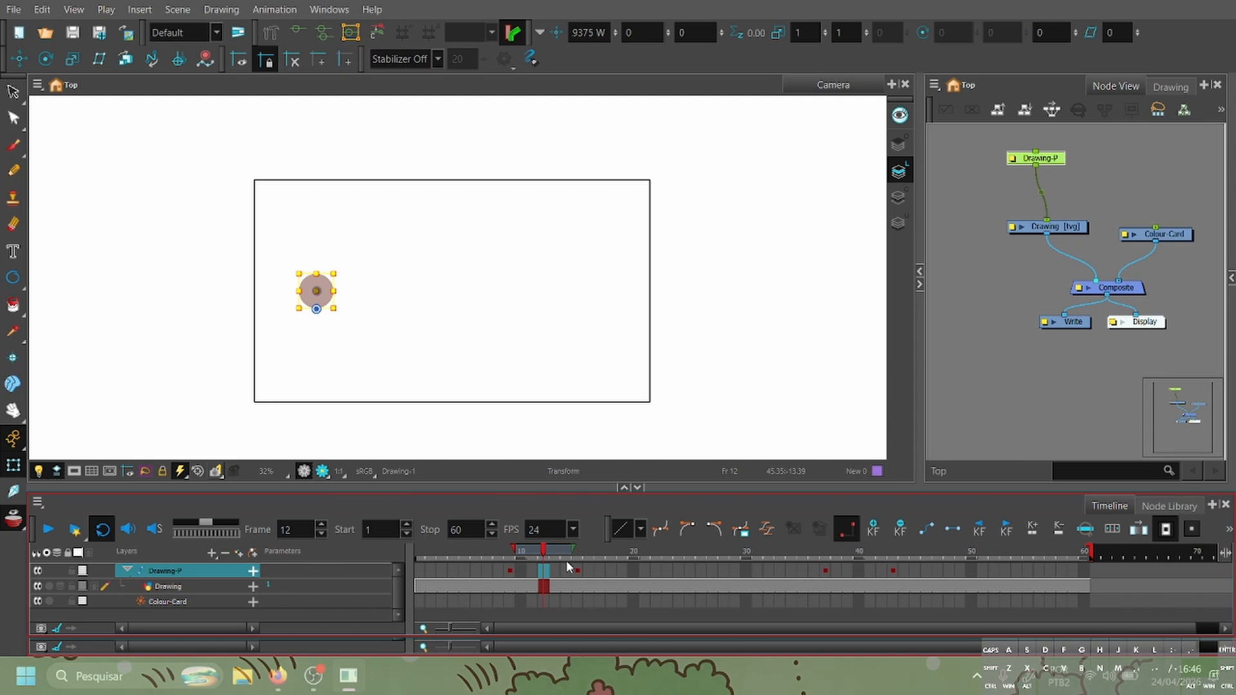
key(period)
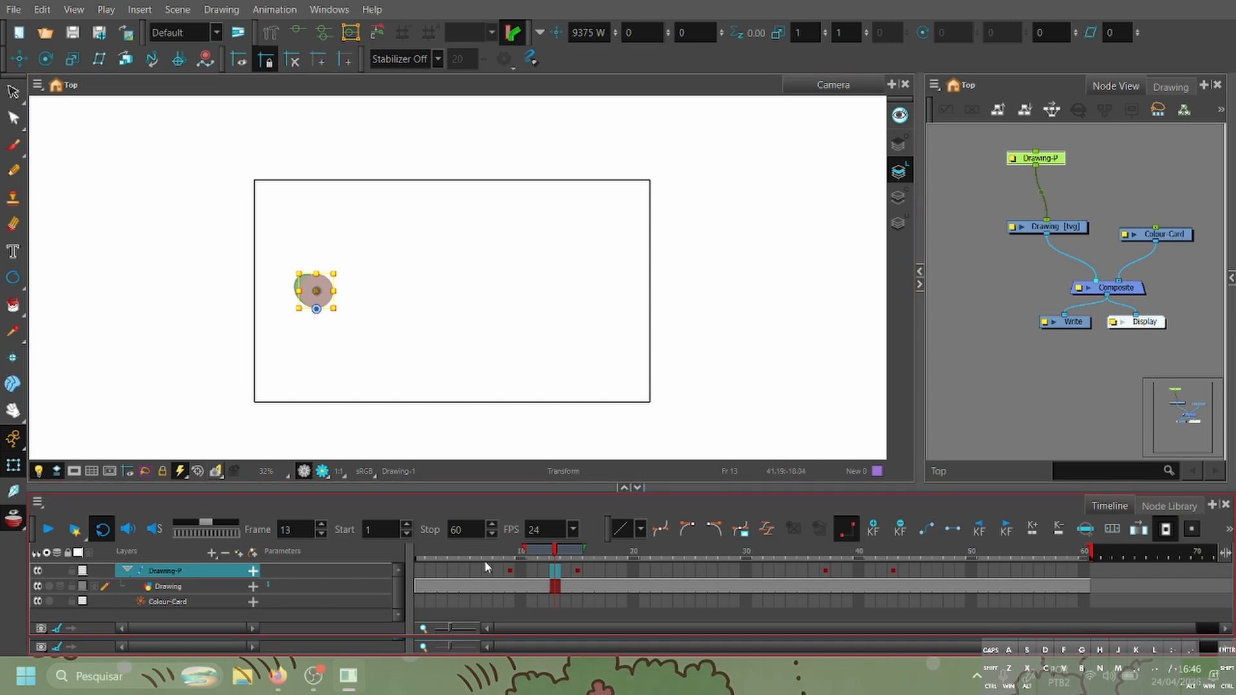
click(542, 571)
click(927, 529)
drag(544, 552, 589, 570)
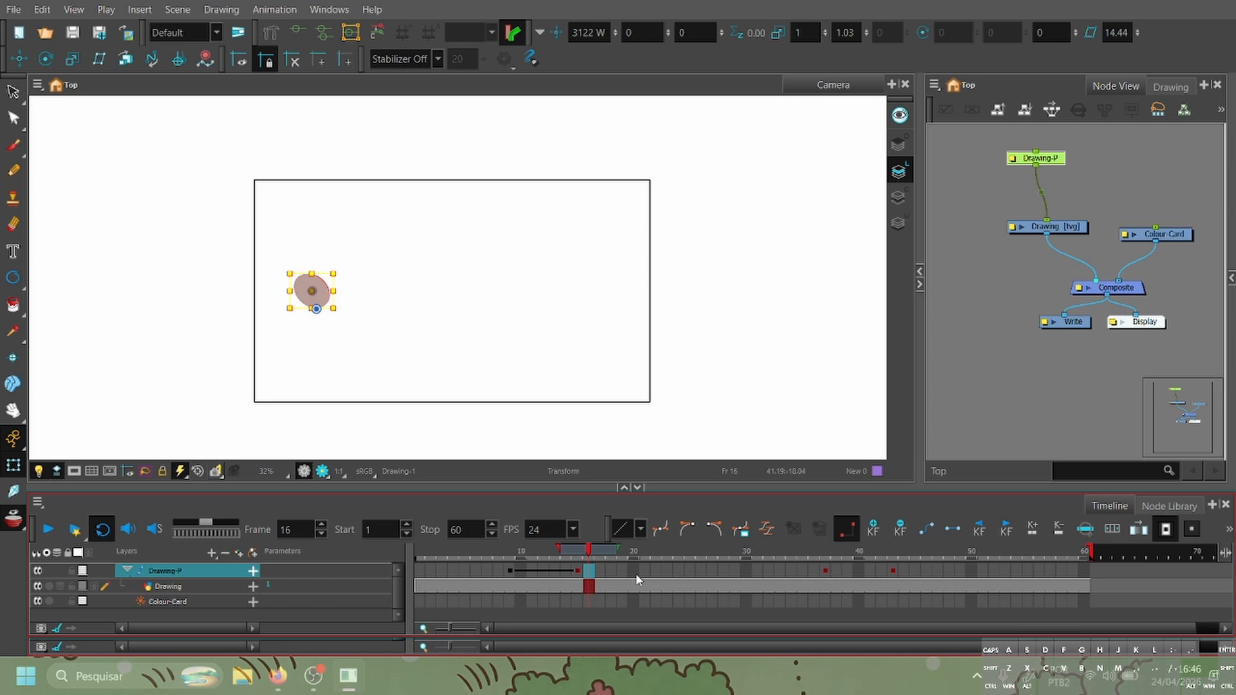
Set motion interpolation on the Drawing-P segments from frame 15 to 37 and from frame 37 to 43.
click(689, 570)
click(926, 529)
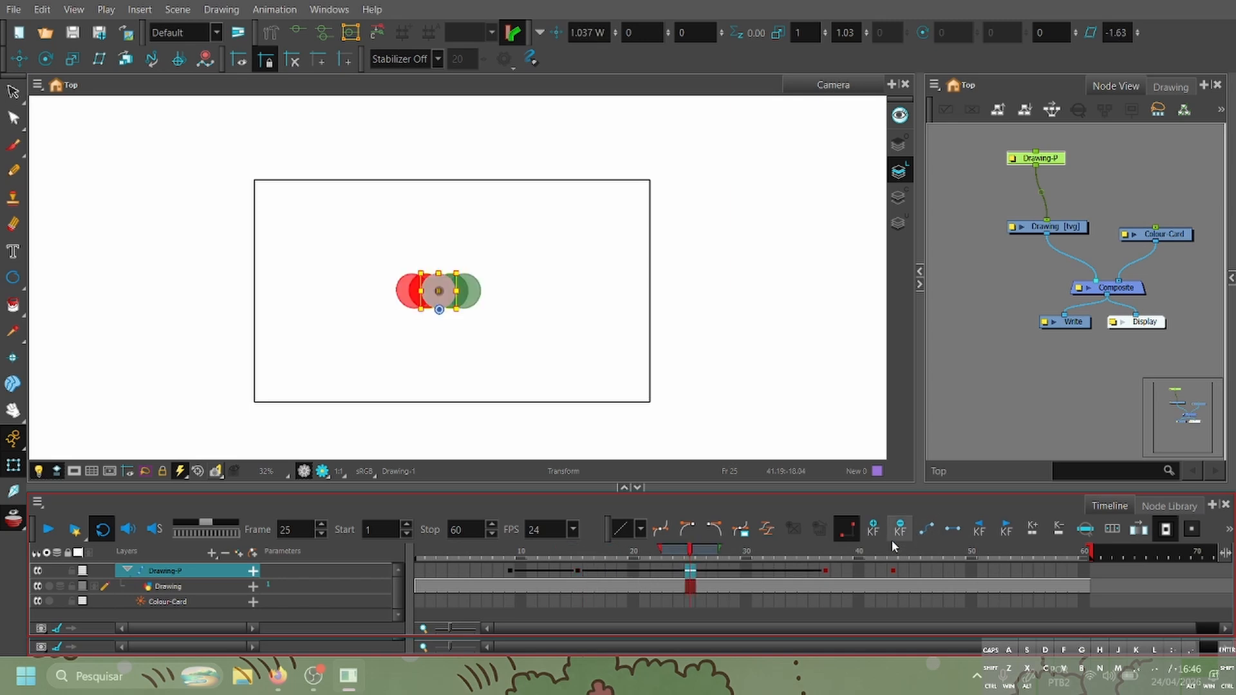
click(845, 570)
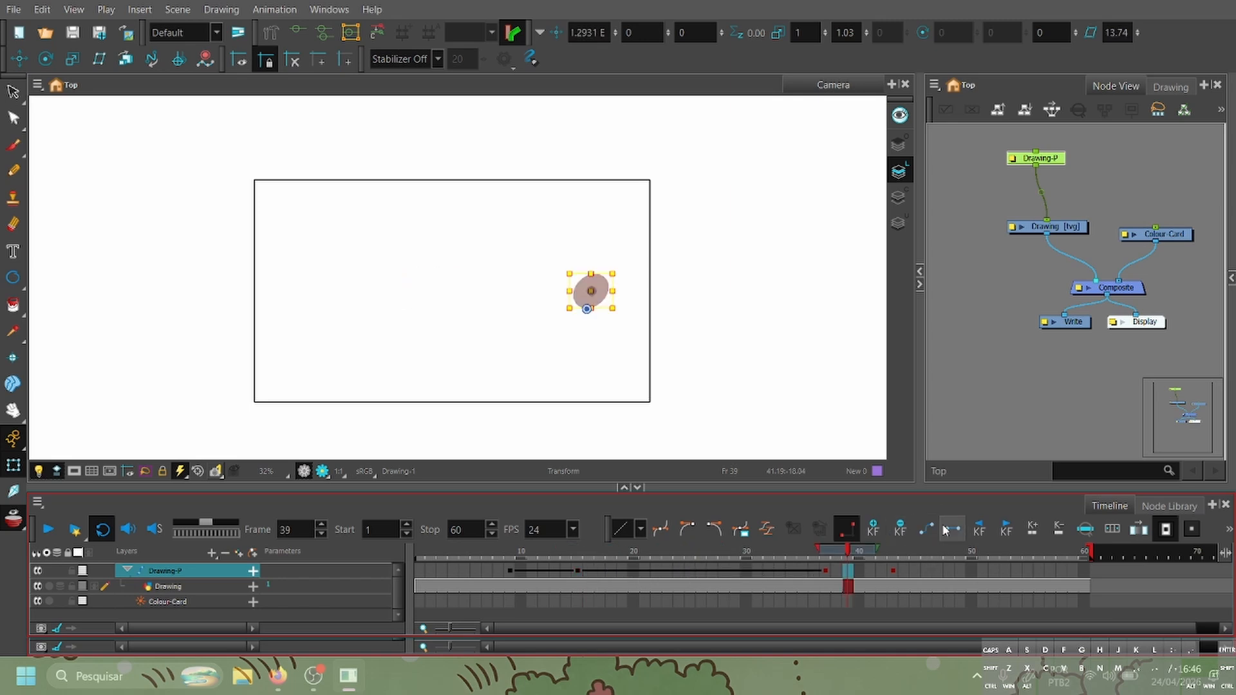
click(928, 531)
Play the animation from frame 1 and examine the circle's onion-skinned spacing around frames 13, 24 and 28.
drag(847, 556, 418, 534)
click(47, 530)
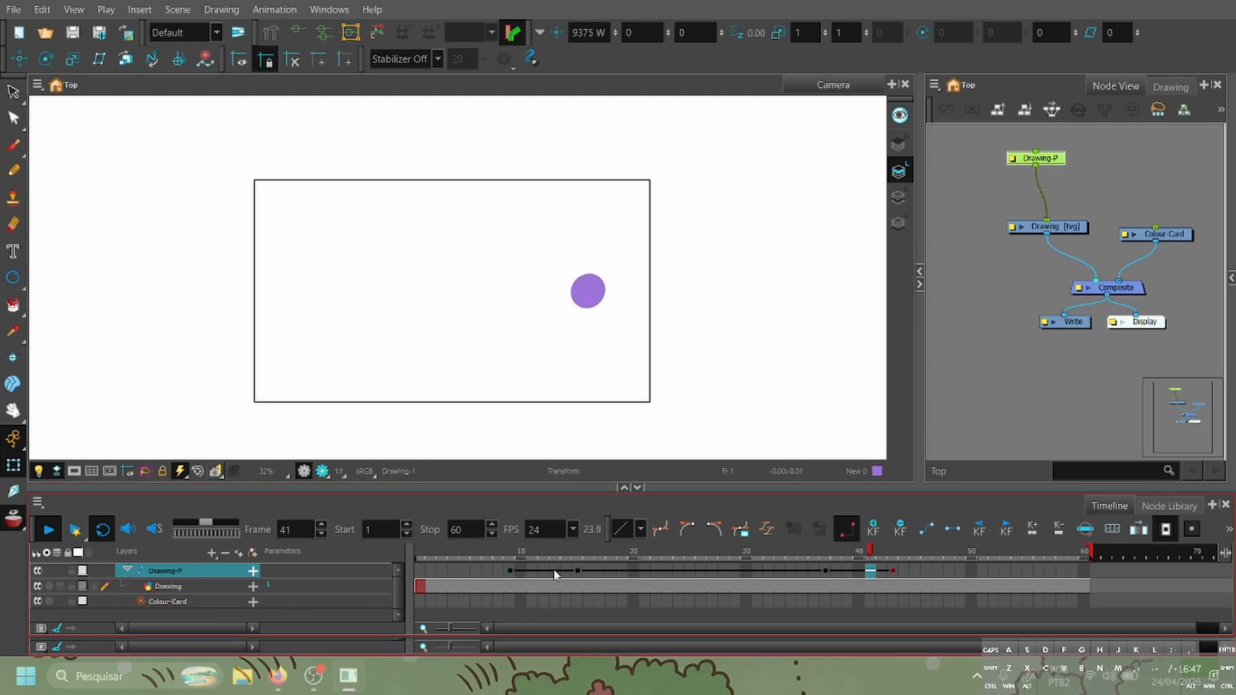
click(555, 585)
click(681, 585)
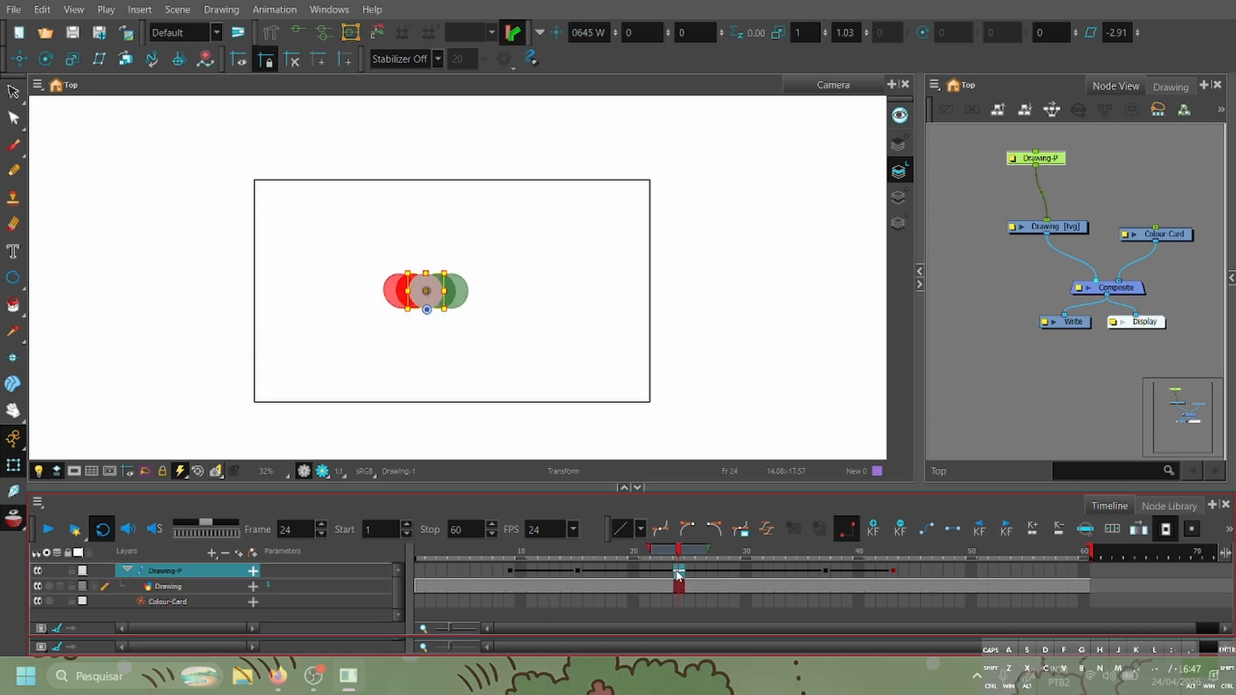
scroll(437, 289, up, 2)
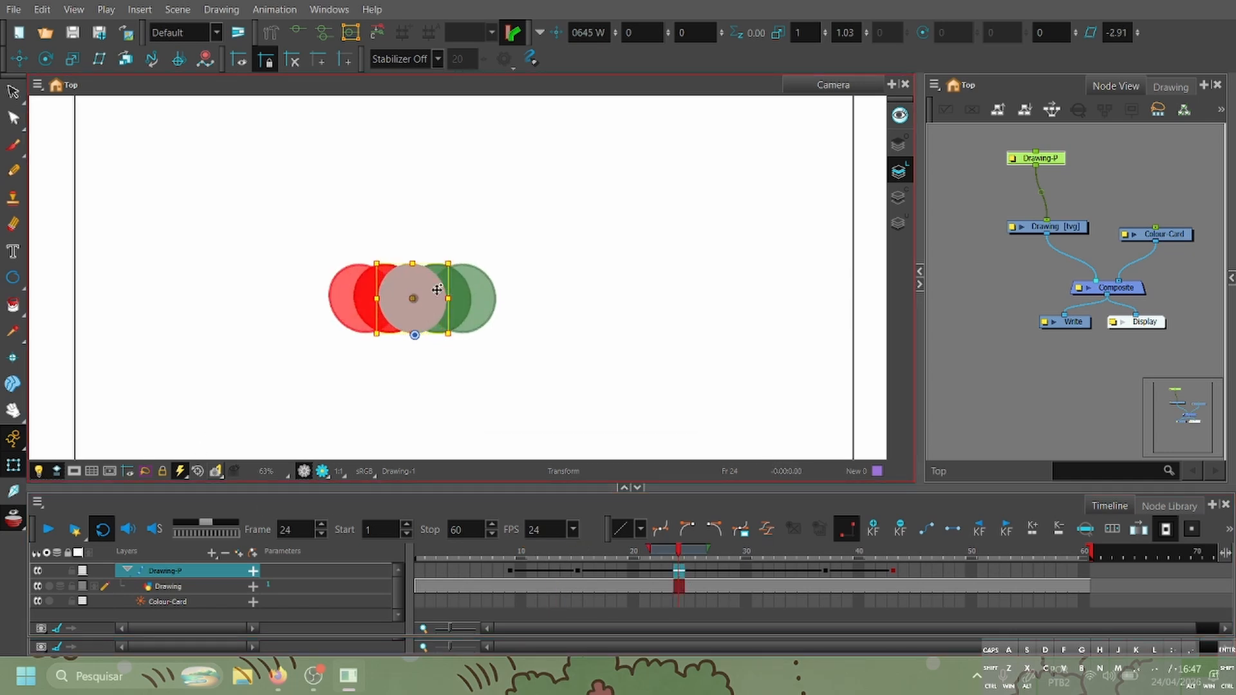
scroll(437, 289, up, 1)
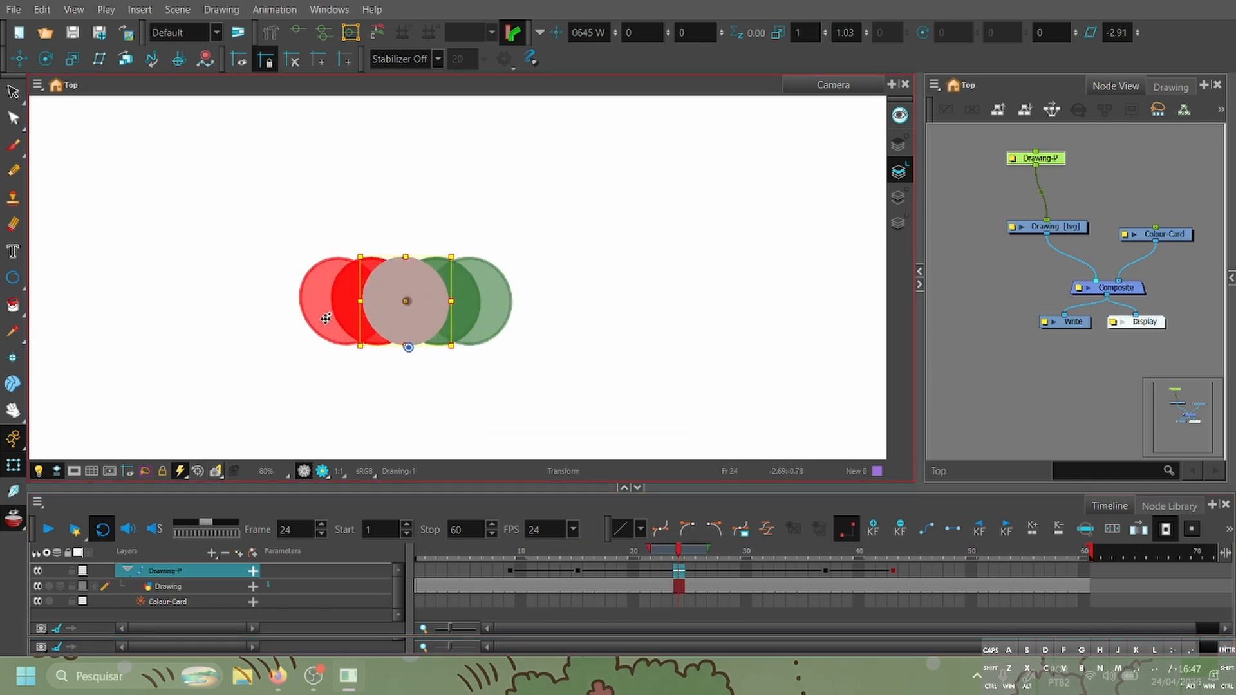
scroll(473, 316, down, 1)
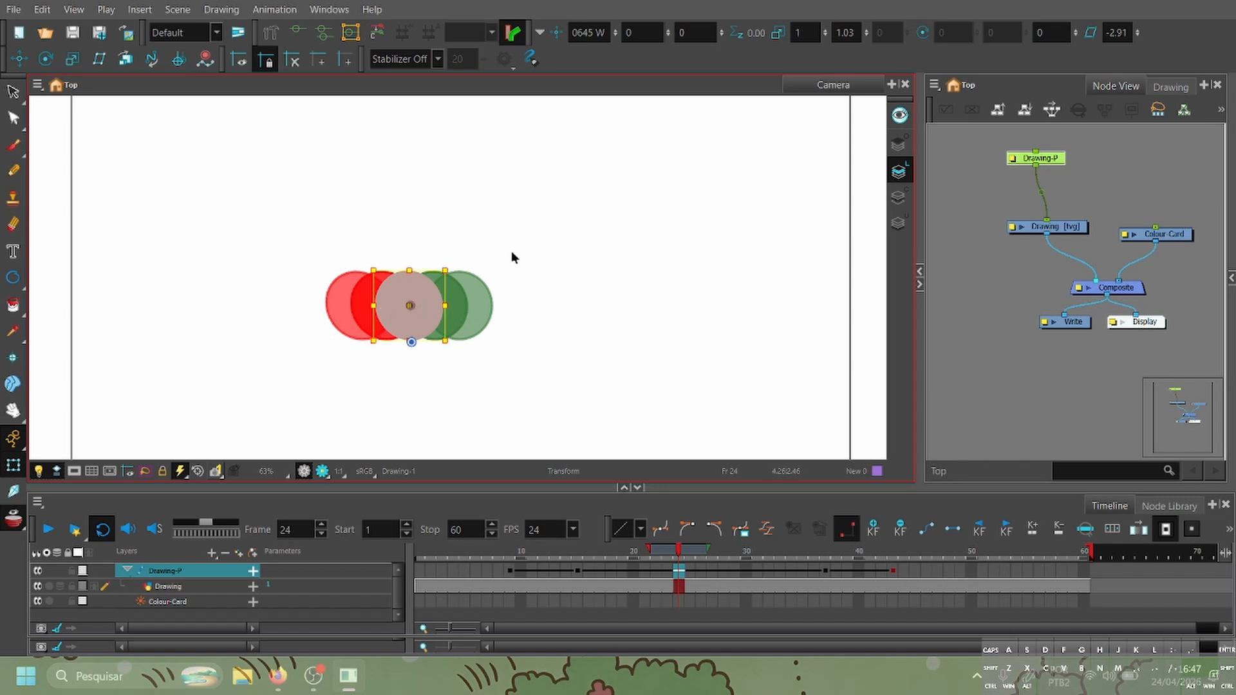
click(554, 570)
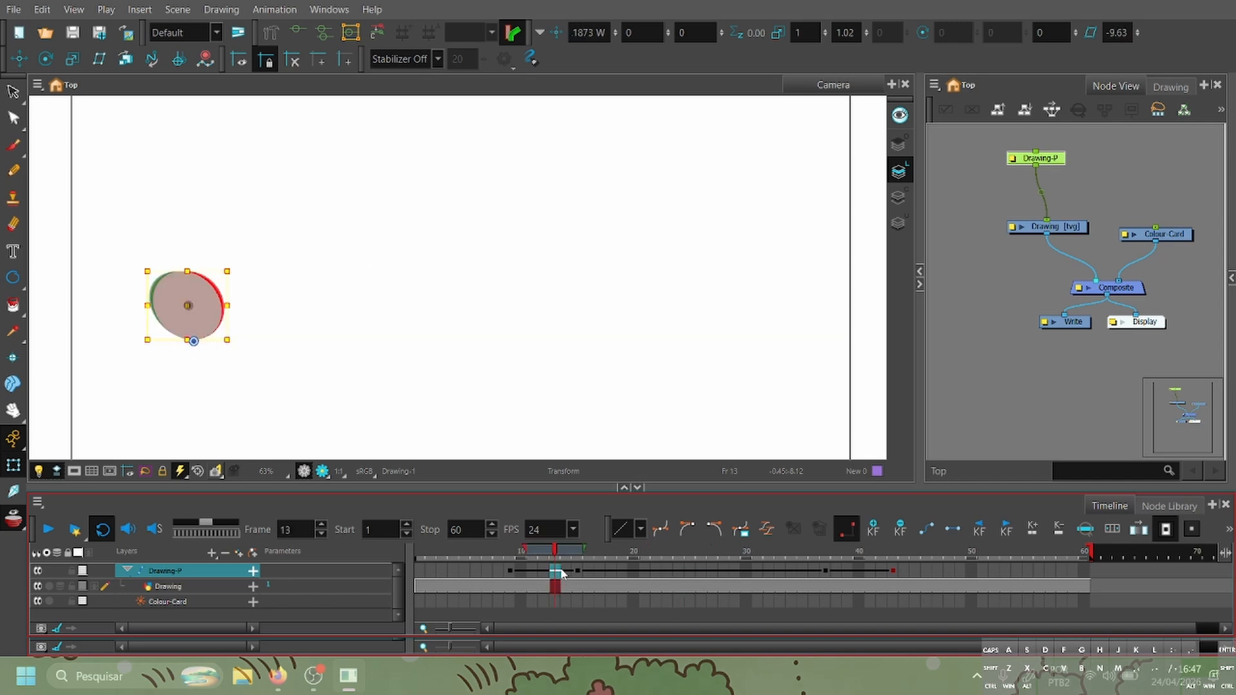
click(722, 571)
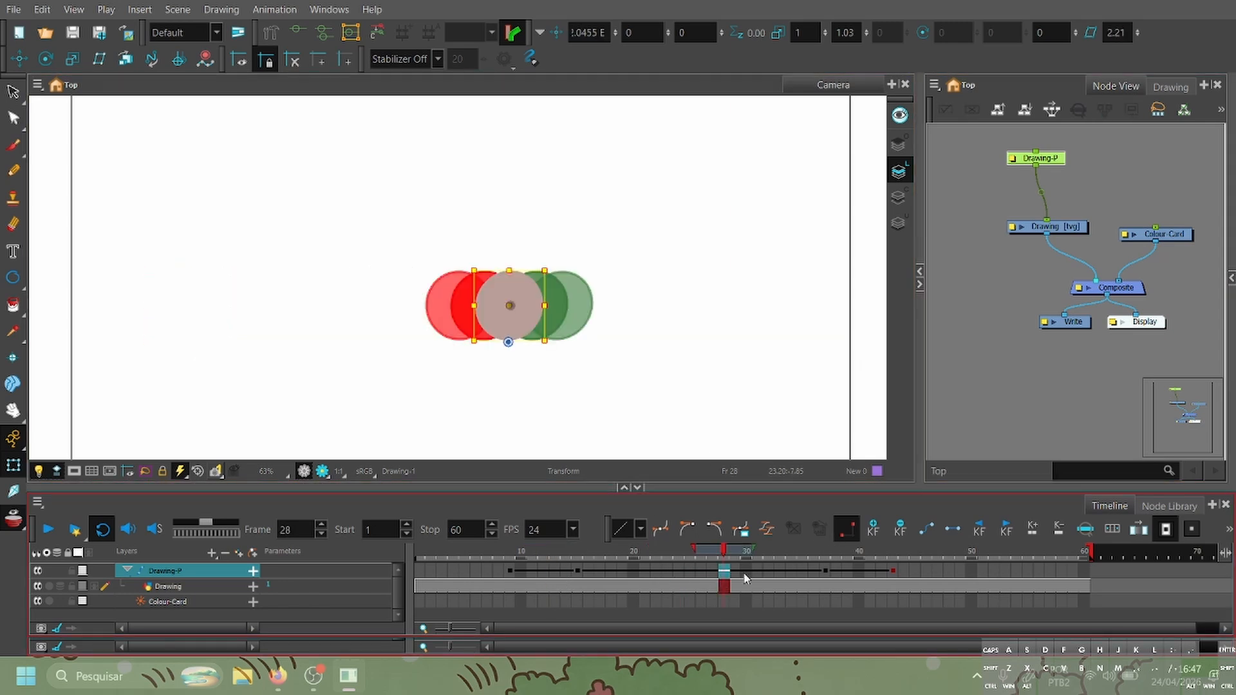
Shorten the Drawing-P travel segment after frame 15 by six frames so its last two keyframes fall at frames 31 and 37.
click(588, 571)
scroll(639, 570, down, 2)
mouse_move(545, 554)
mouse_down()
mouse_move(478, 554)
mouse_move(698, 552)
mouse_move(538, 555)
mouse_move(562, 570)
mouse_up()
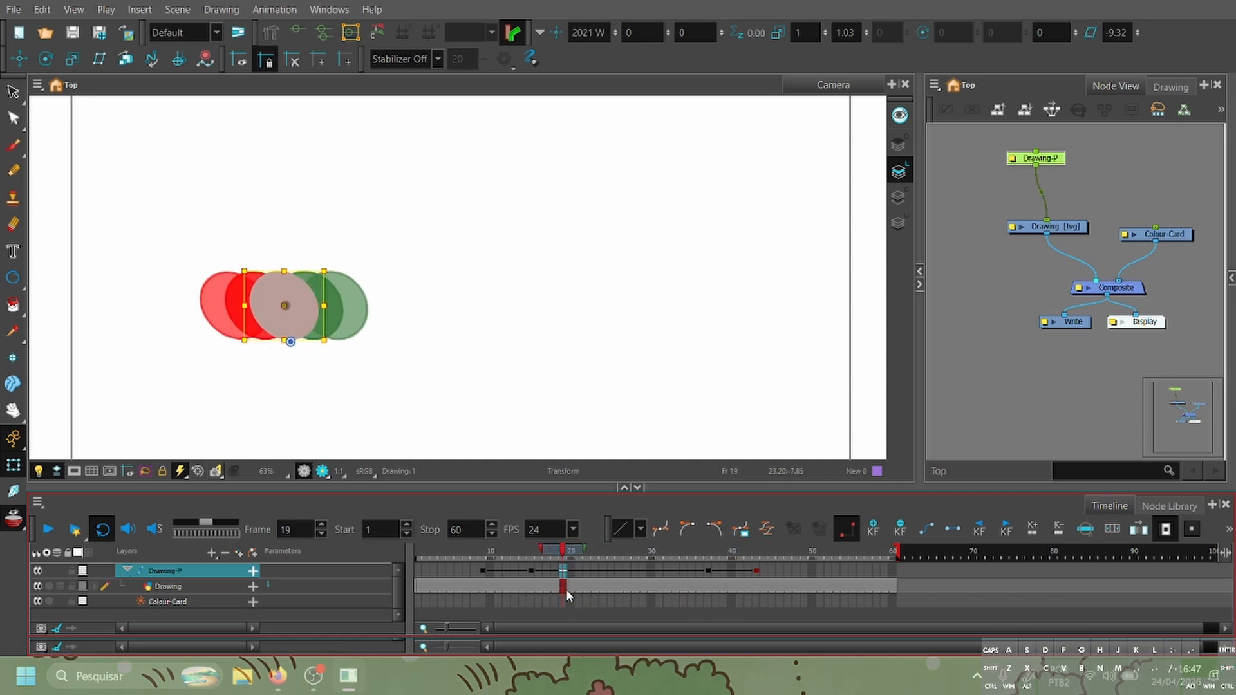
key(minus)
key(minus)
key(minus)
key(minus)
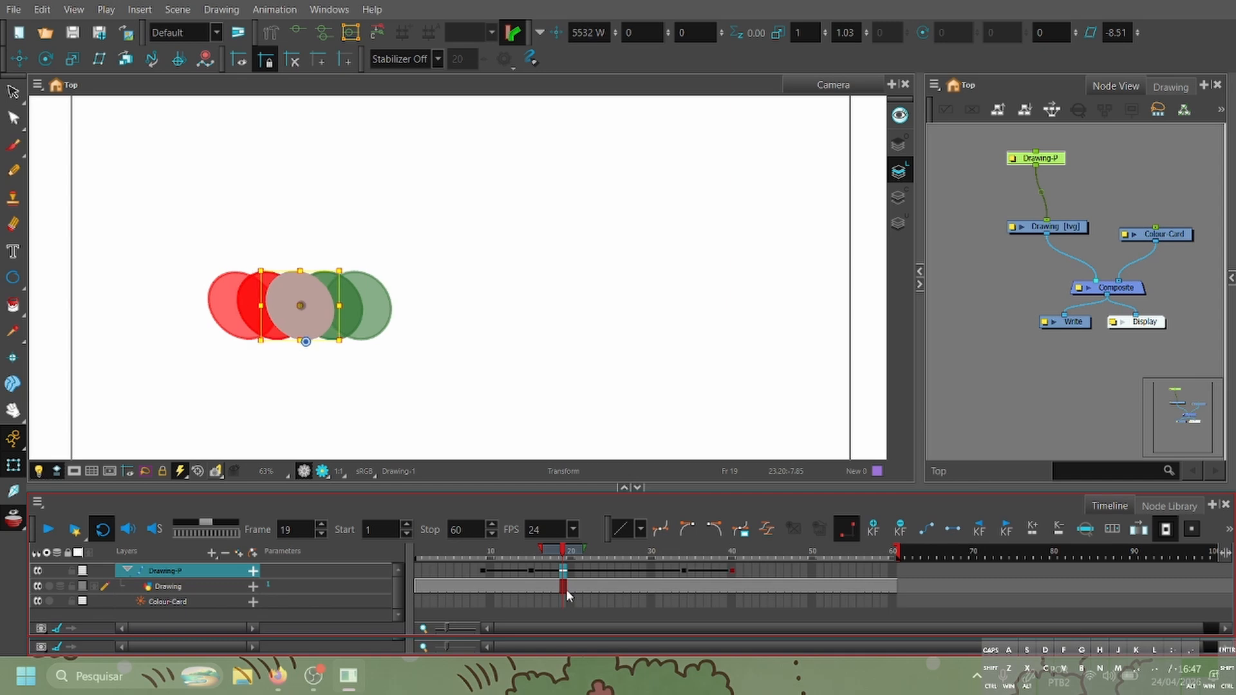
key(minus)
key(minus)
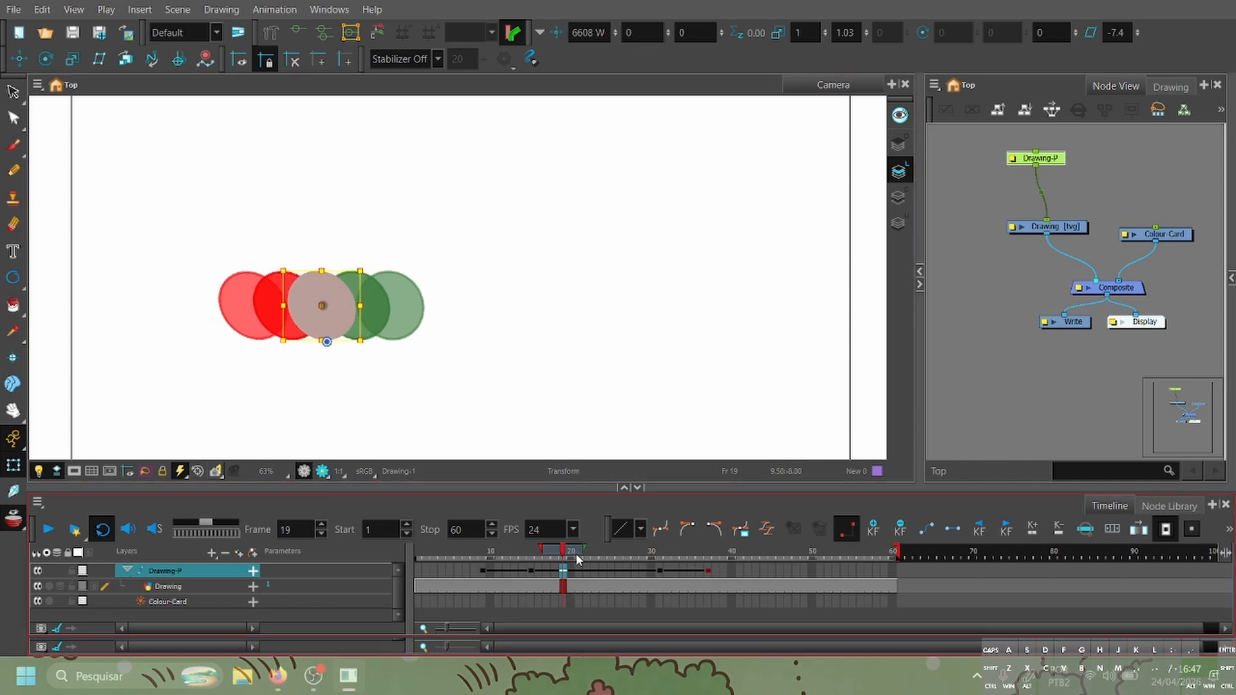
Play the shortened animation from frame 1 and inspect the circle's anticipation pose at frame 12.
click(541, 572)
drag(547, 551, 315, 570)
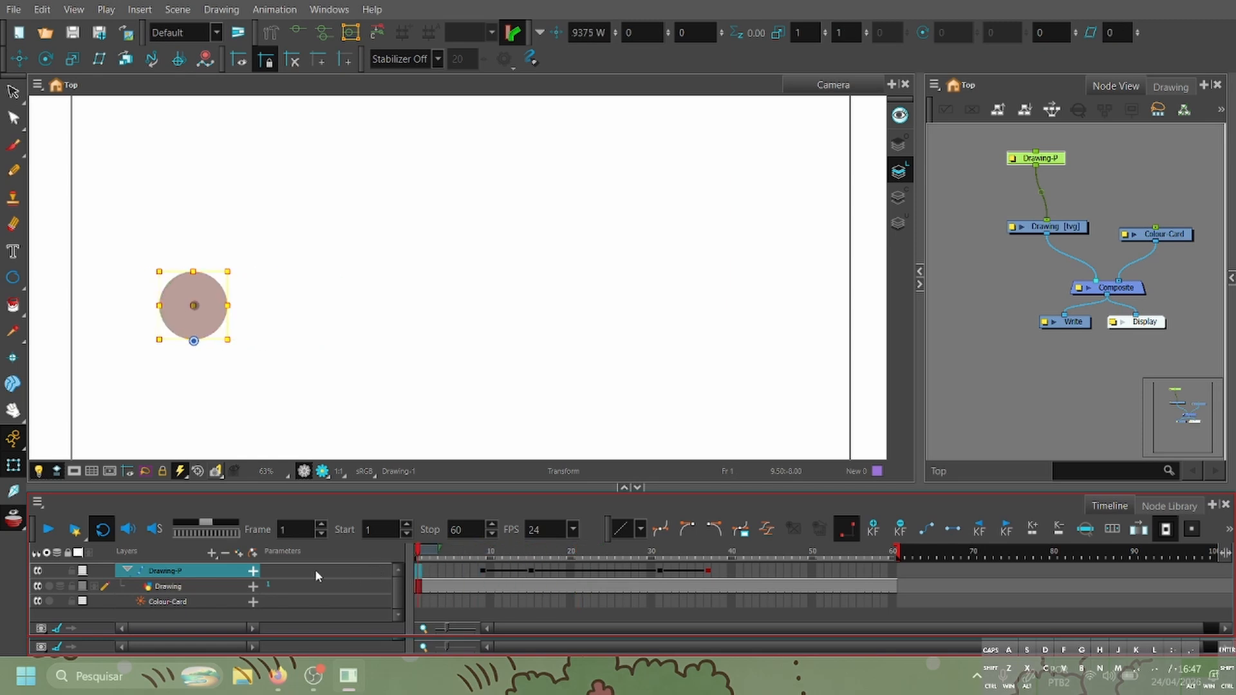
click(56, 534)
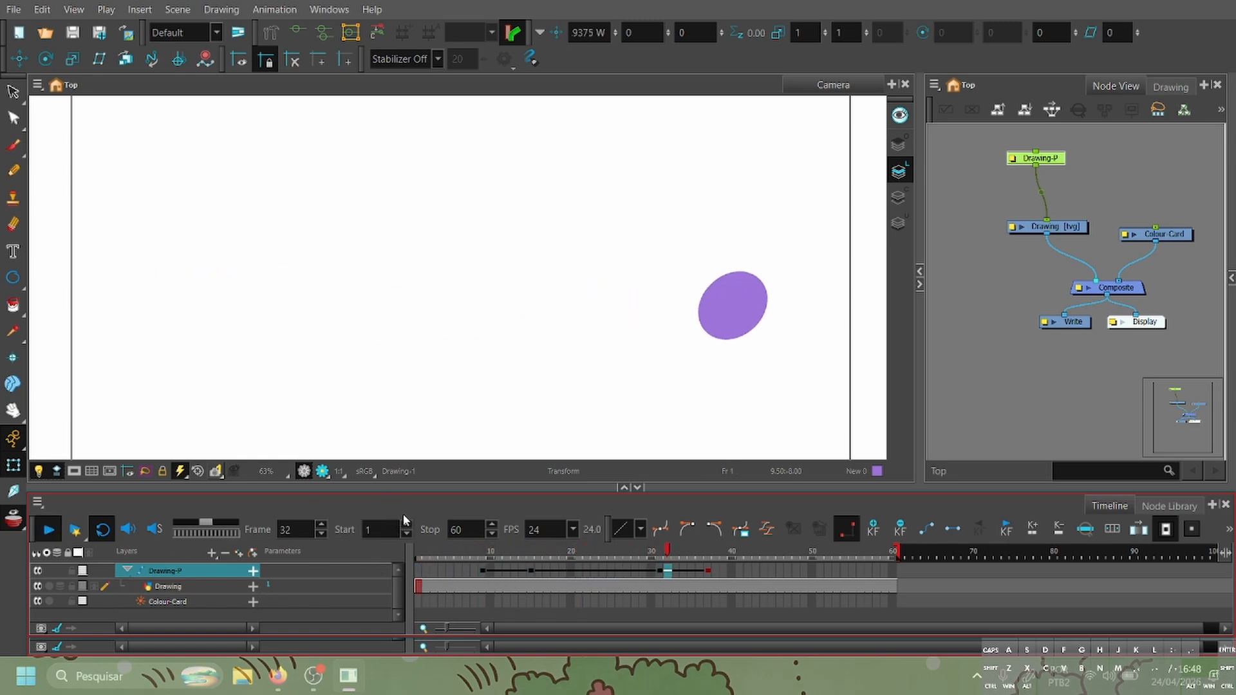
mouse_move(496, 556)
mouse_down()
mouse_move(484, 563)
mouse_move(507, 561)
mouse_up()
click(943, 413)
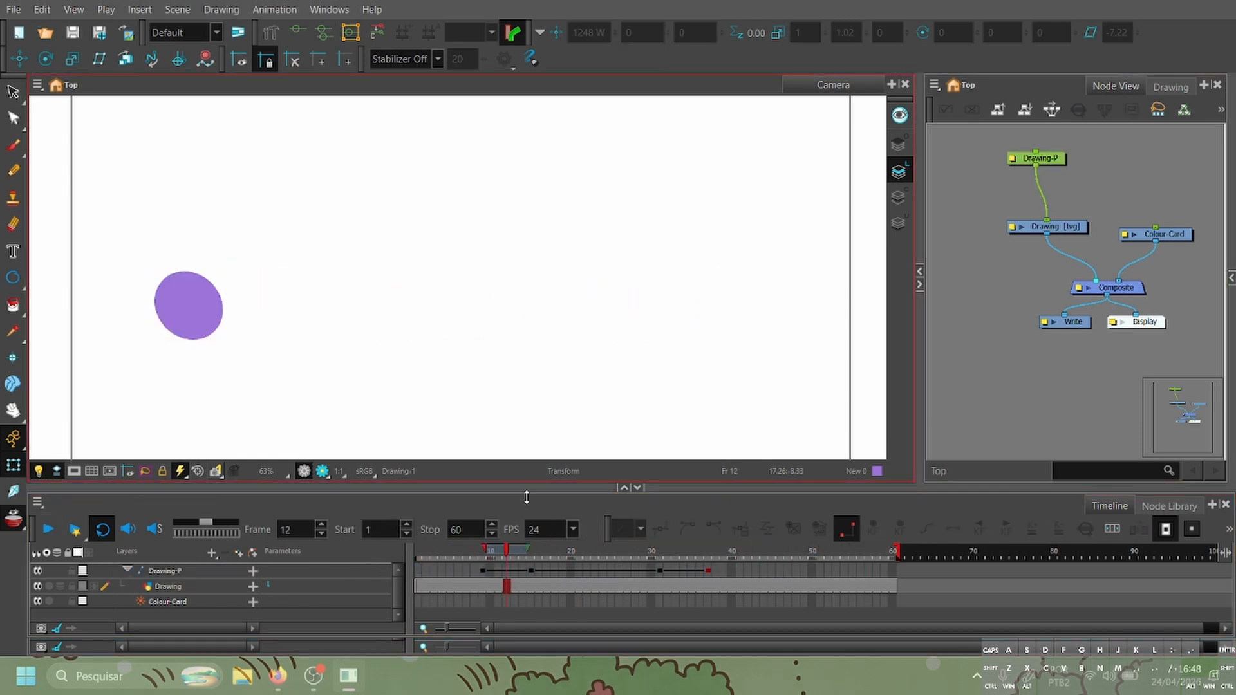
Turn off motion interpolation on the Drawing-P keyframes from frame 15 to 37, leaving them as stop-motion keyframes.
click(531, 571)
shift+click(708, 571)
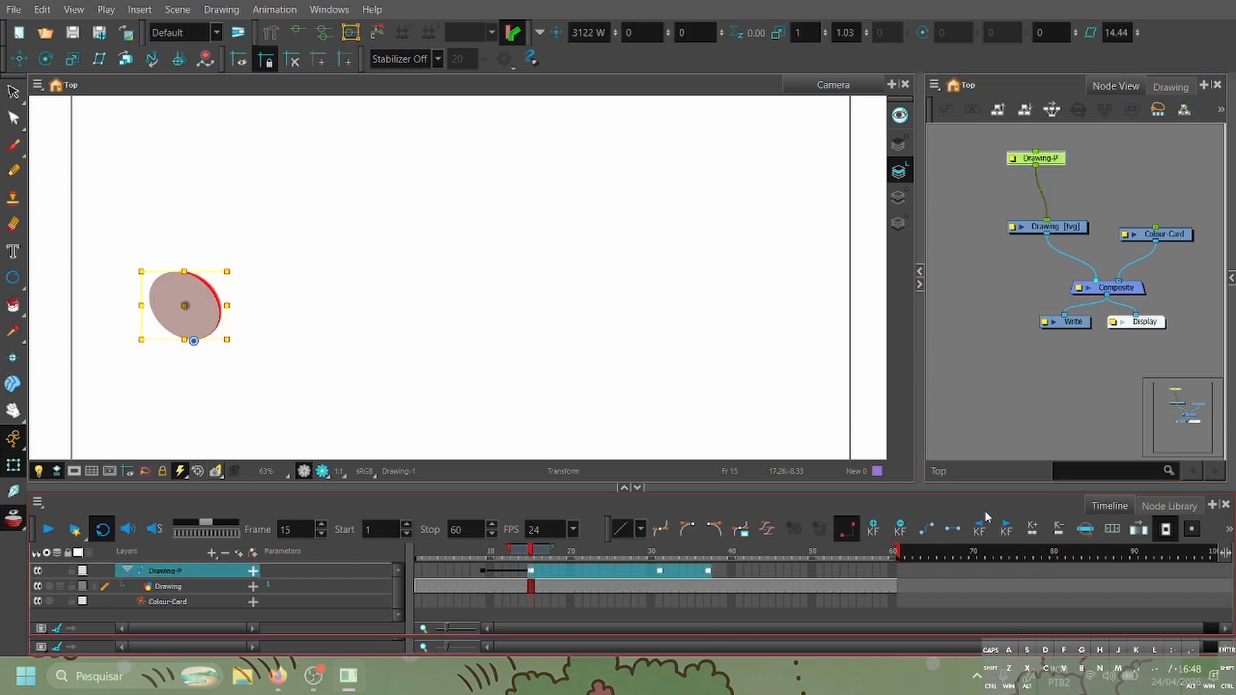
click(951, 444)
mouse_move(509, 557)
mouse_down()
mouse_move(532, 564)
mouse_move(484, 574)
mouse_move(515, 557)
mouse_up()
drag(329, 273, 414, 294)
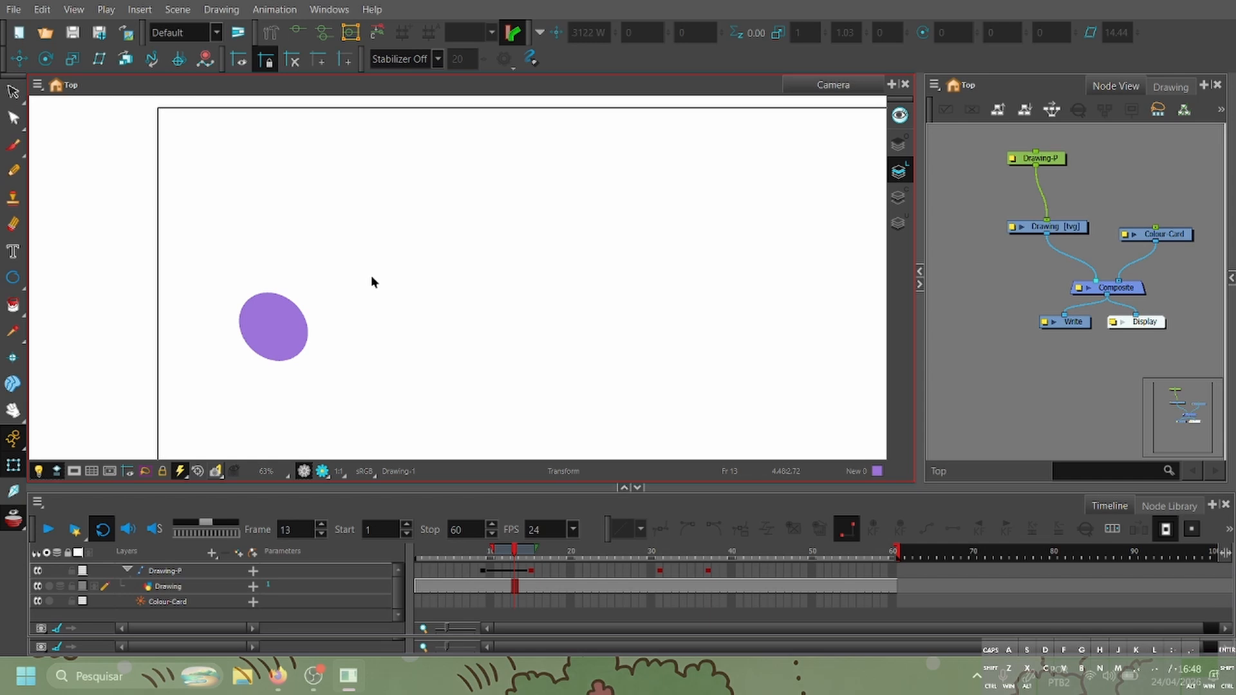
Try adding a Drawing-P keyframe at frame 11, within the anticipation between frames 9 and 15, and undo it.
click(483, 571)
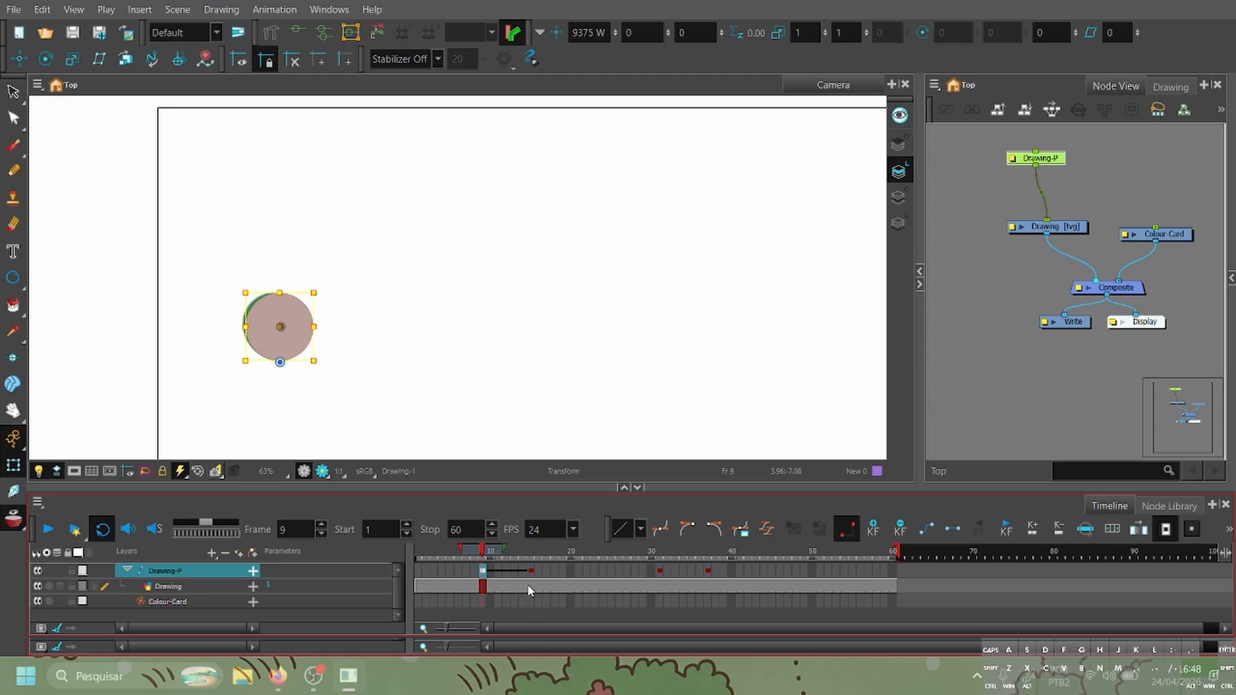
scroll(519, 611, up, 2)
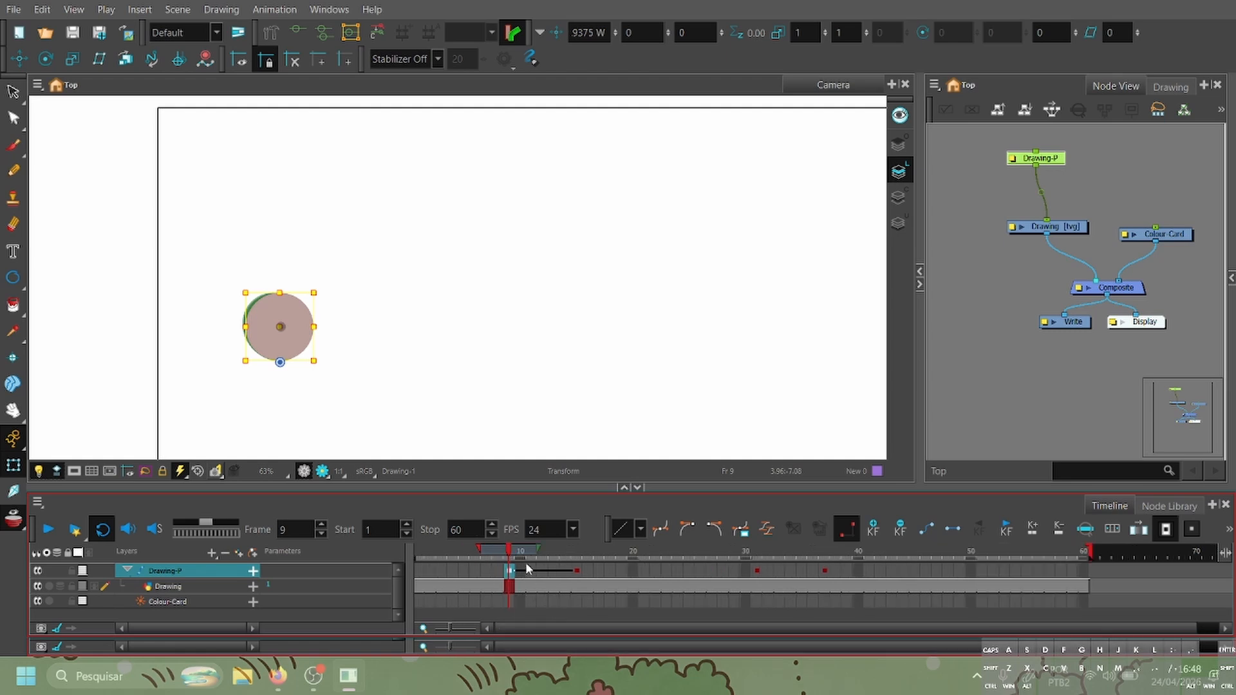
mouse_move(526, 554)
mouse_down()
mouse_move(552, 571)
mouse_move(526, 571)
mouse_up()
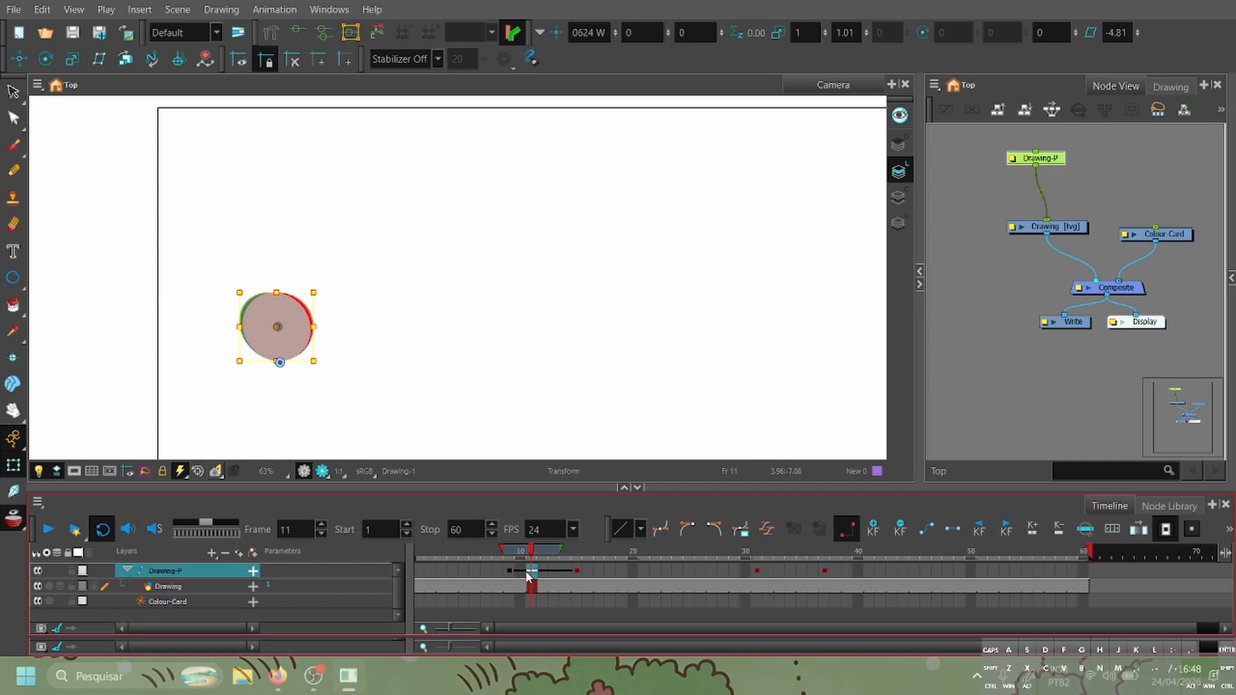
click(521, 572)
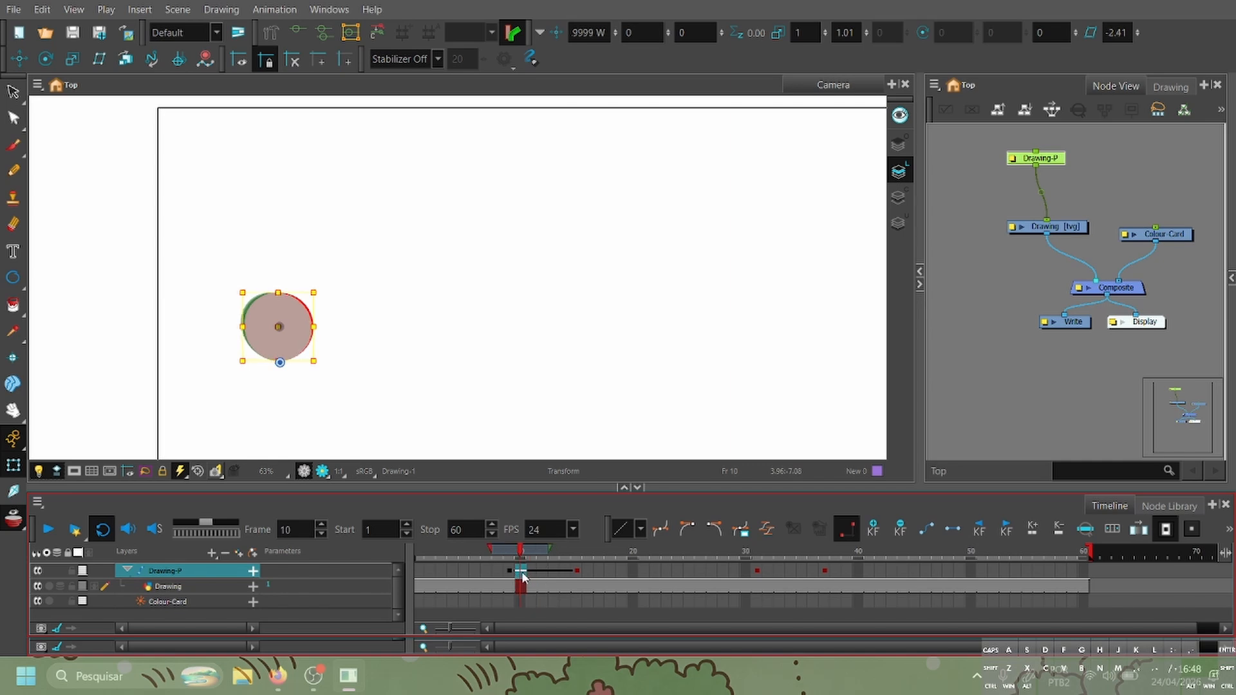
click(534, 575)
key(F6)
click(566, 574)
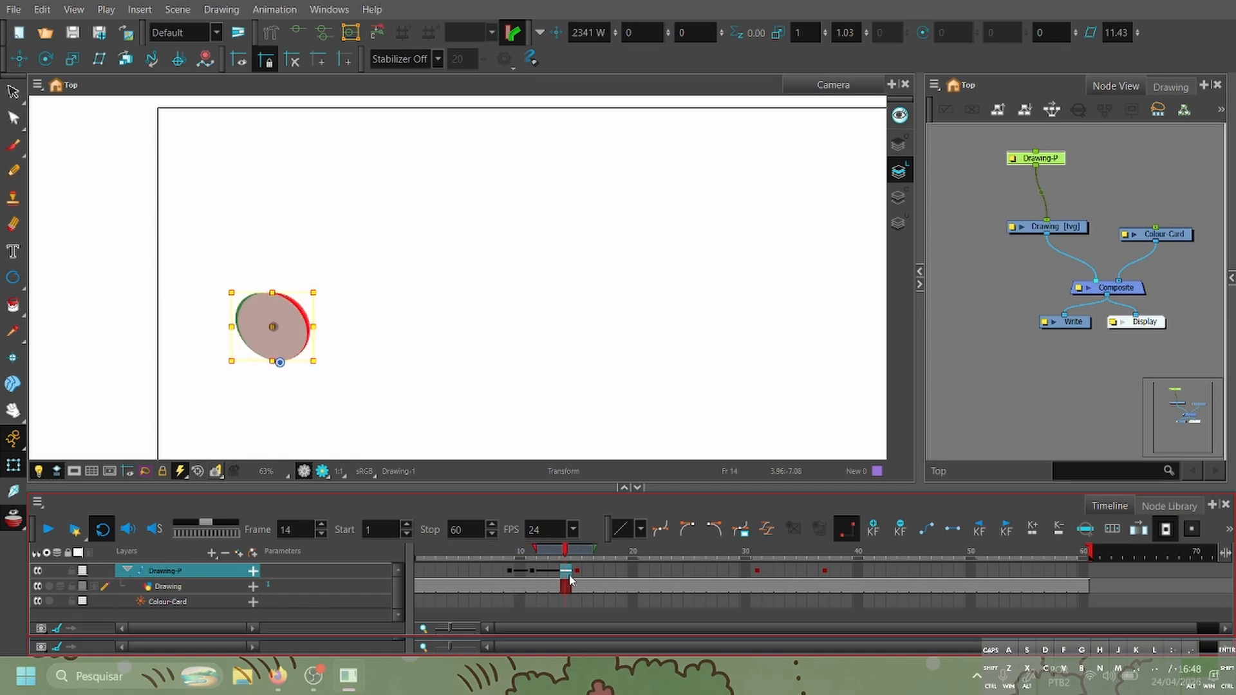
drag(559, 576, 556, 577)
key(ctrl+z)
key(ctrl+z)
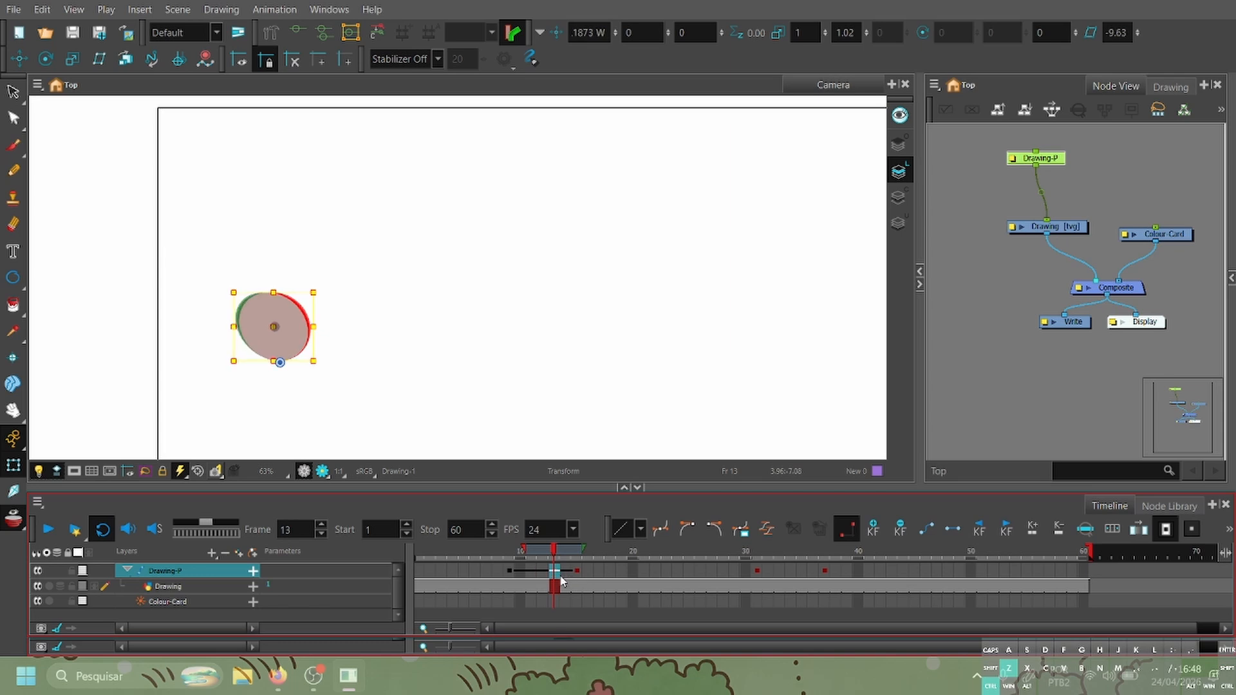
Add a Drawing-P keyframe at frame 11 and move to frame 14, just before the full anticipation pose.
click(521, 572)
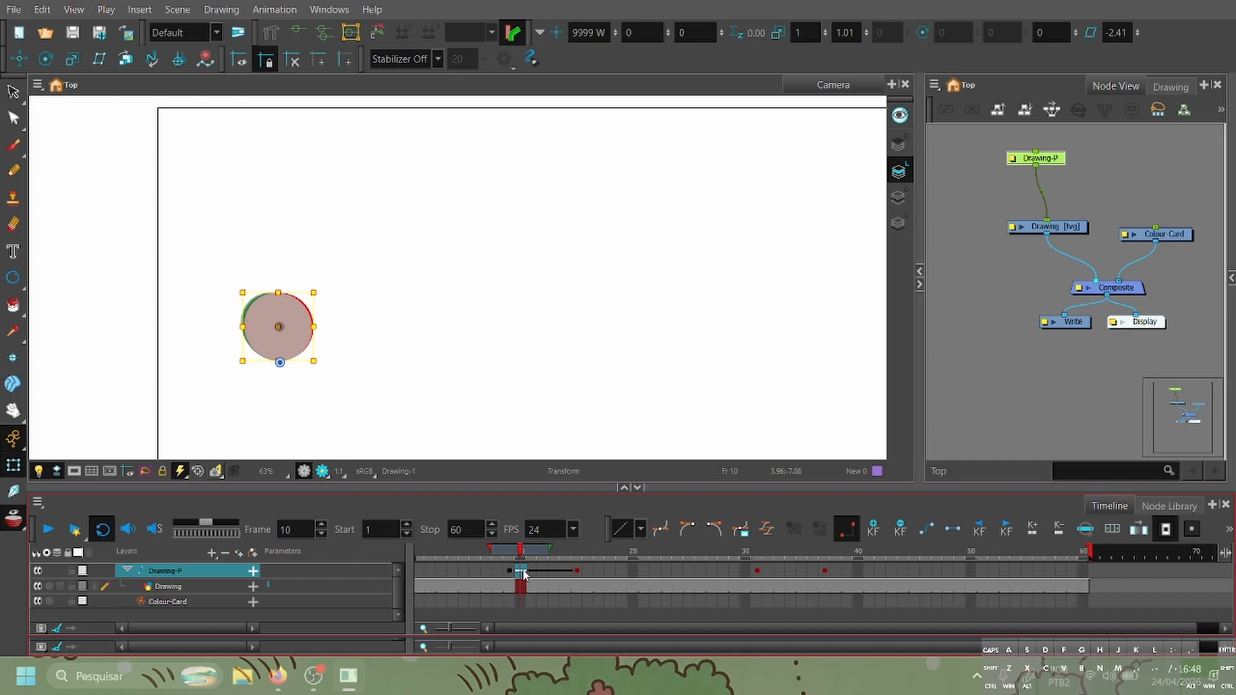
click(531, 572)
click(567, 585)
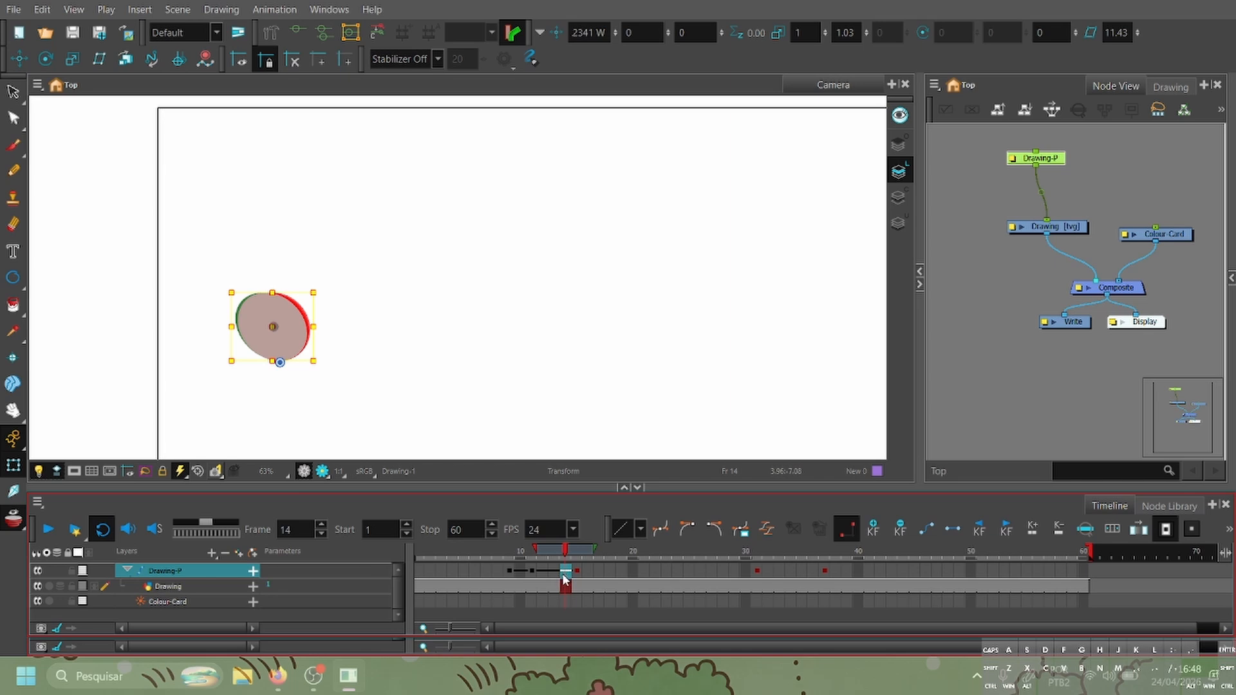
Add a Drawing-P keyframe at frame 13 and set the anticipation keyframes from frame 9 to 15 to stop-motion.
drag(565, 571, 554, 571)
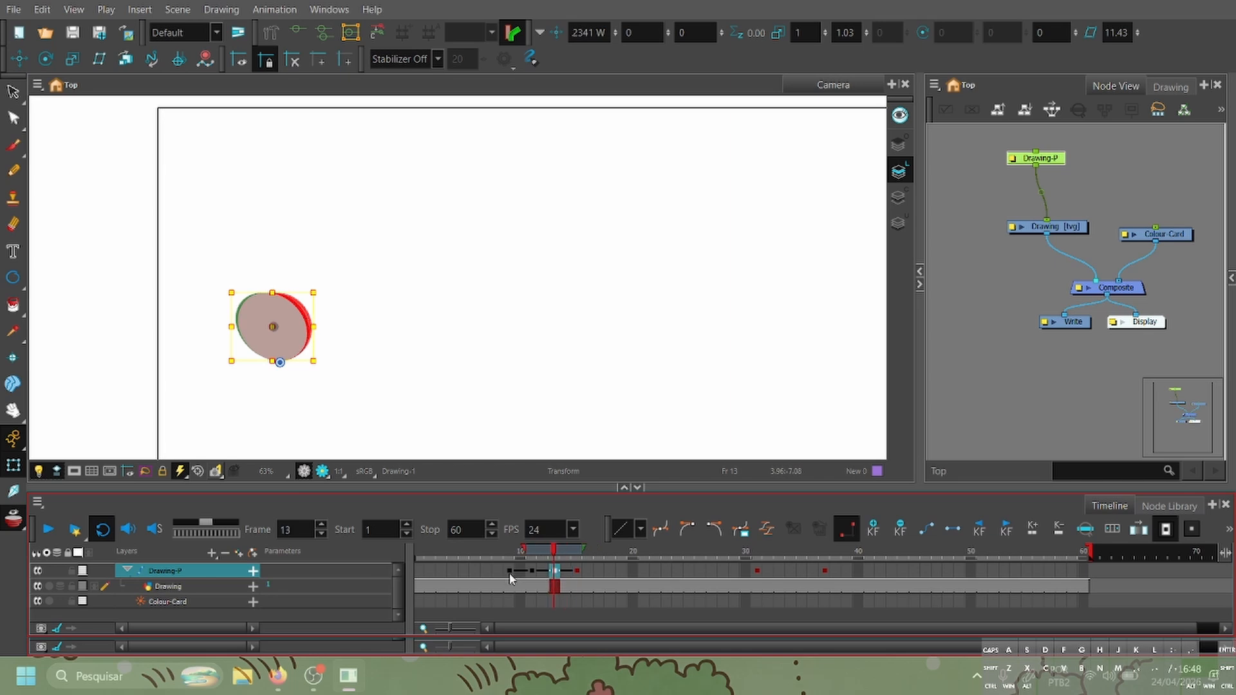
click(509, 573)
shift+click(574, 571)
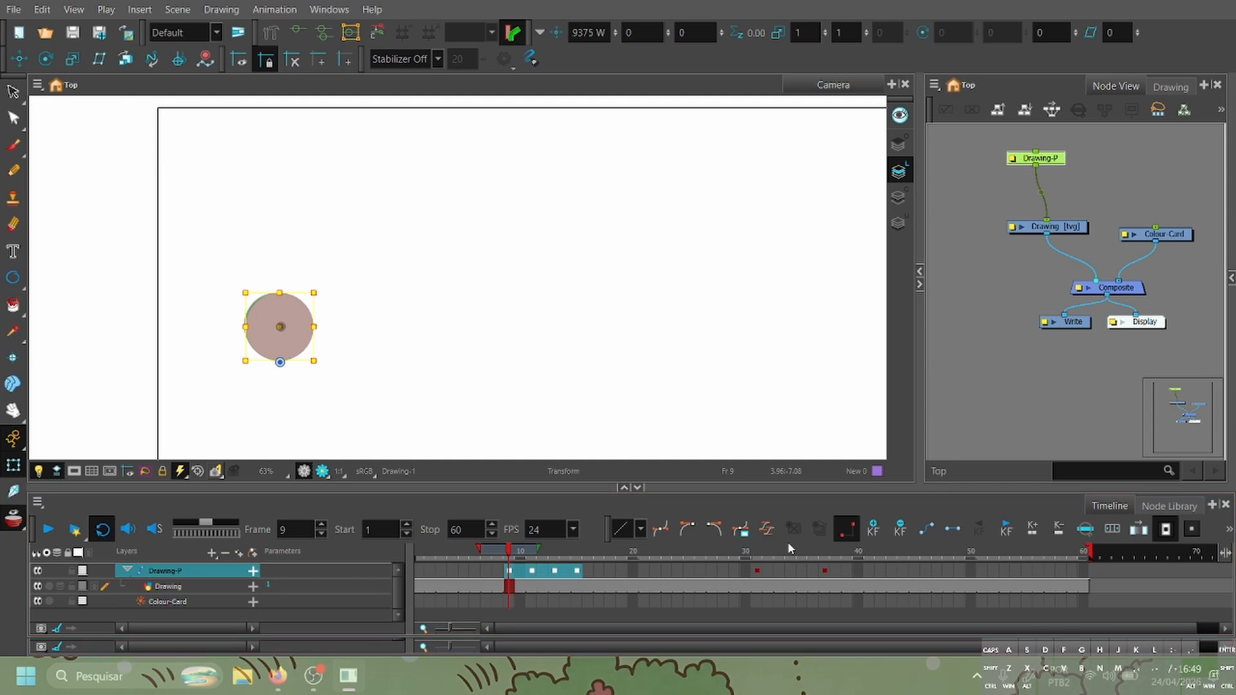
click(583, 334)
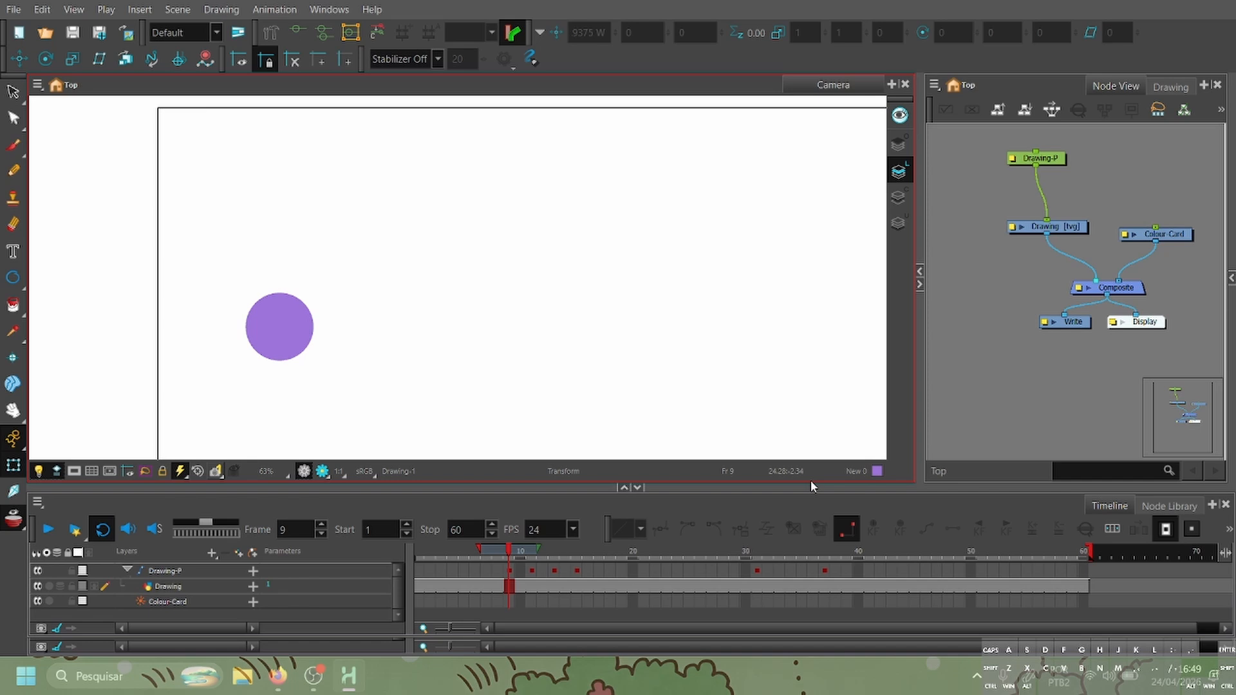
click(509, 570)
shift+click(577, 572)
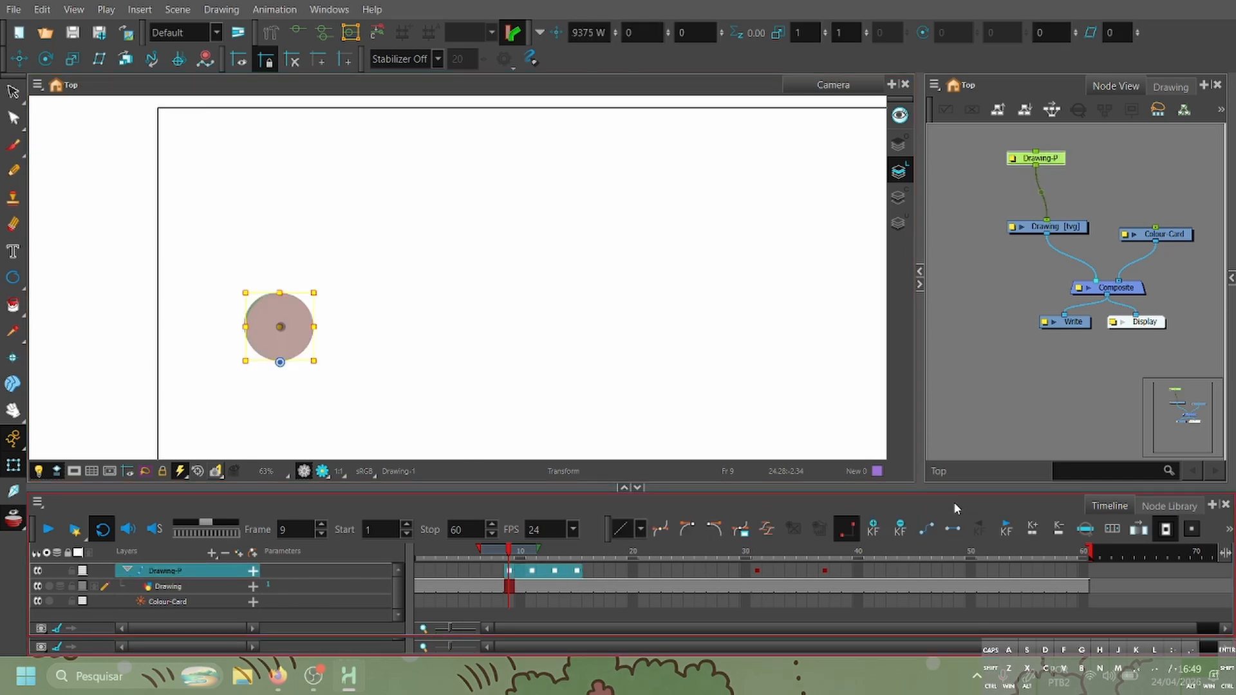
click(947, 532)
click(950, 527)
Play the animation from frame 1 and return to the anticipation around frame 12.
drag(509, 552, 420, 552)
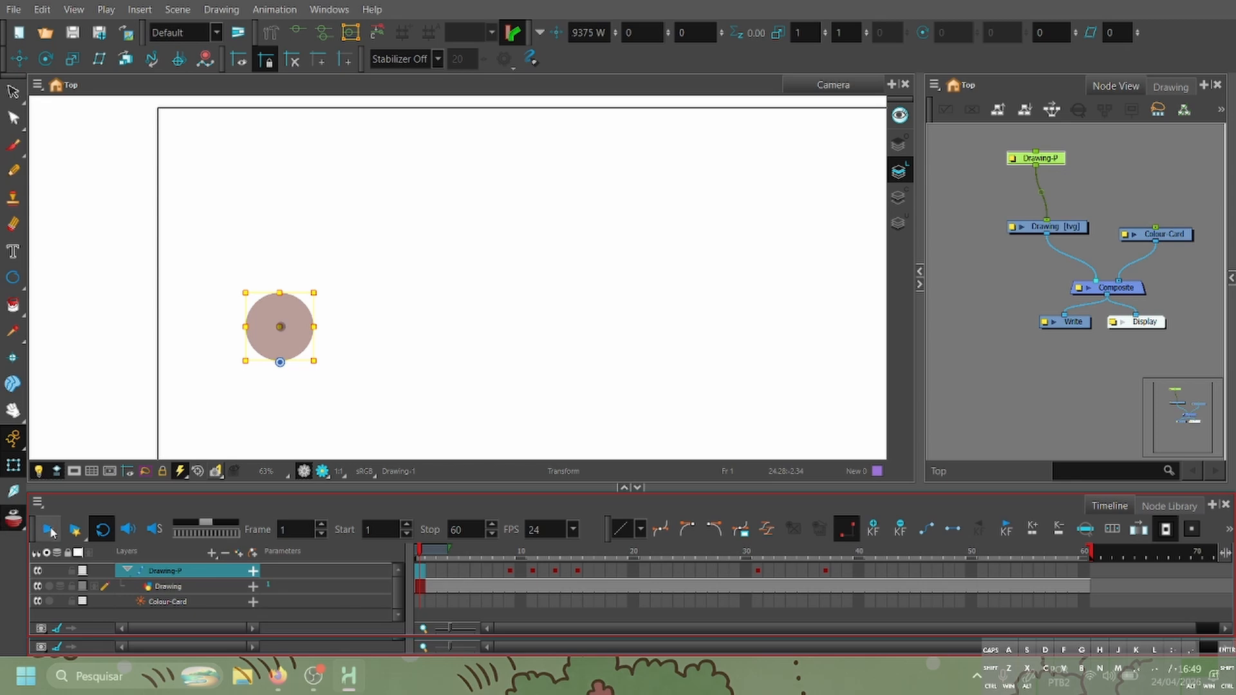
click(47, 528)
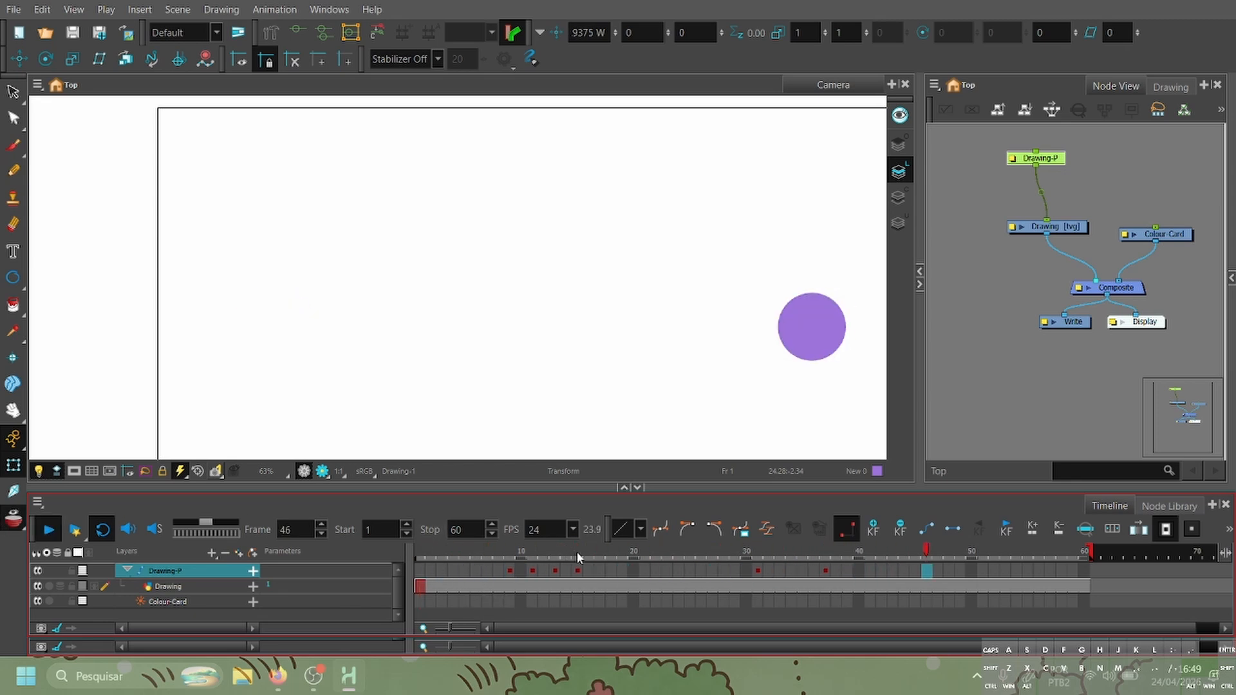
click(547, 579)
Delete the Drawing-P keyframes at frames 11 and 13 and turn on motion interpolation from frame 9 to 15.
click(531, 579)
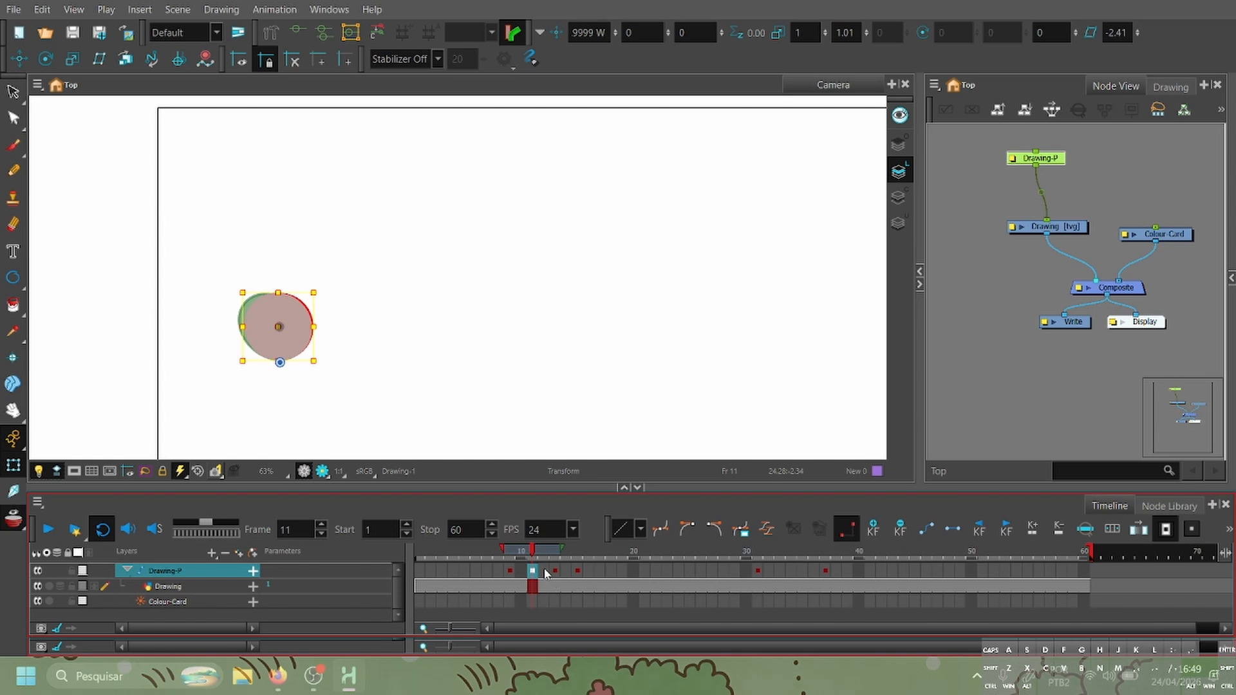
key(Delete)
mouse_move(561, 552)
mouse_down()
mouse_move(510, 554)
mouse_move(571, 571)
mouse_up()
click(579, 572)
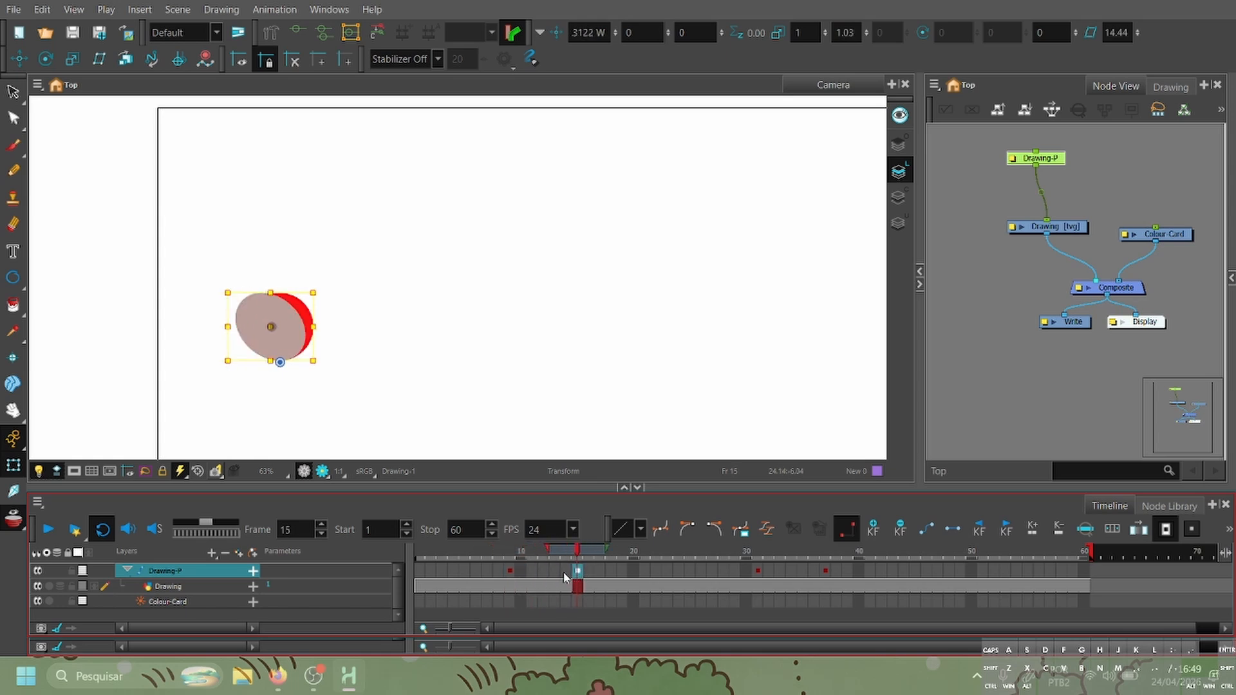
click(544, 571)
click(672, 536)
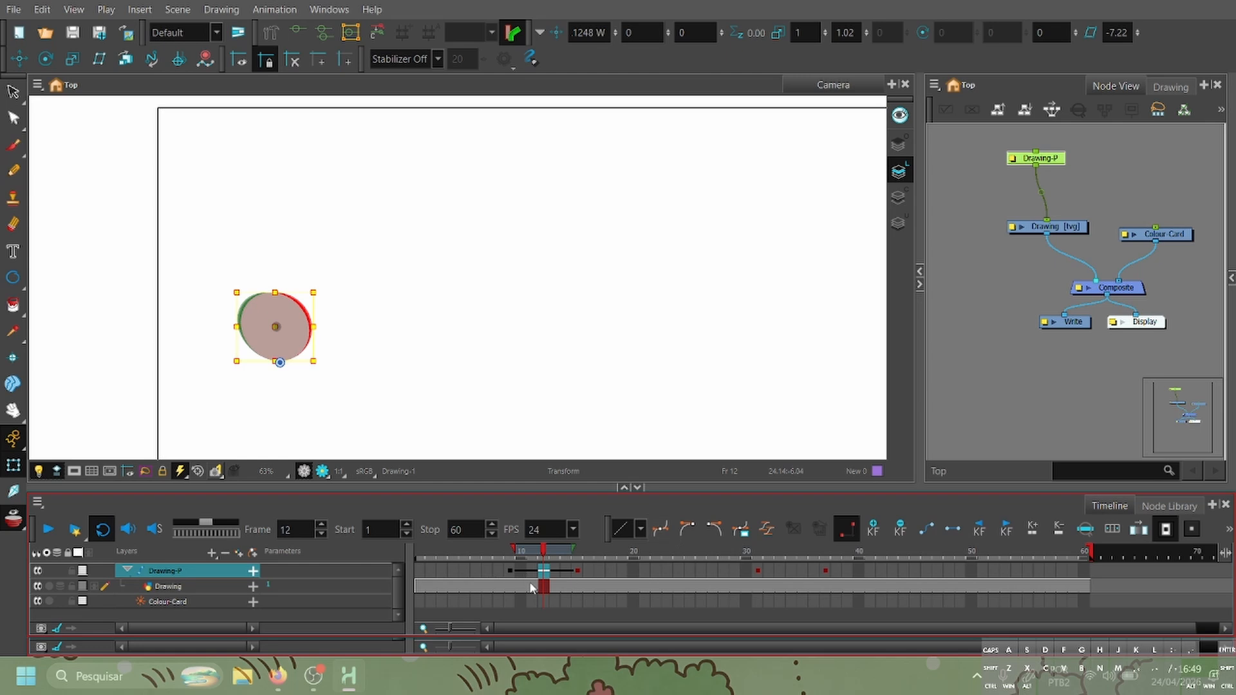
Move the interpolated pose of frame 13 to a keyframe at frame 11 and the frame 14 pose to frame 13.
click(553, 571)
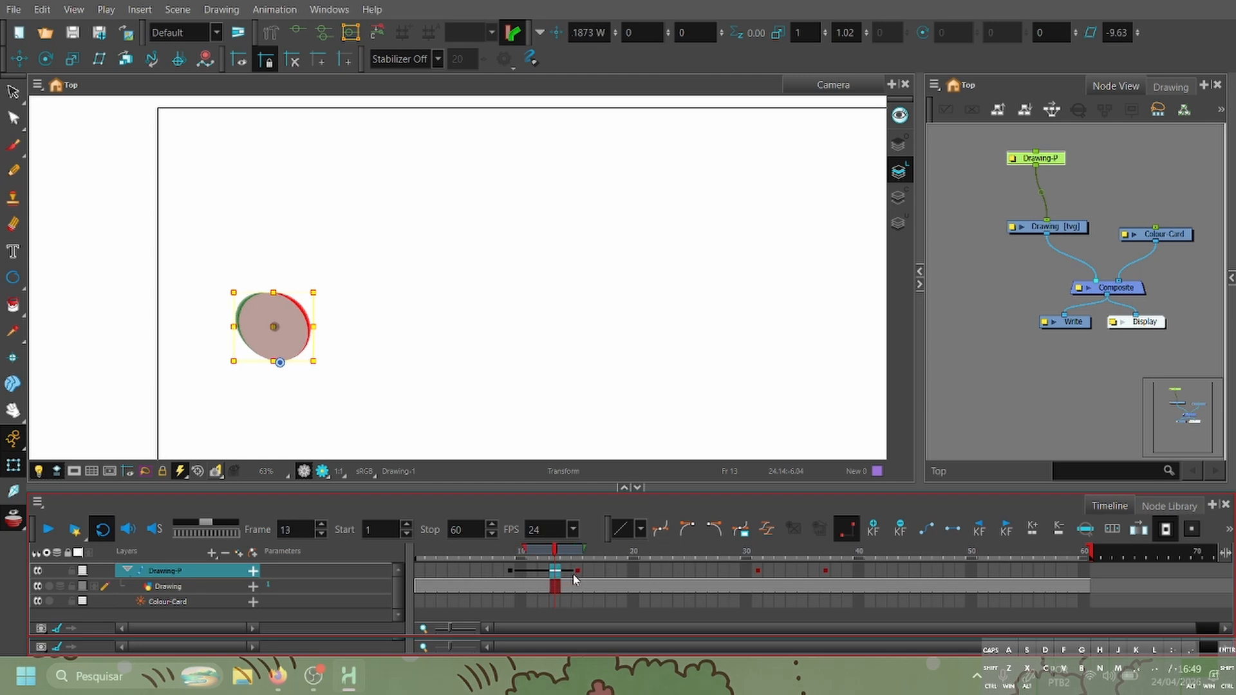
click(577, 574)
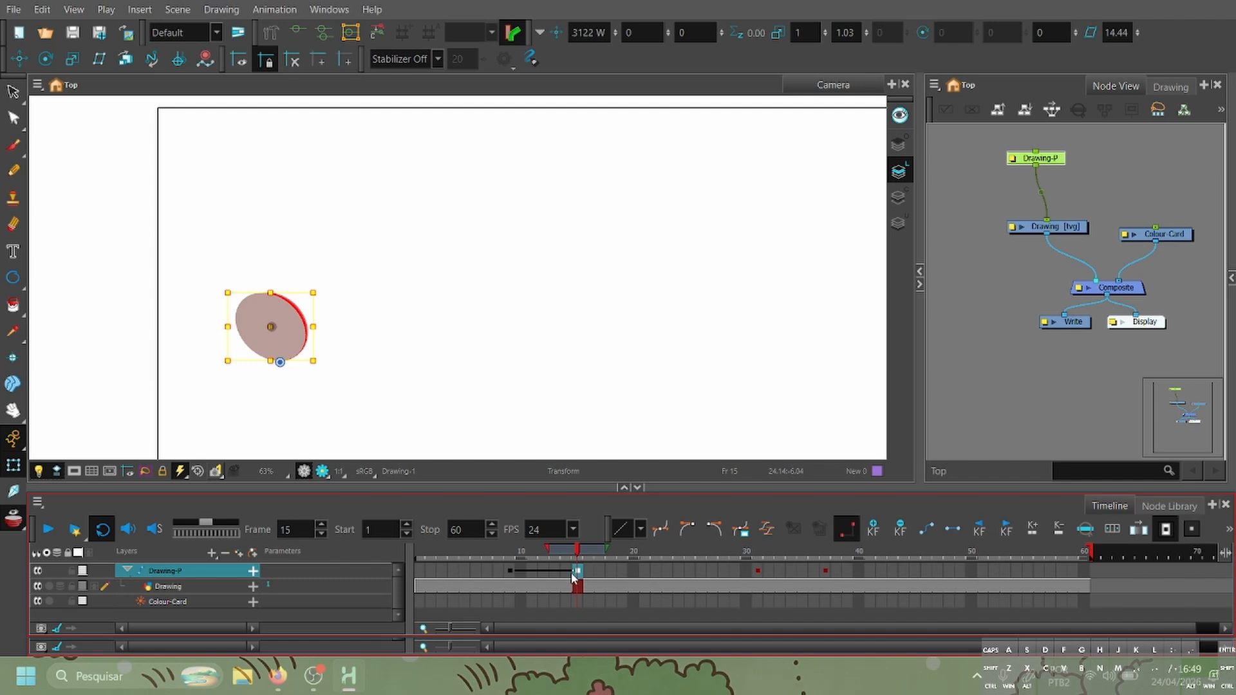
click(554, 574)
mouse_move(555, 574)
mouse_down()
mouse_move(533, 575)
mouse_move(555, 572)
mouse_up()
click(569, 574)
Set the Drawing-P keyframes from frame 9 to 15 to stop-motion.
click(511, 572)
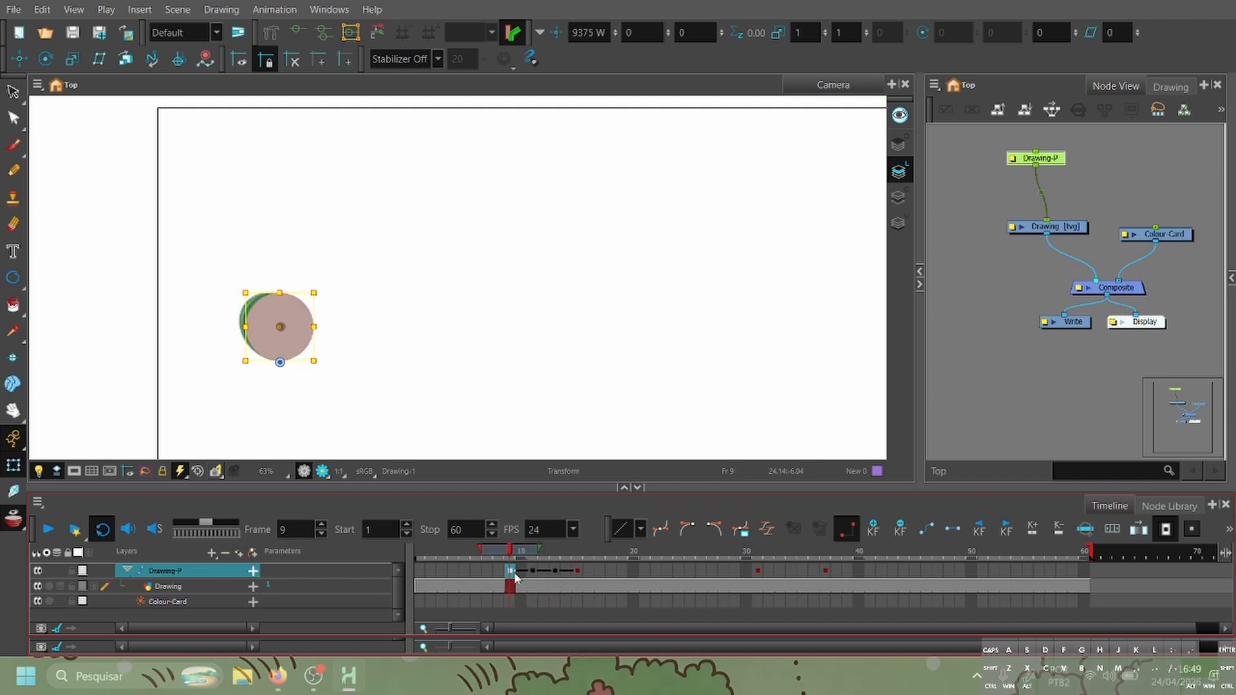
shift+click(578, 574)
click(953, 530)
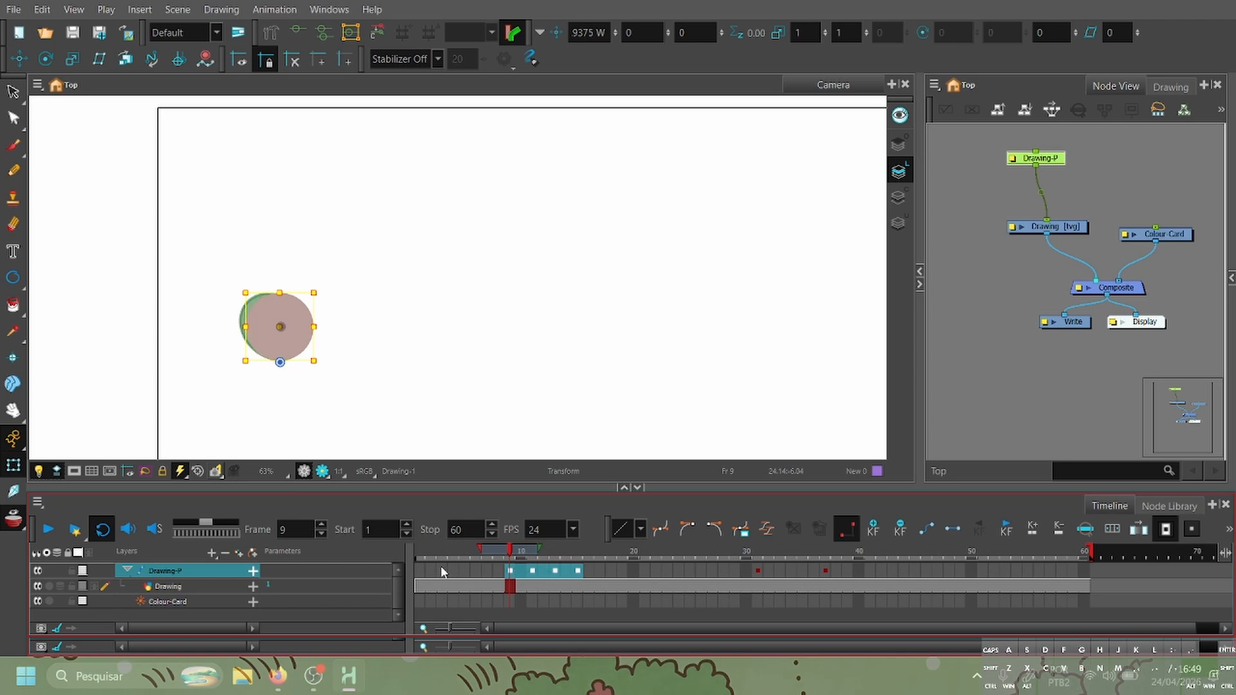
Step back and forth through frames 5 to 18 to examine the circle's anticipation timing.
click(469, 570)
click(511, 569)
click(522, 569)
click(534, 570)
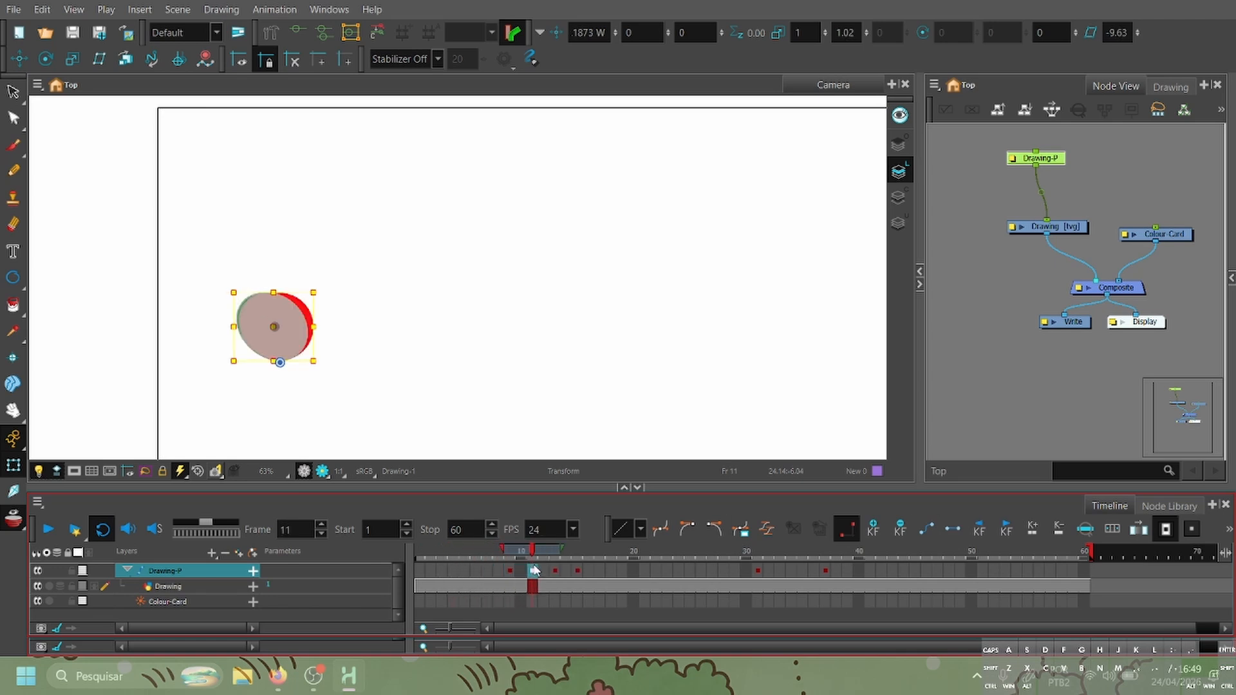
click(546, 570)
click(557, 572)
click(569, 571)
click(579, 572)
click(590, 572)
click(556, 572)
click(512, 571)
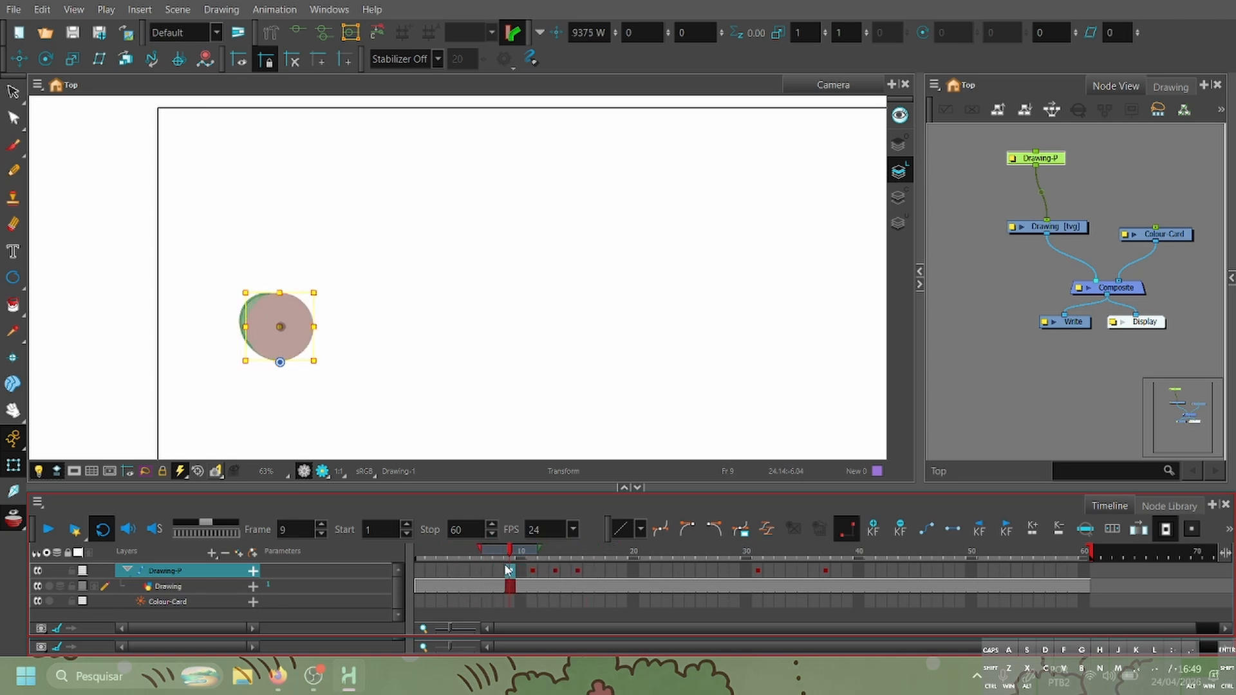
click(536, 571)
click(557, 572)
click(589, 573)
click(613, 572)
click(544, 572)
Play the animation from frame 1 and inspect the circle's poses around frames 12 to 17.
click(421, 572)
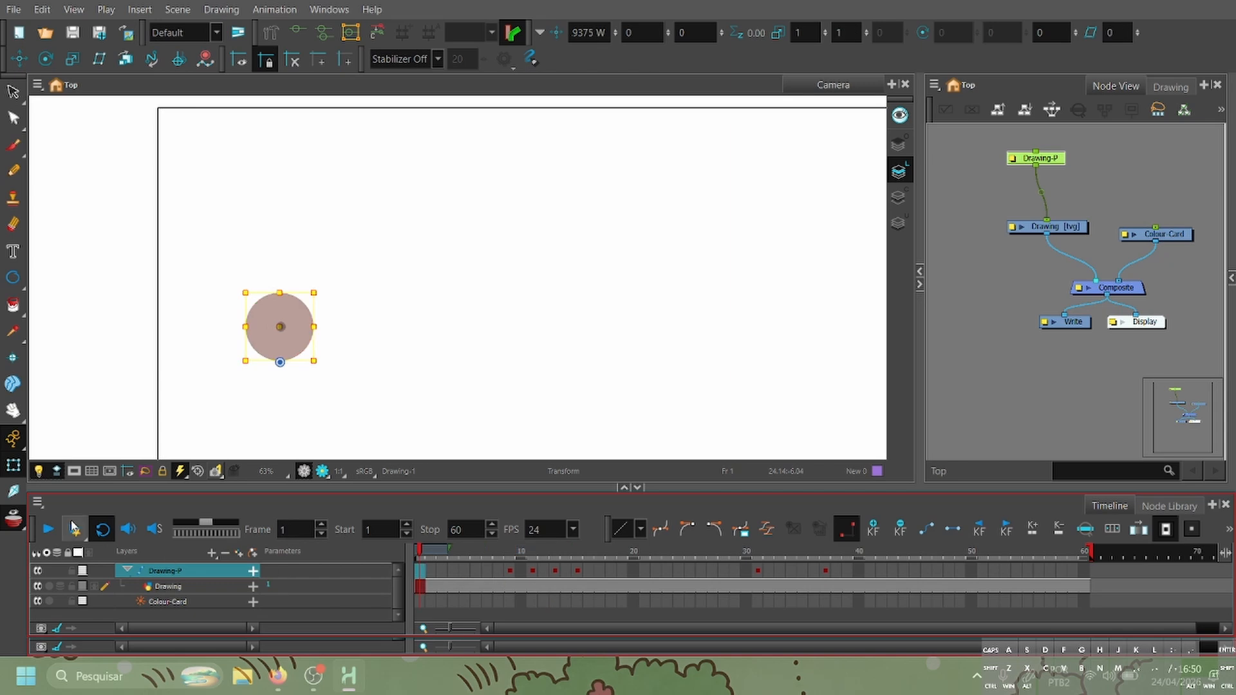
click(48, 529)
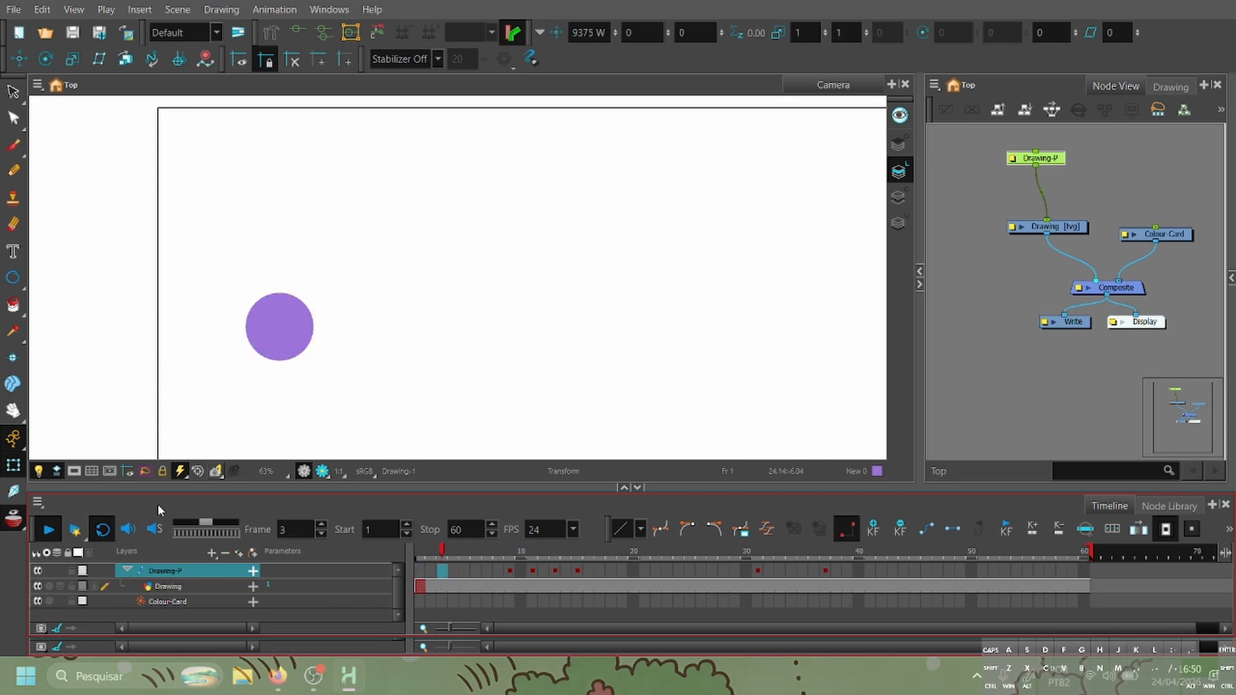
click(556, 558)
key(period)
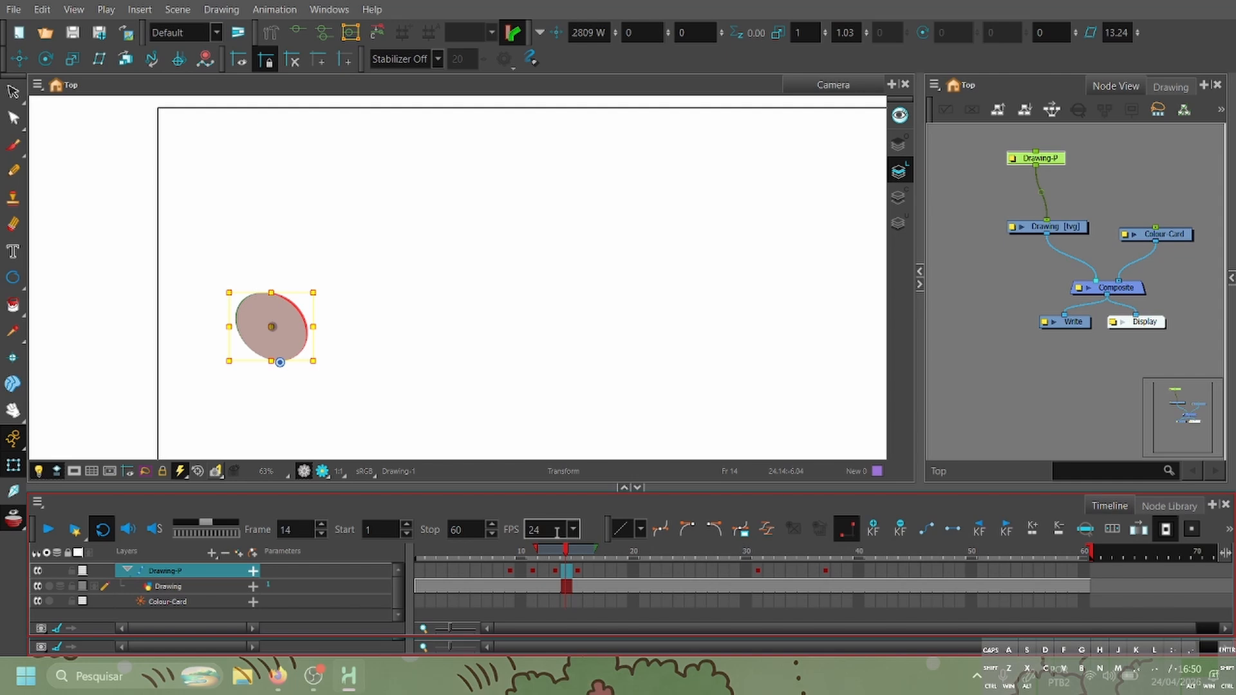
key(comma)
key(comma)
click(592, 572)
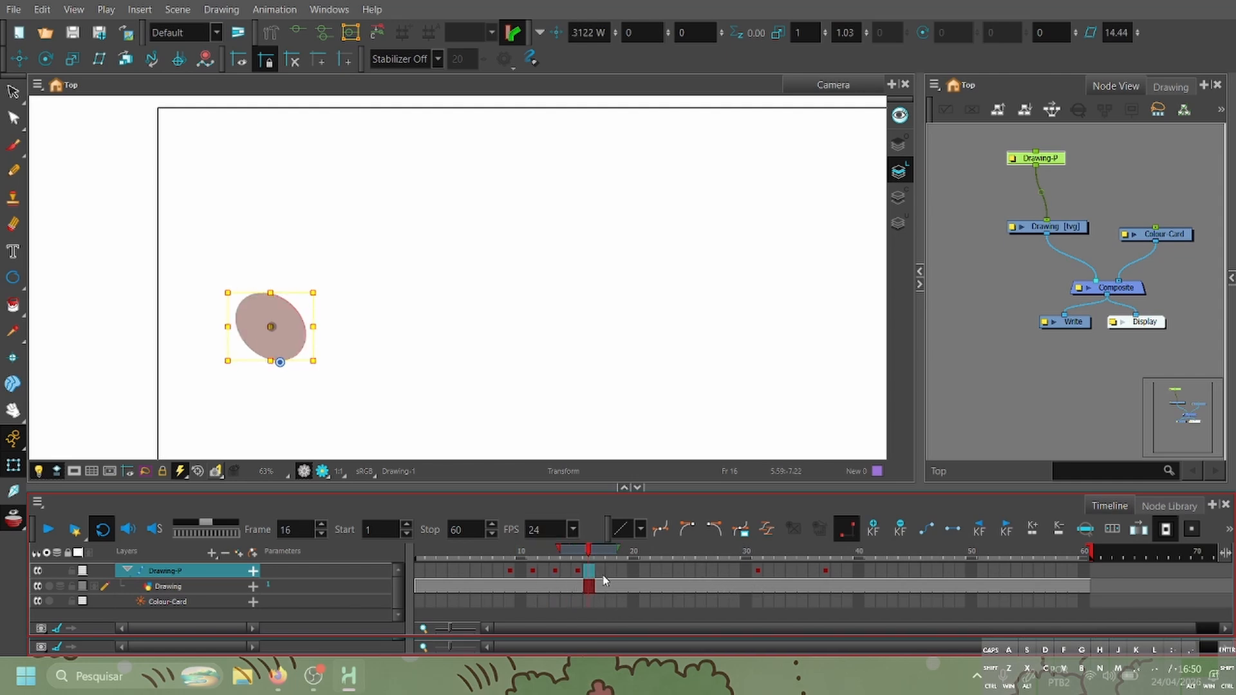
key(period)
Turn on motion interpolation for the overshoot from frame 31 to 37, try placing a keyframe at frame 35, and undo the placement.
click(769, 586)
click(931, 530)
click(789, 574)
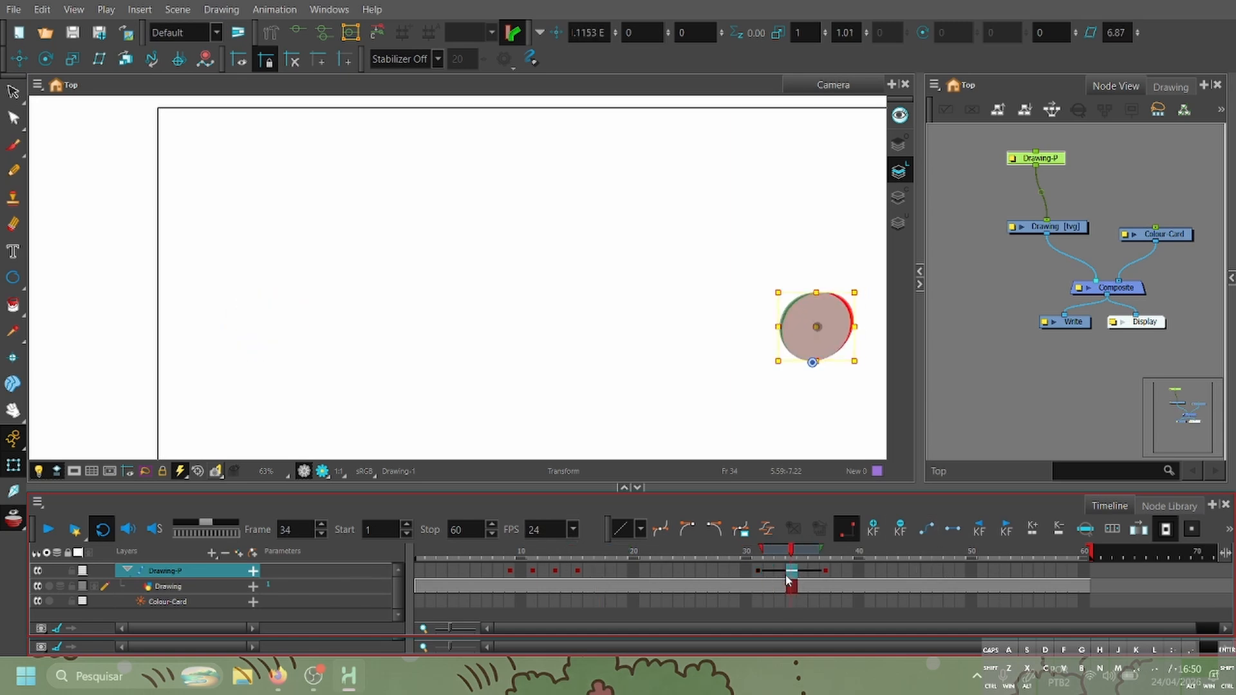
mouse_move(789, 574)
mouse_down()
mouse_move(804, 571)
mouse_move(774, 572)
mouse_move(803, 573)
mouse_up()
key(ctrl+z)
key(ctrl+z)
click(804, 572)
key(ctrl+z)
click(803, 572)
key(ctrl+z)
Place overshoot keyframes at frames 33 and 35 and set the Drawing-P keyframes from frame 31 to 37 to stop-motion.
click(804, 573)
click(815, 573)
click(759, 571)
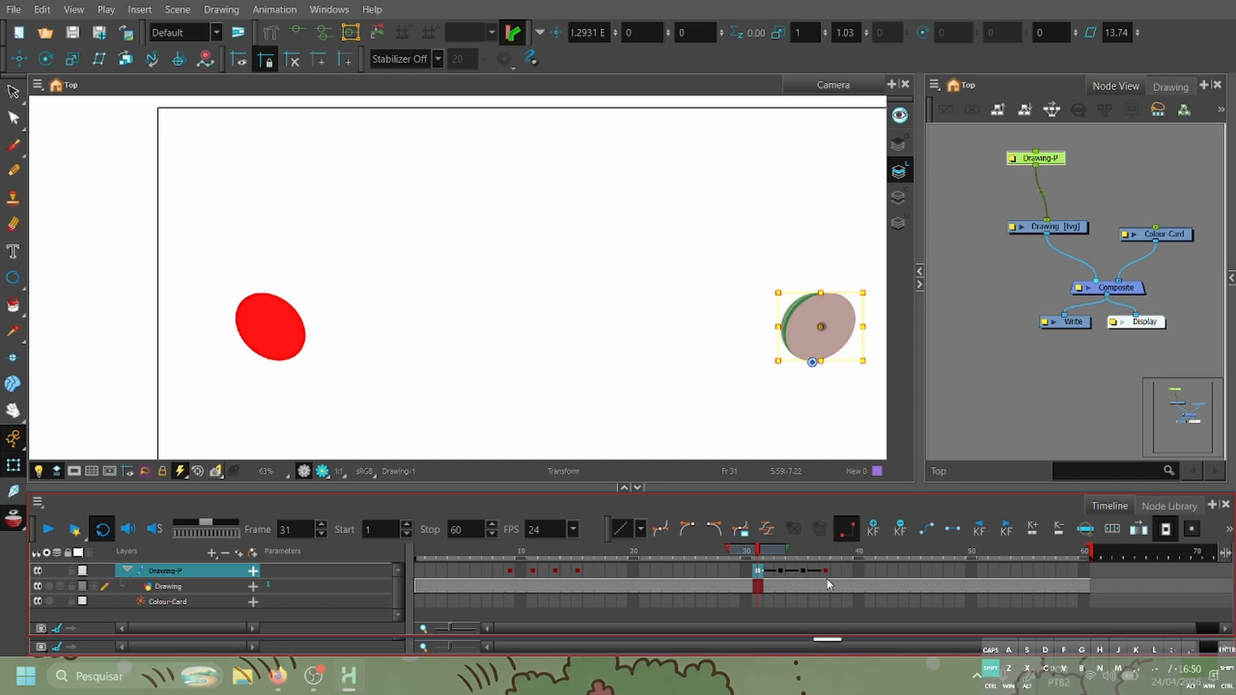
shift+click(825, 572)
click(952, 536)
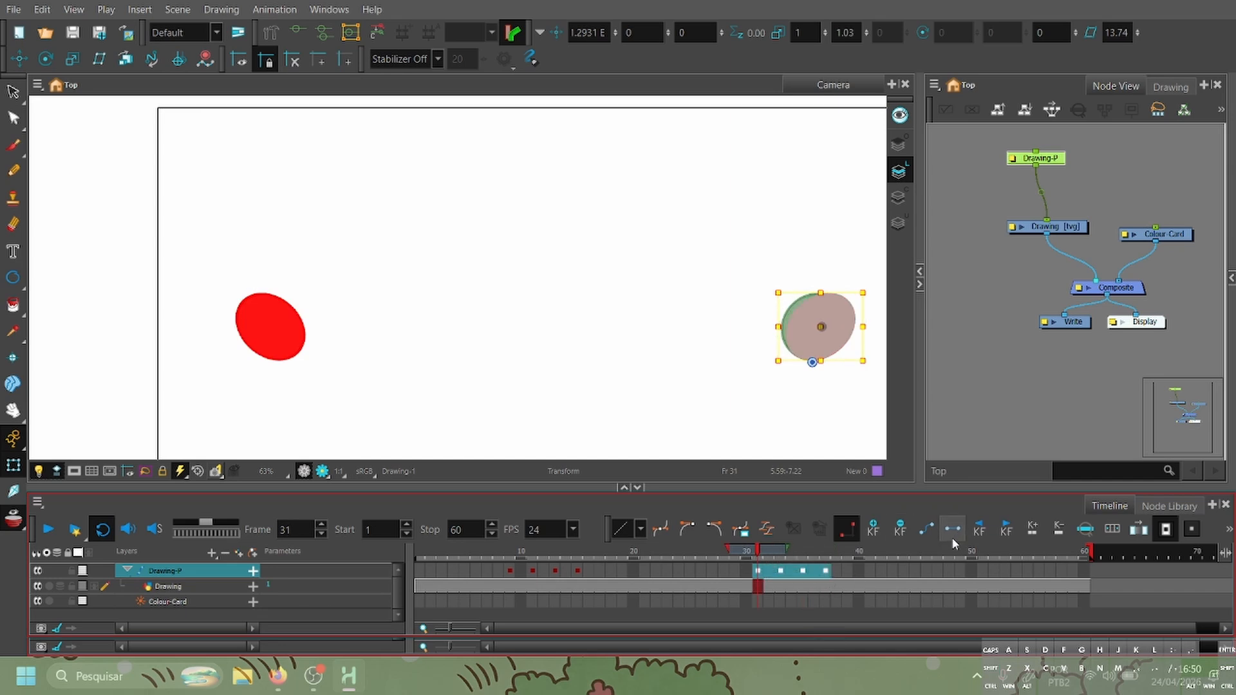
Play the animation from frame 1 and scrub through the overshoot between frames 30 and 37.
drag(761, 552, 487, 548)
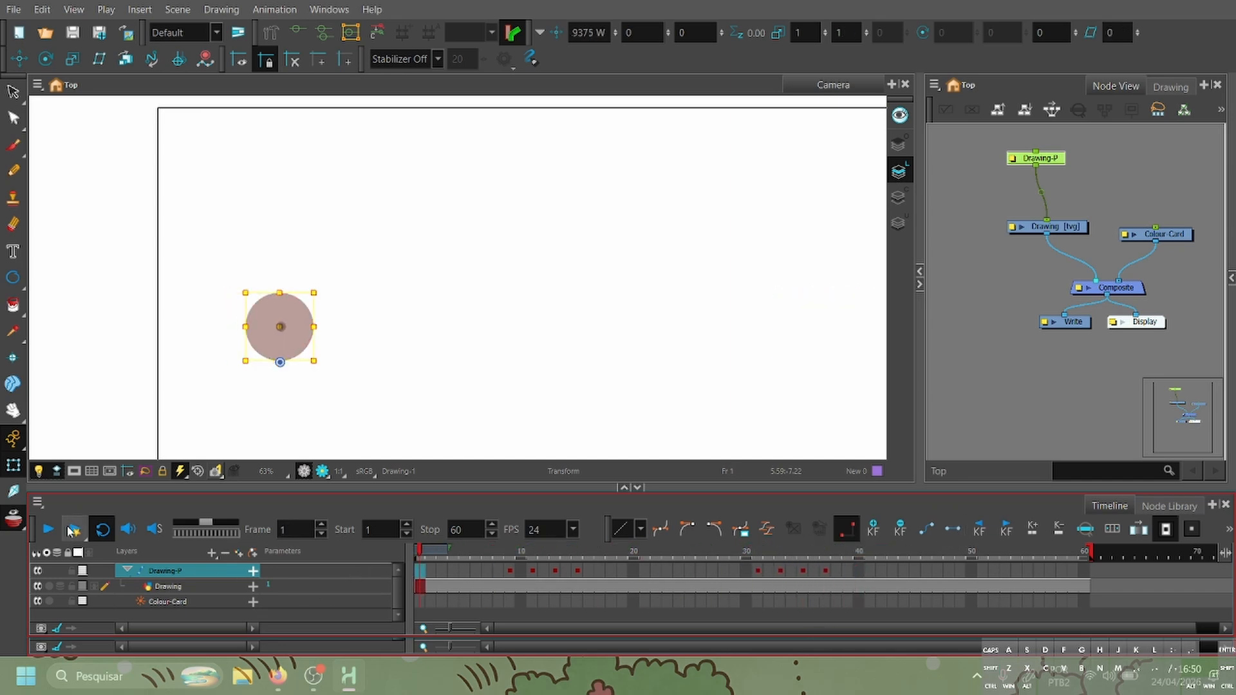
click(48, 529)
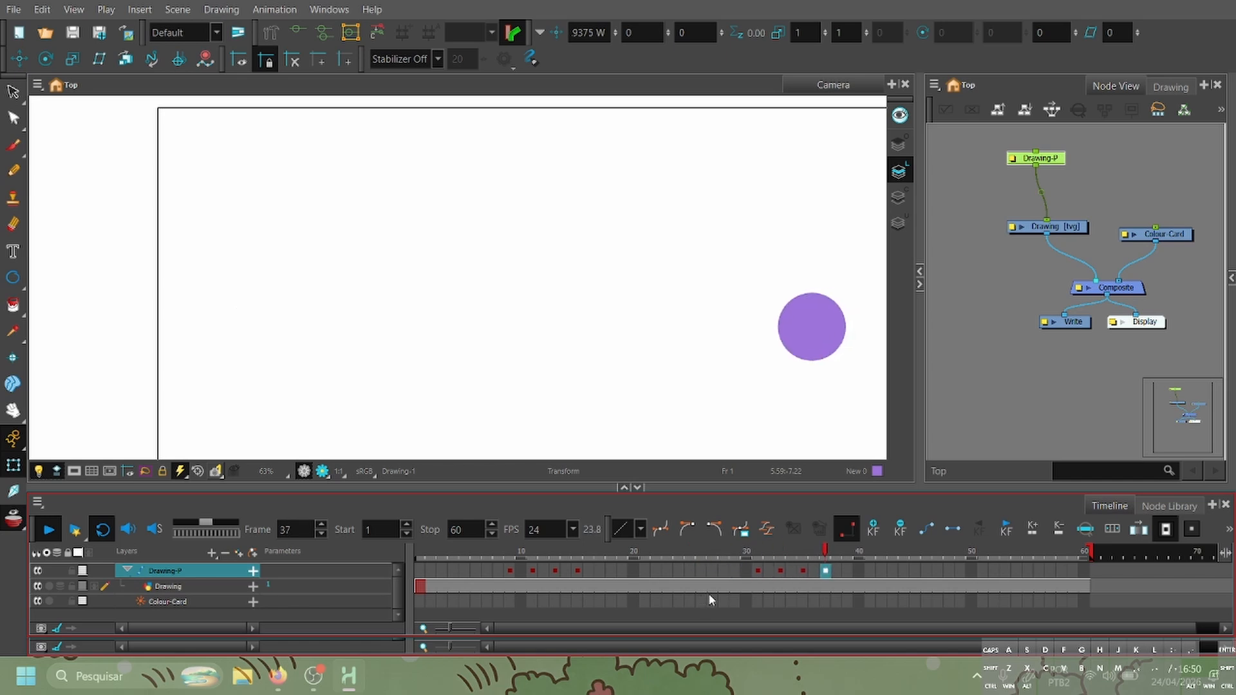
drag(746, 554, 826, 579)
Replace the overshoot keyframes at frames 33 and 35: interpolate frames 31 to 37 and move the resulting frame 35 pose to frame 33.
click(793, 571)
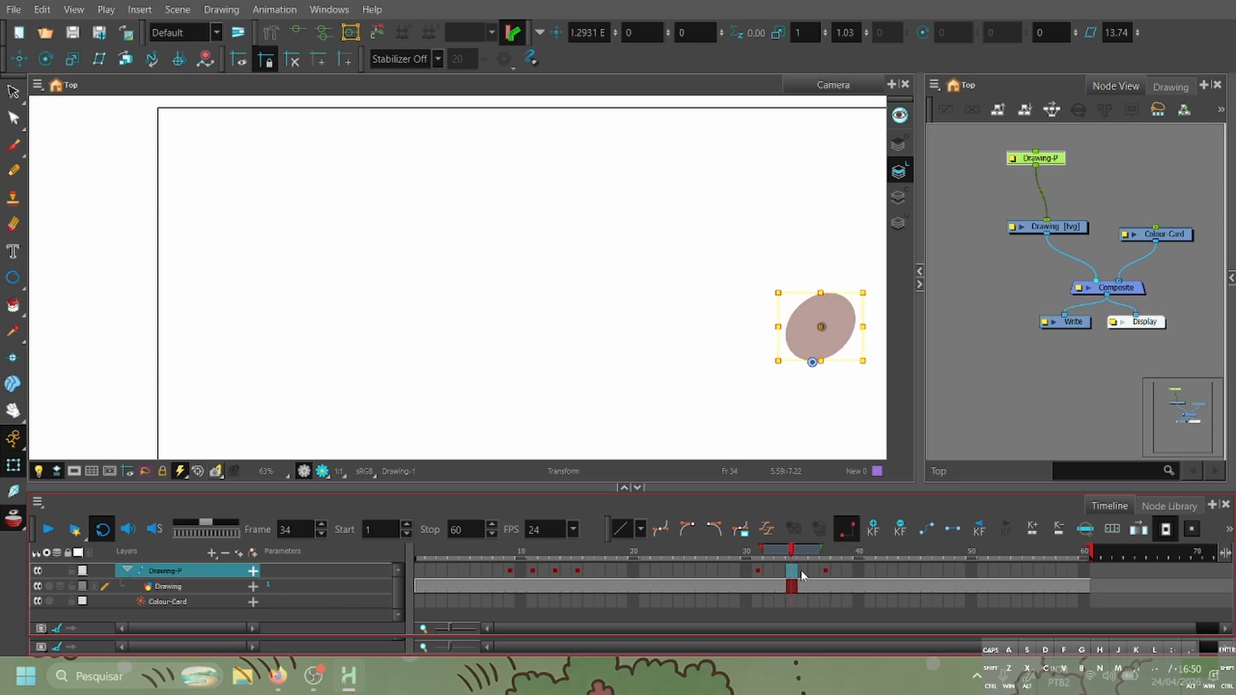
click(927, 530)
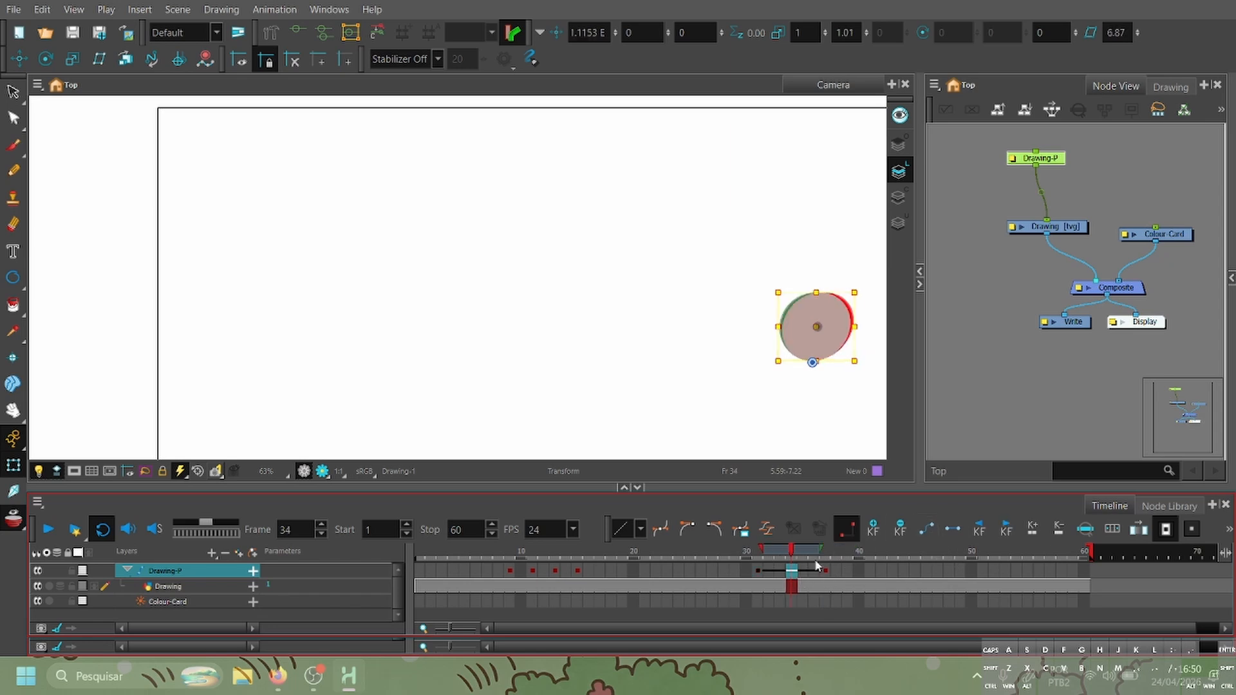
click(802, 572)
drag(802, 572, 781, 572)
click(813, 572)
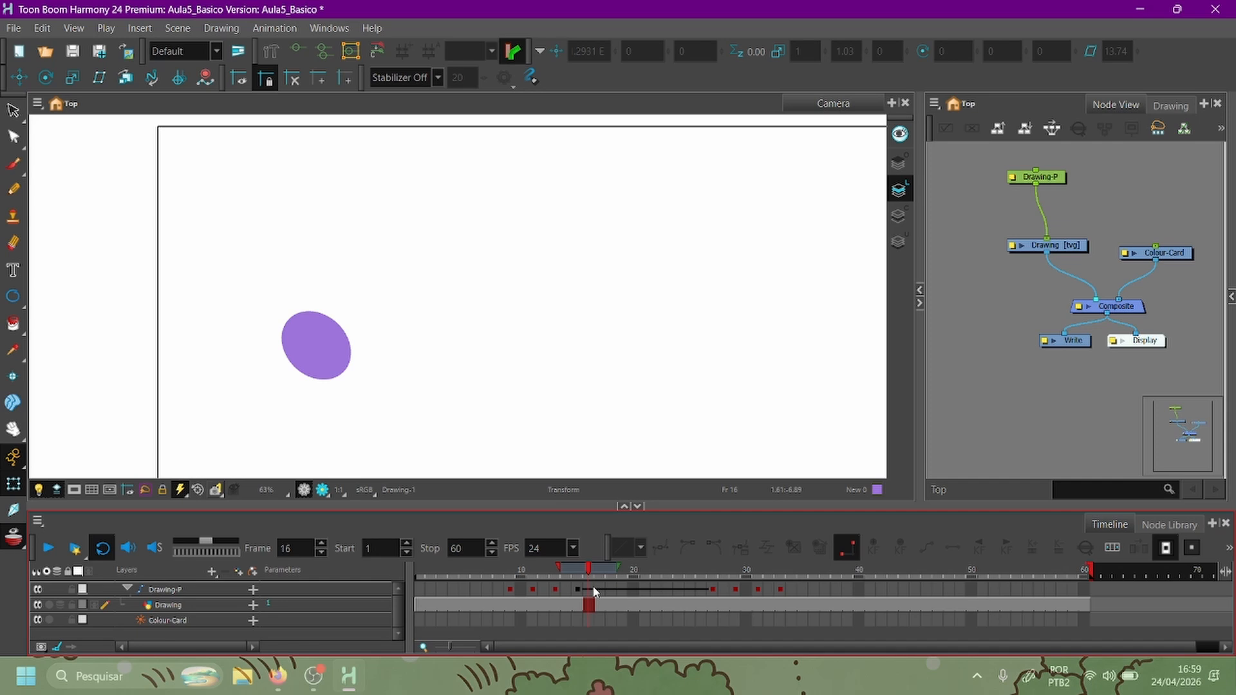
Build travel breakdown keyframes at frames 17, 19 and 21, using the frame 19 pose at 17, and make the frame 15 keyframe stop-motion.
mouse_move(593, 588)
mouse_down()
mouse_move(612, 590)
mouse_move(594, 592)
mouse_up()
click(588, 590)
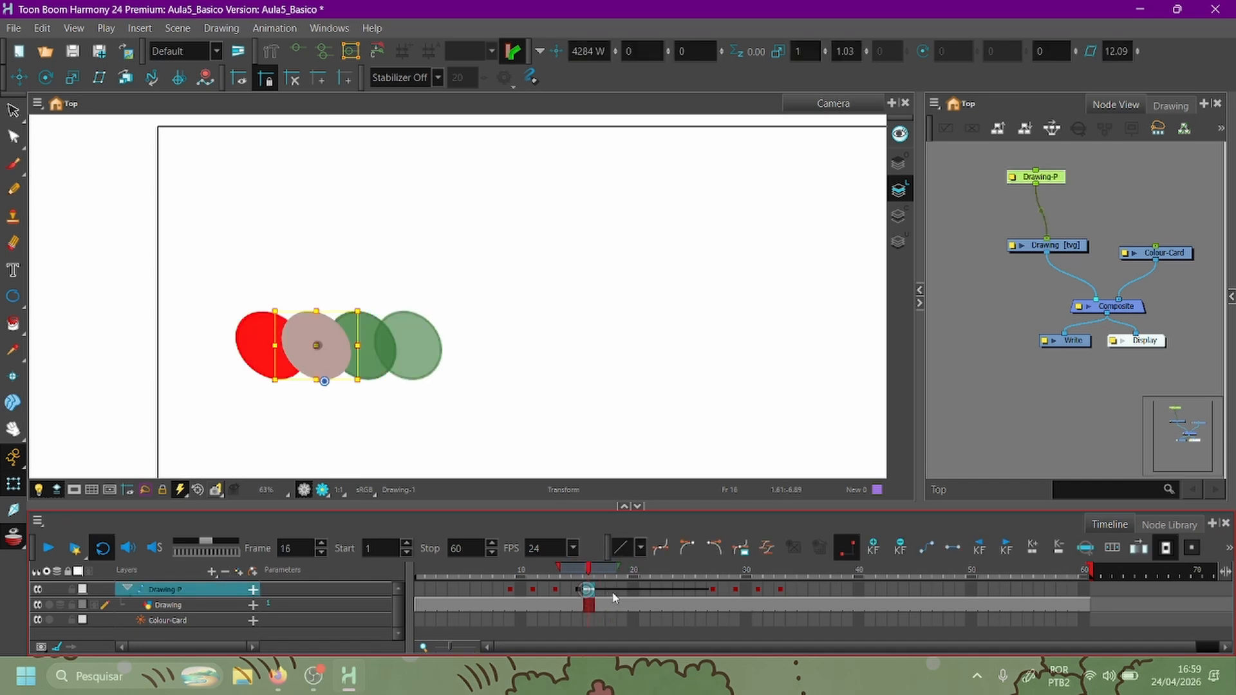
click(611, 590)
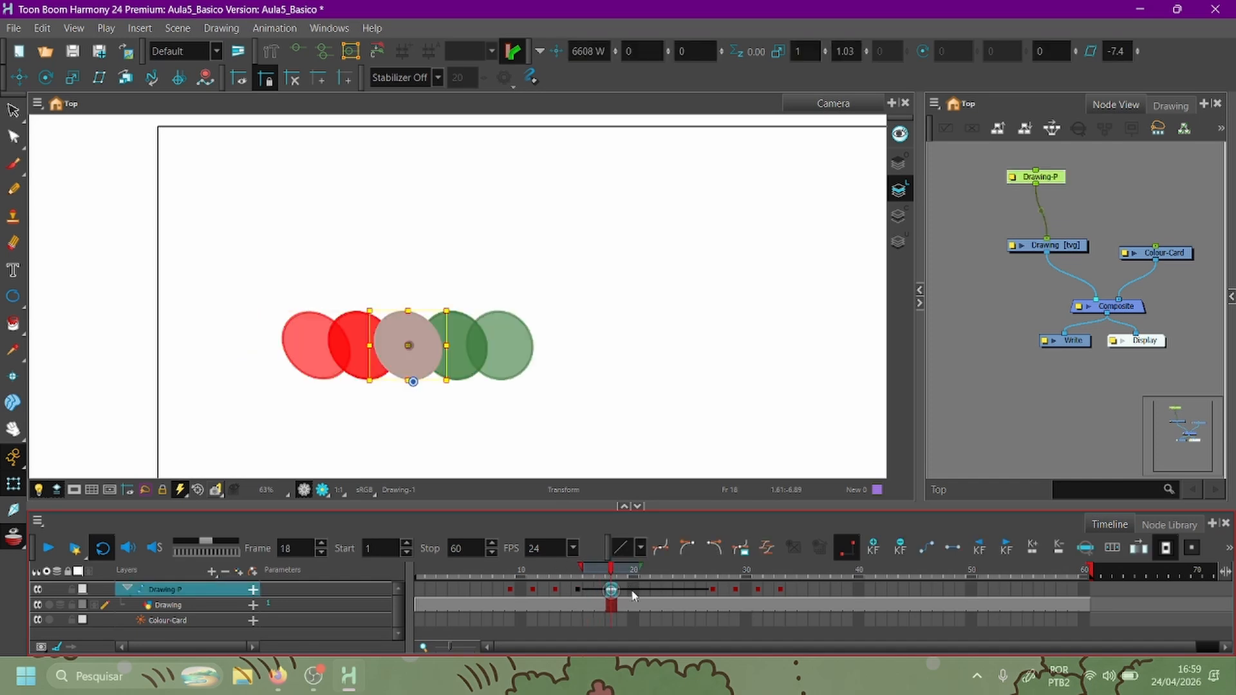
click(622, 591)
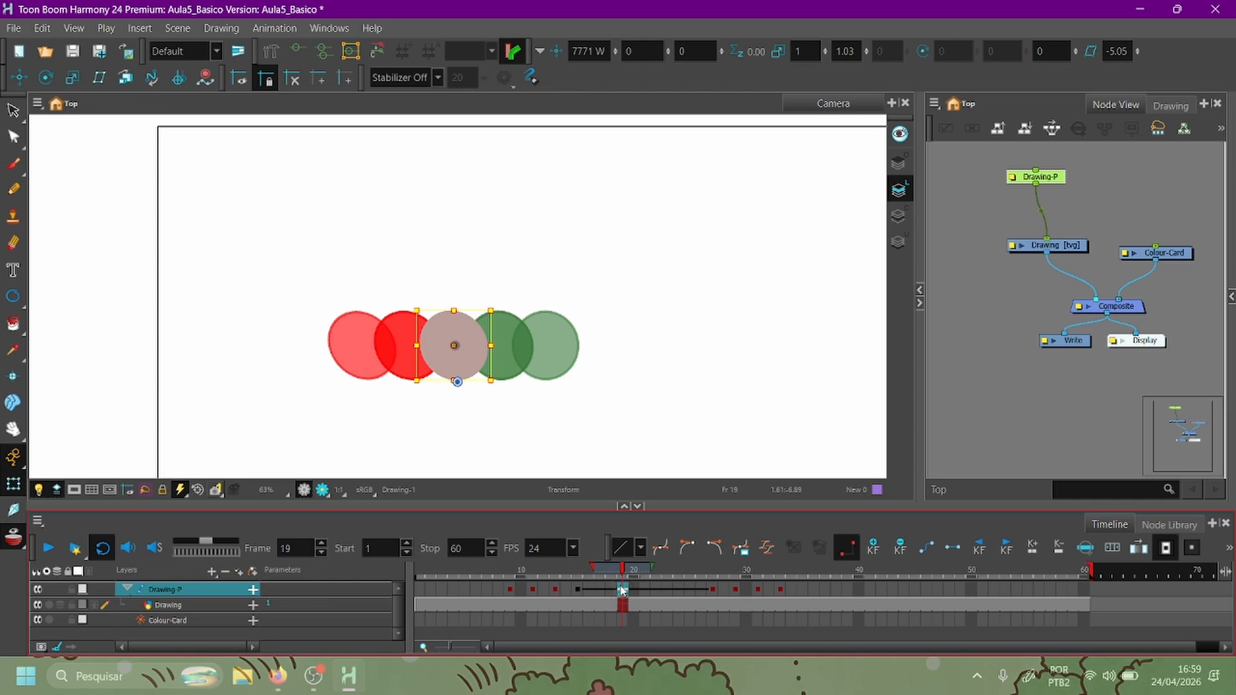
mouse_move(622, 590)
mouse_down()
mouse_move(600, 591)
mouse_move(605, 574)
mouse_move(590, 569)
mouse_move(588, 588)
mouse_move(602, 593)
mouse_move(624, 576)
mouse_move(665, 598)
mouse_move(623, 590)
mouse_move(656, 582)
mouse_move(690, 598)
mouse_move(646, 597)
mouse_up()
click(590, 566)
click(951, 547)
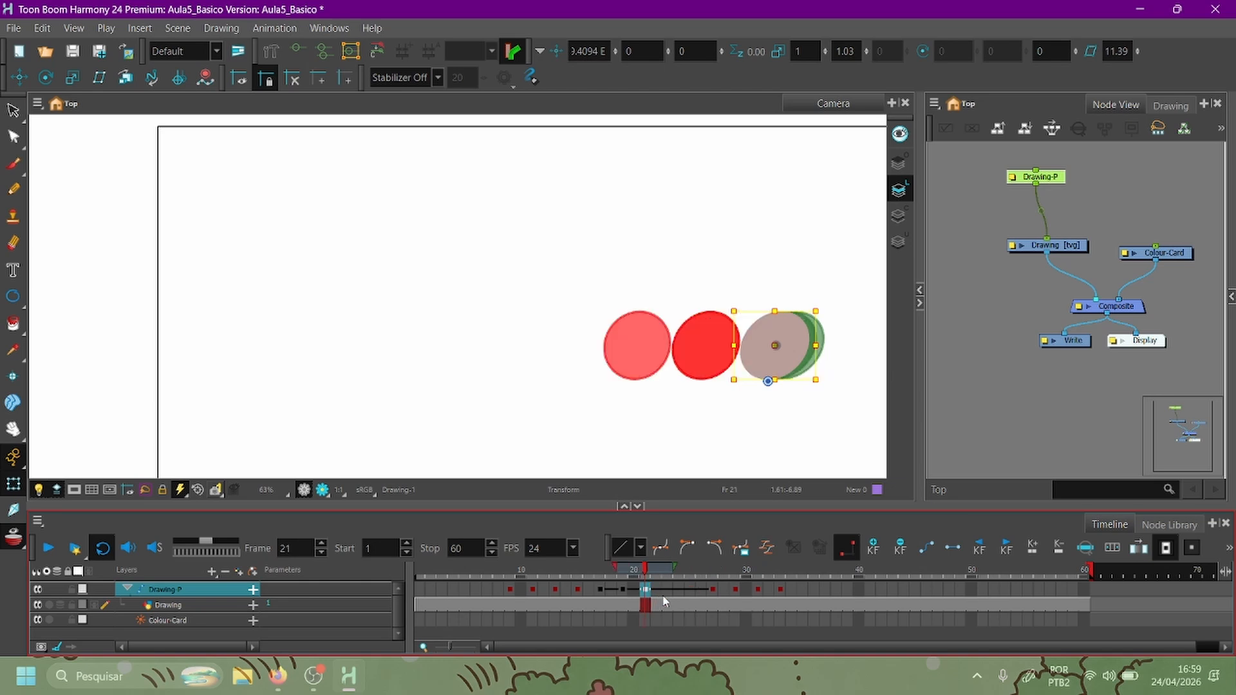
Move the frame 26 pose to a keyframe at frame 23 and shorten the following exposure by two frames.
click(695, 589)
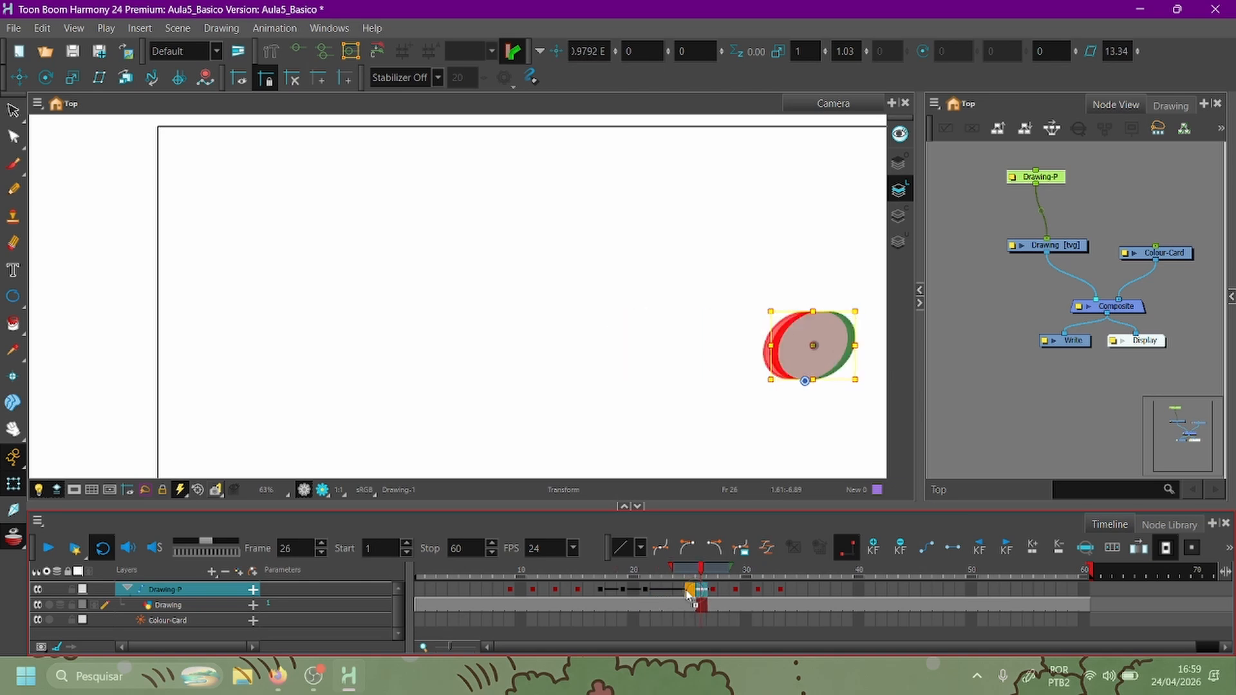
click(666, 590)
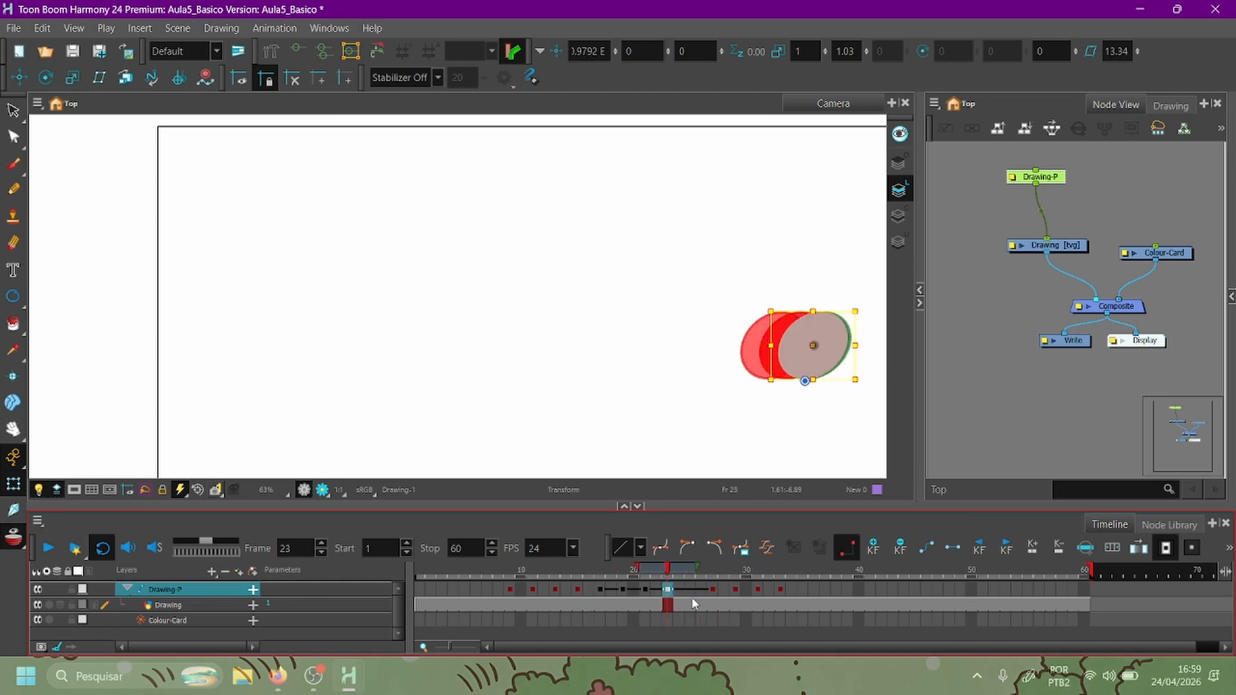
key(minus)
key(minus)
Set the circle's travel keyframes from frame 17 to 25 to stop-motion and clear the selection.
click(601, 589)
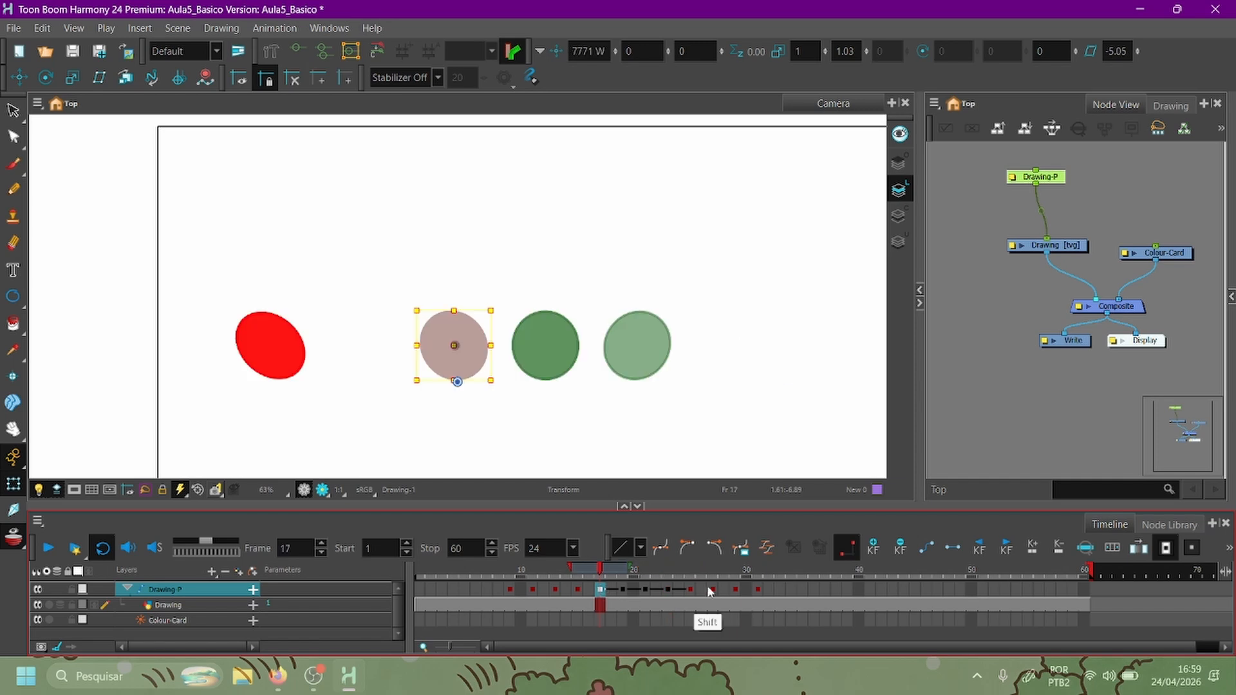
shift+click(691, 588)
click(952, 550)
click(988, 422)
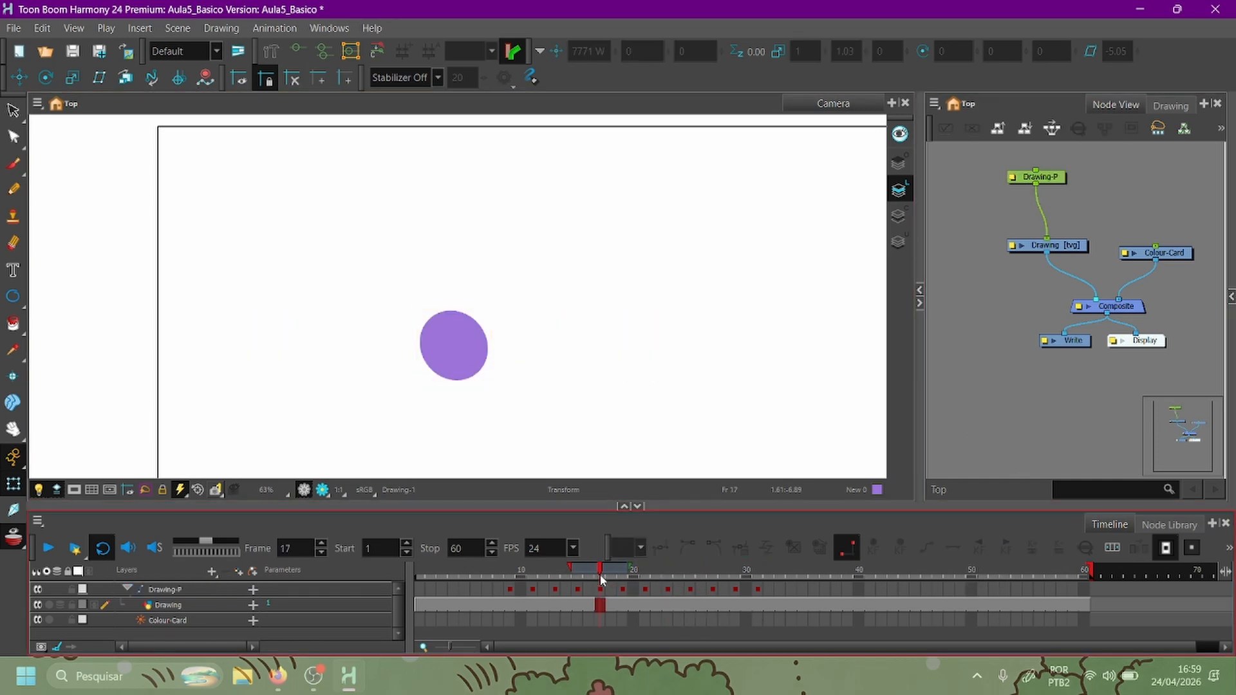
Play the animation once, and at frame 17 set the circle's skew to 0, vertical scale to 1 and stretch its width to about 1.43.
drag(599, 574, 419, 572)
click(49, 548)
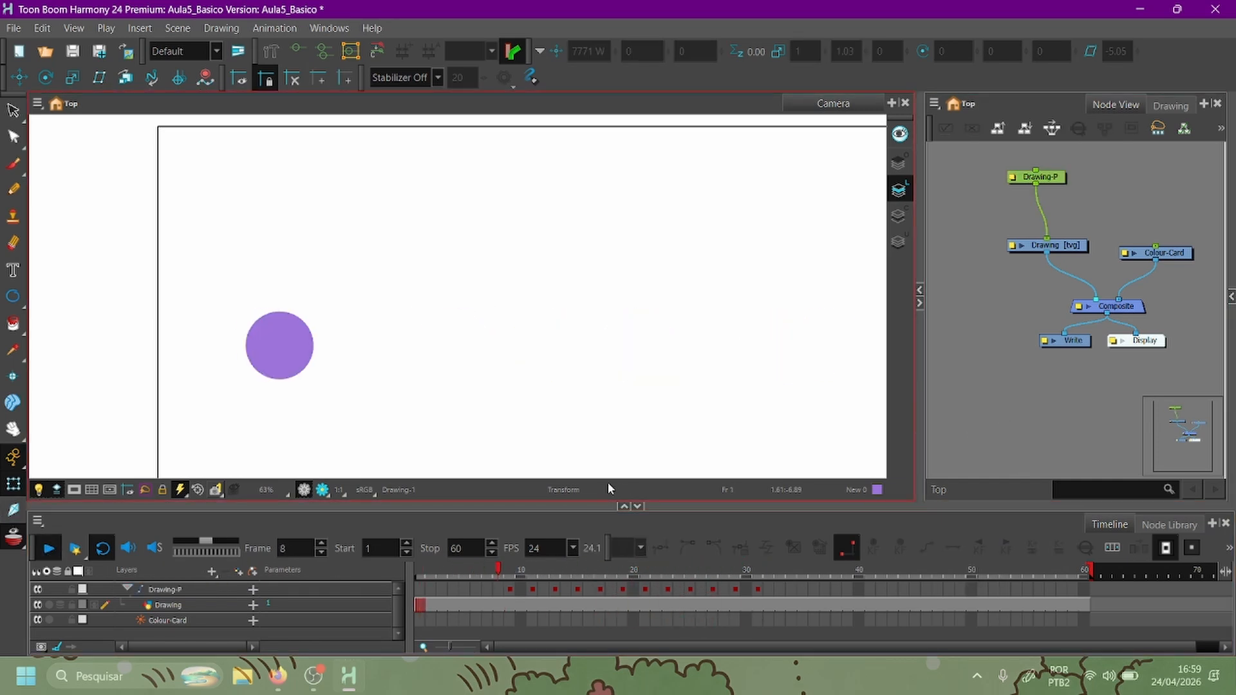
click(603, 589)
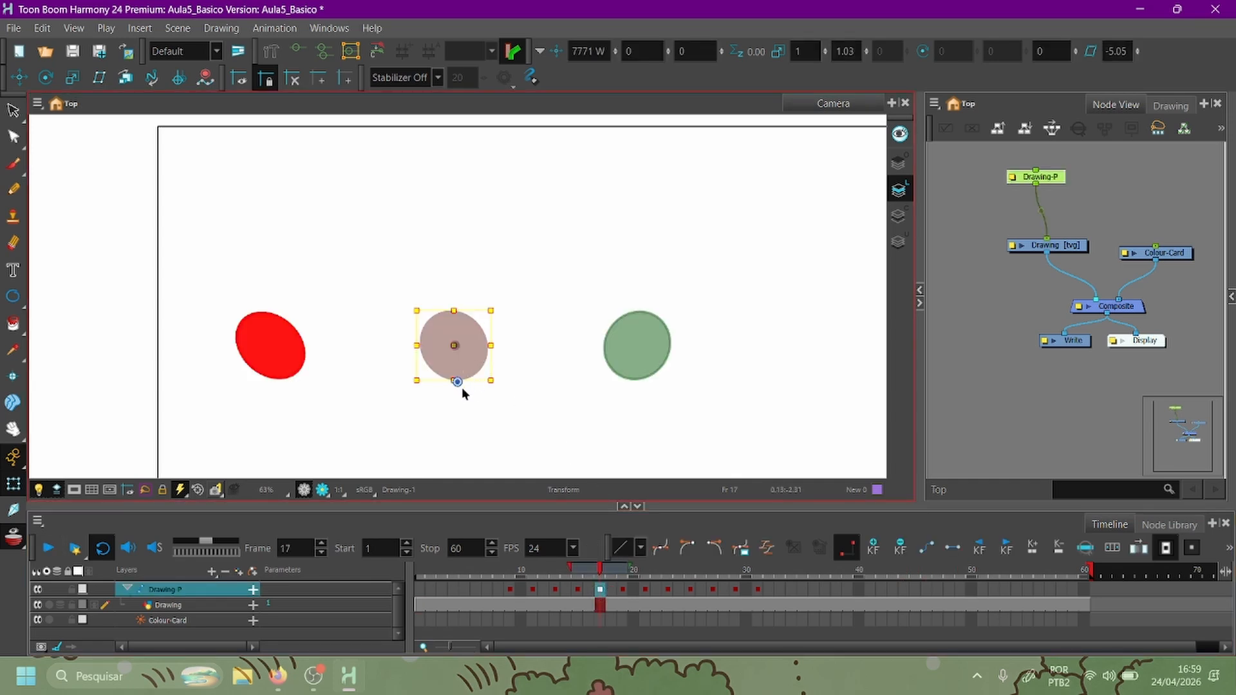
click(1123, 51)
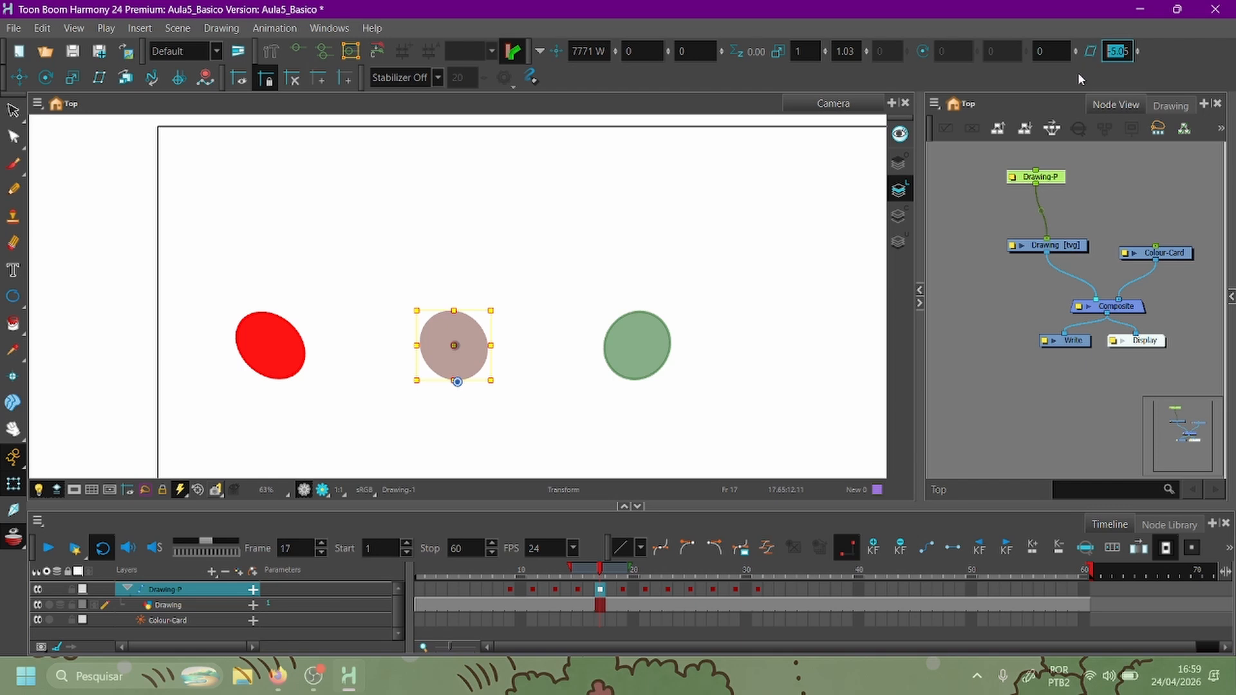
key(Return)
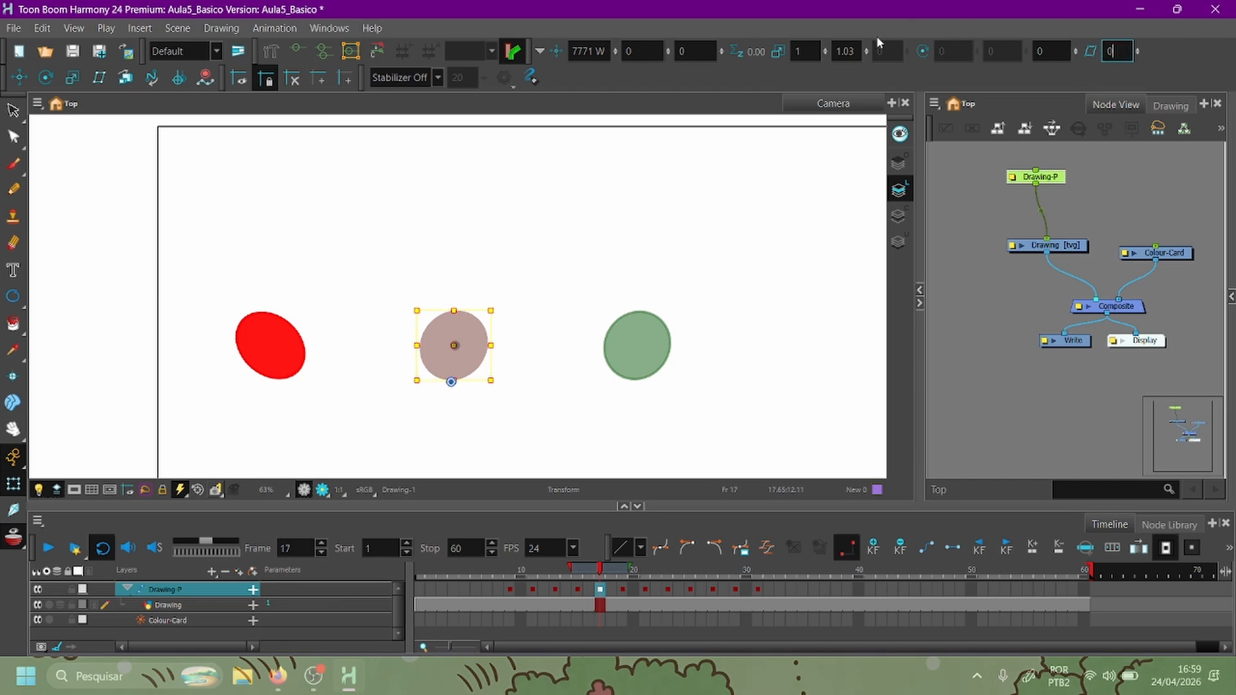
text(0)
key(Return)
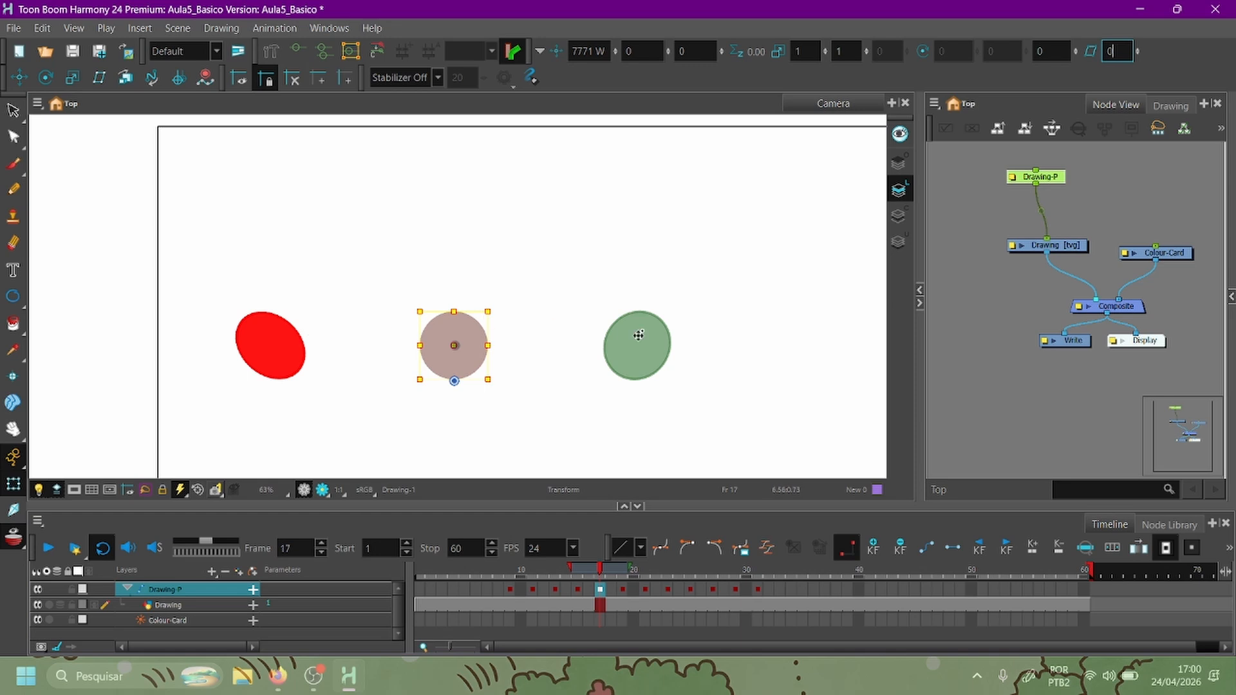
drag(487, 346, 499, 346)
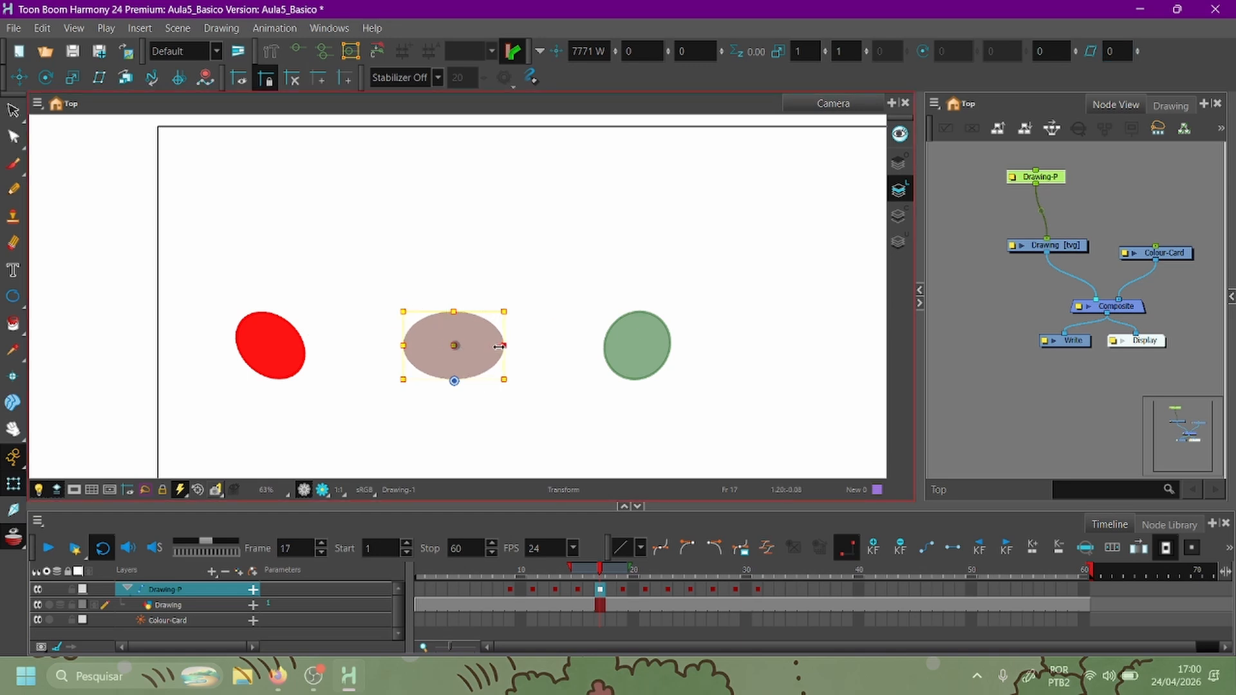
At frame 19, stretch the circle's width to about 1.38 and set its skew to 0 and vertical scale to 1.
click(622, 573)
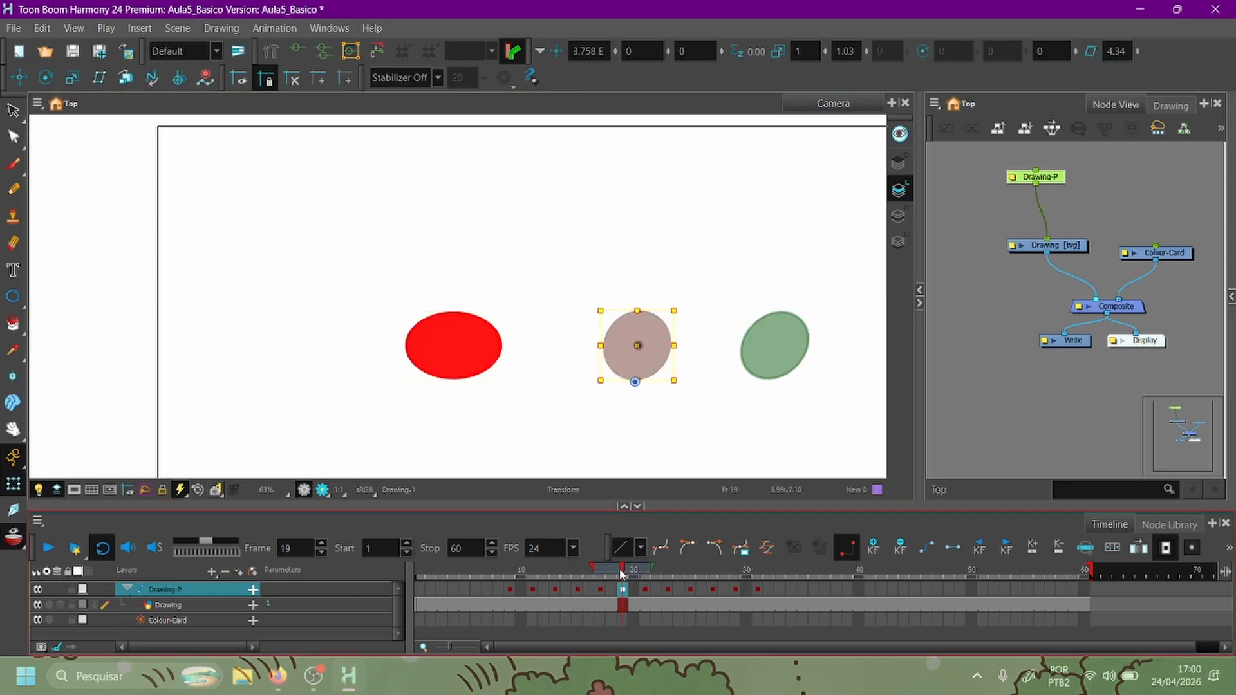
drag(674, 345, 688, 346)
double_click(1117, 50)
text(0)
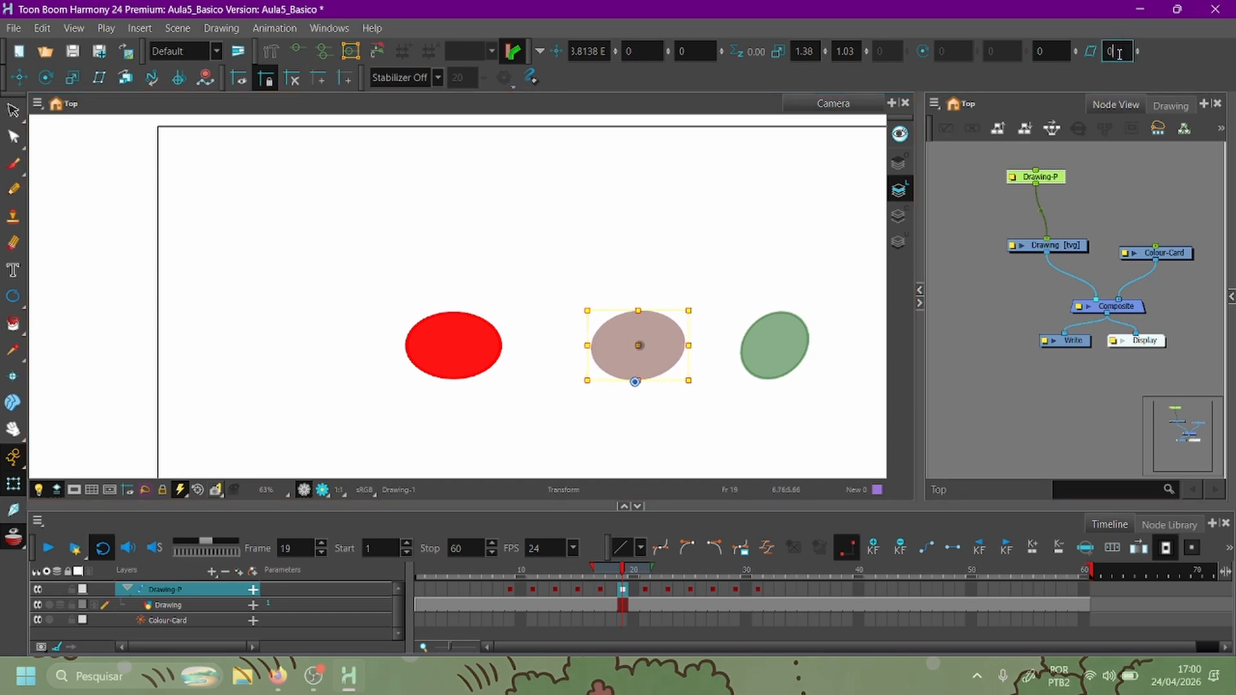
key(Return)
double_click(844, 51)
text(1)
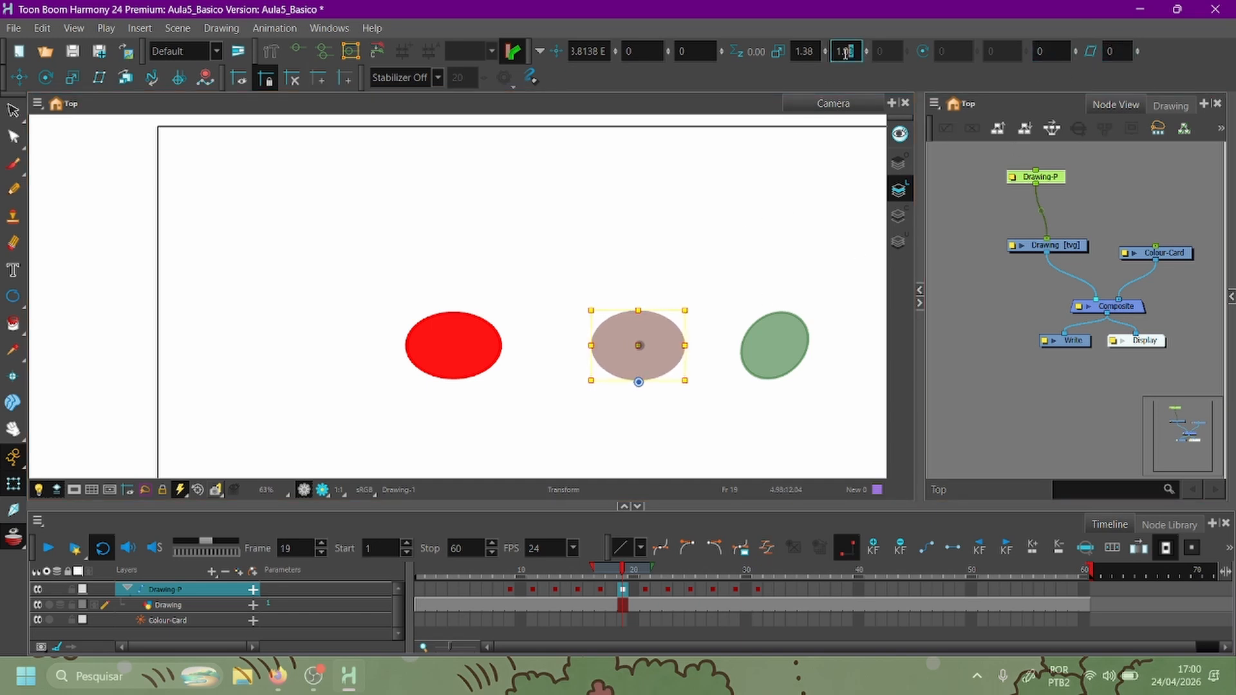
click(808, 51)
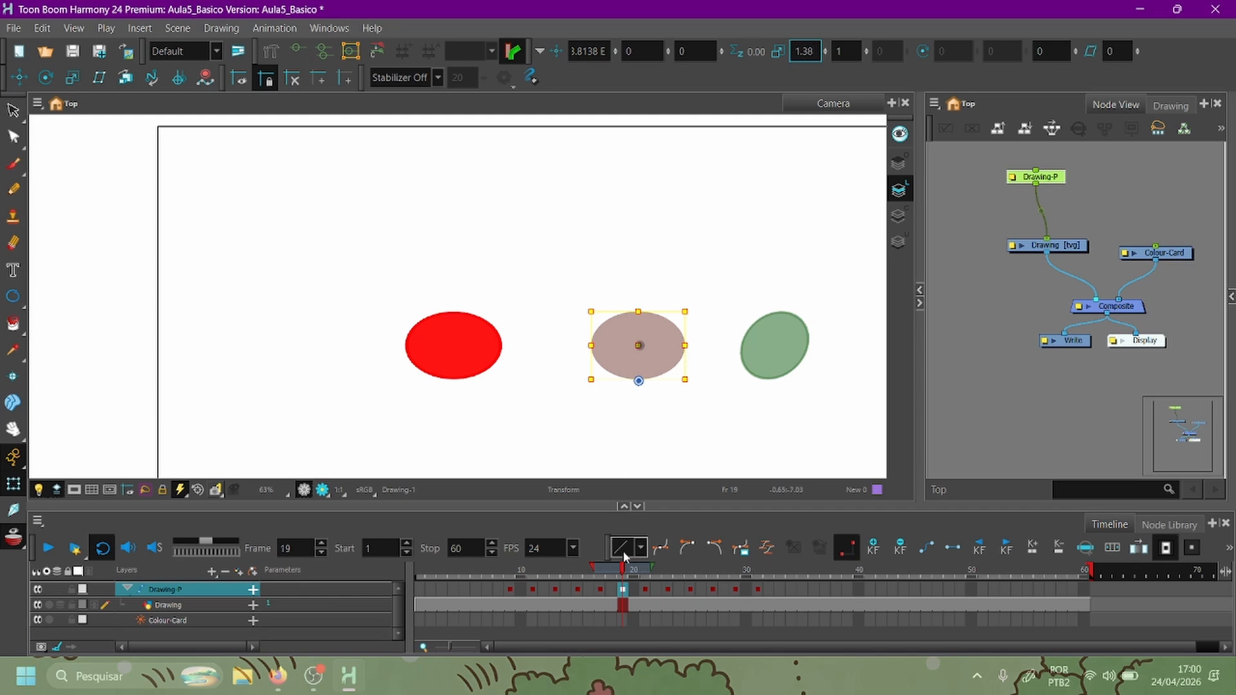
At frame 21, set the circle's skew to 0 and vertical scale to 1, stretch it horizontally and shift it slightly back along its path.
click(598, 587)
drag(600, 570, 643, 571)
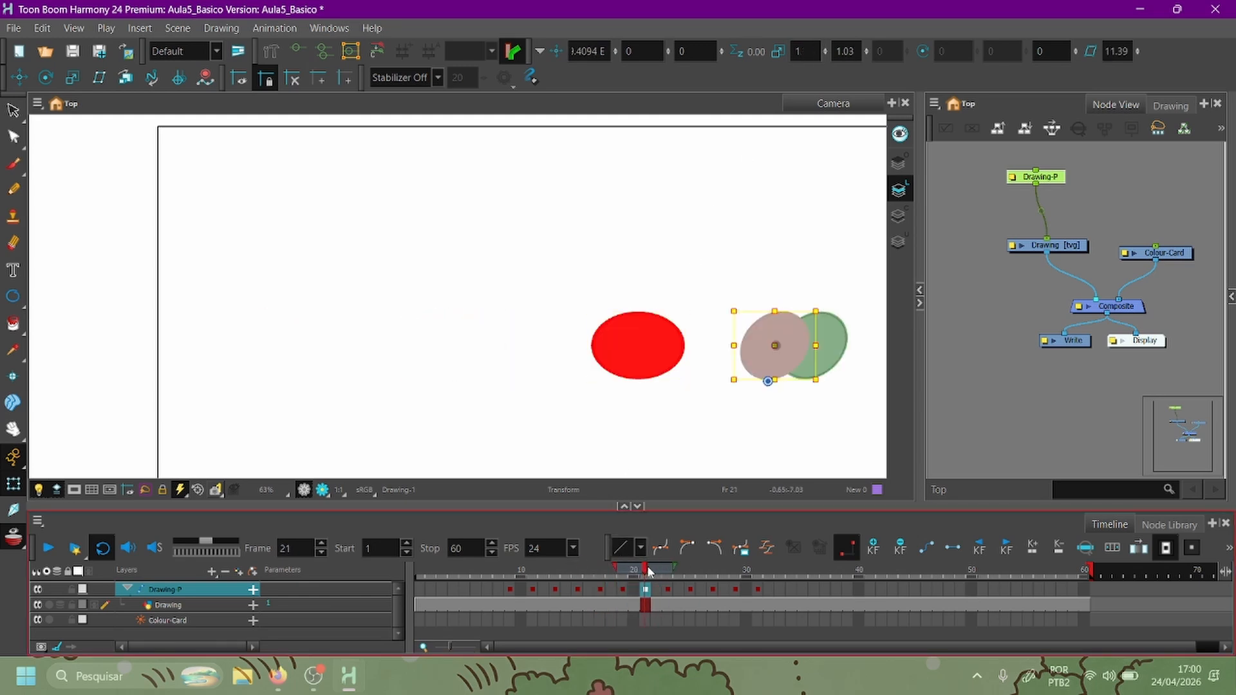
click(1119, 52)
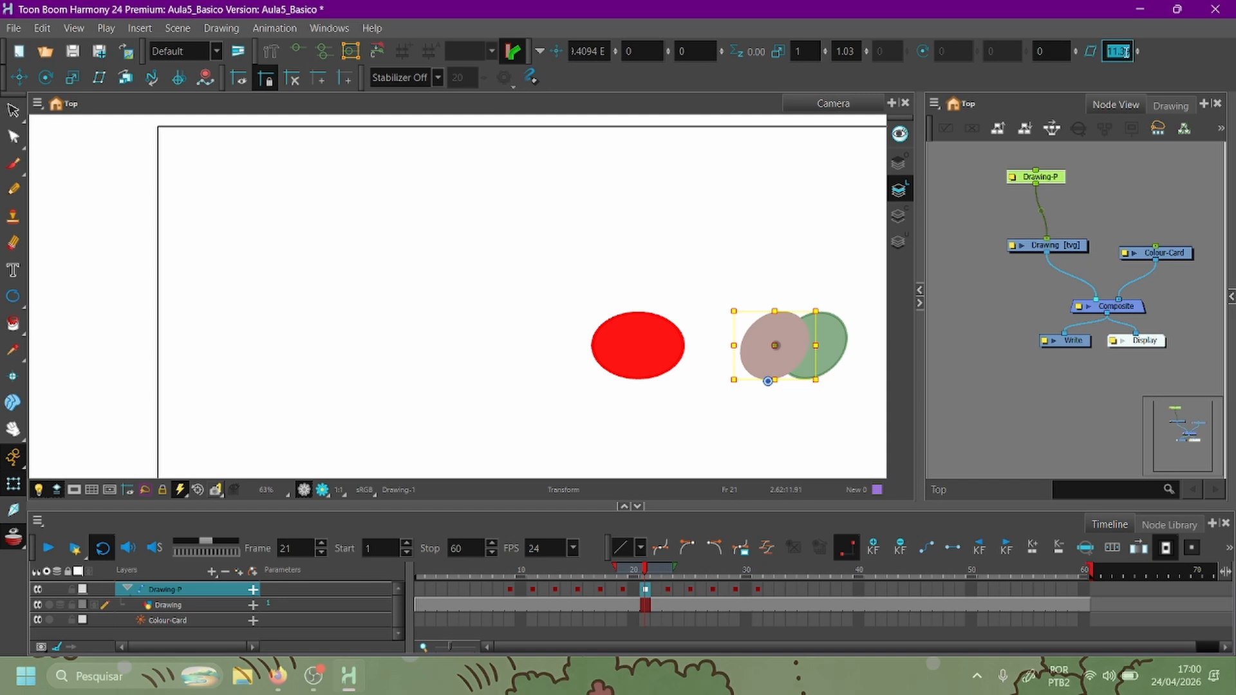
text(0)
key(Return)
click(857, 51)
mouse_move(857, 50)
mouse_down()
mouse_move(807, 50)
mouse_move(839, 48)
mouse_up()
click(806, 51)
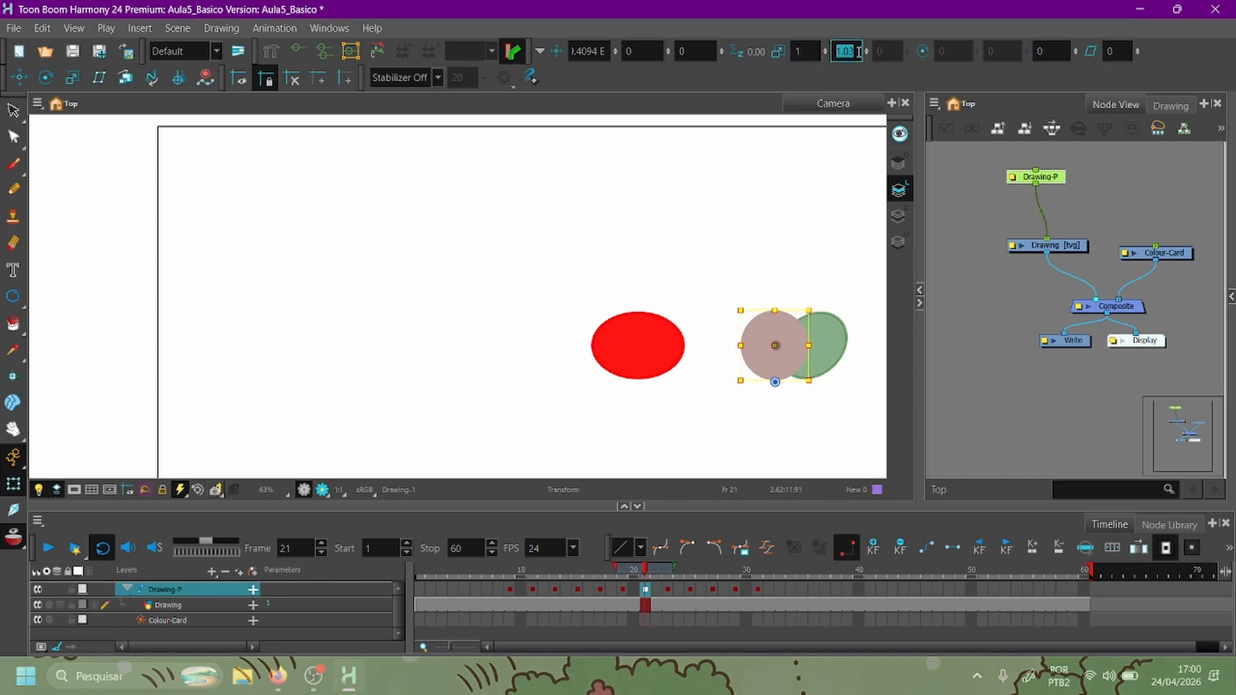
text(1)
key(Return)
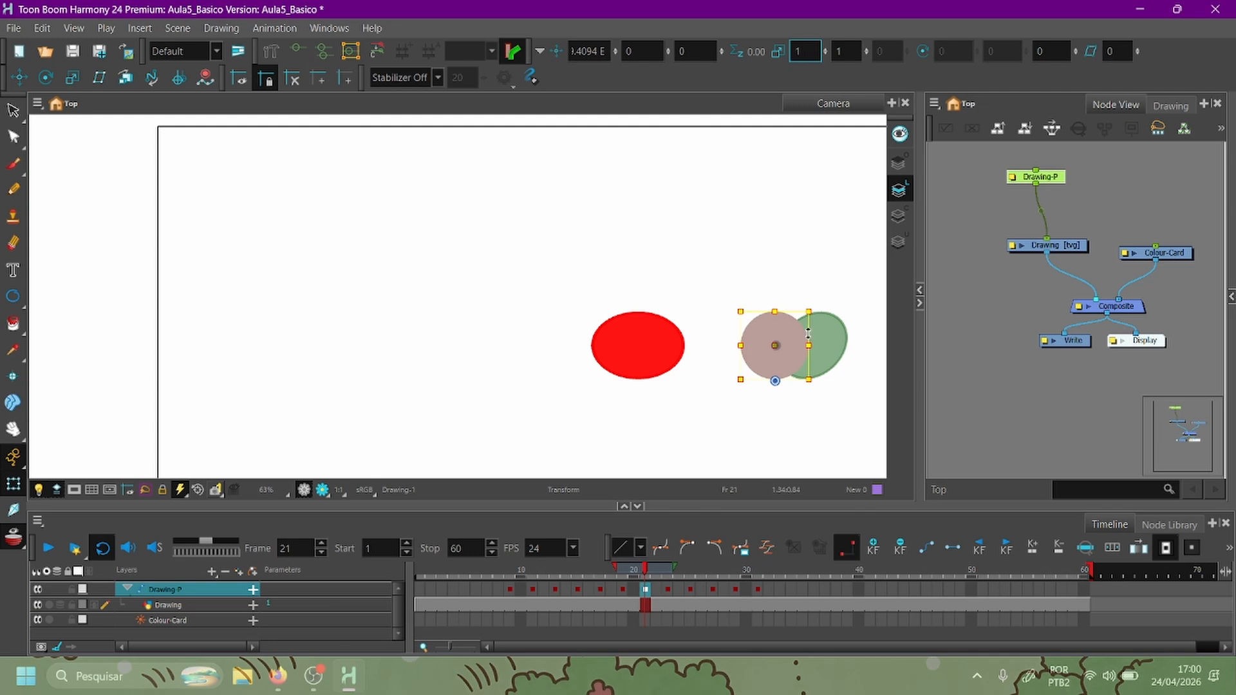
drag(808, 333, 757, 345)
Play the animation from frame 1 and examine the stretched travel poses, the settle from frame 23 and the final hold.
click(666, 590)
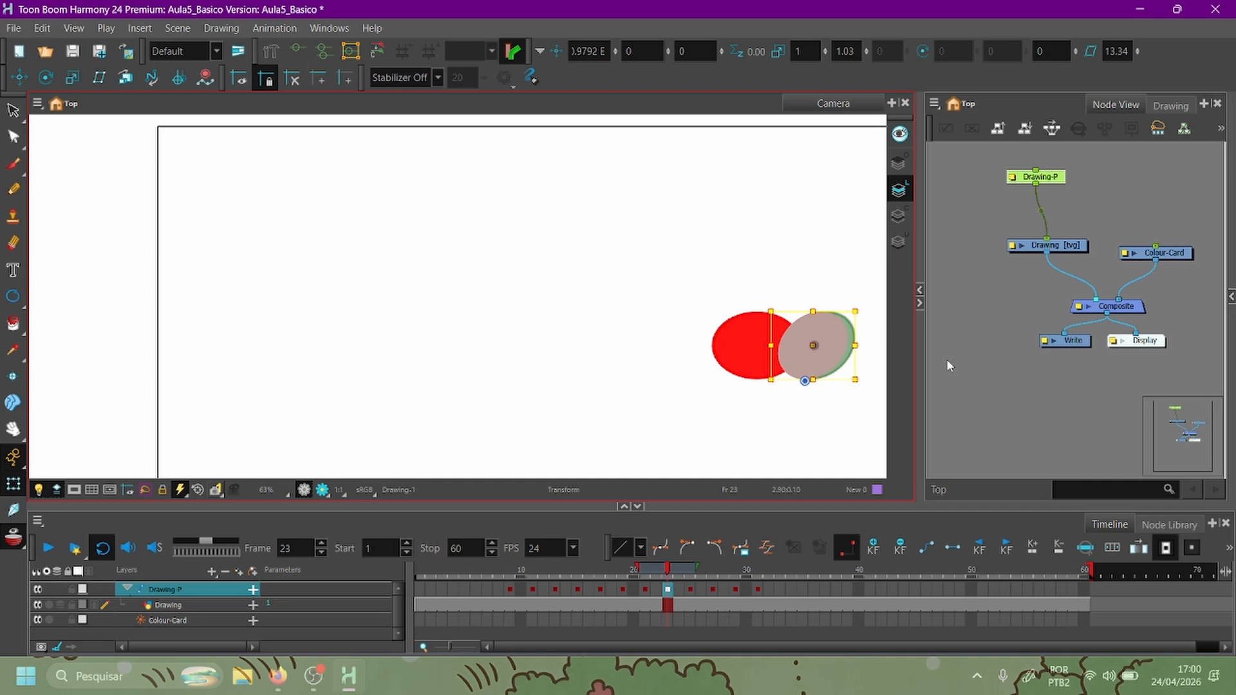
mouse_move(664, 569)
mouse_down()
mouse_move(692, 575)
mouse_move(670, 581)
mouse_up()
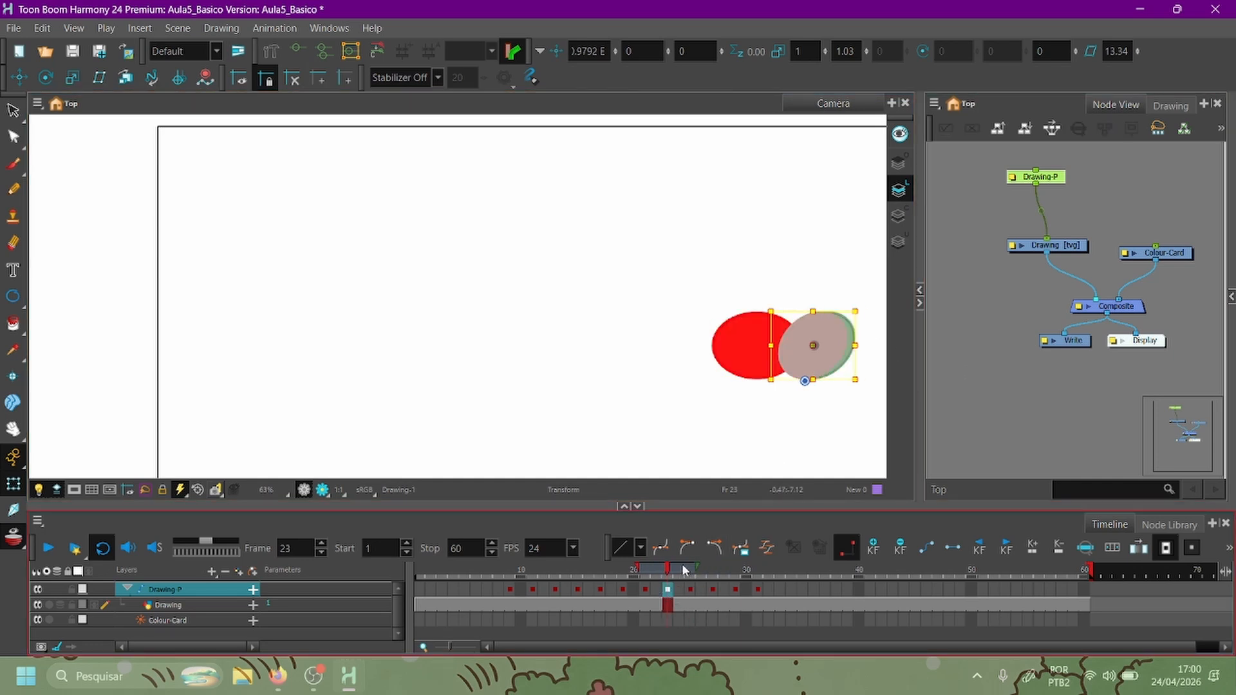
drag(668, 573, 107, 579)
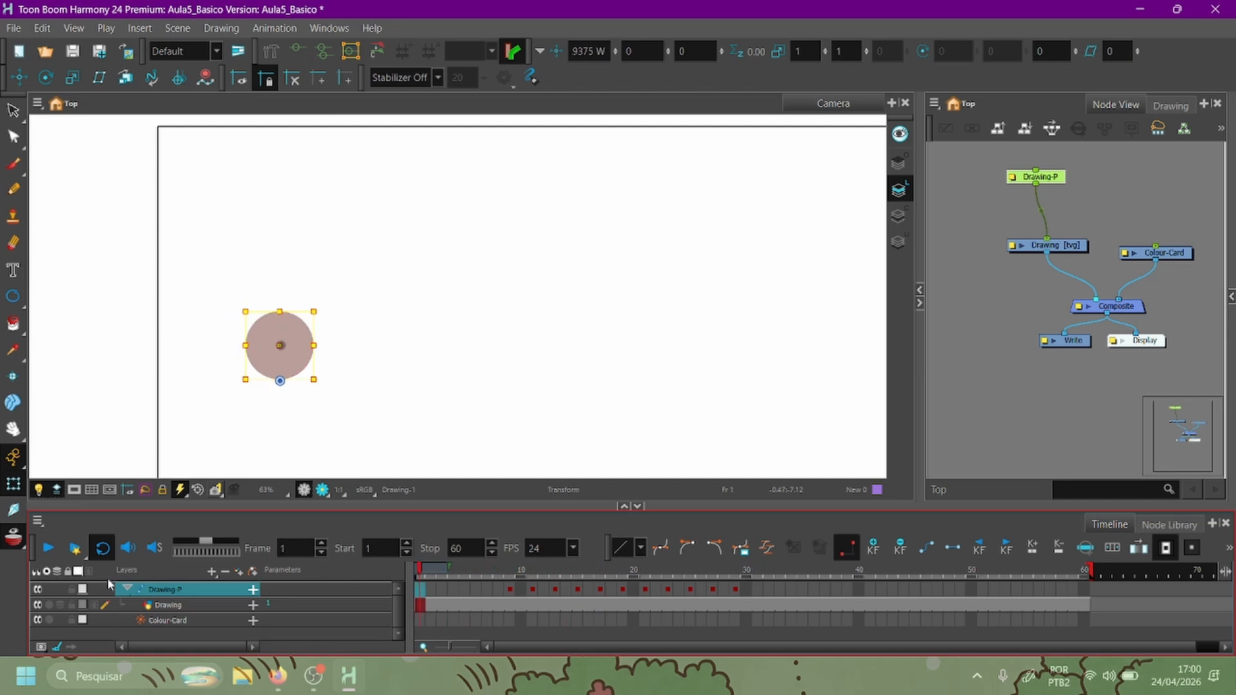
click(47, 551)
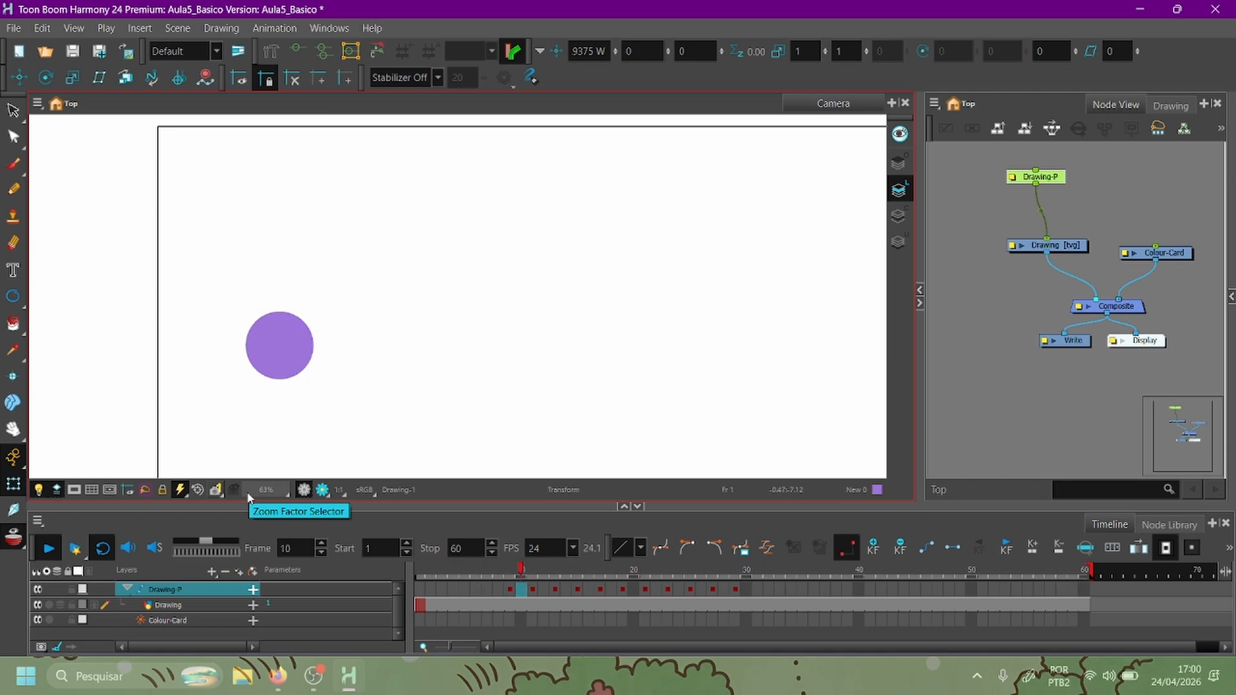
click(601, 589)
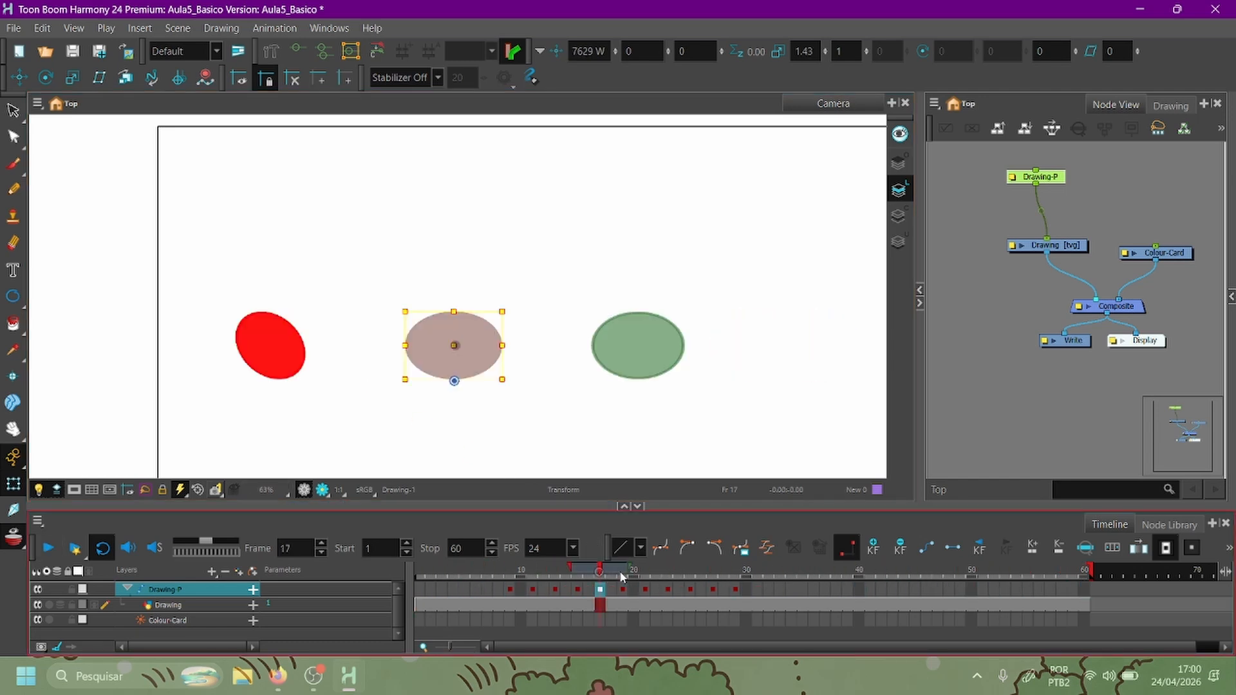
click(777, 588)
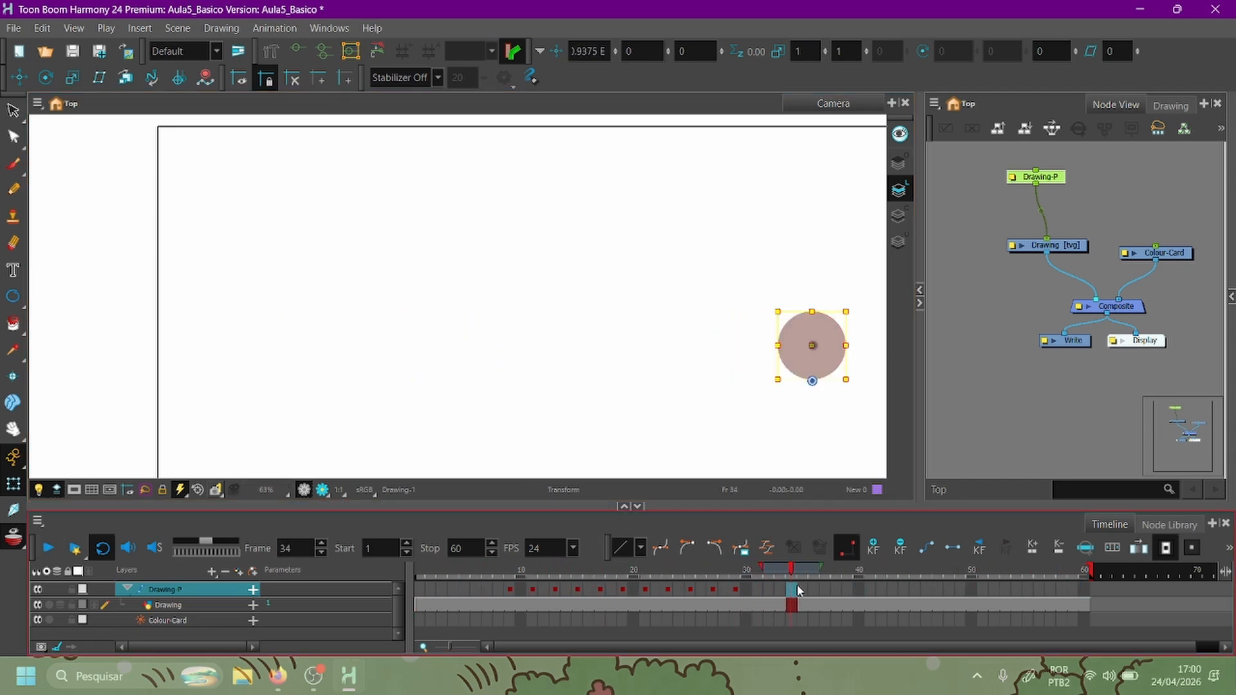
click(843, 590)
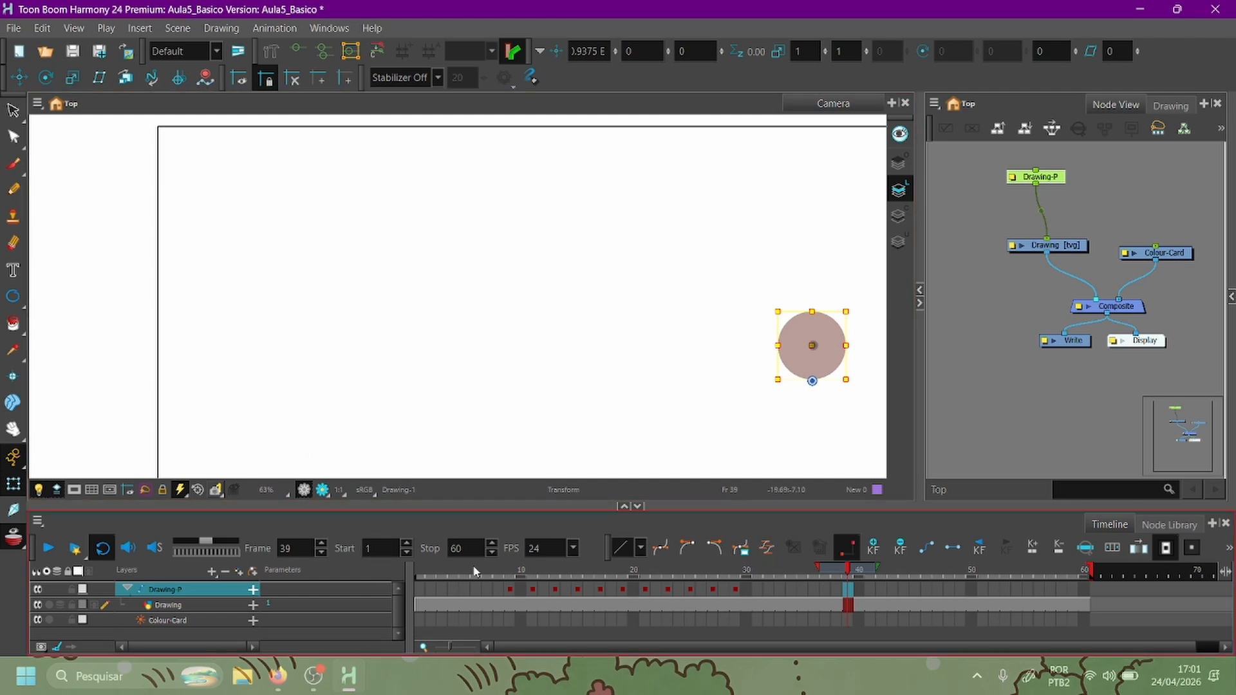
drag(579, 575, 624, 575)
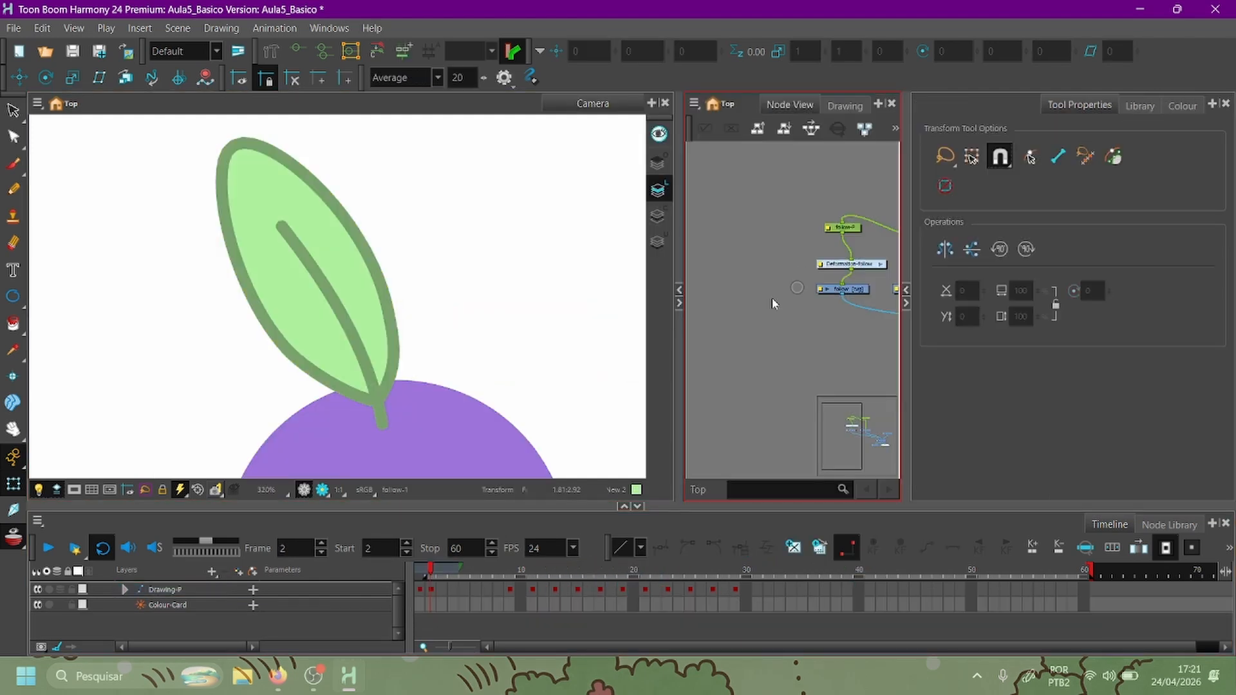
Select the leaf attached to the circle, show its deformation controls and clear the selection.
scroll(433, 366, down, 7)
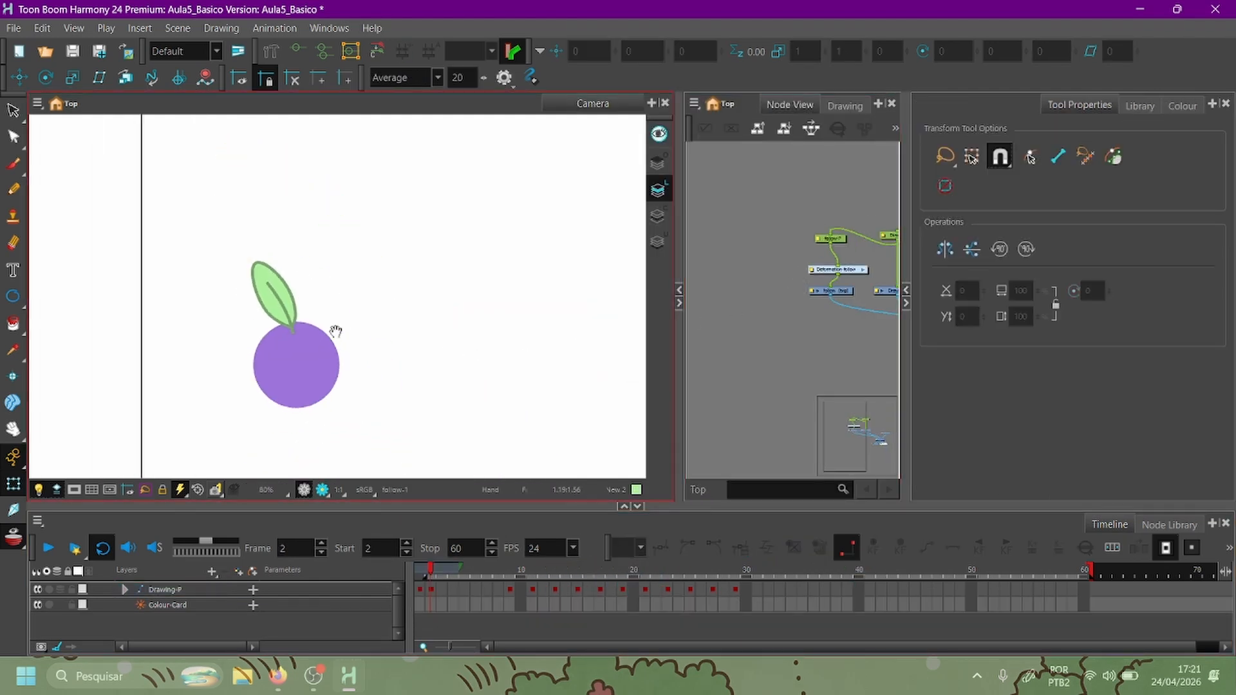
scroll(342, 354, down, 2)
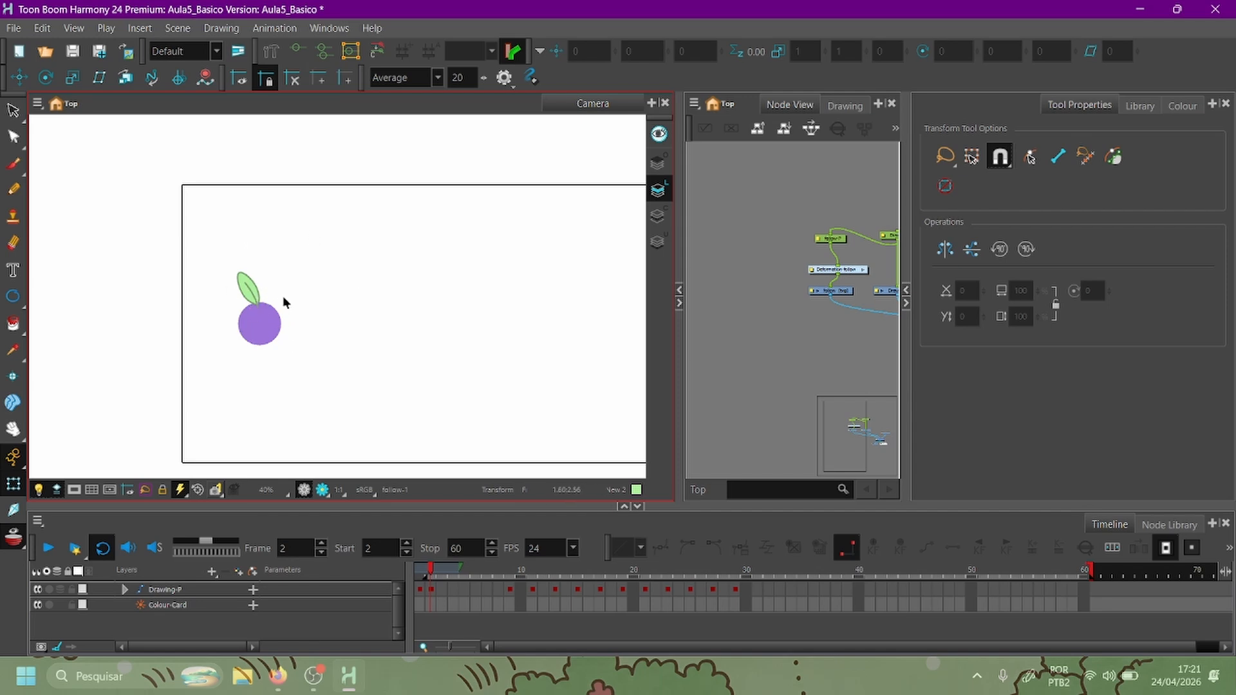
drag(310, 300, 275, 279)
click(208, 274)
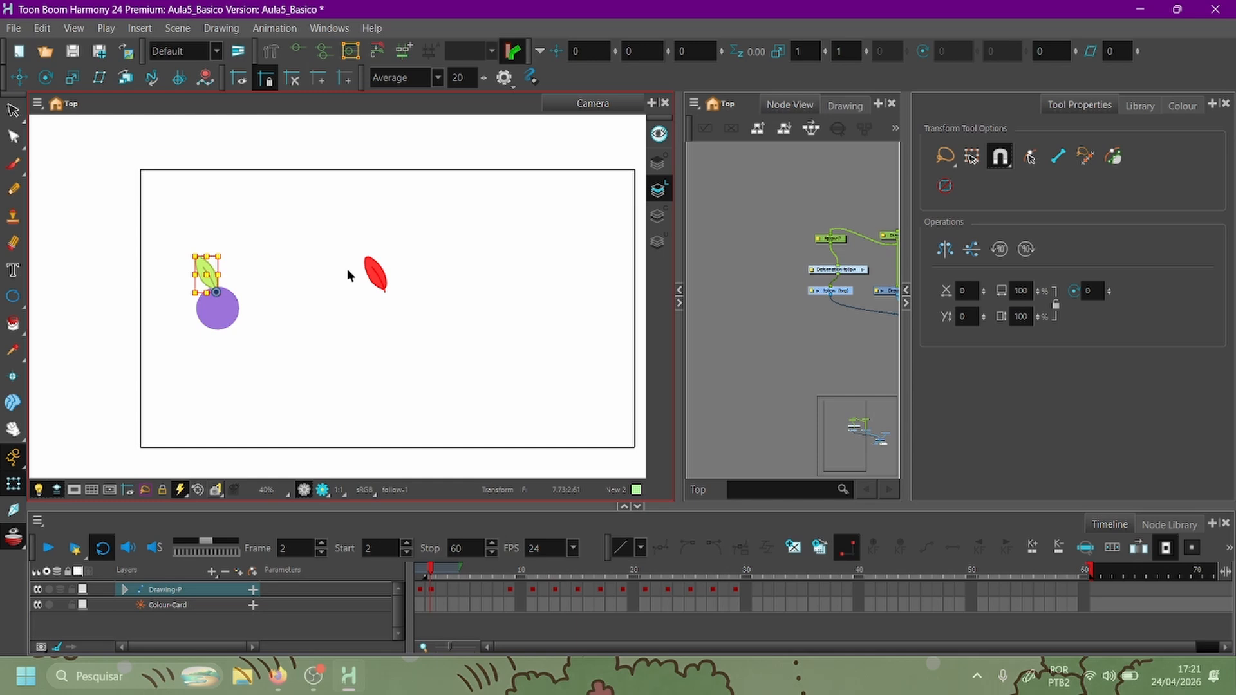
key(F11)
click(762, 340)
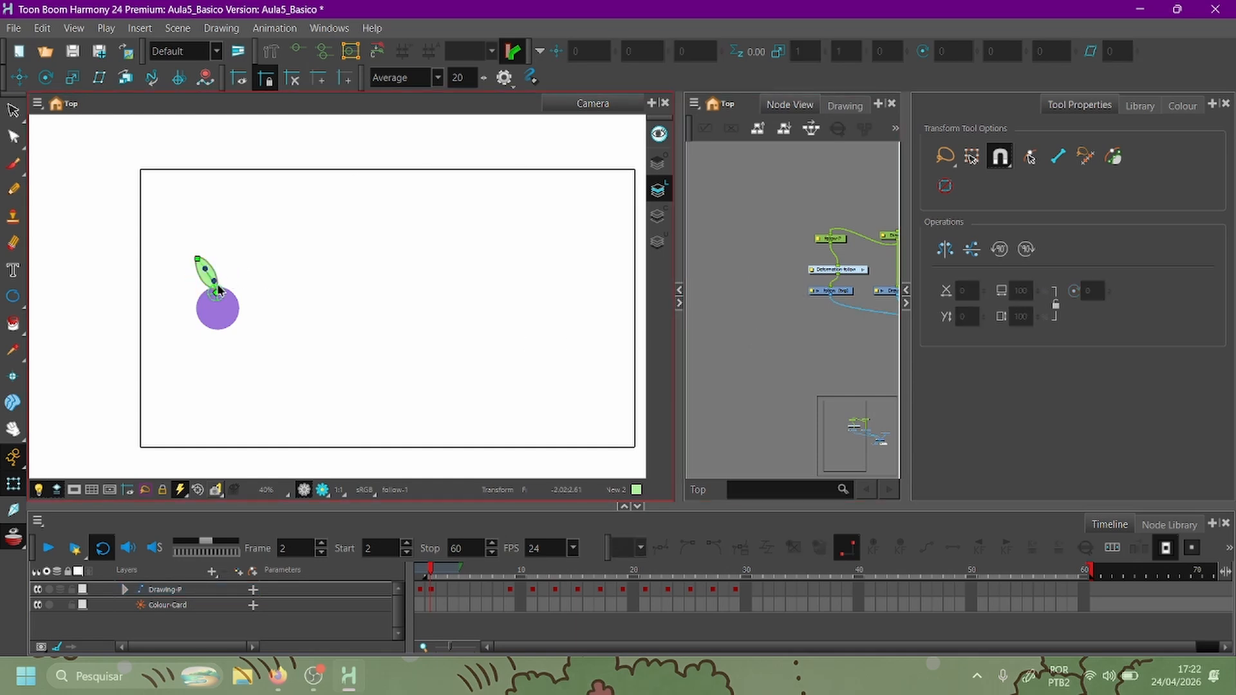
Try bending the leaf with its tip point and curve deformation handles at frame 2, restore its original shape and clear the selection.
scroll(220, 287, up, 3)
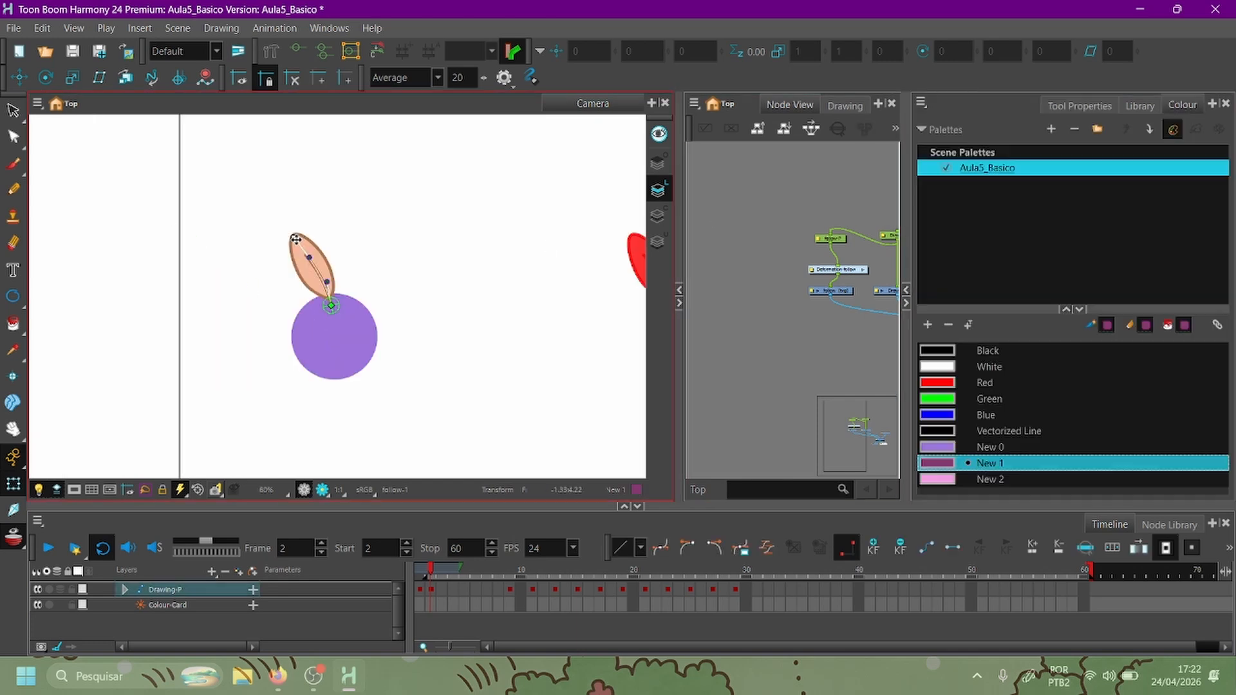
mouse_move(295, 237)
mouse_down()
mouse_move(378, 216)
mouse_move(270, 256)
mouse_move(372, 215)
mouse_move(382, 229)
mouse_move(293, 237)
mouse_up()
key(ctrl+z)
drag(326, 281, 251, 307)
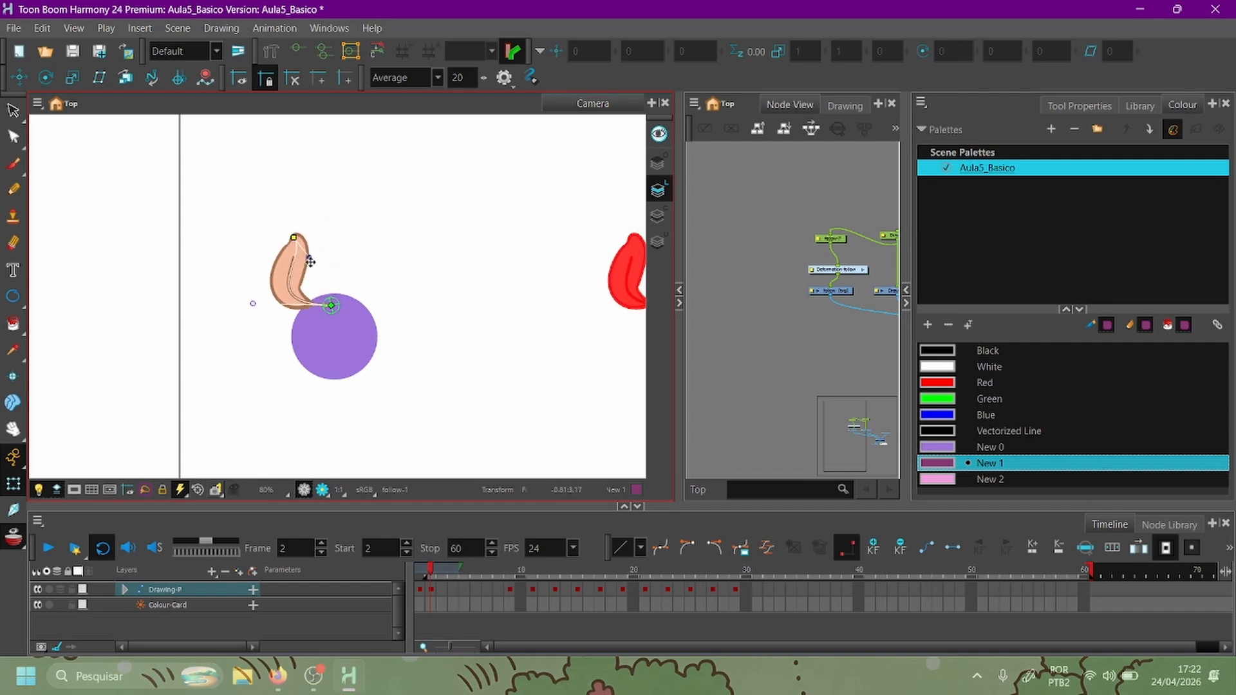
drag(309, 257, 316, 173)
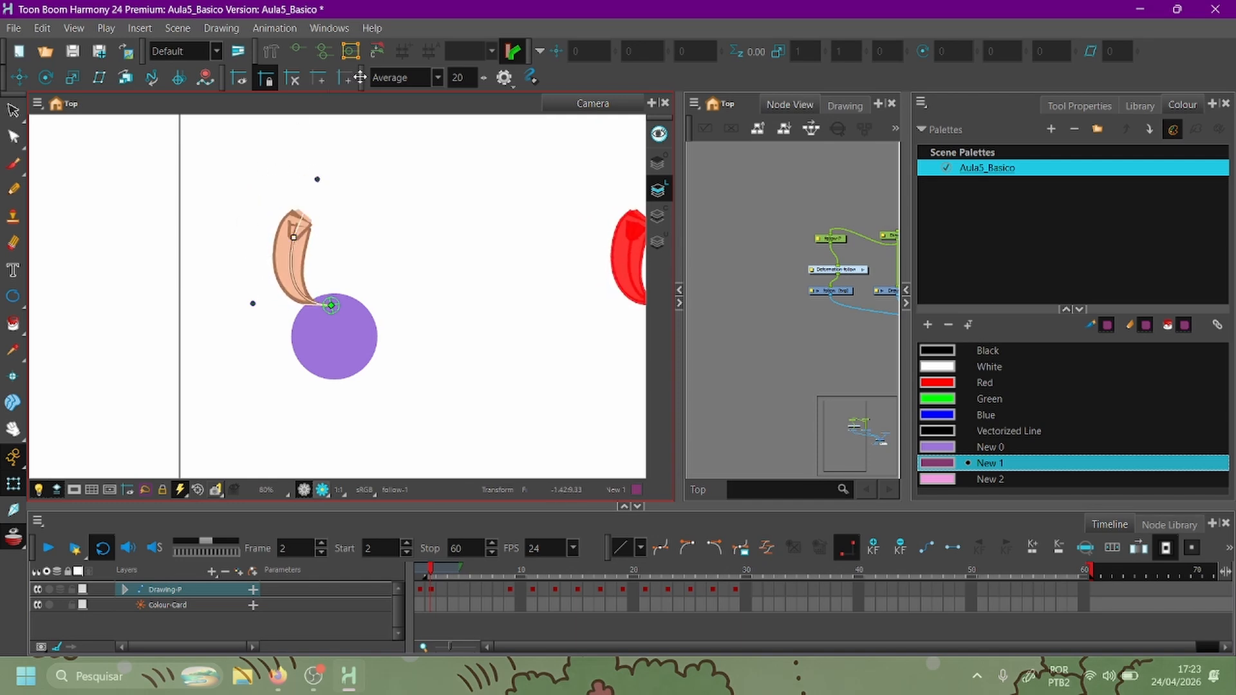
click(379, 52)
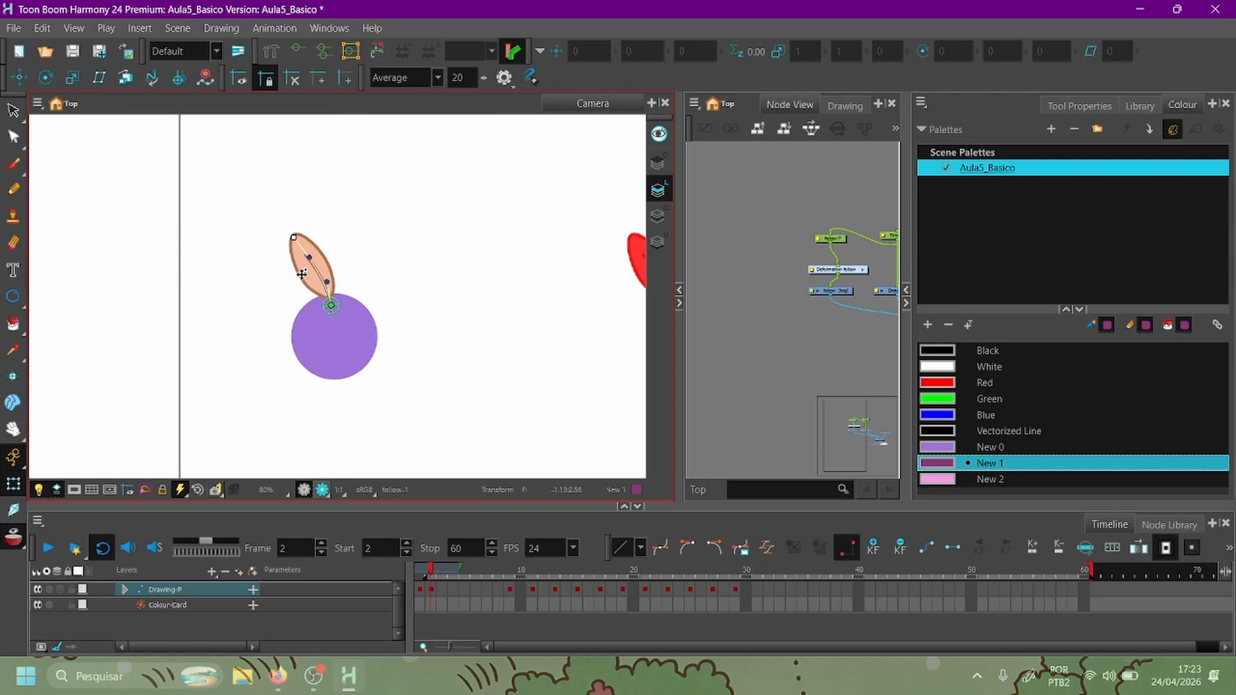
click(761, 386)
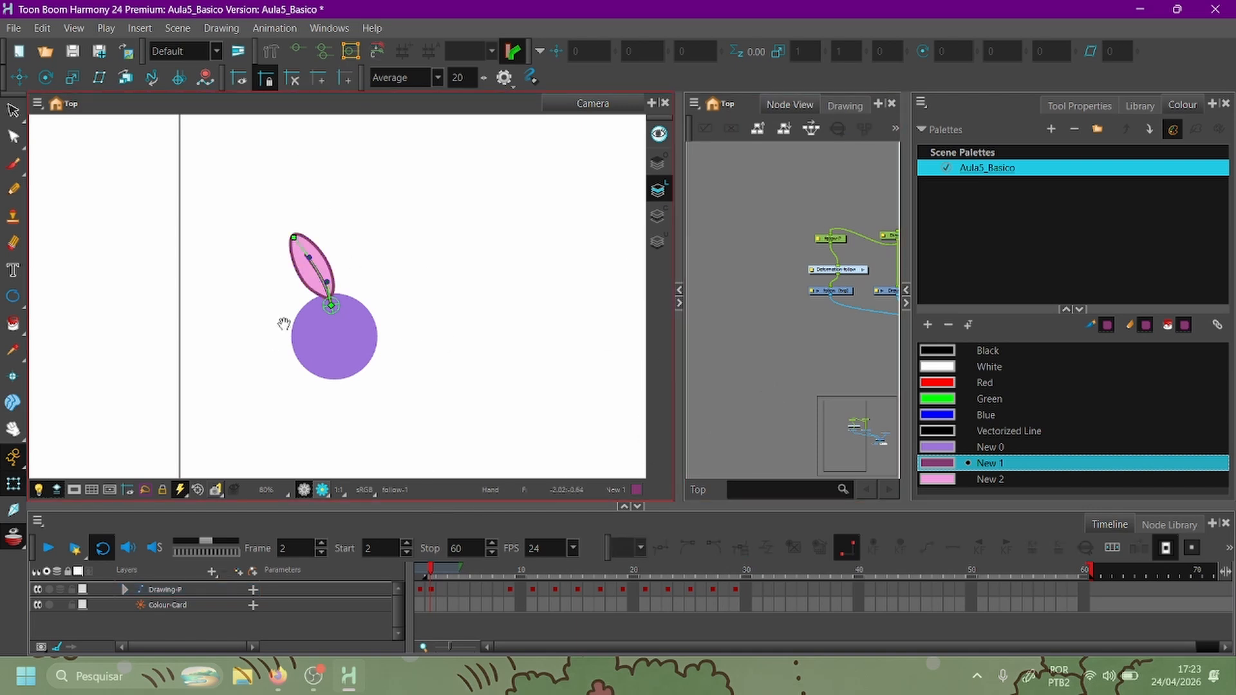
Play the animation with the leaf attached and examine the start of the anticipation up to frame 11.
scroll(284, 322, down, 2)
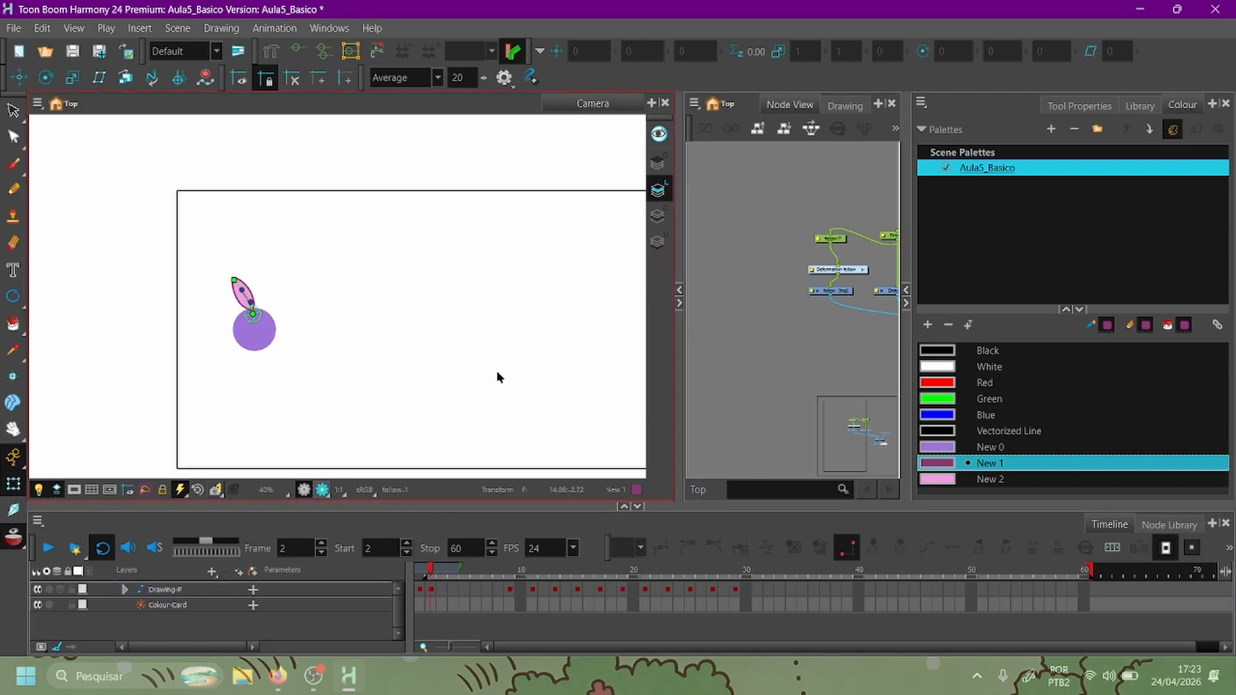
scroll(498, 373, down, 1)
key(space)
drag(481, 361, 378, 347)
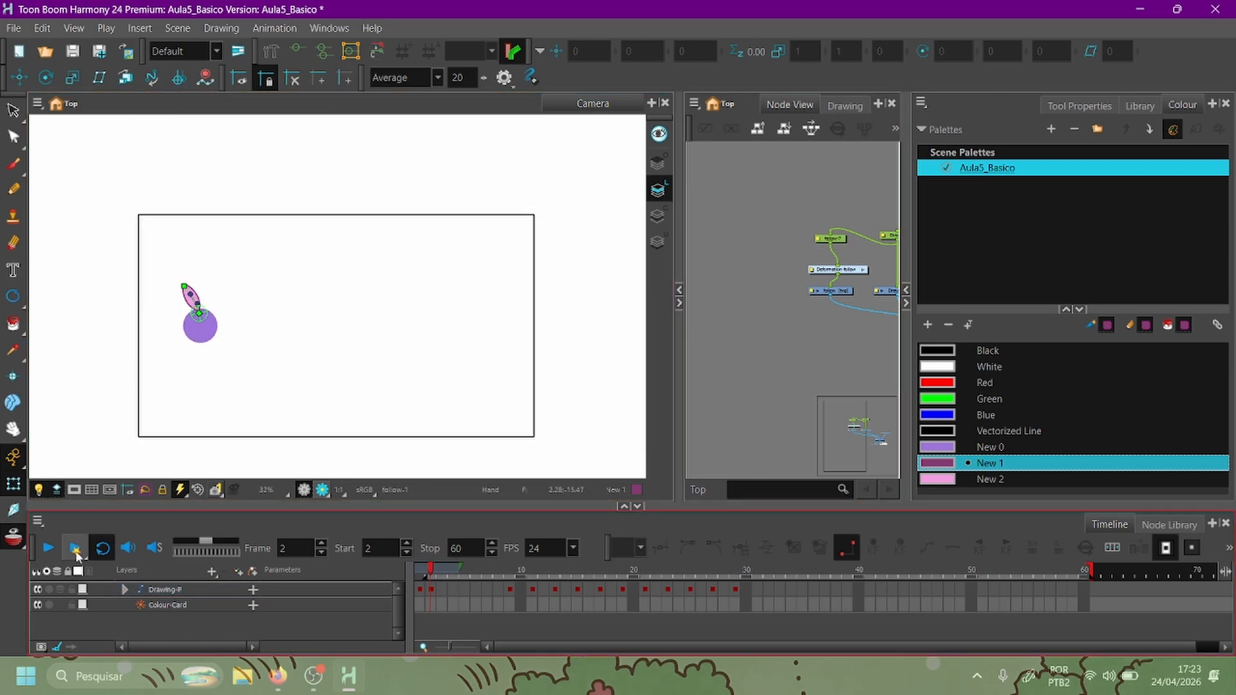
click(49, 548)
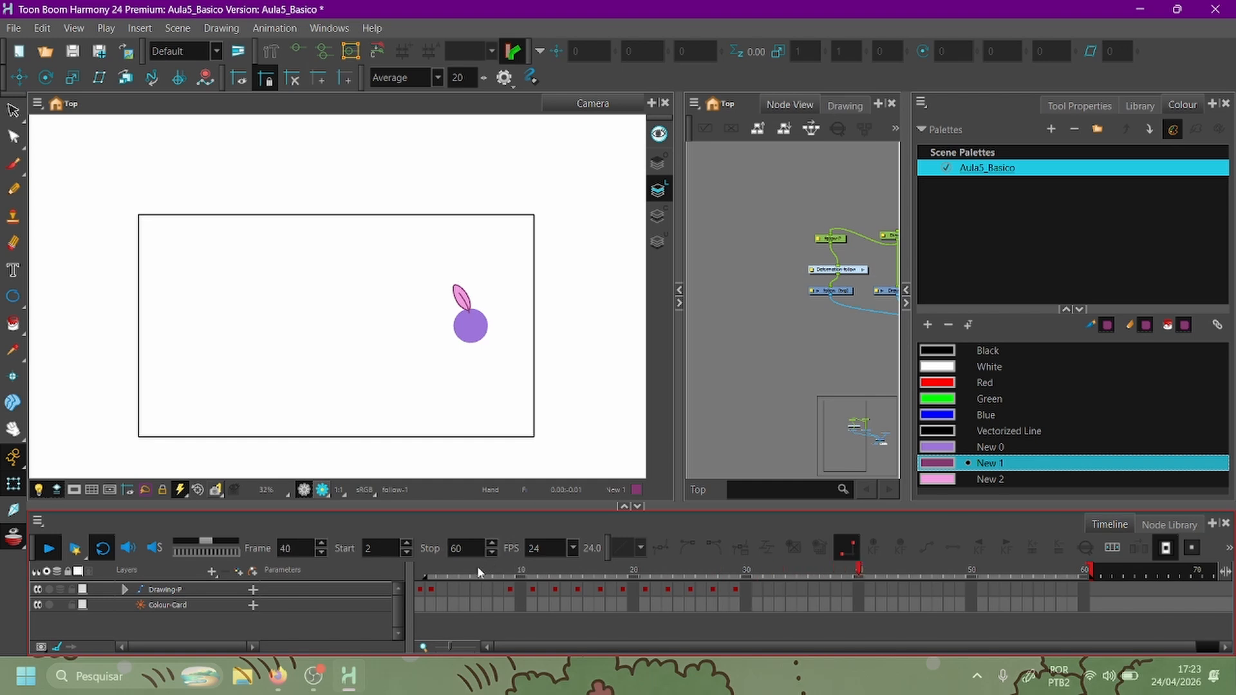
click(428, 575)
drag(500, 577, 530, 576)
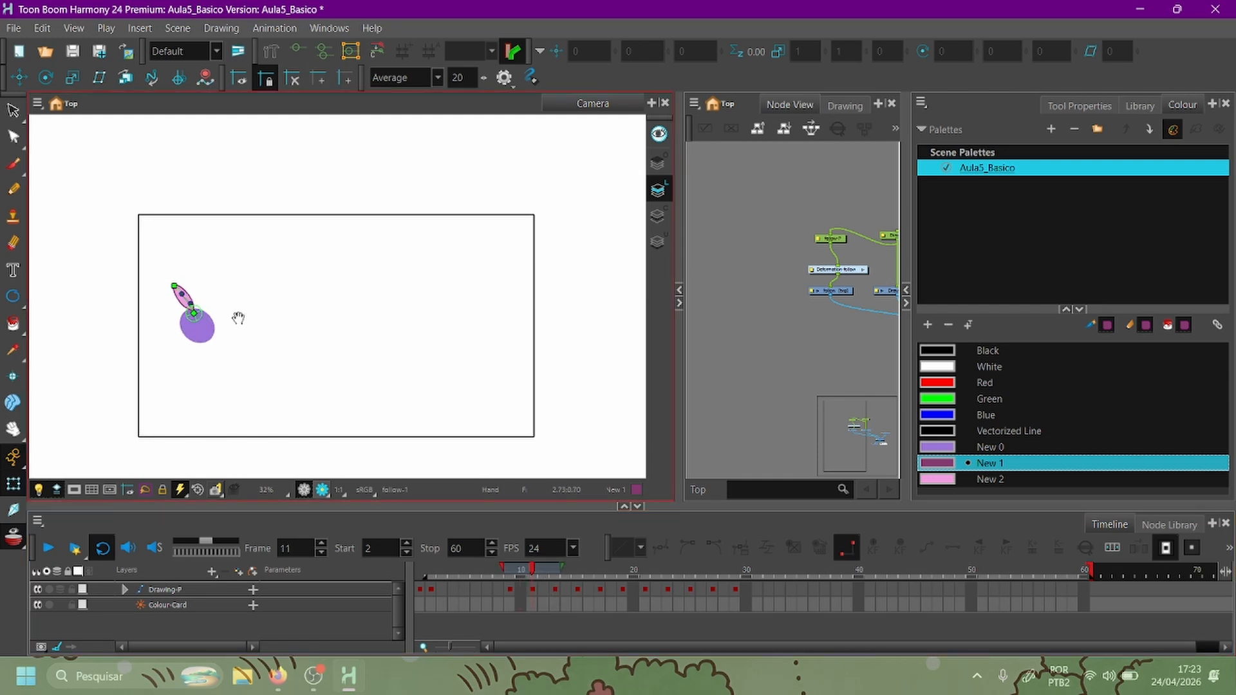
Select the leaf's whole peg at frame 11 and rotate it about -14.31° around its base.
drag(237, 317, 372, 347)
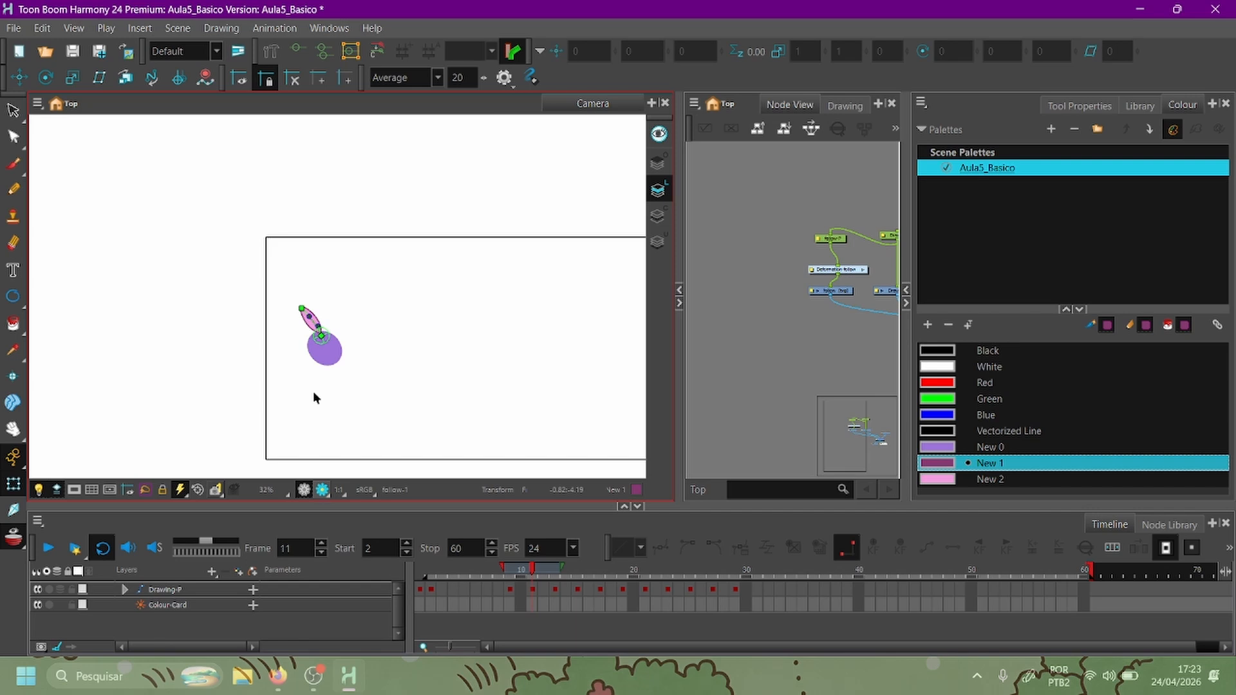
drag(431, 287, 373, 264)
scroll(258, 303, up, 5)
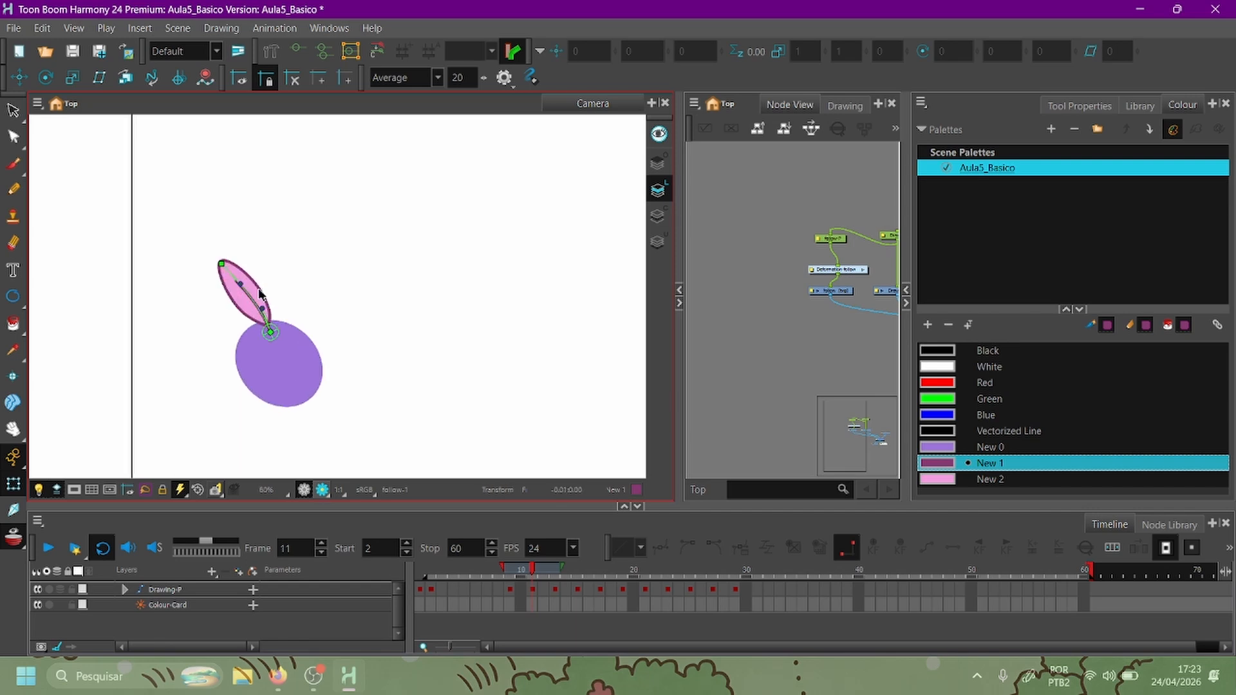
click(250, 294)
key(b)
key(b)
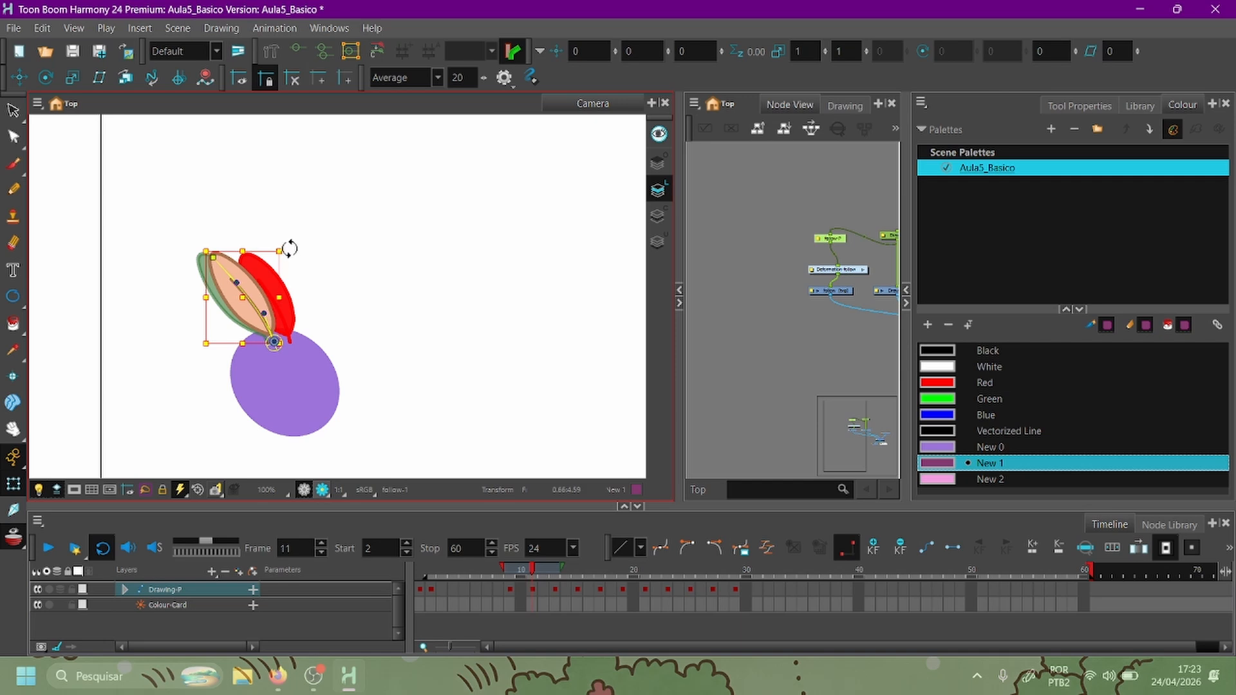
drag(291, 251, 312, 251)
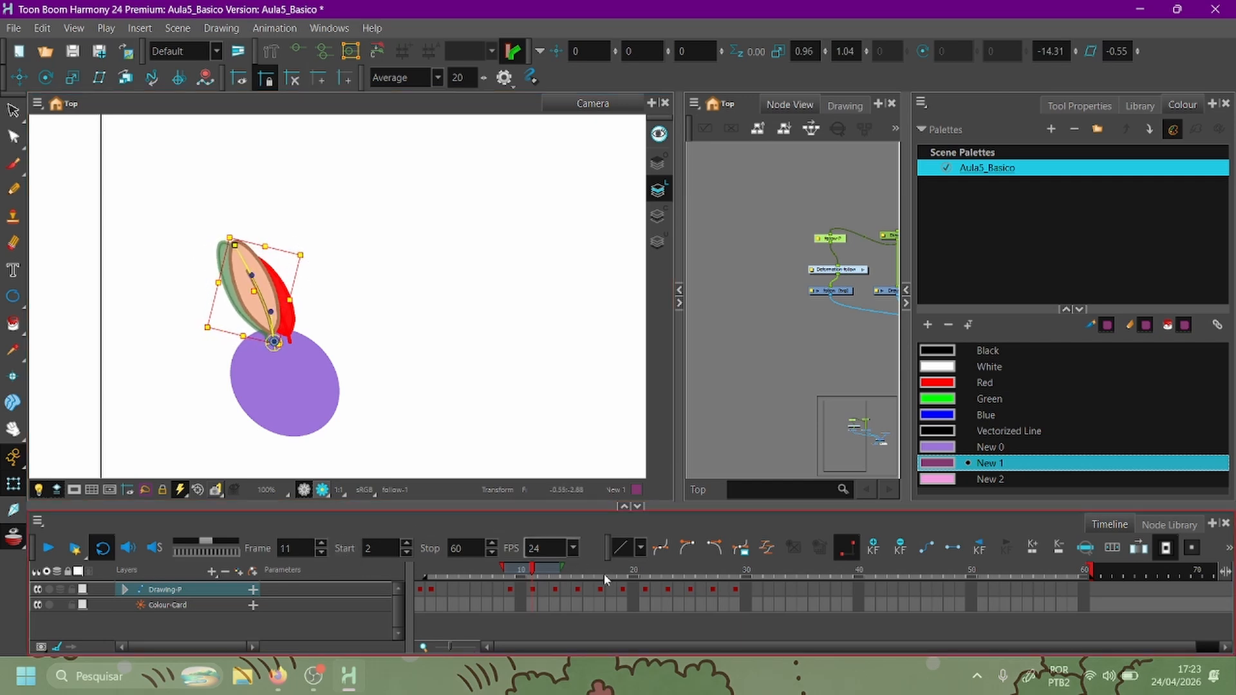
Flip between frames 9 and 11 to compare the leaf's starting pose with its rotated anticipation pose.
drag(531, 575, 511, 575)
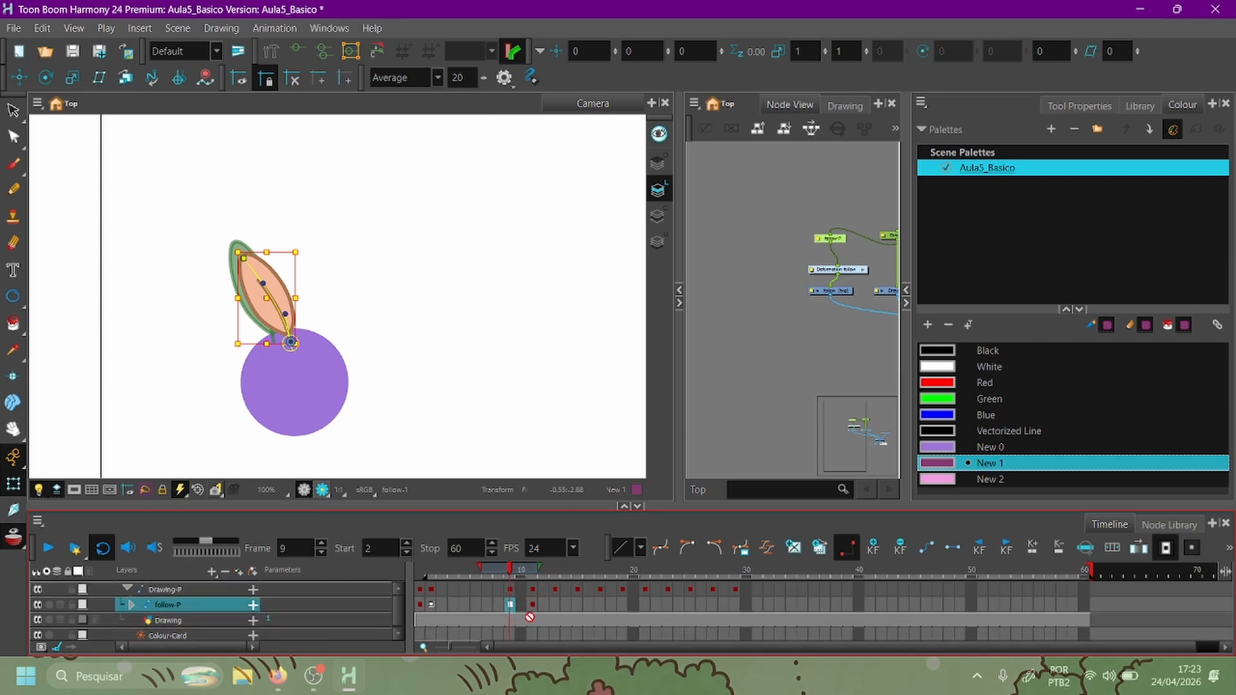
click(533, 607)
click(532, 606)
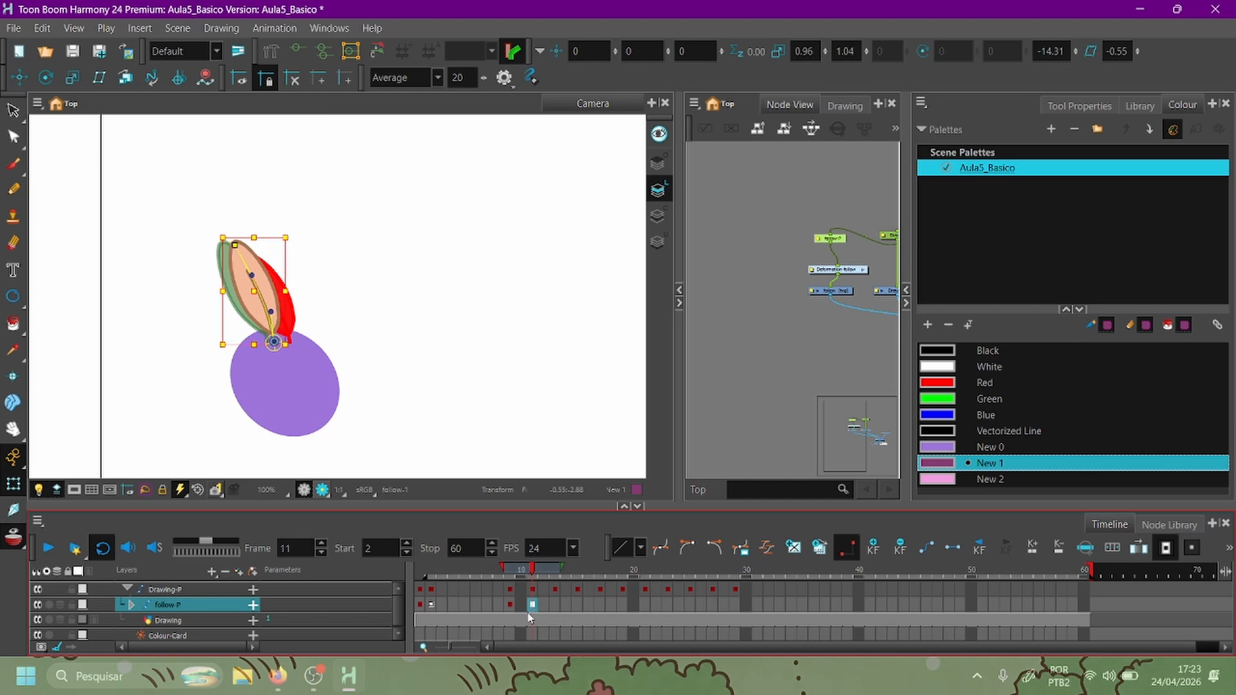
key(comma)
key(comma)
key(period)
key(period)
key(comma)
key(comma)
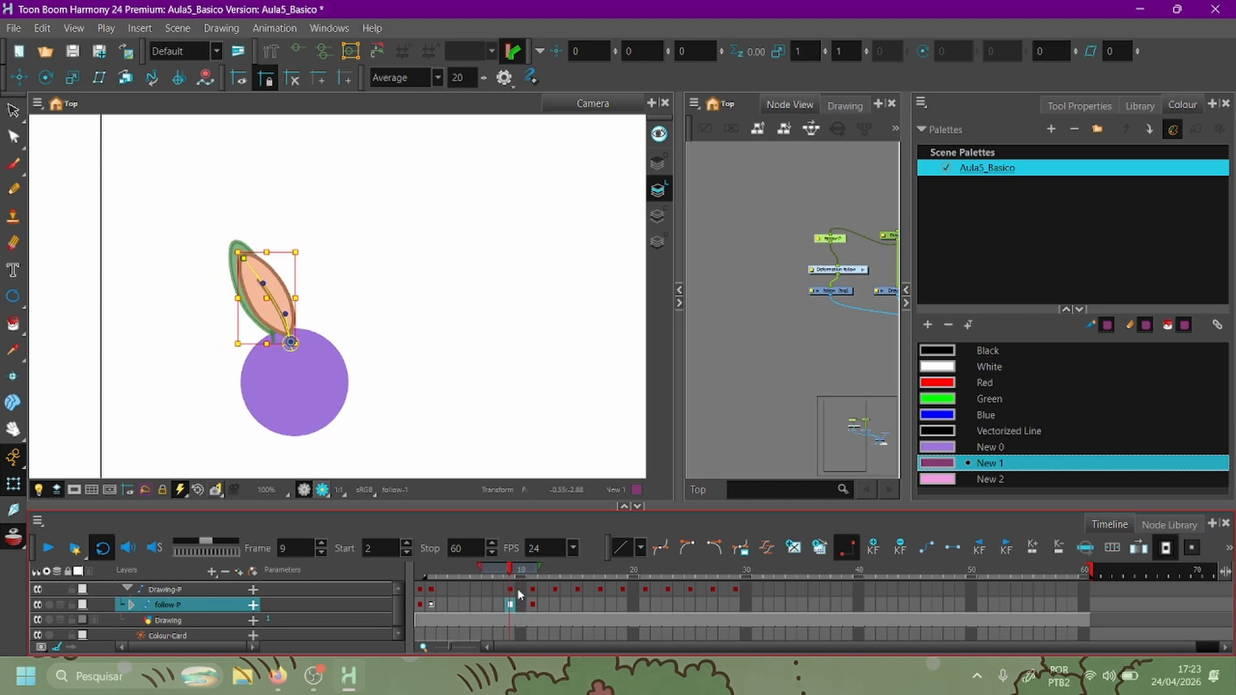
key(period)
key(period)
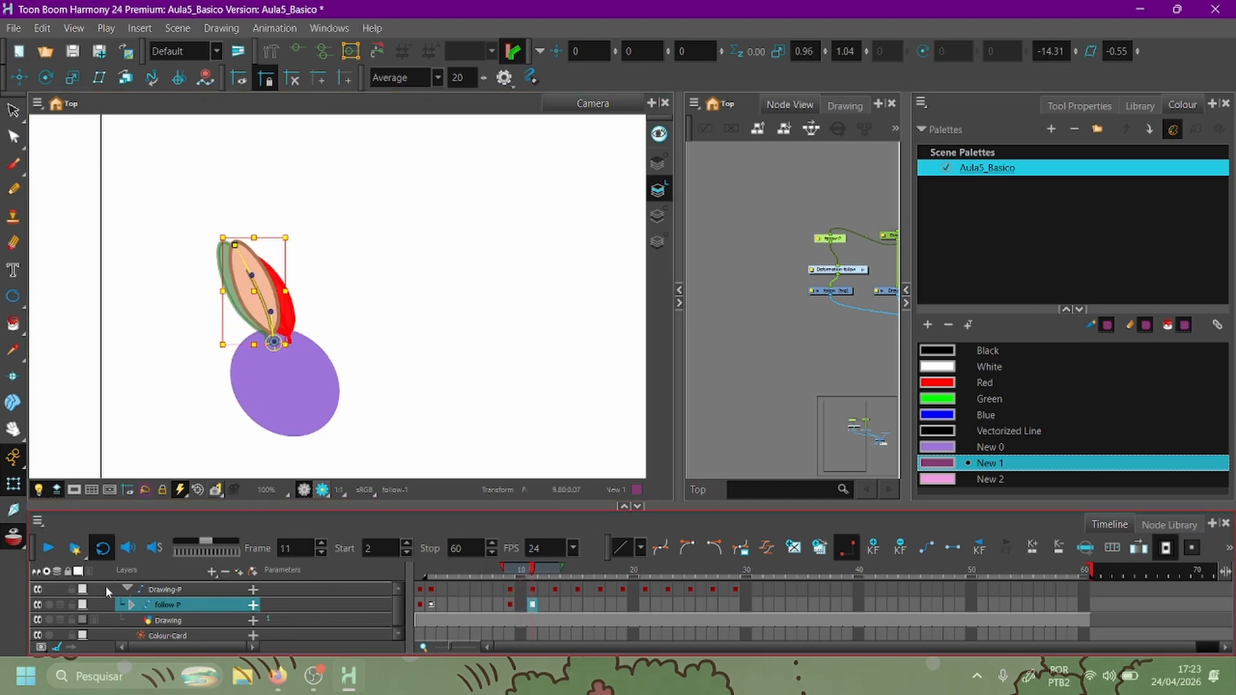
Rename the parent peg of the circle and leaf as furta-p in its layer properties.
click(126, 588)
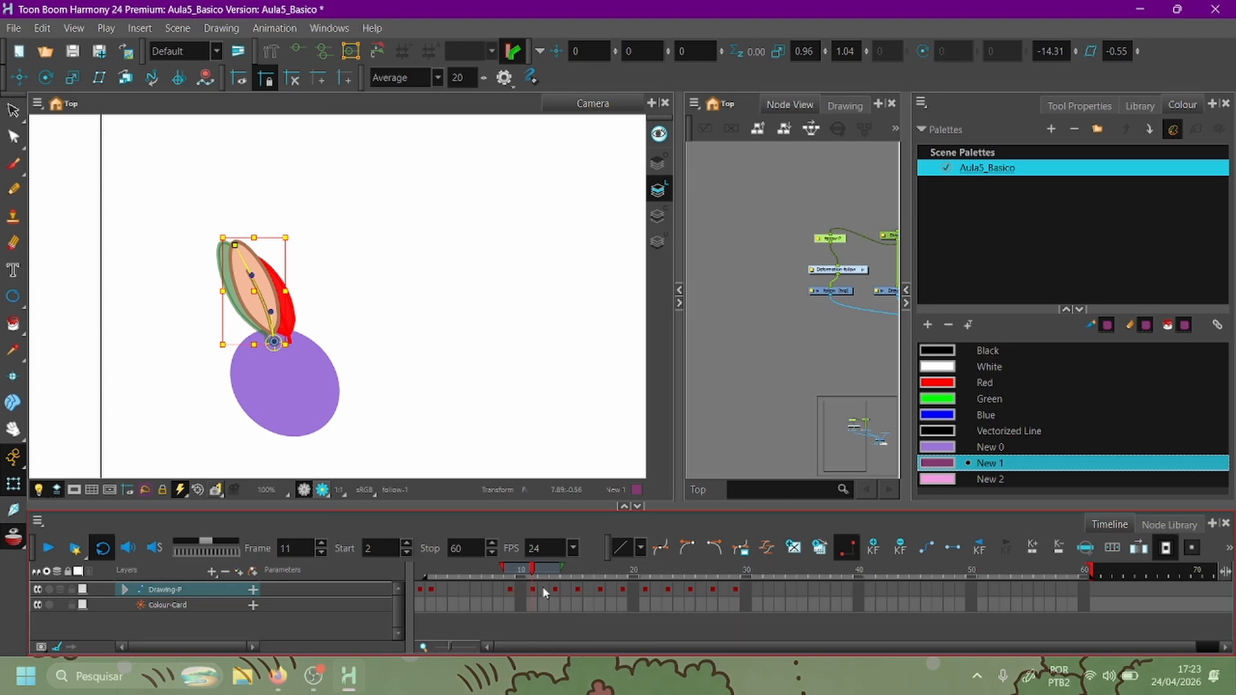
click(782, 364)
drag(854, 363, 811, 358)
drag(867, 228, 864, 191)
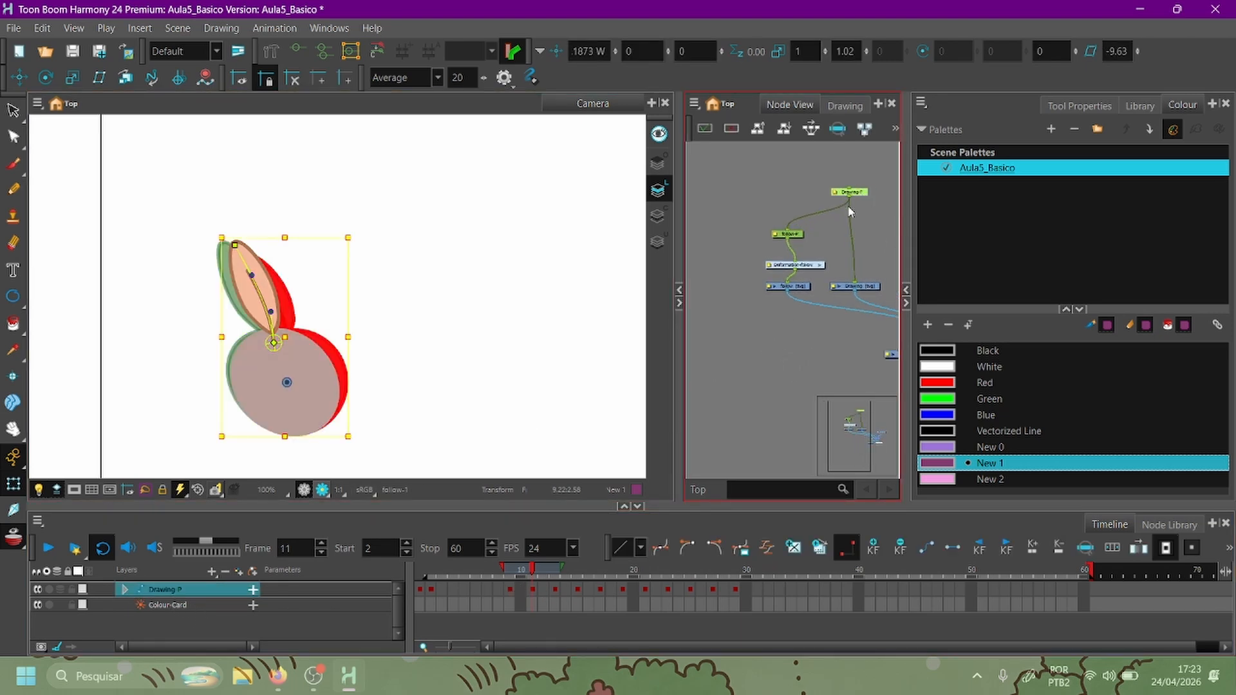
double_click(837, 197)
key(ctrl+a)
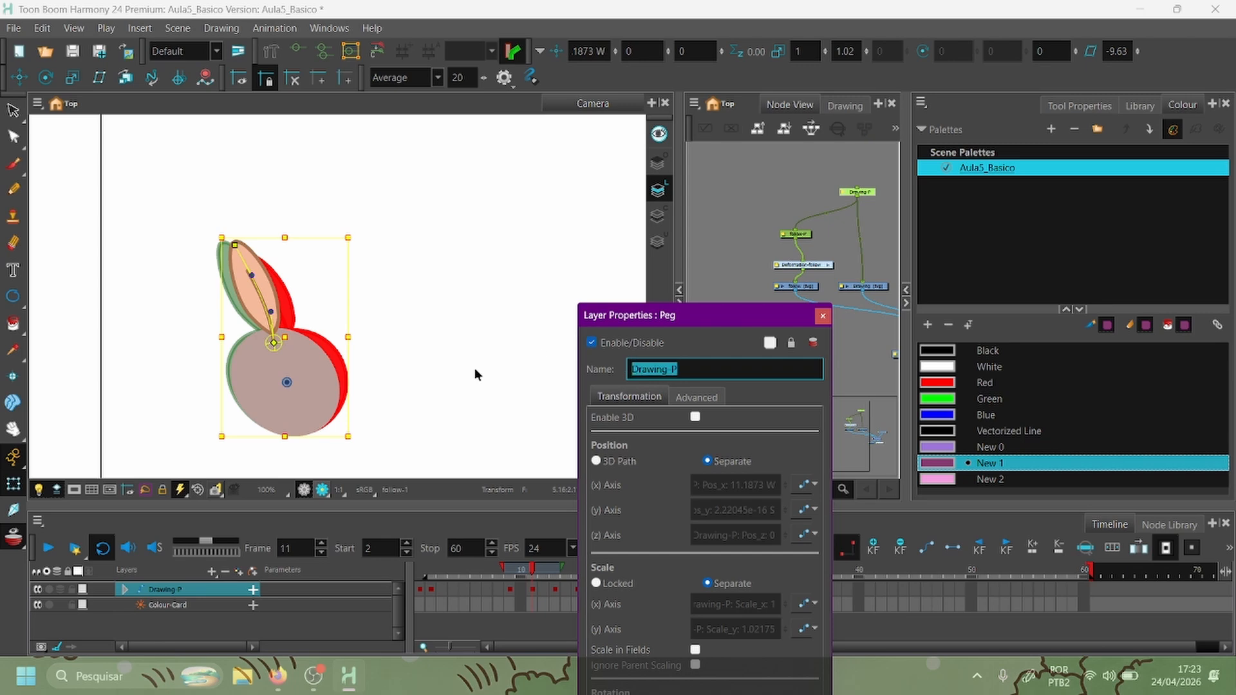
text(furta-p)
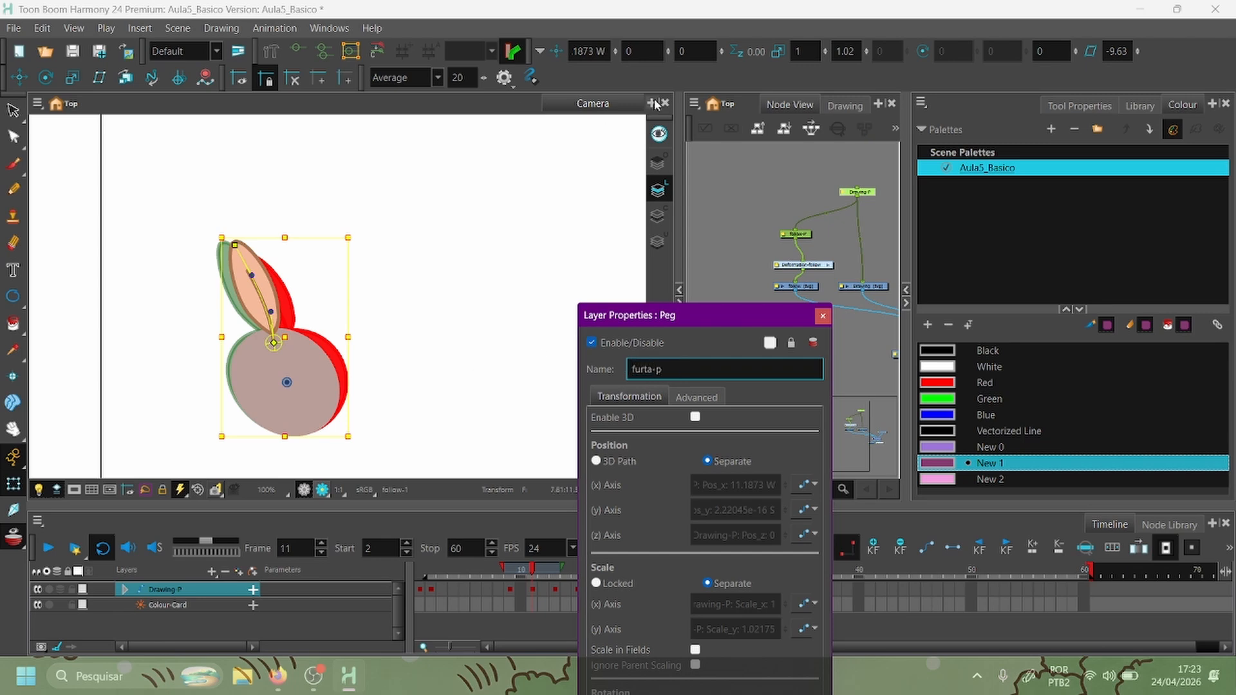
drag(723, 313, 630, 72)
click(694, 655)
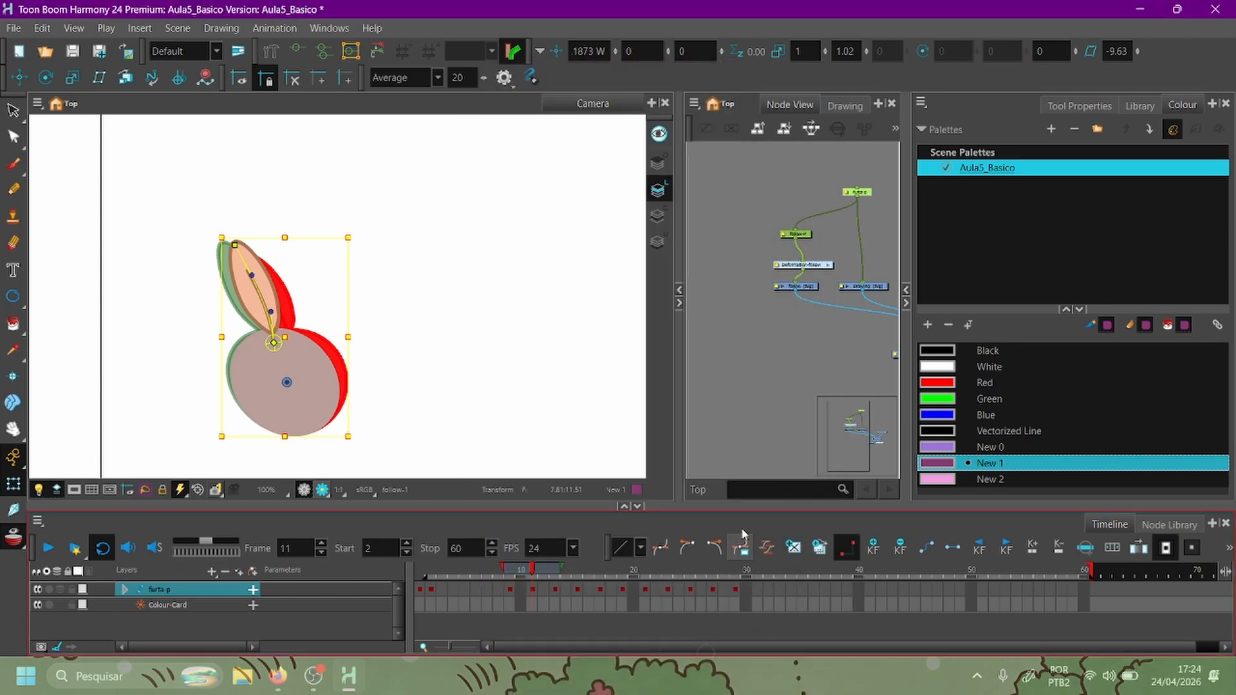
Expand the furta-p layer and examine the separate keyframes of the circle and the follow-P leaf peg at frame 11.
click(748, 343)
click(527, 584)
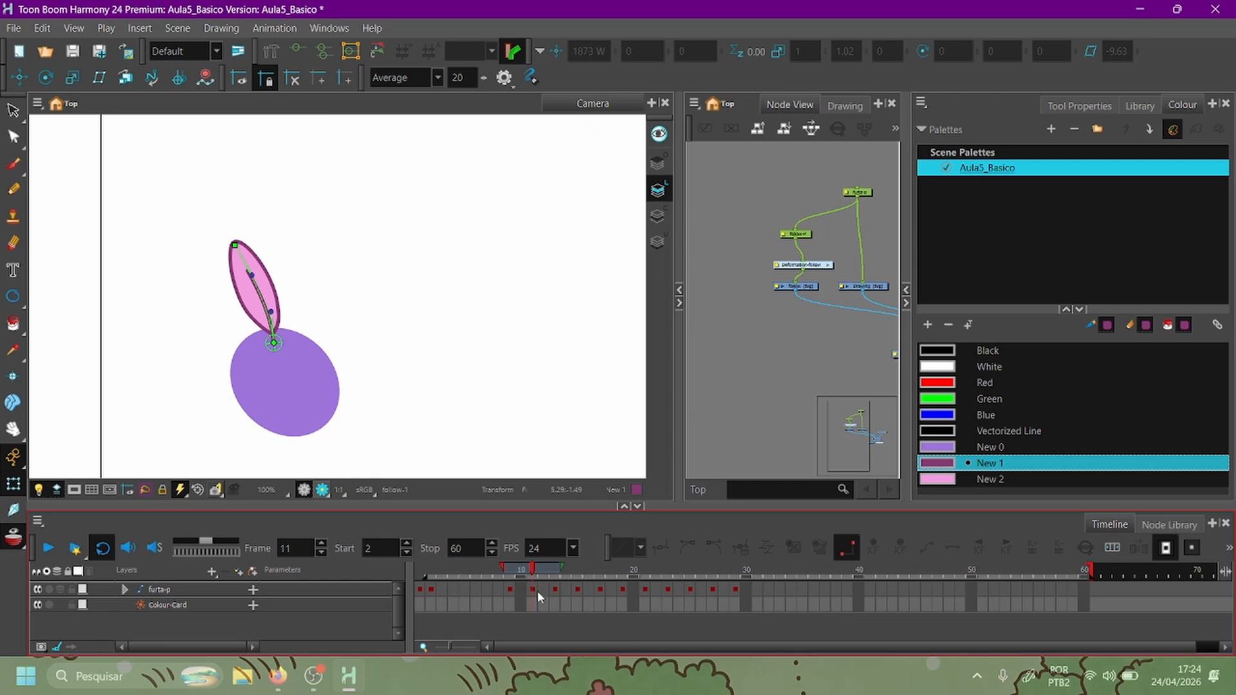
click(536, 589)
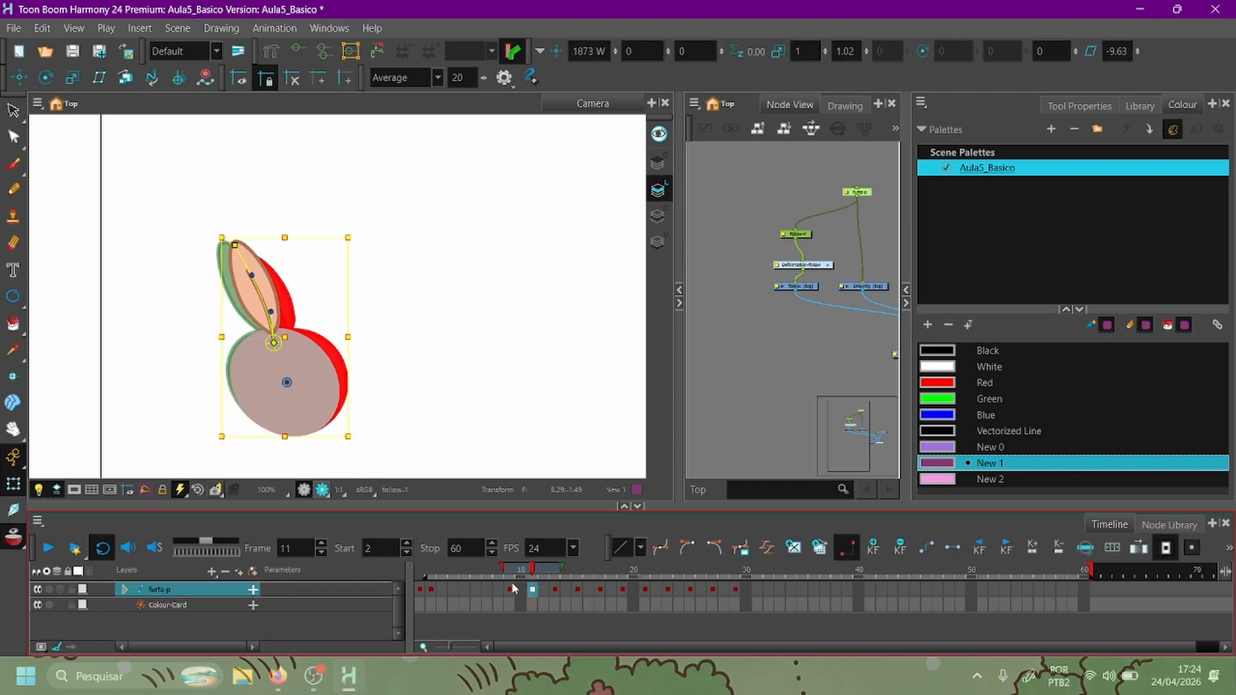
click(125, 589)
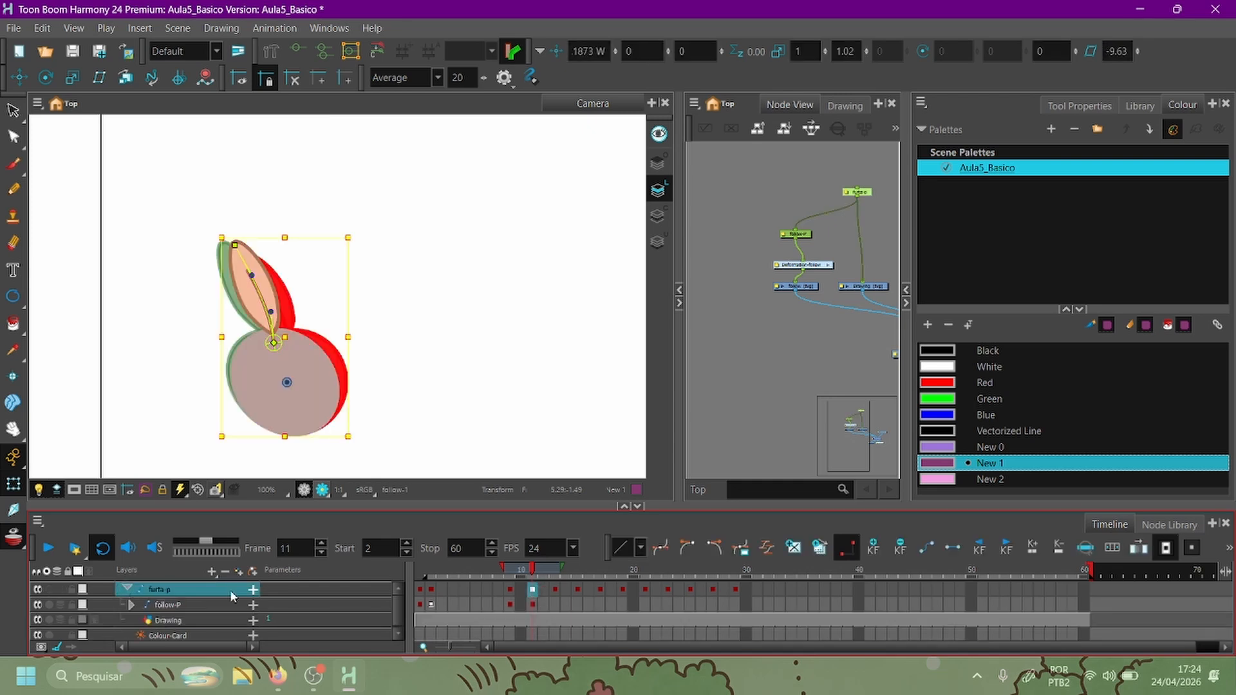
click(532, 604)
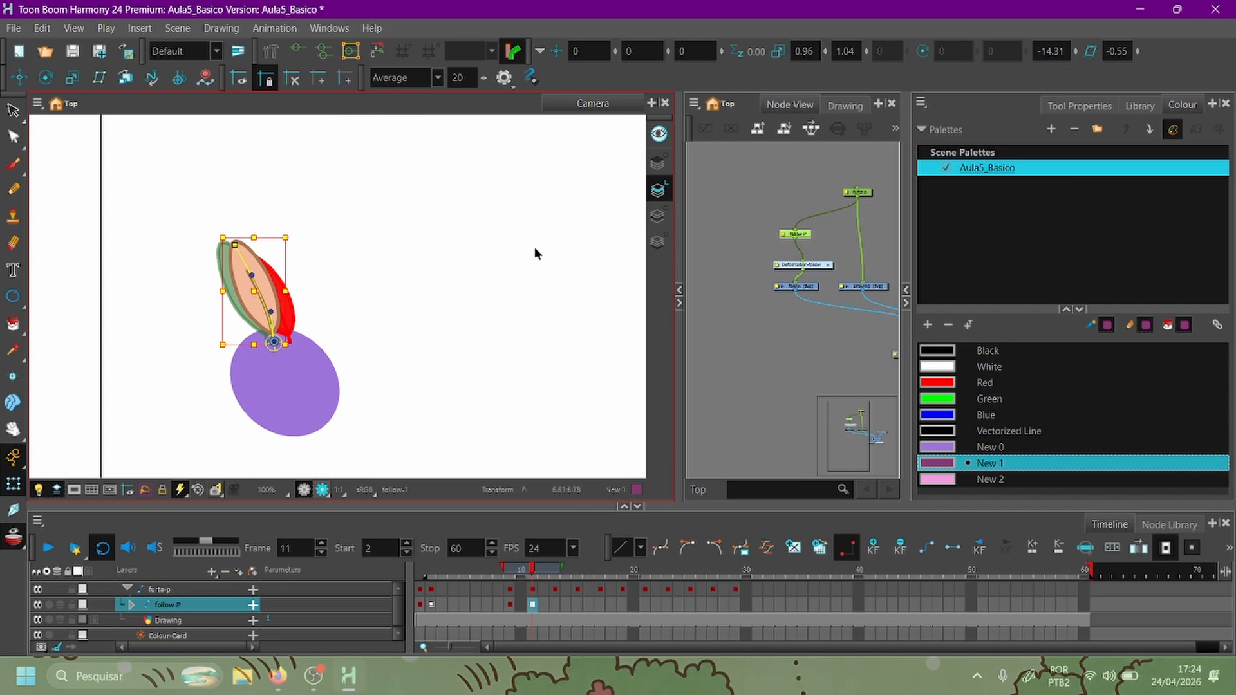
click(528, 603)
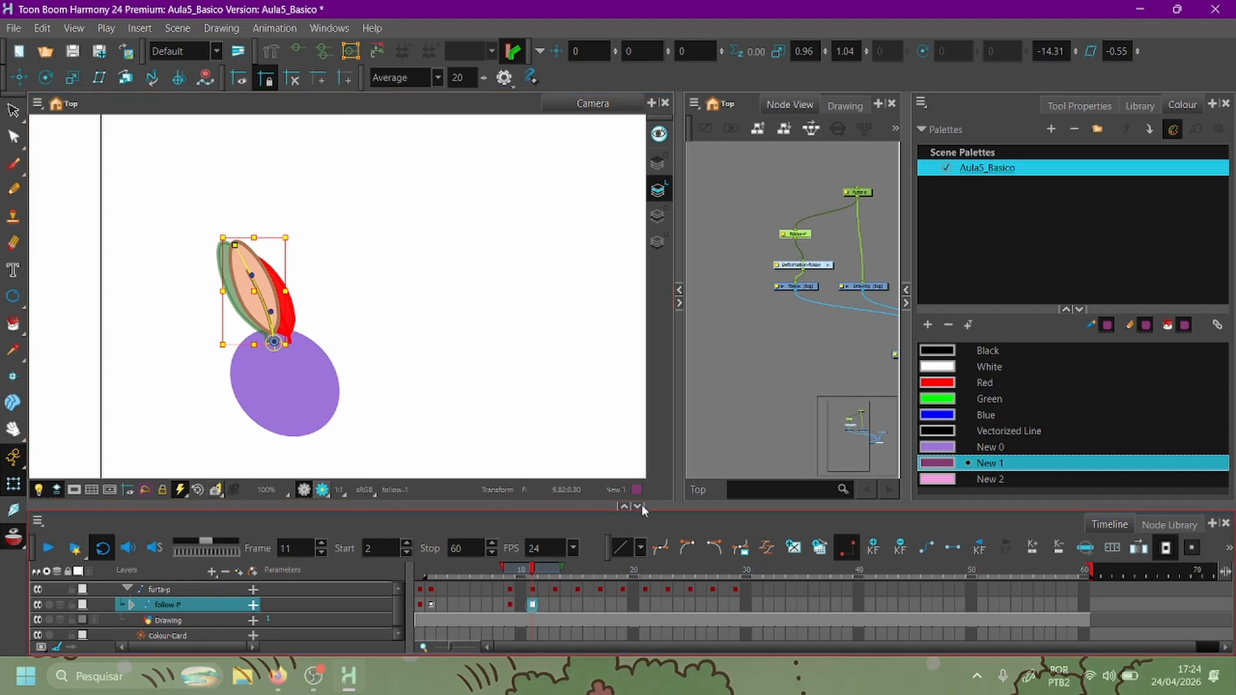
mouse_move(534, 573)
mouse_down()
mouse_move(508, 573)
mouse_move(791, 572)
mouse_move(522, 570)
mouse_move(585, 560)
mouse_move(687, 573)
mouse_move(504, 575)
mouse_move(531, 588)
mouse_up()
click(760, 374)
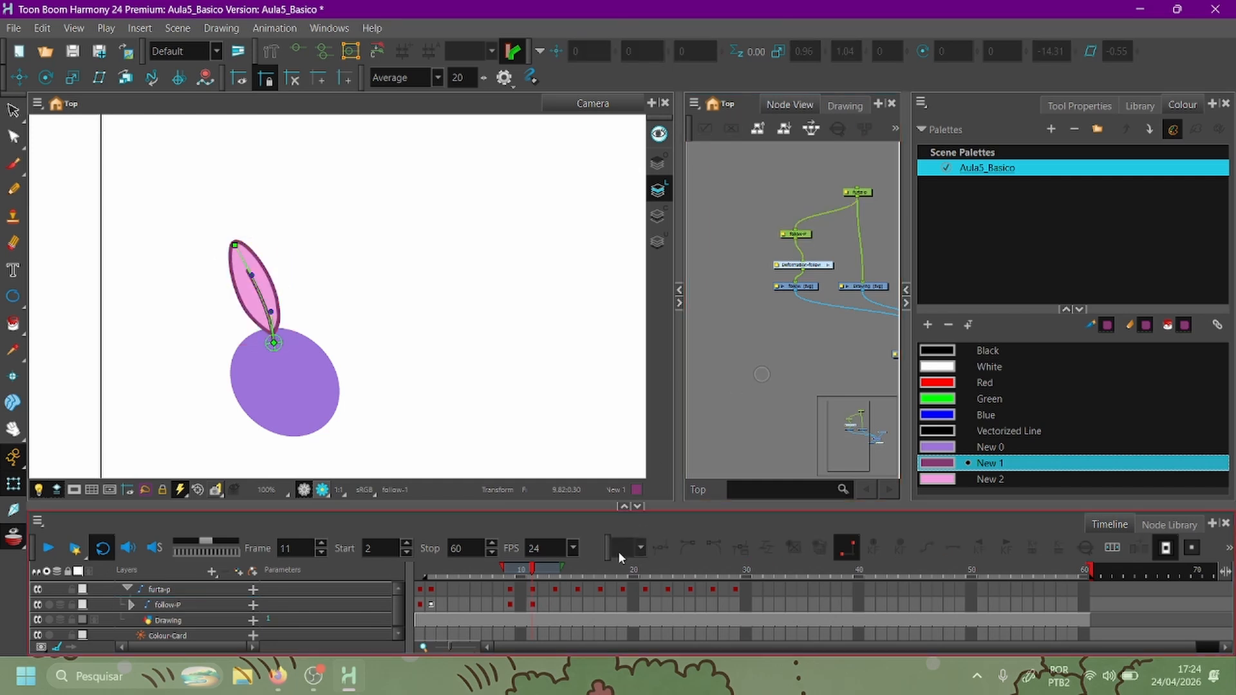
Rotate the leaf peg further at frame 11, to about -25.71°, and clear the selection.
click(533, 605)
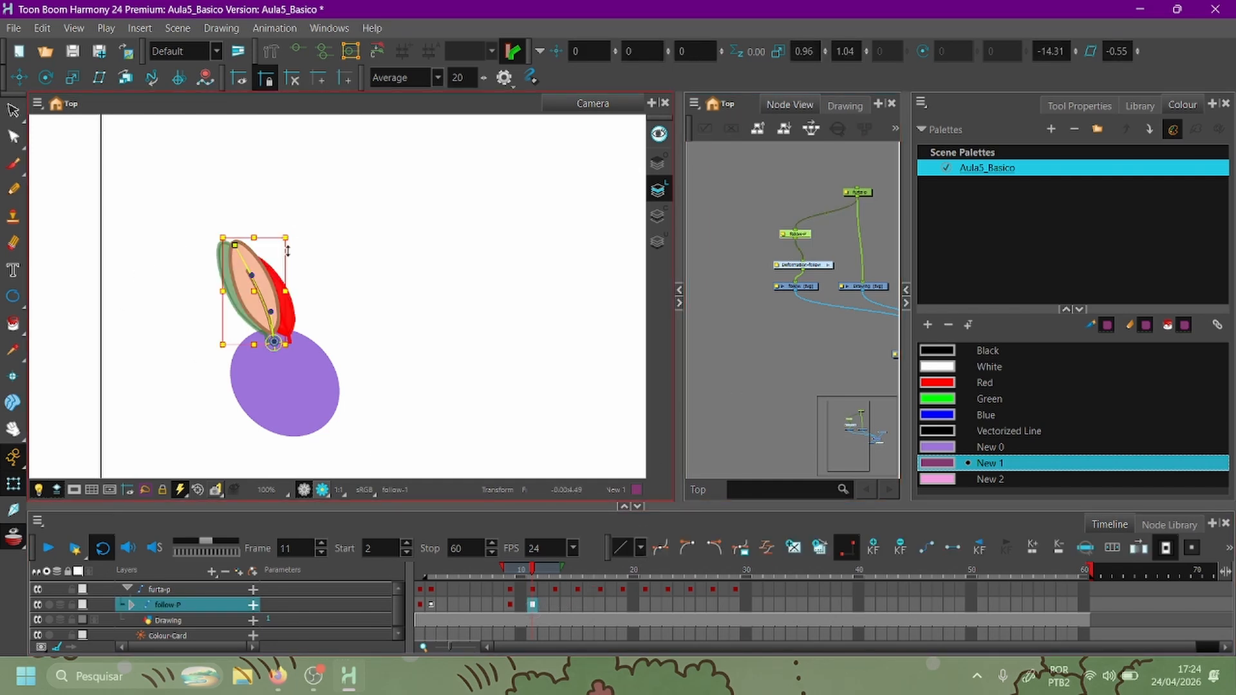
drag(298, 234, 315, 243)
click(760, 360)
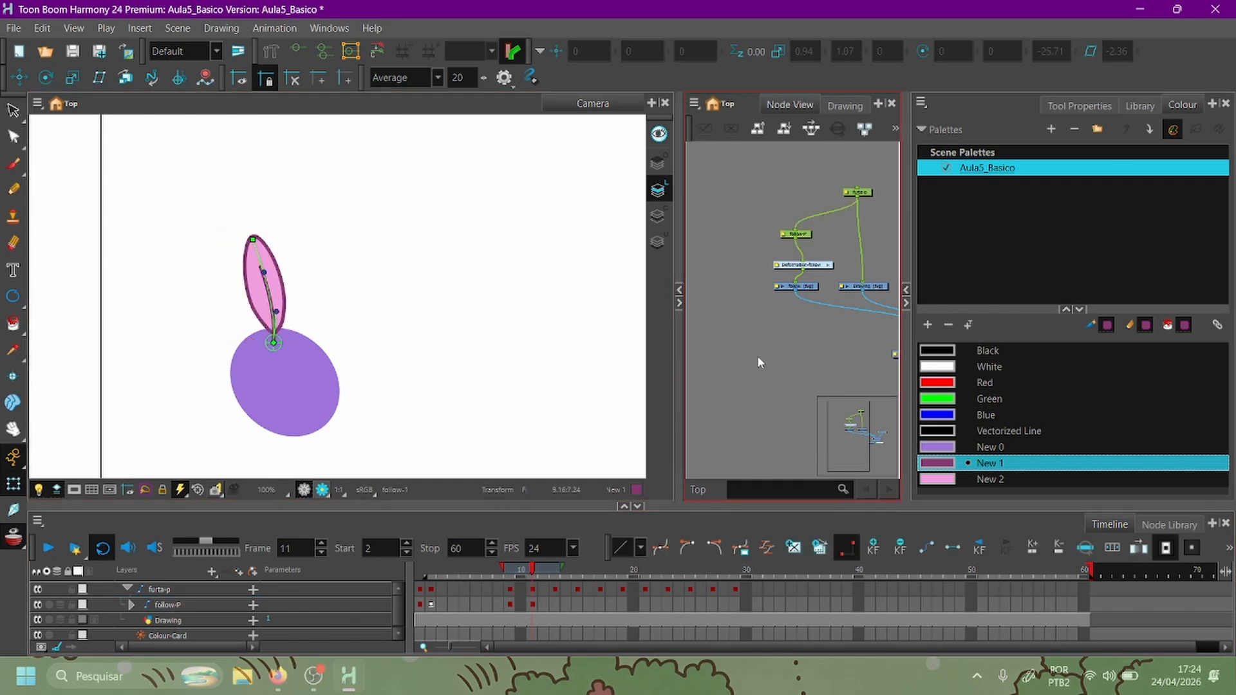
Bend the leaf at frame 11 by adjusting its curve handles and lowering its tip point, and clear the selection.
click(265, 272)
drag(275, 314, 270, 313)
drag(253, 240, 256, 251)
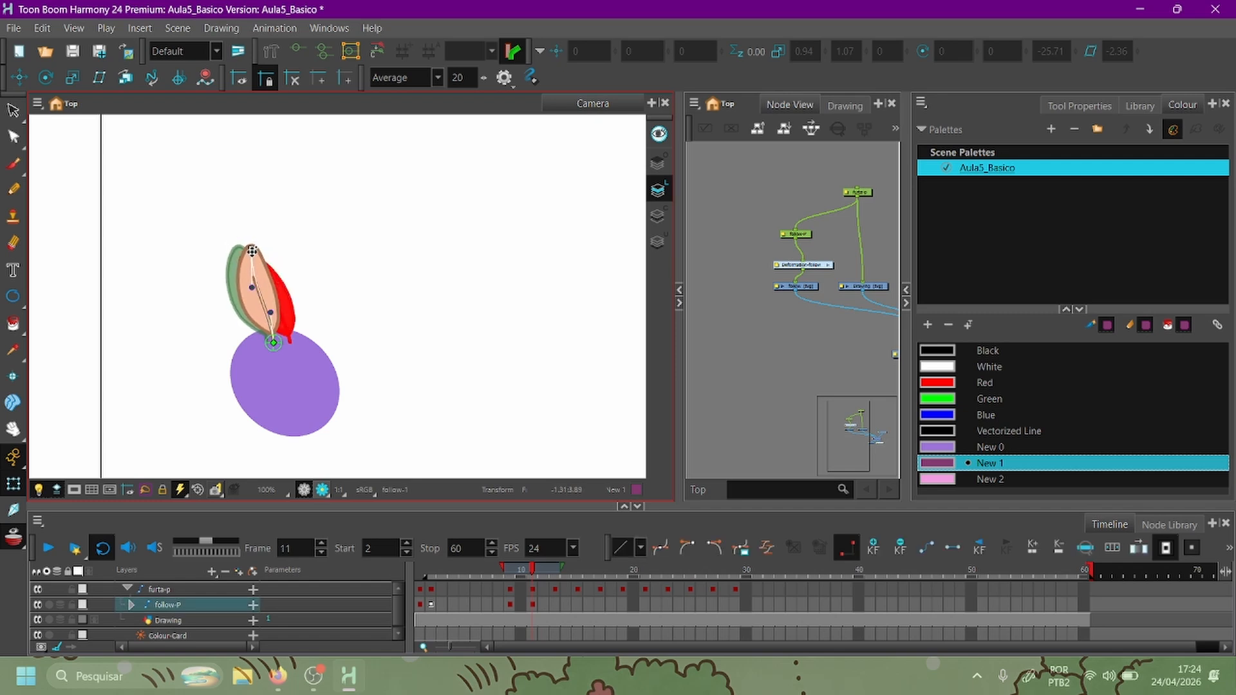
click(826, 391)
Check the leaf's motion from frame 9 and rotate its peg to about -32.86° at frame 13.
drag(511, 576, 532, 577)
drag(519, 580, 557, 584)
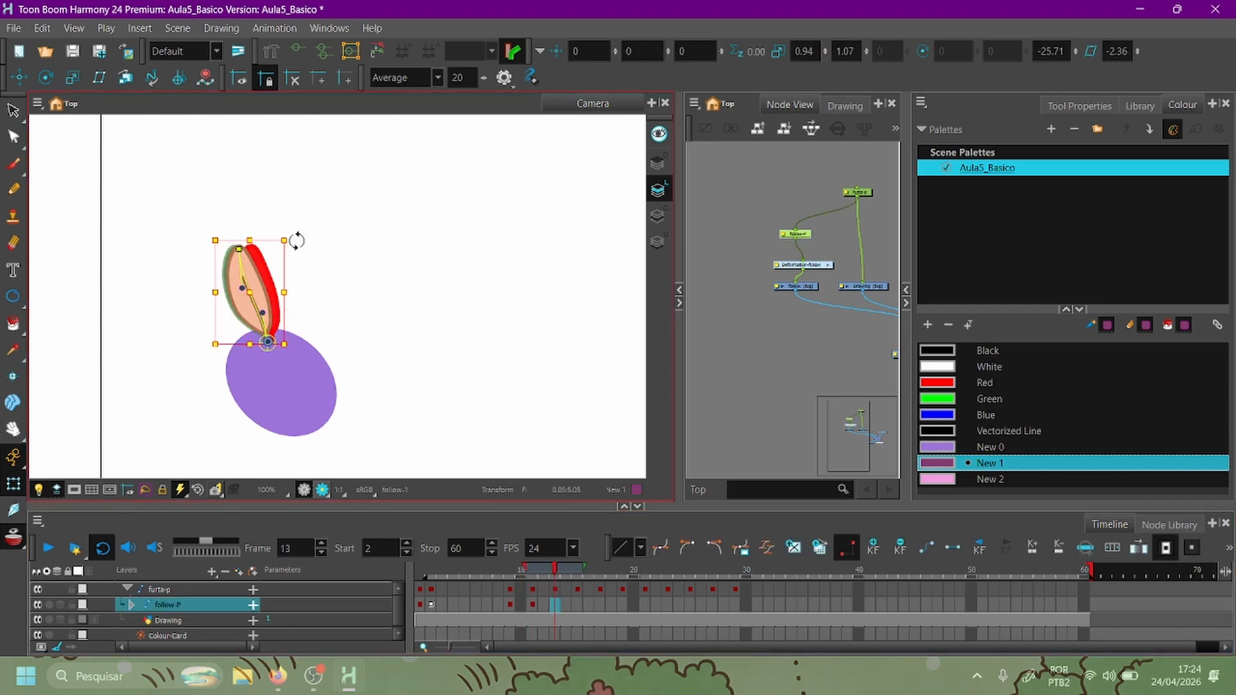
drag(298, 241, 308, 247)
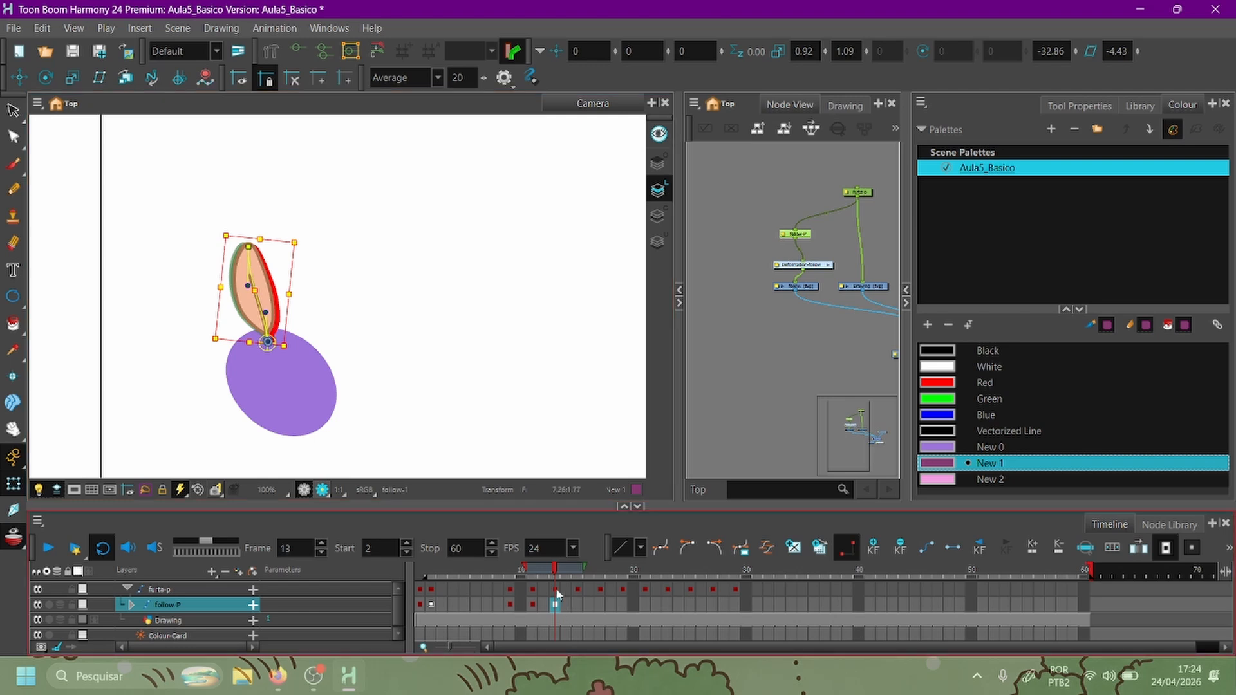
Rotate the leaf peg slightly at frame 15, to about -36.19°, and clear the selection.
click(577, 586)
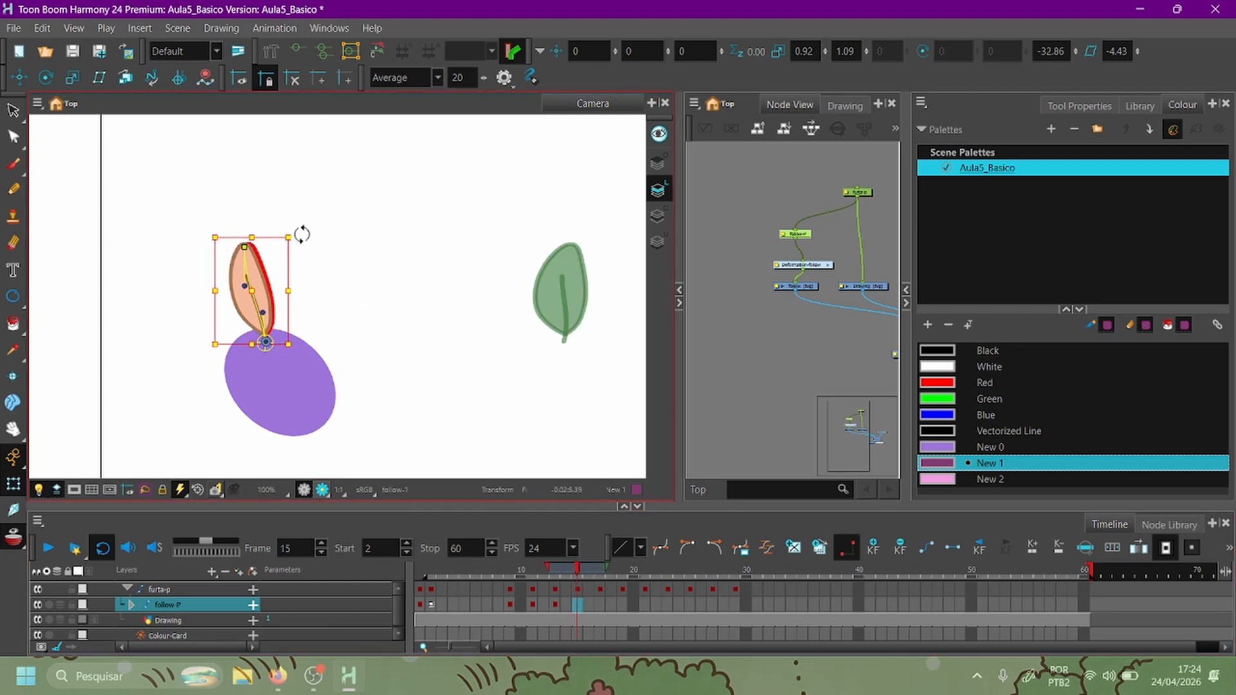
mouse_move(302, 234)
mouse_down()
mouse_move(317, 234)
mouse_move(306, 234)
mouse_up()
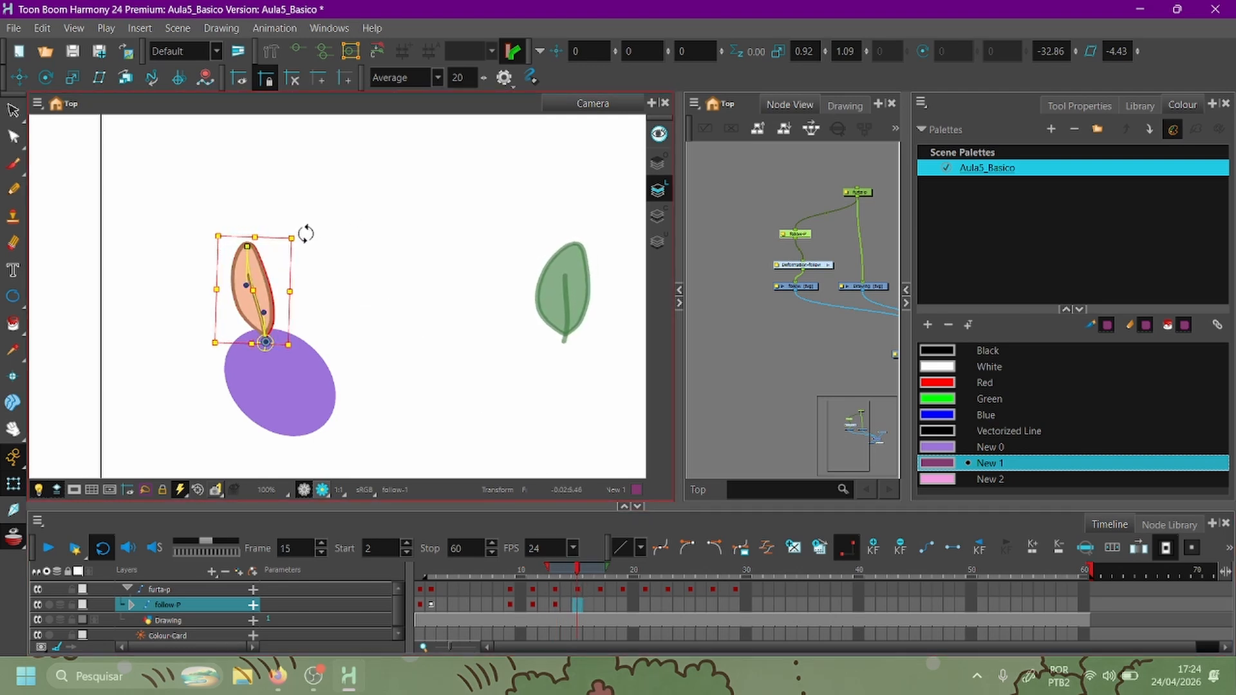
click(781, 469)
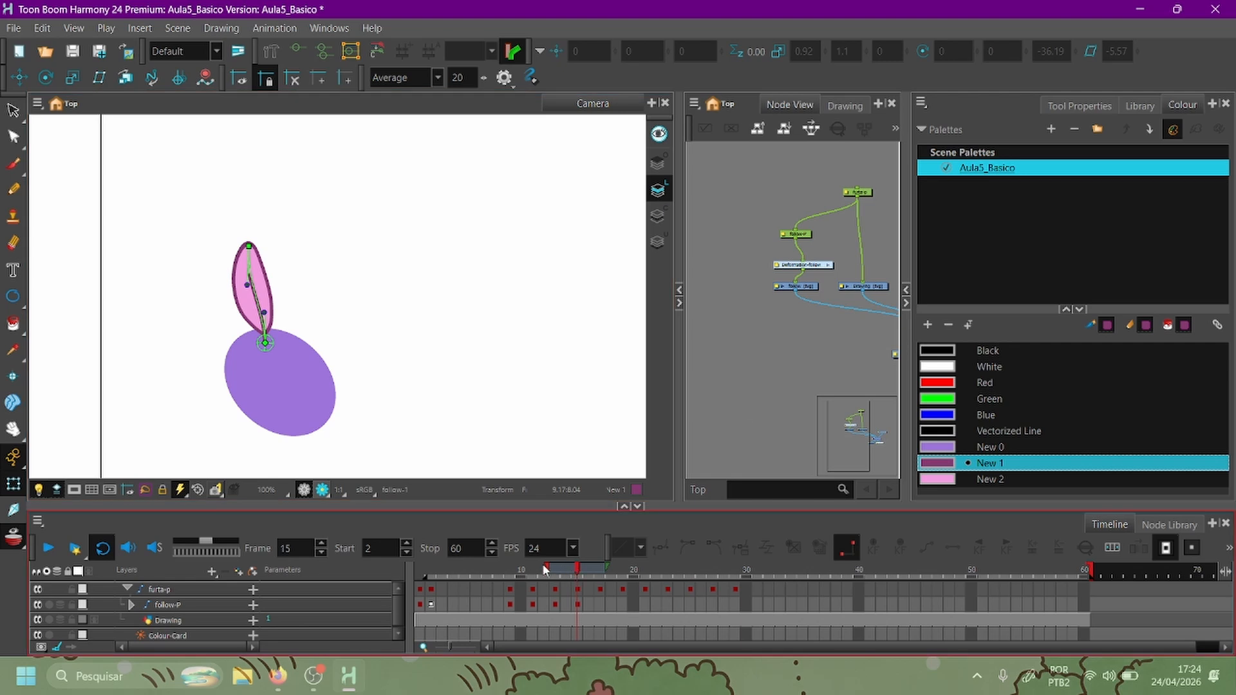
Reshape the leaf at frame 17 by raising its tip point and reversing its curve, and clear the selection.
drag(543, 568, 597, 602)
click(597, 602)
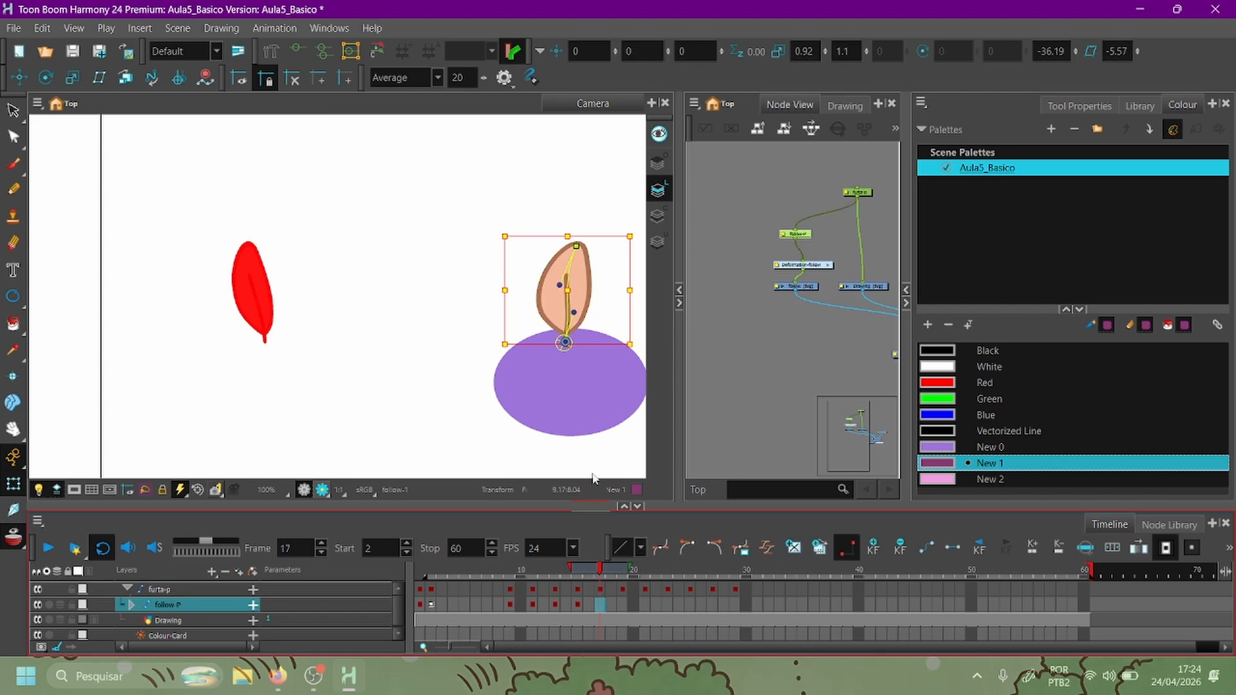
drag(433, 301, 334, 253)
scroll(365, 238, down, 2)
click(399, 190)
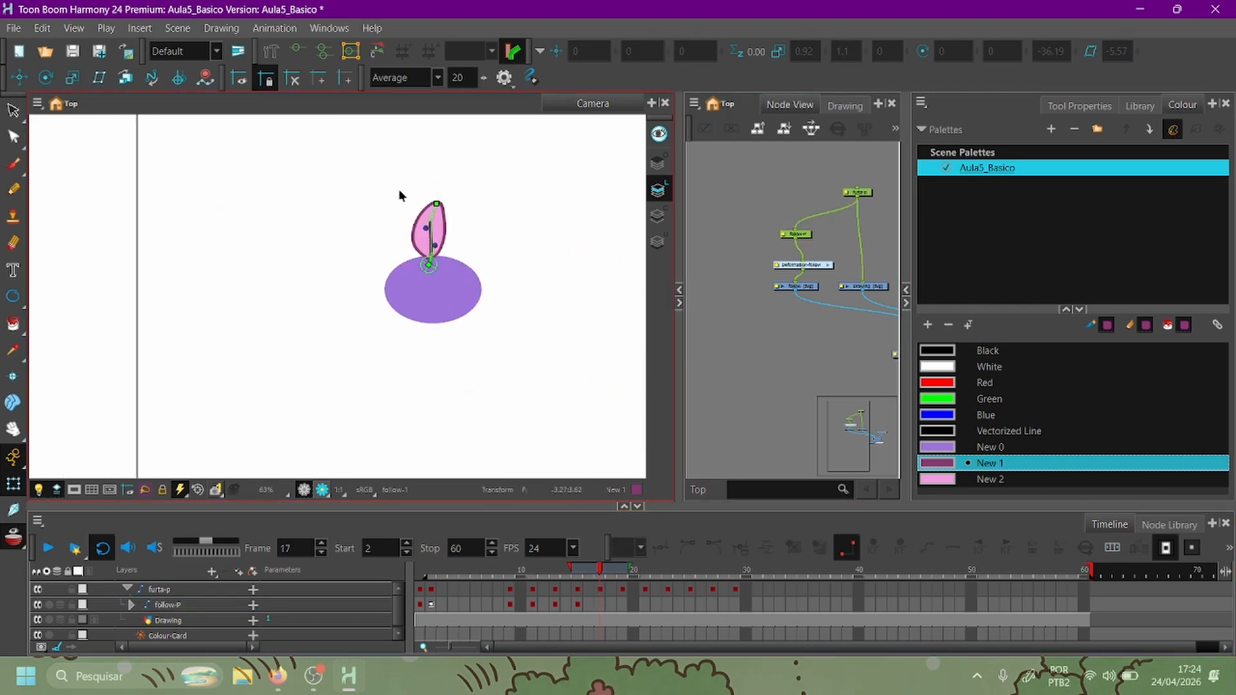
drag(437, 206, 440, 197)
click(739, 382)
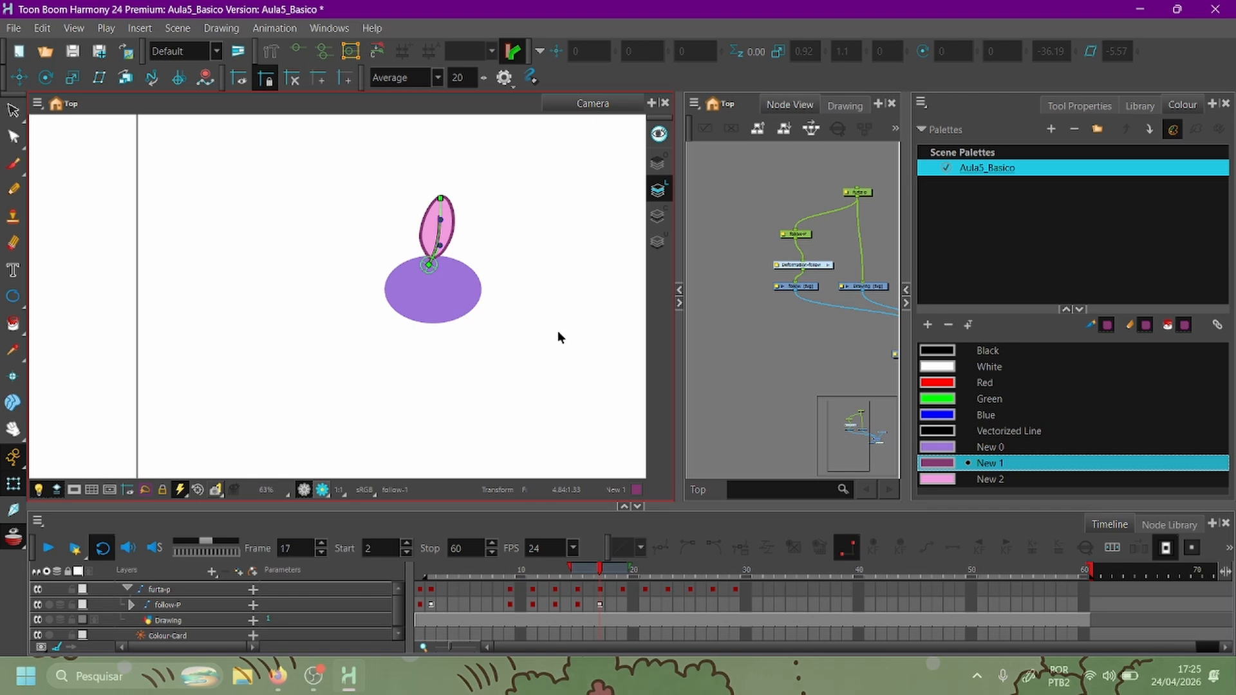
Rotate the leaf peg to about 71.93° at frame 17 so the leaf trails behind the stretched circle.
drag(447, 216, 334, 222)
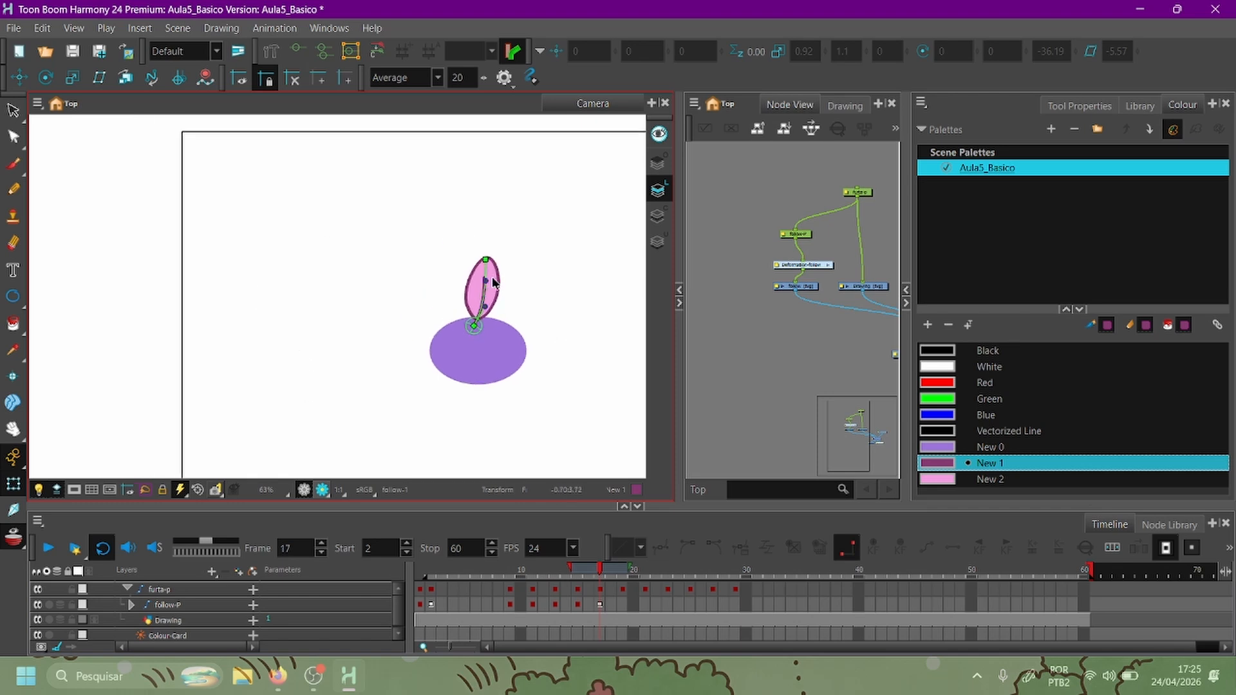
click(493, 280)
click(515, 280)
click(493, 282)
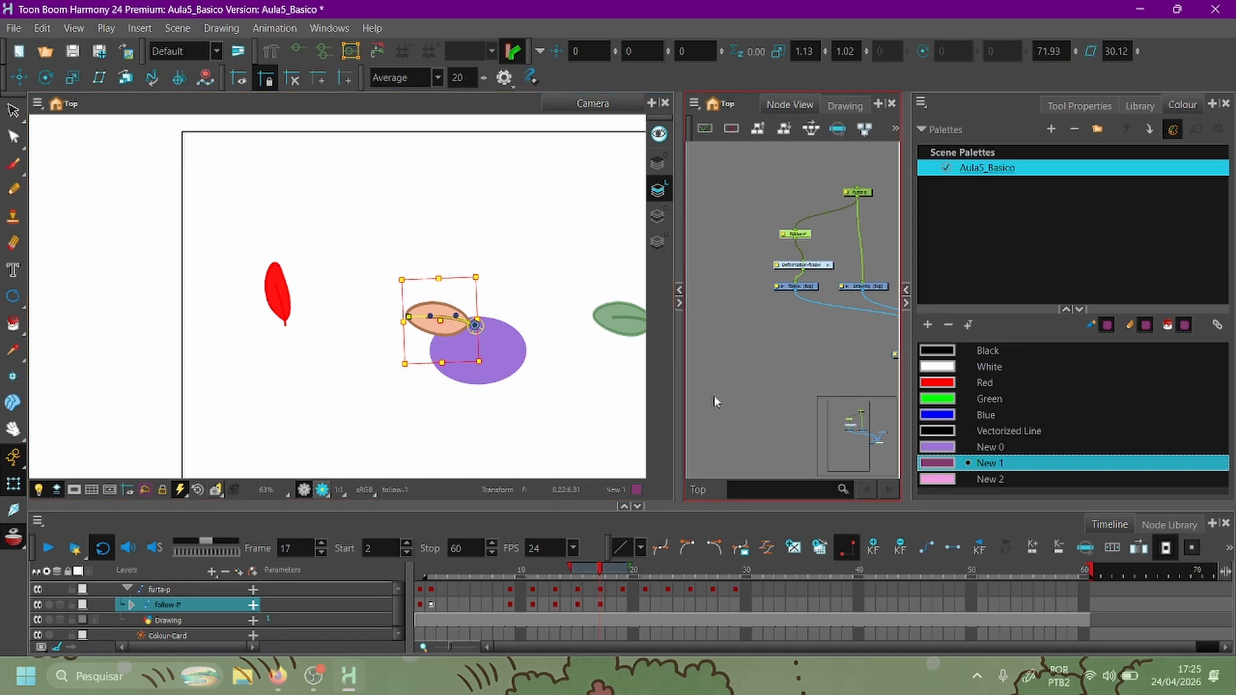
Lengthen the leaf at frame 17 by pulling its deformation tip point farther behind the circle.
click(605, 575)
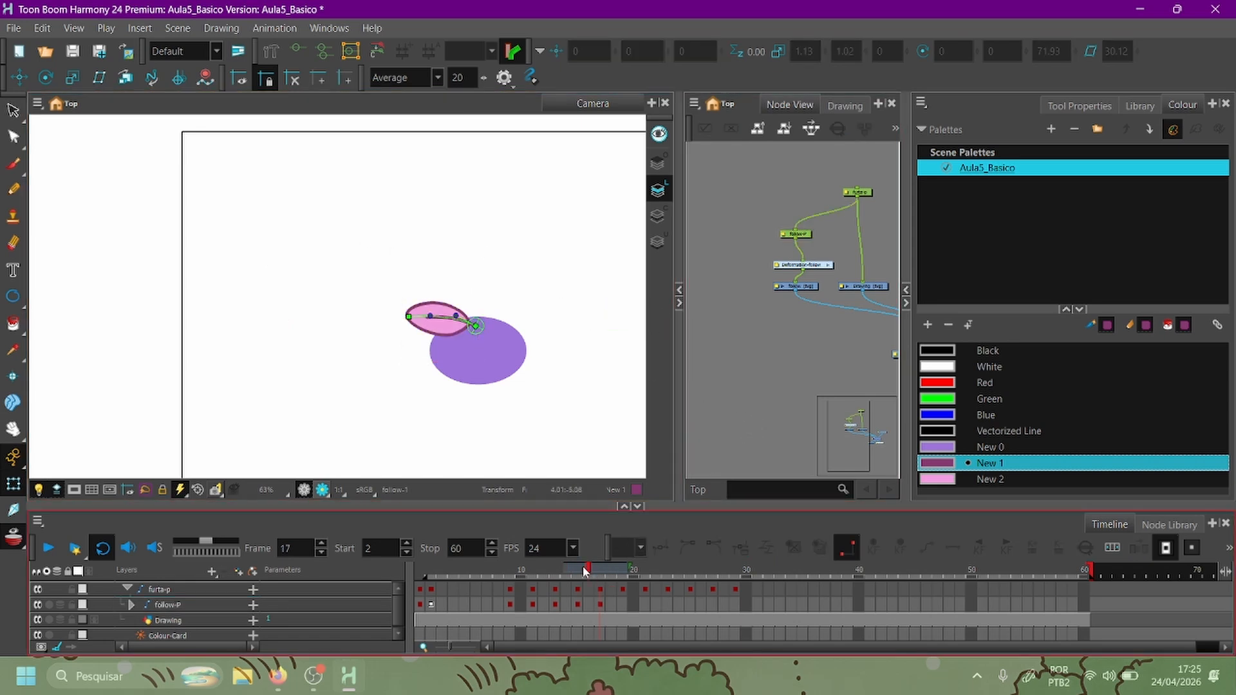
drag(585, 570, 616, 571)
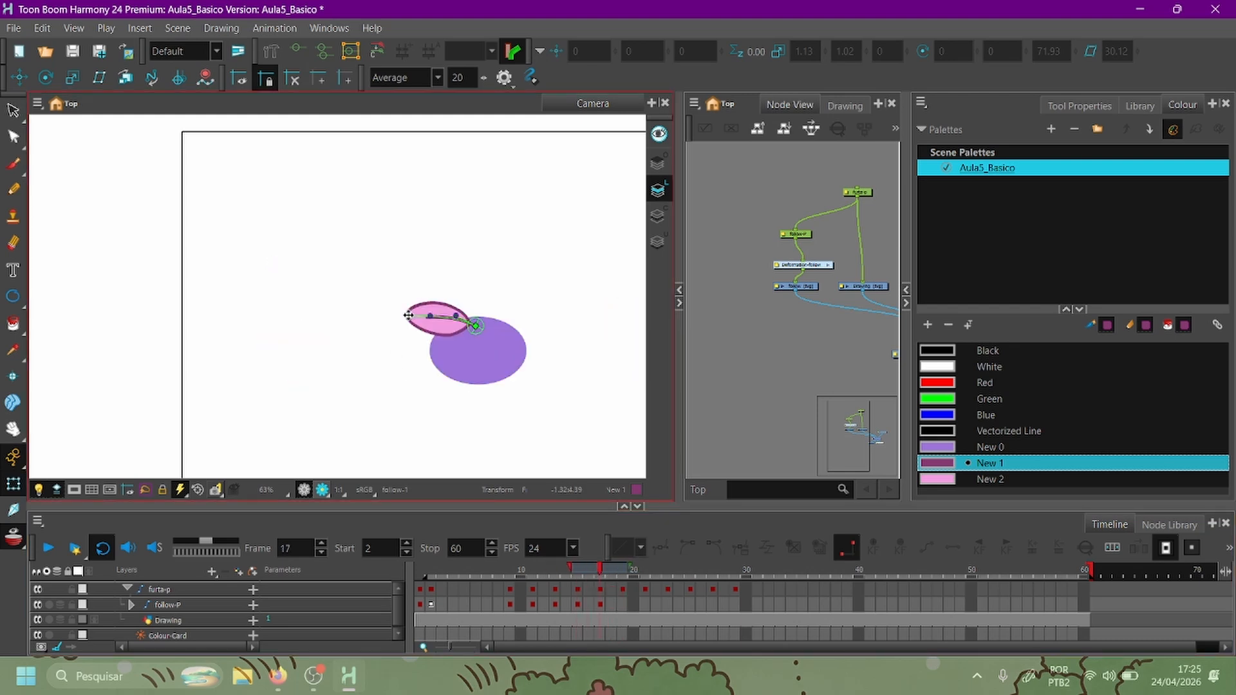
mouse_move(408, 316)
mouse_down()
mouse_move(398, 307)
mouse_move(444, 314)
mouse_move(390, 310)
mouse_up()
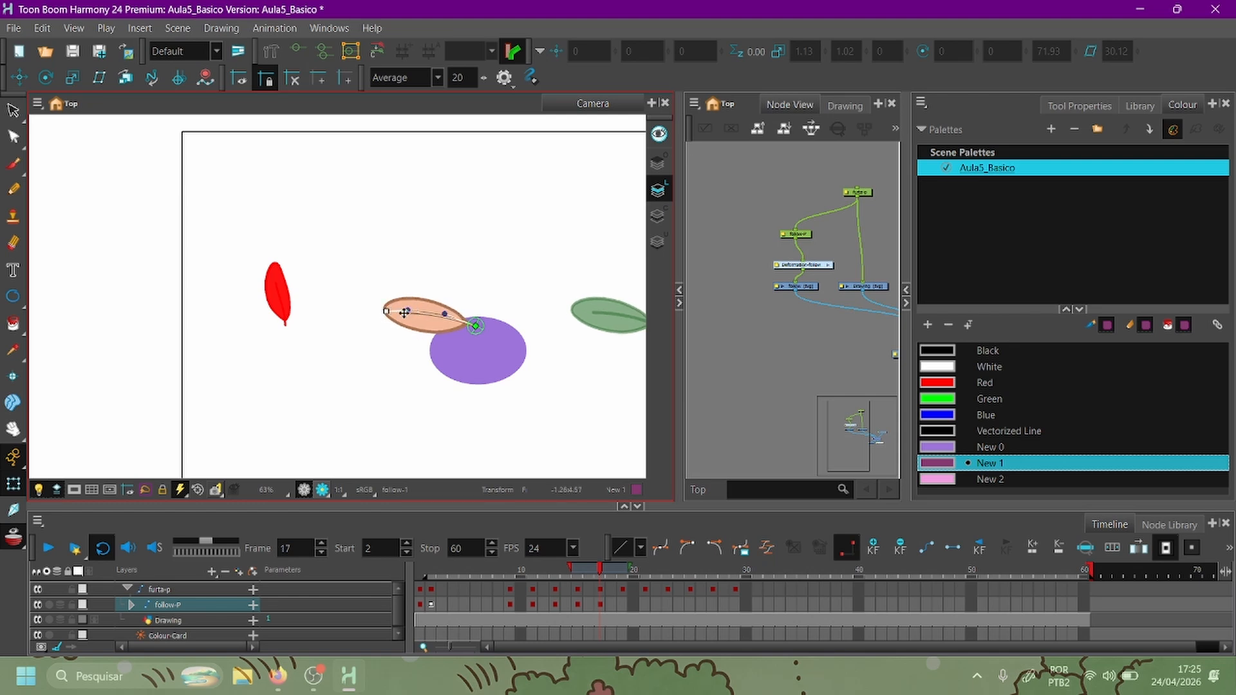
Stretch the leaf farther backward at frame 19 by moving its tip point away from the circle.
click(618, 572)
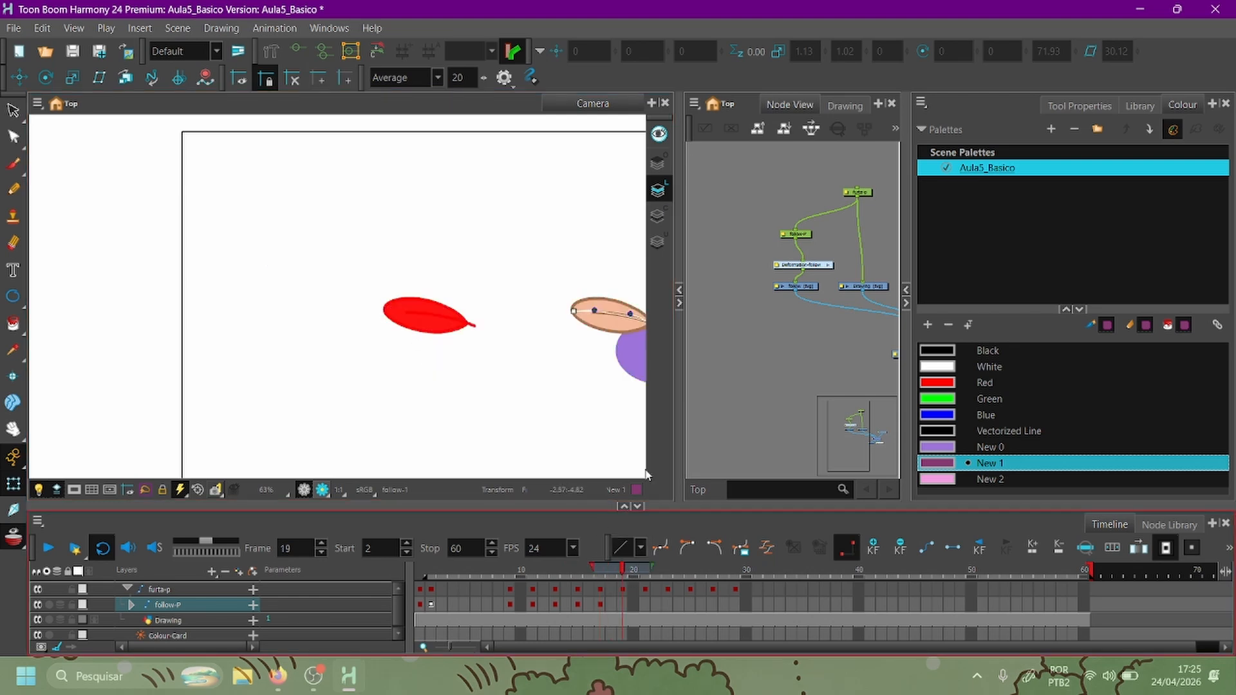
drag(535, 346, 333, 314)
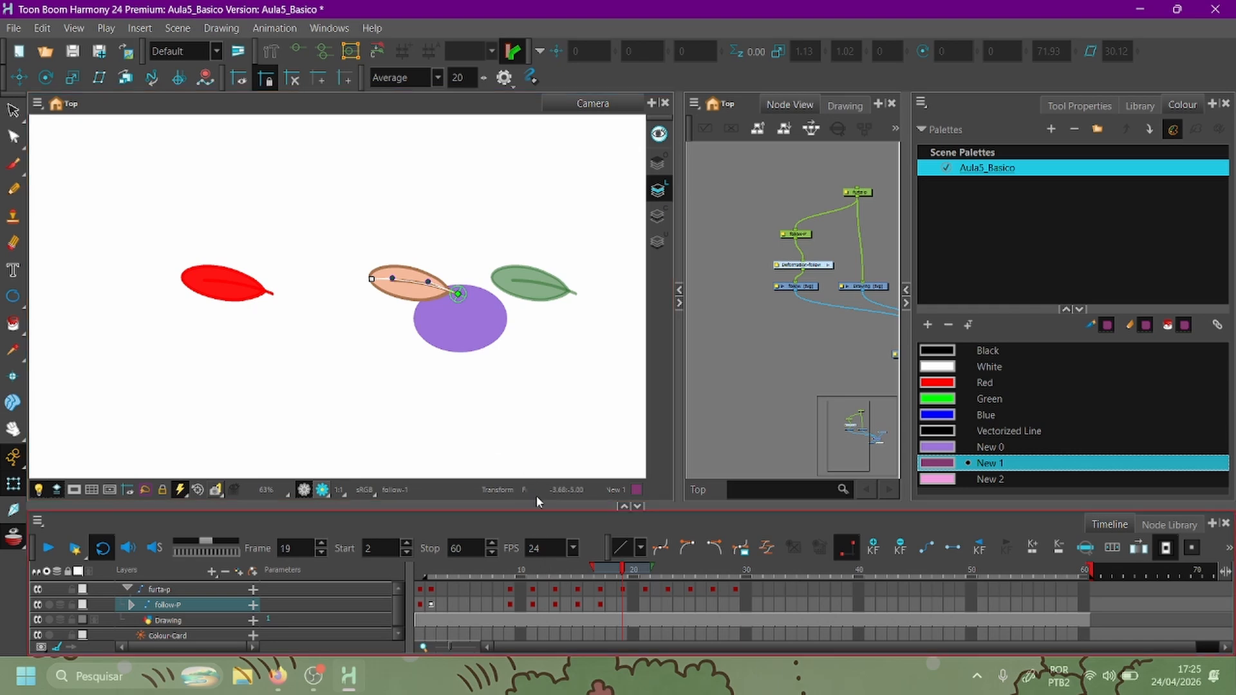
click(624, 606)
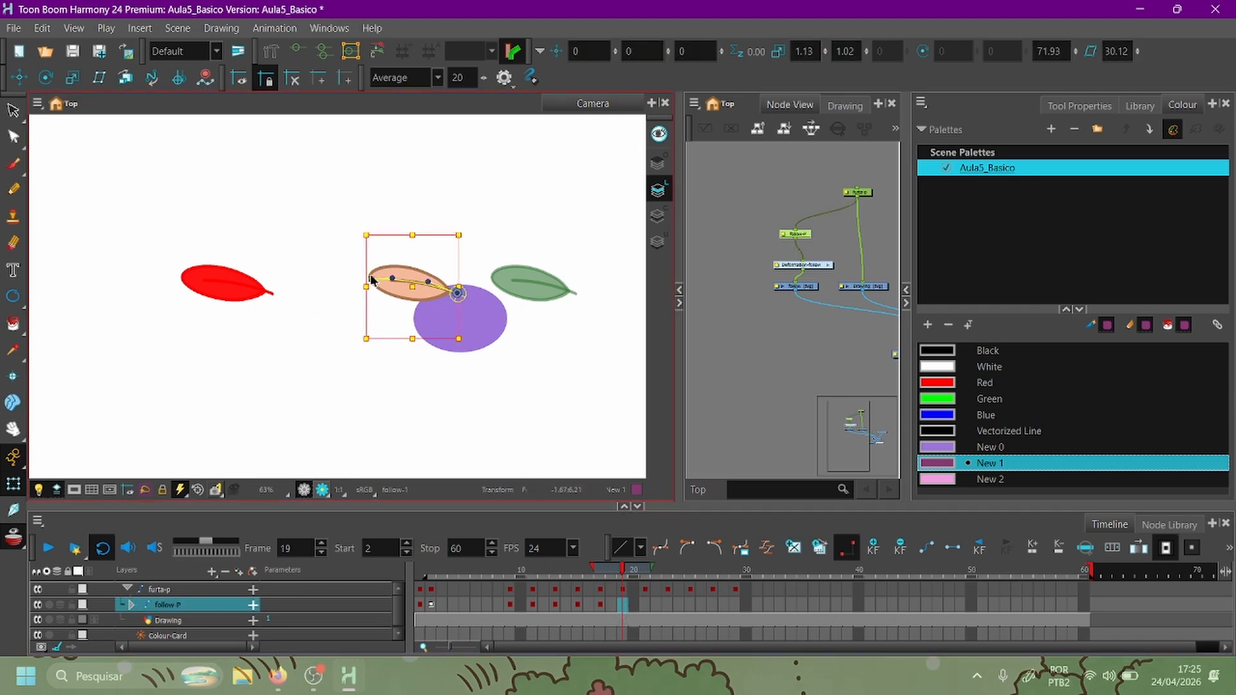
click(318, 268)
drag(372, 278, 345, 278)
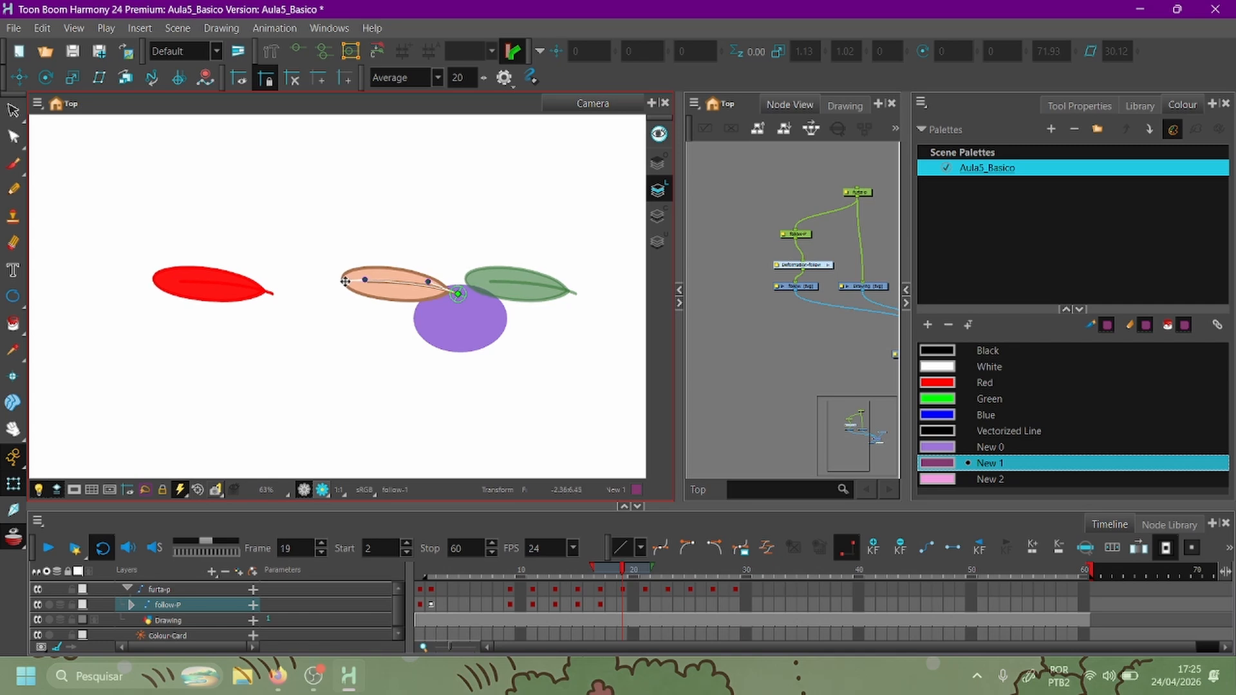
click(625, 603)
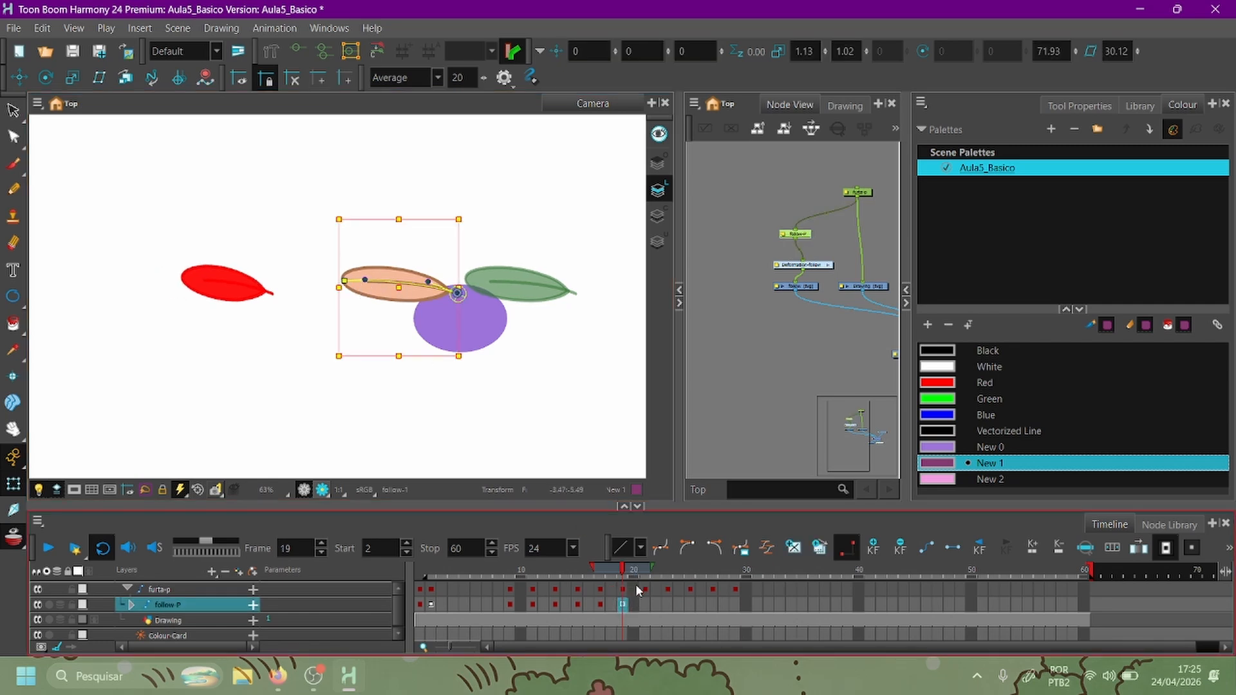
Shorten the leaf slightly at frame 21 by moving its tip point back toward the circle.
drag(623, 569, 646, 571)
key(space)
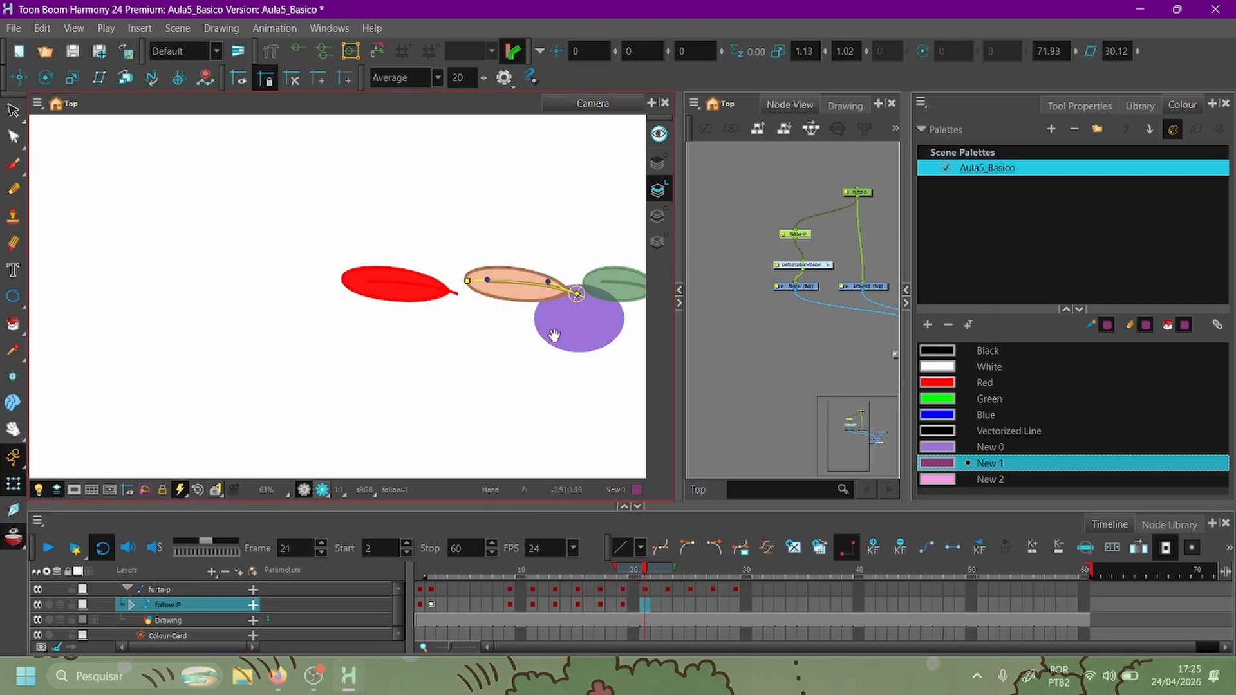
drag(491, 300, 413, 291)
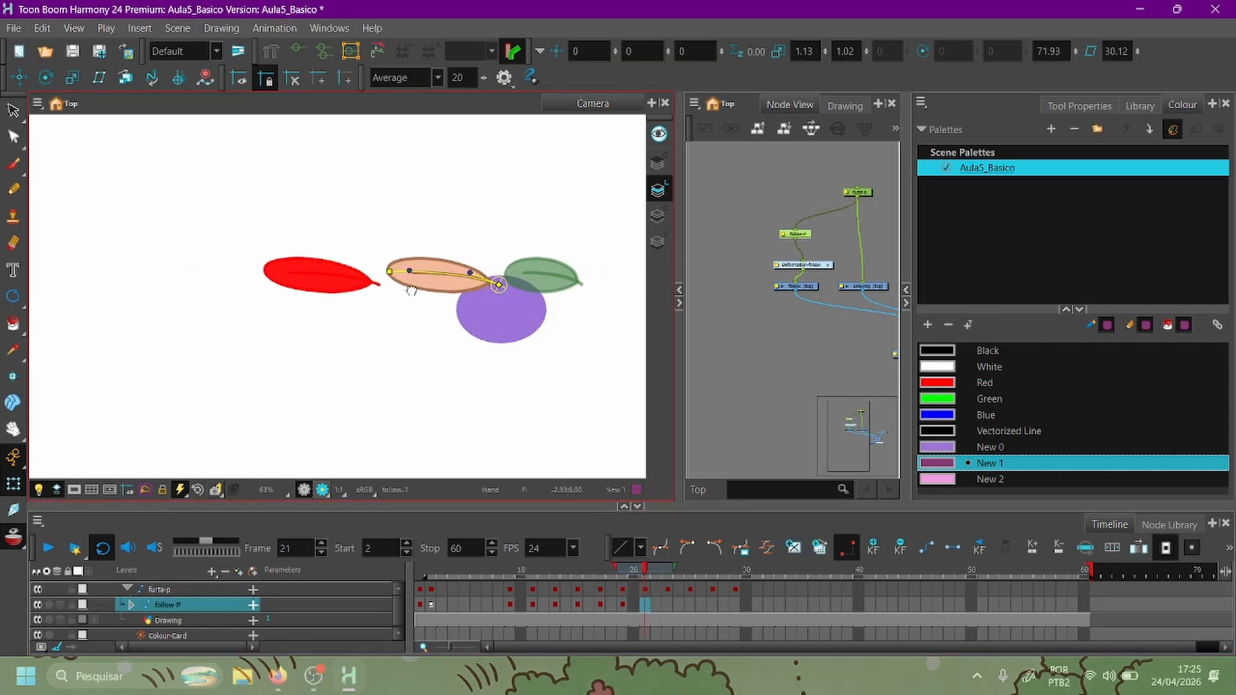
click(573, 357)
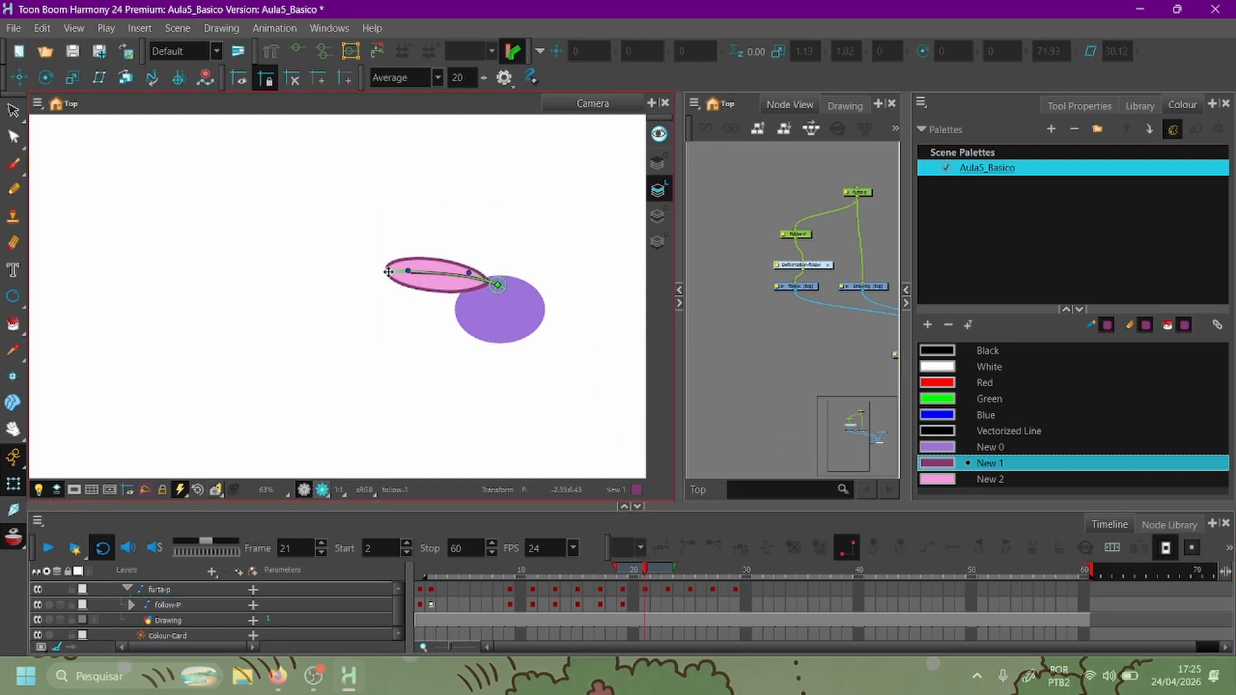
mouse_move(388, 271)
mouse_down()
mouse_move(475, 277)
mouse_move(403, 274)
mouse_up()
click(645, 605)
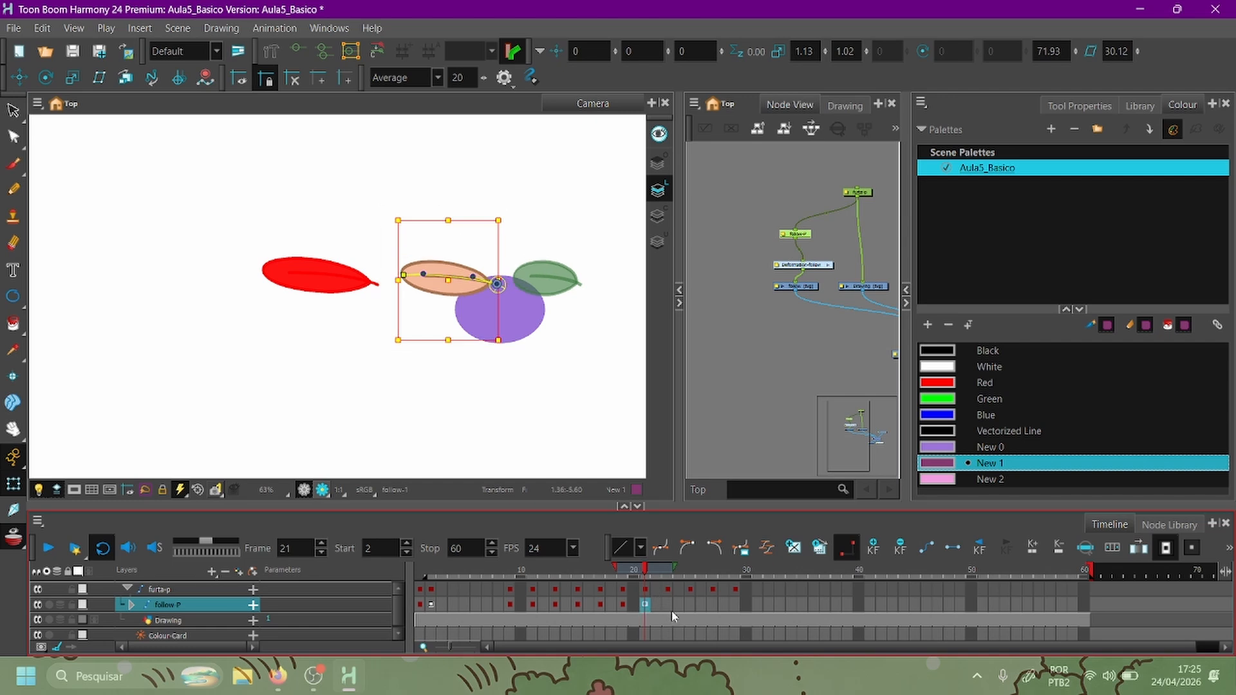
Key the leaf at frame 23 and lengthen it by reshaping its tip backward over the tilted circle.
drag(648, 571, 666, 574)
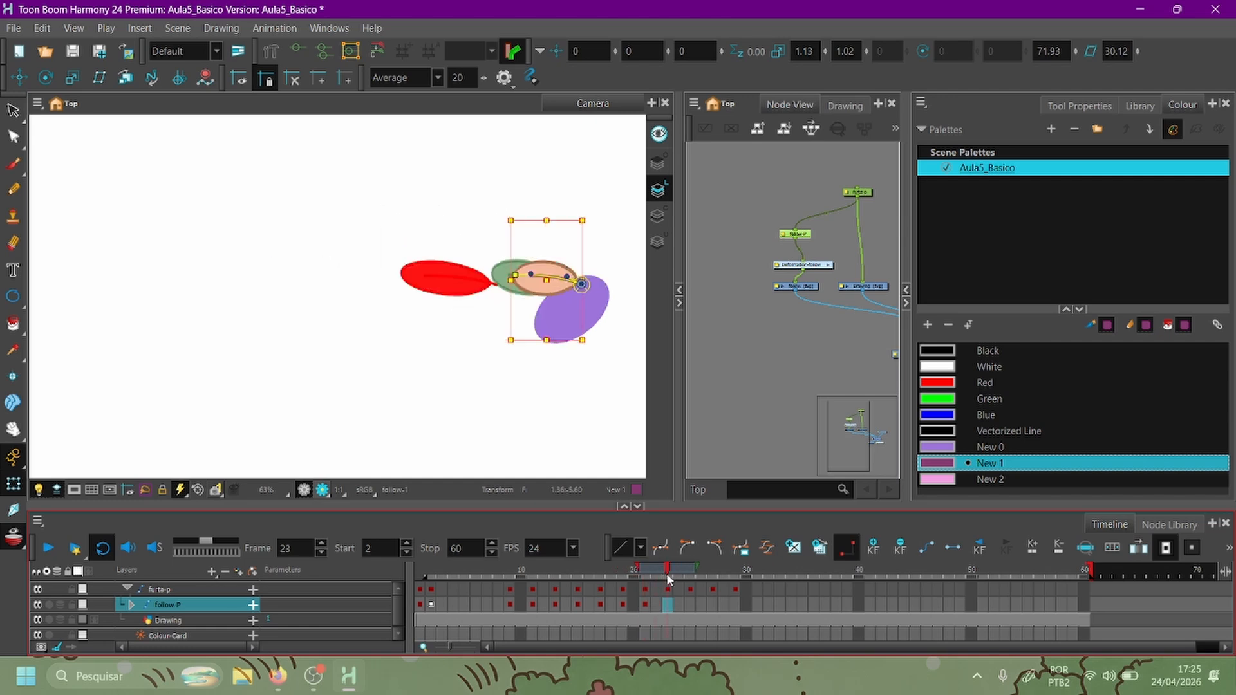
click(624, 328)
mouse_move(514, 275)
mouse_down()
mouse_move(497, 278)
mouse_move(515, 274)
mouse_up()
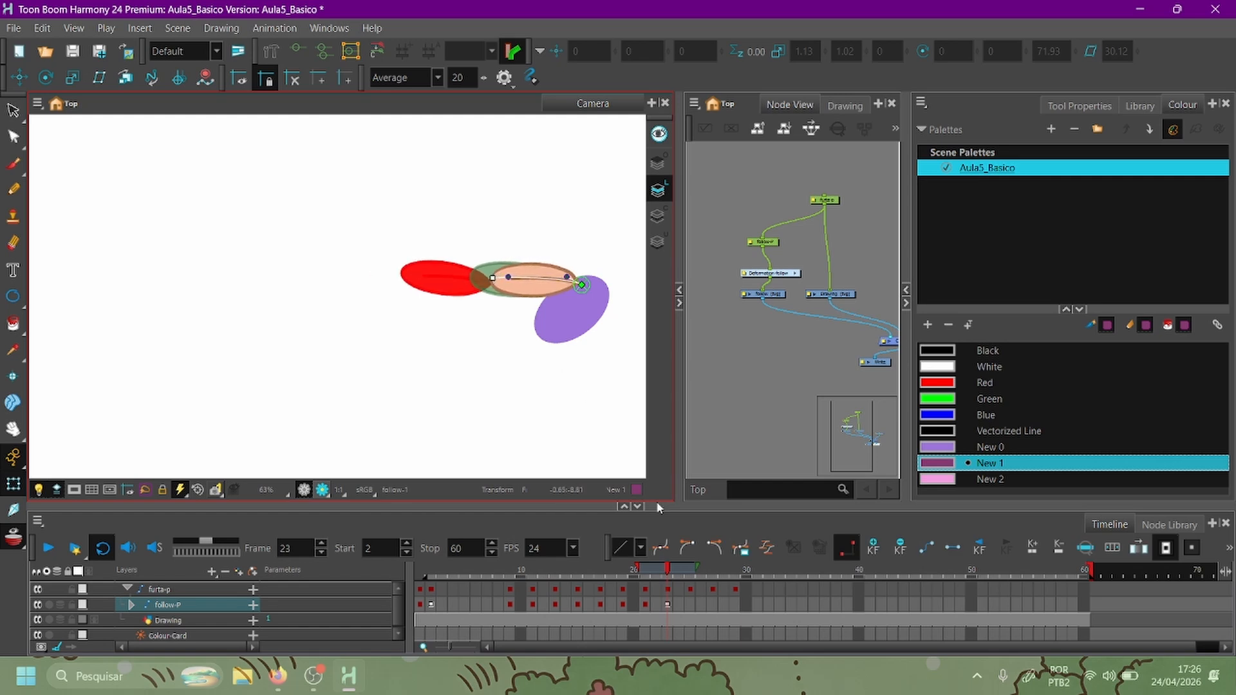
click(665, 604)
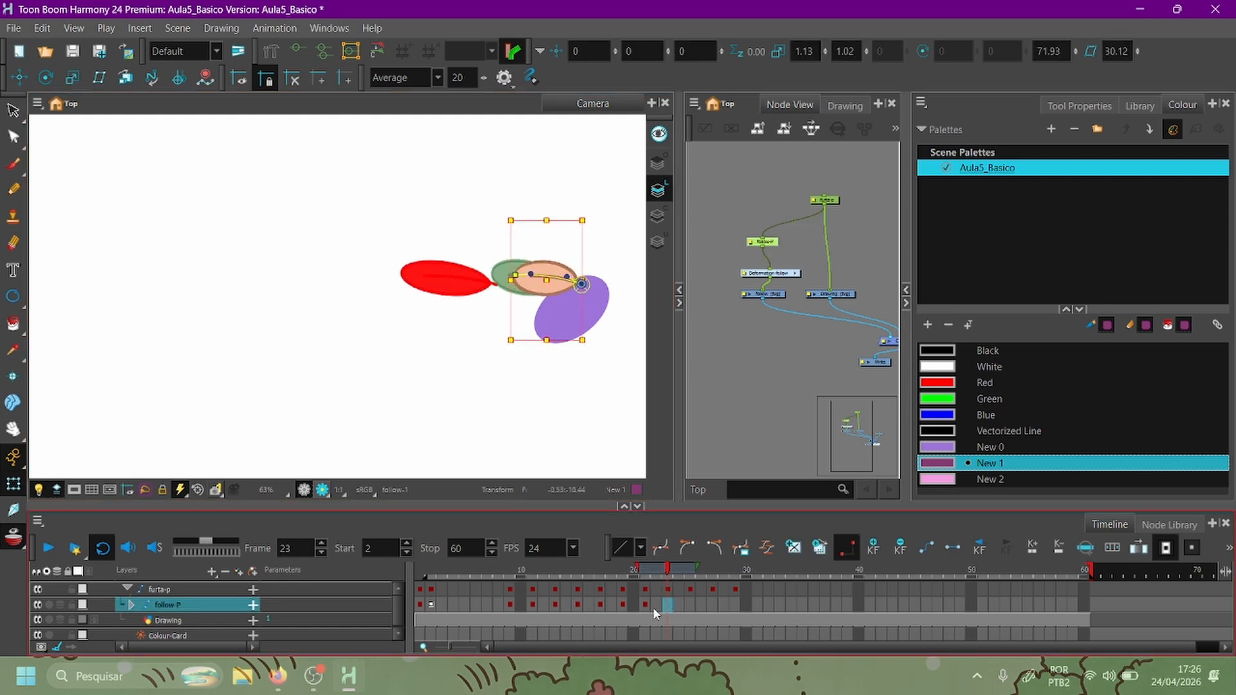
click(645, 605)
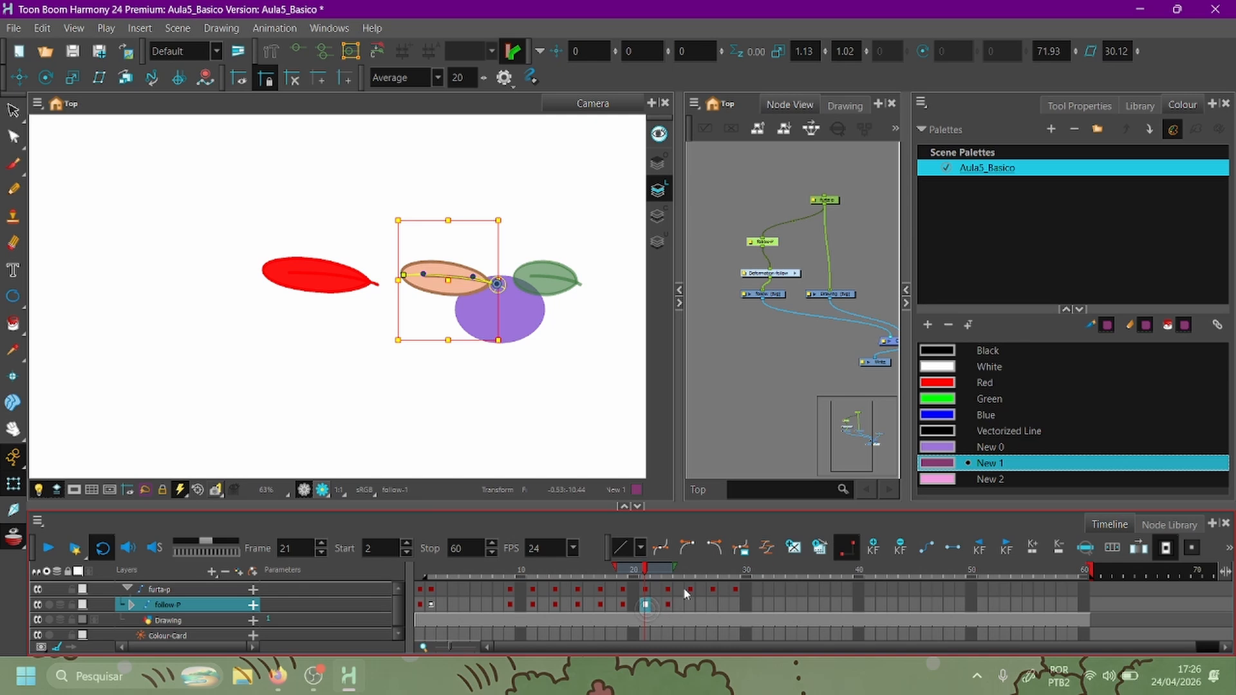
click(669, 605)
click(724, 405)
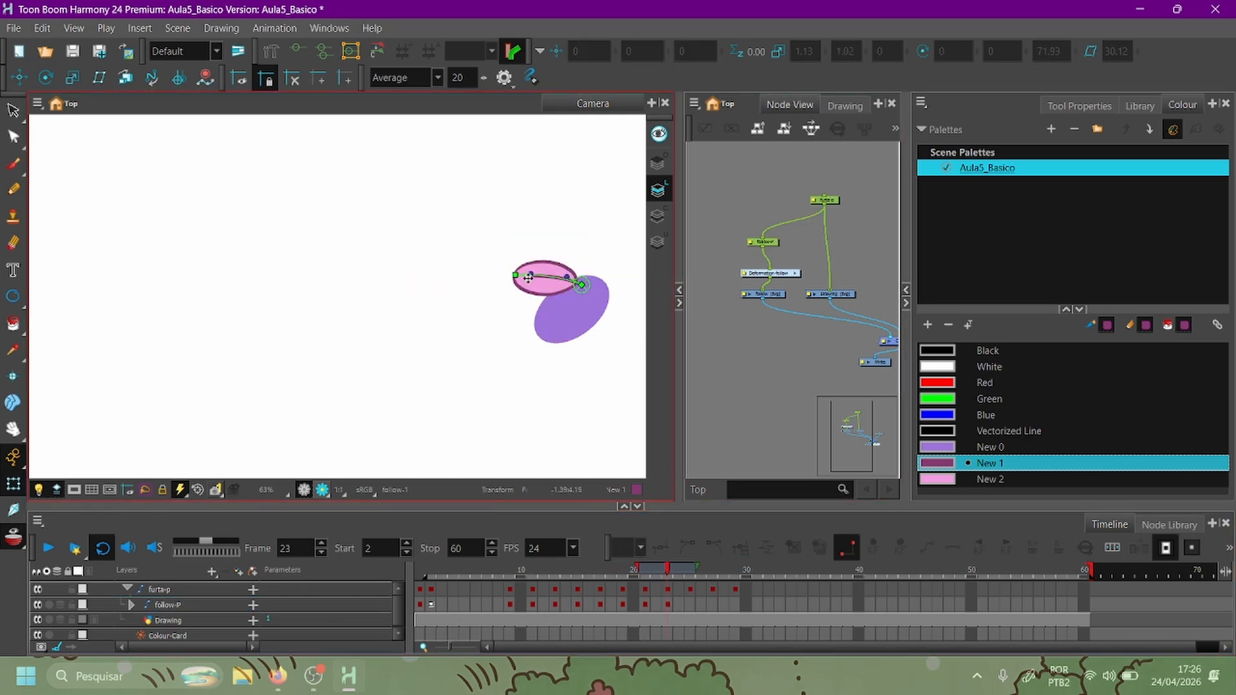
drag(528, 276, 499, 277)
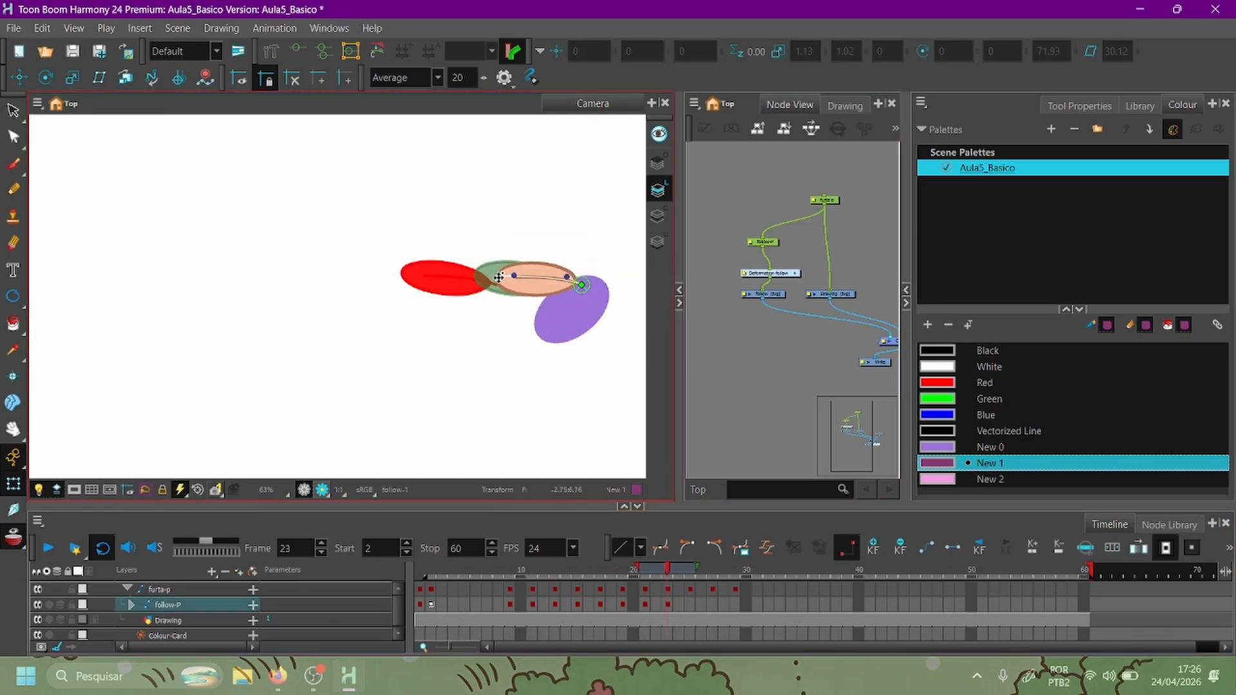
Copy the leaf's rest pose from frame 7 of follow-P and place it as a keyframe at frame 33.
drag(667, 570, 689, 590)
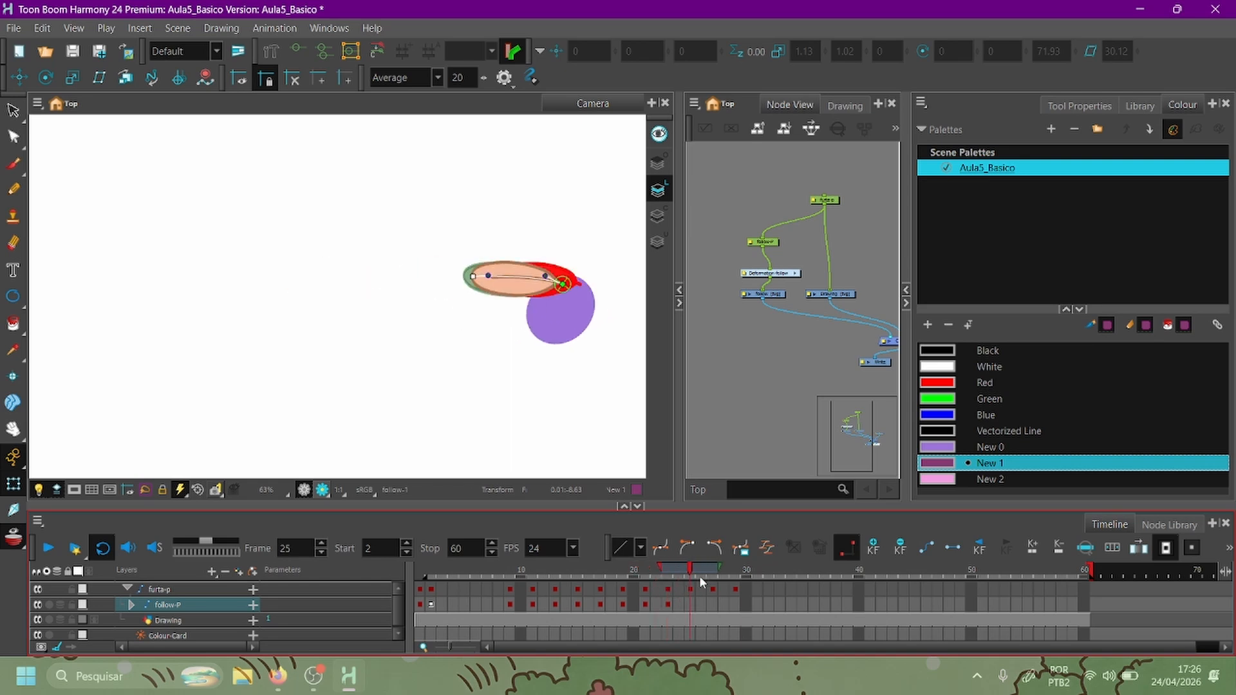
click(773, 430)
click(689, 606)
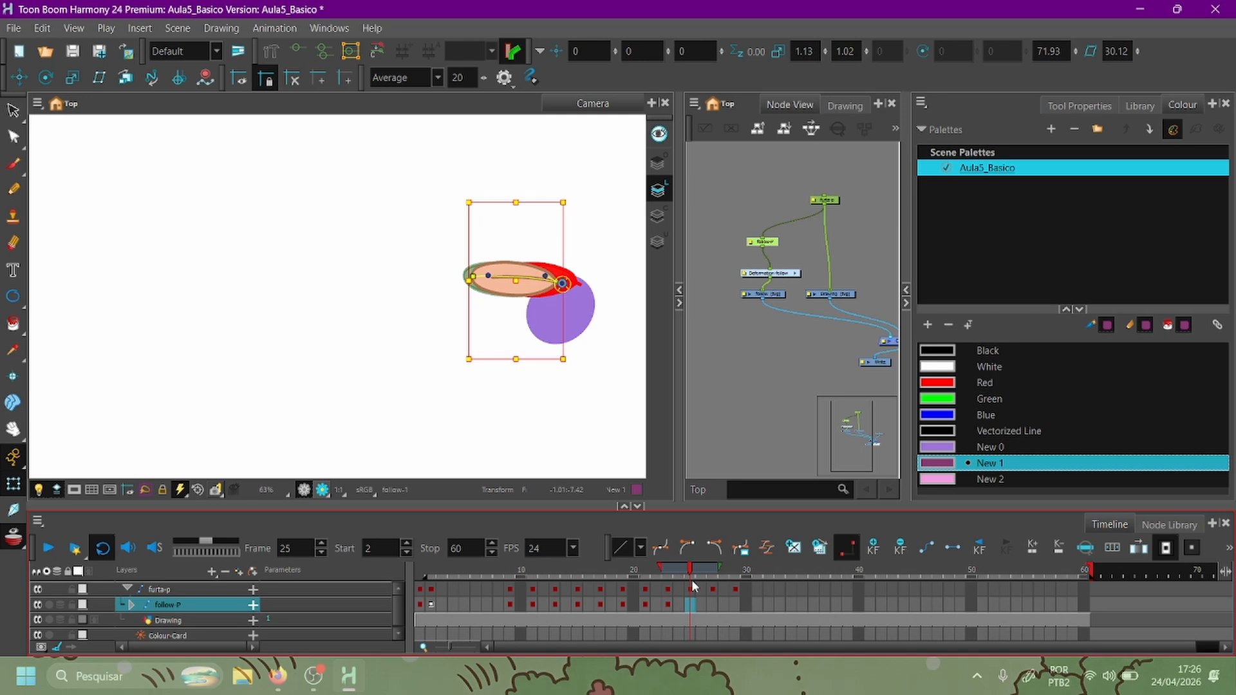
click(489, 605)
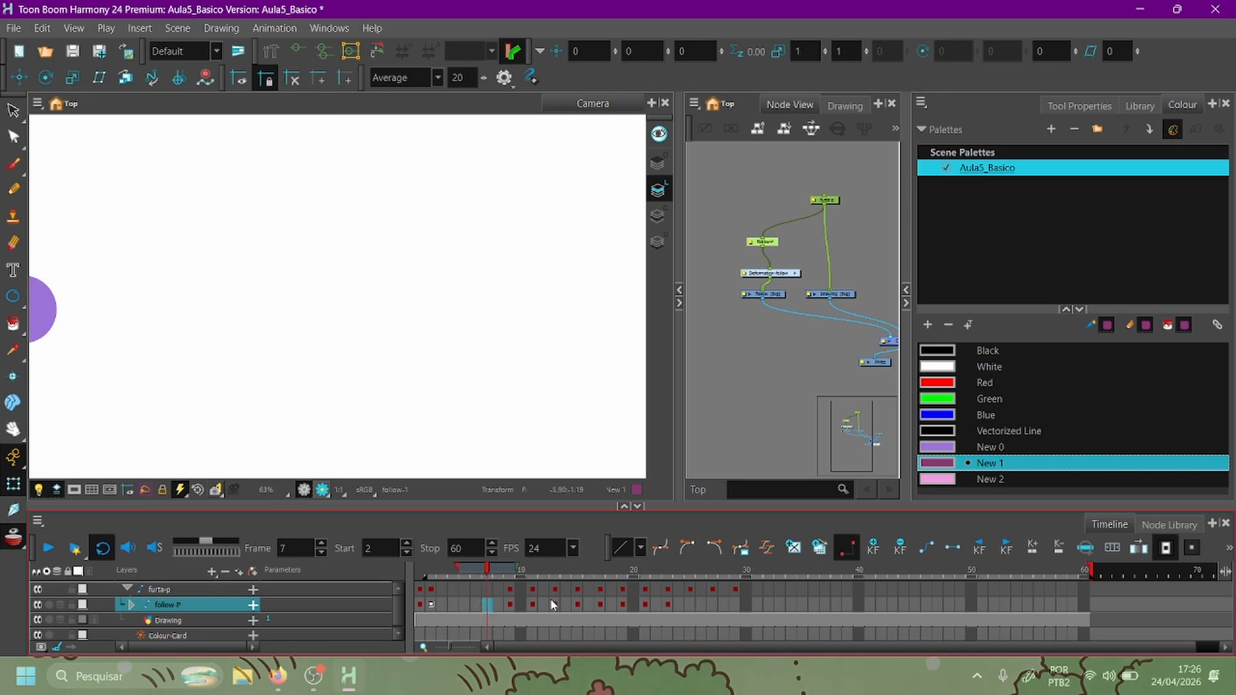
key(ctrl+c)
click(735, 605)
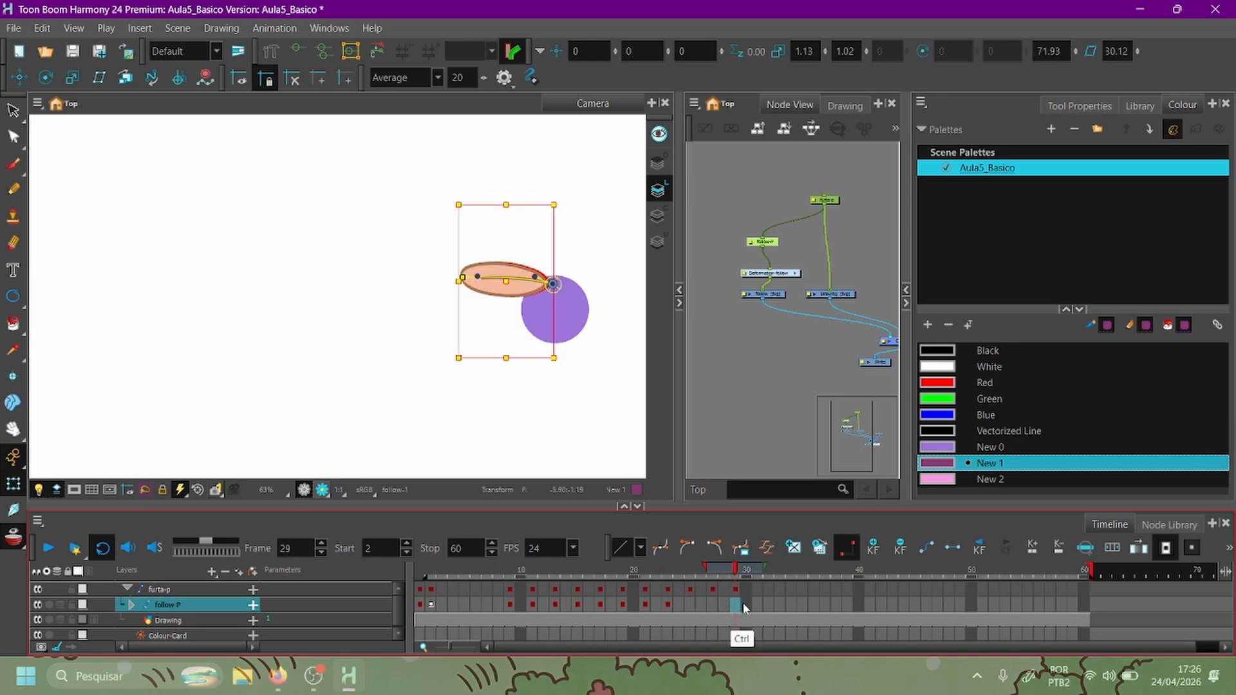
key(ctrl+v)
drag(735, 605, 780, 606)
click(745, 606)
click(792, 605)
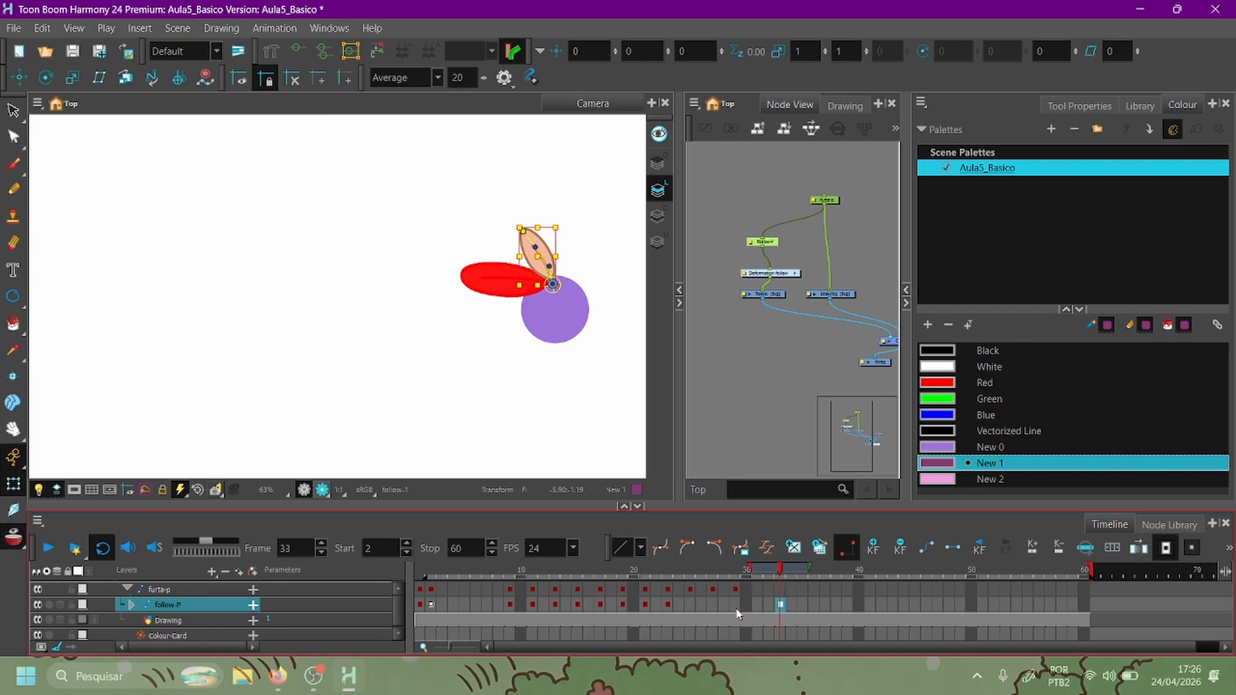
Paste the leaf's rest pose as a follow-P keyframe at frame 29.
click(764, 429)
click(695, 605)
click(667, 606)
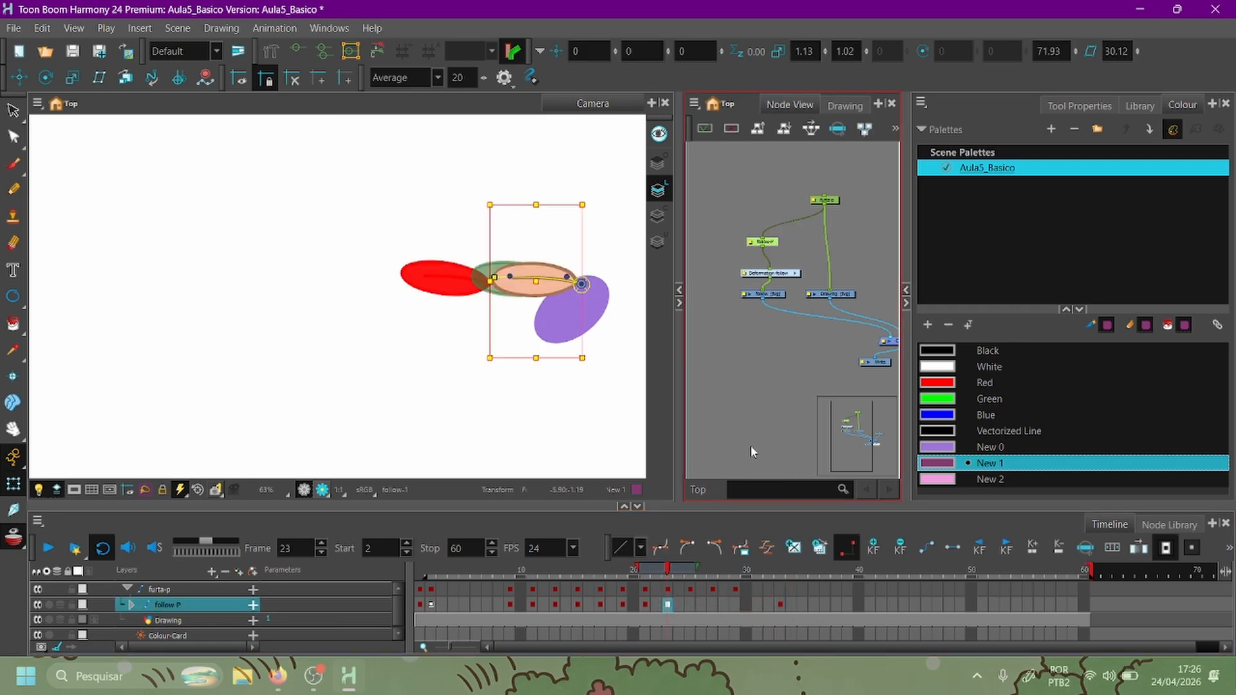
click(751, 449)
click(691, 606)
mouse_move(688, 566)
mouse_down()
mouse_move(783, 579)
mouse_move(701, 581)
mouse_up()
click(736, 603)
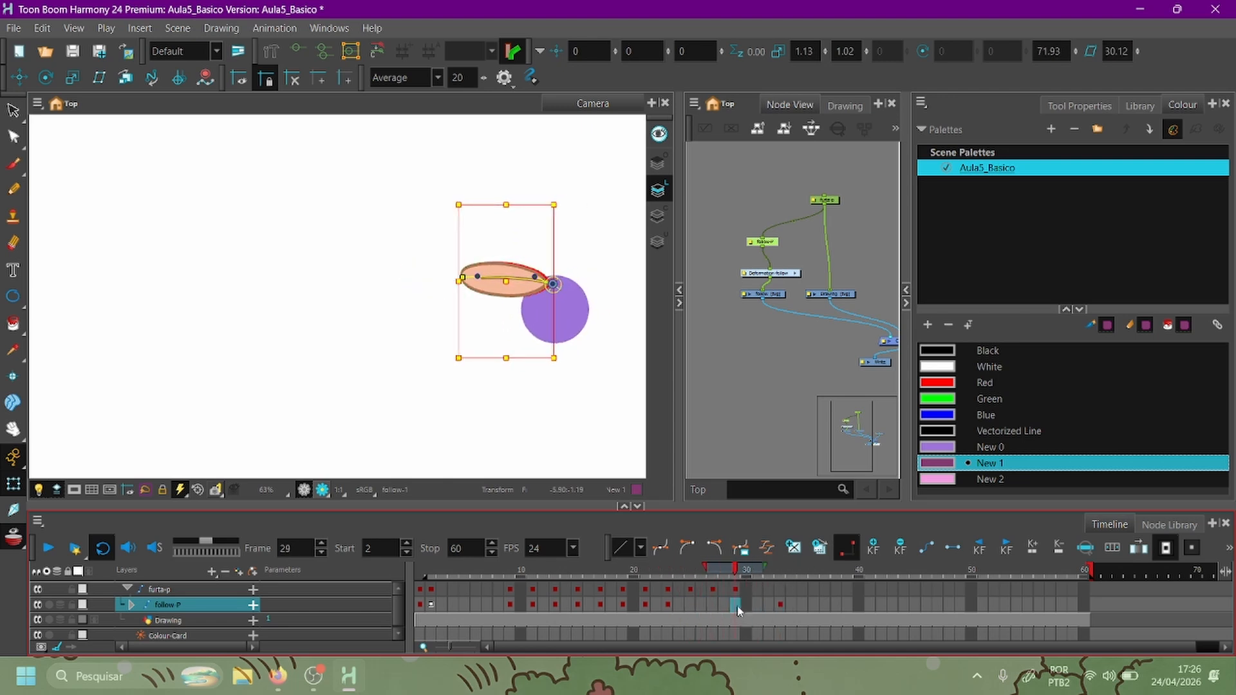
key(ctrl+v)
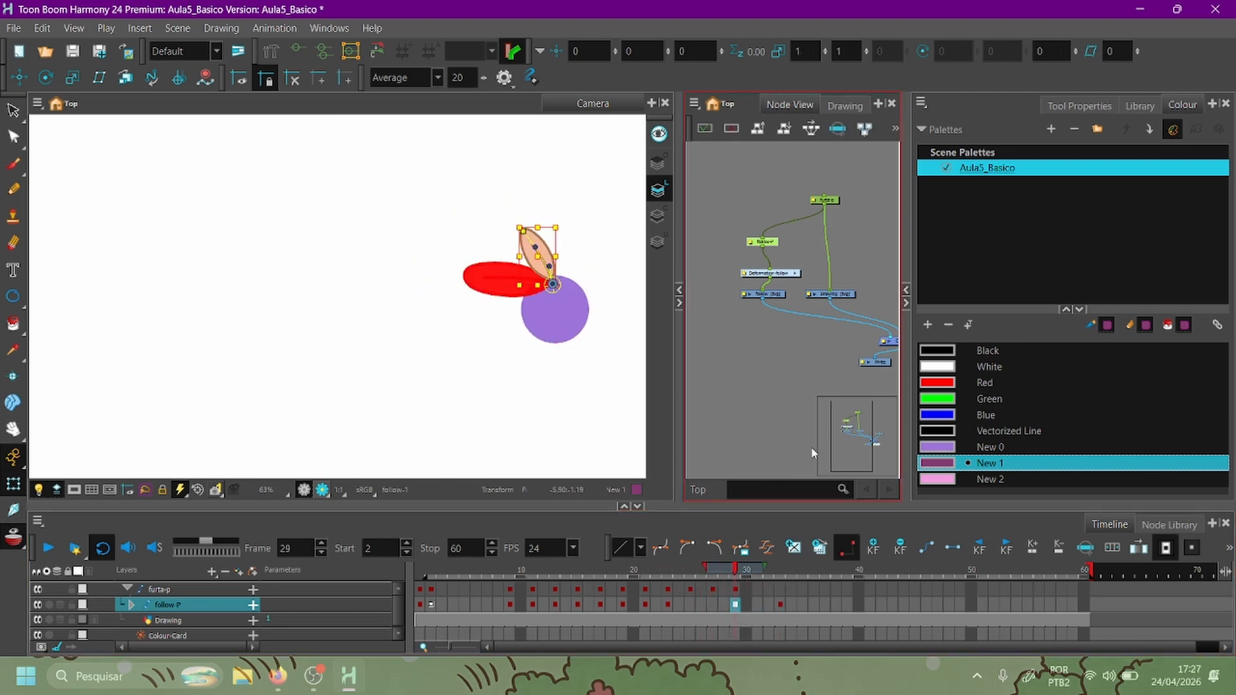
Rotate the leaf peg forward to about -38.71° at frame 29 and adjust the bend of its deformation curve.
click(743, 437)
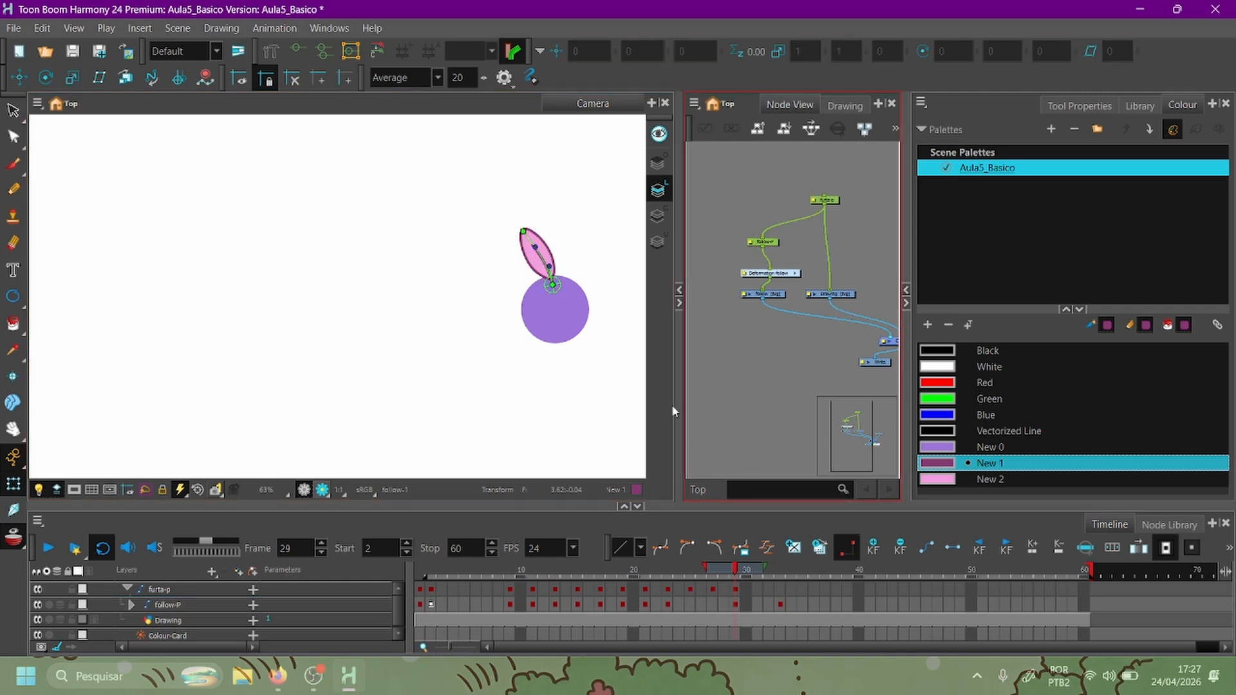
click(738, 610)
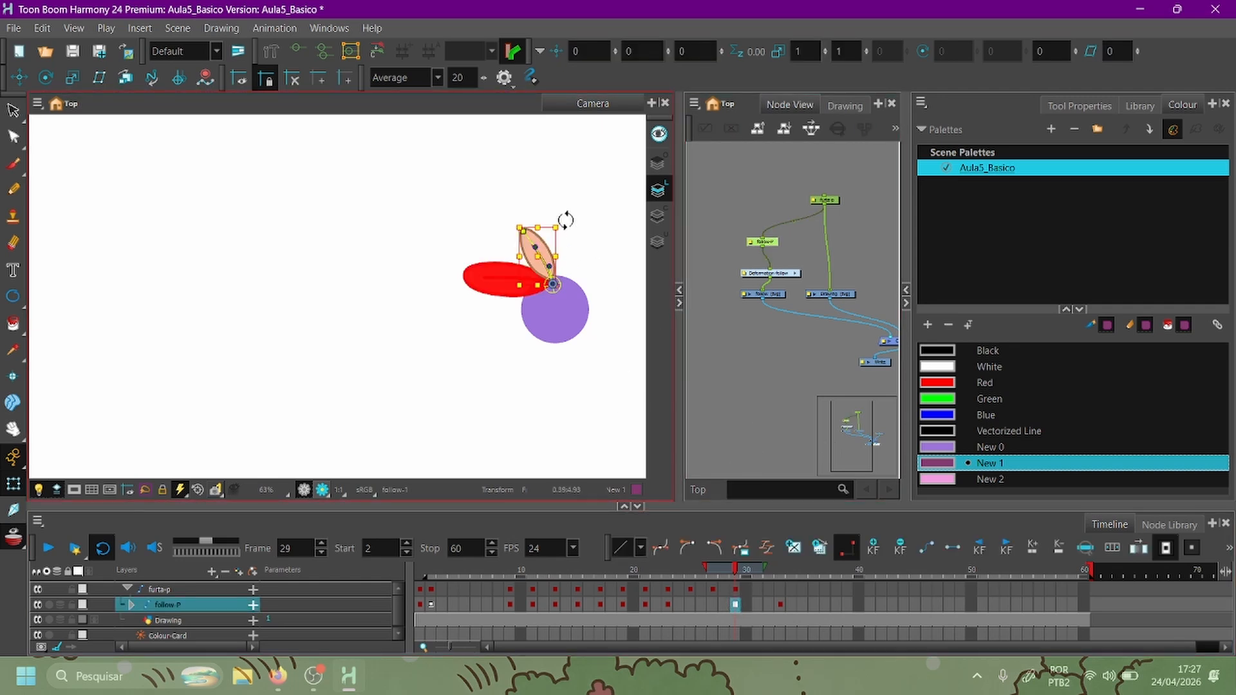
drag(565, 220, 582, 245)
click(772, 389)
scroll(556, 232, up, 3)
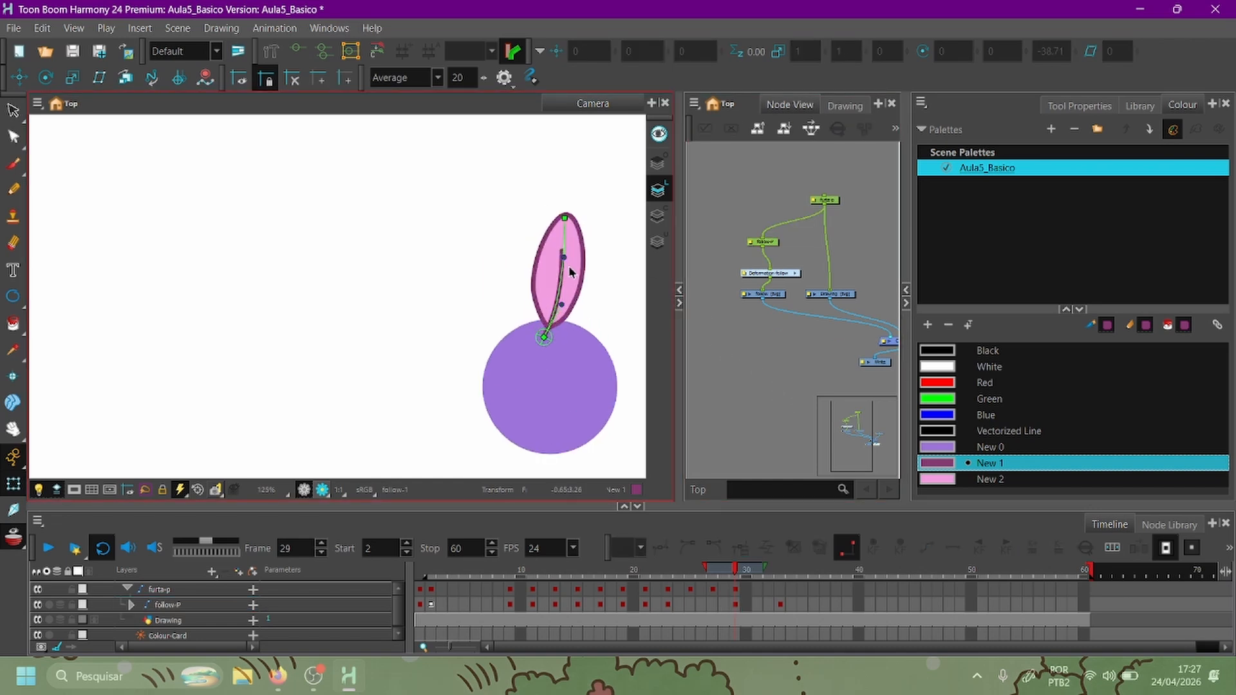
click(565, 260)
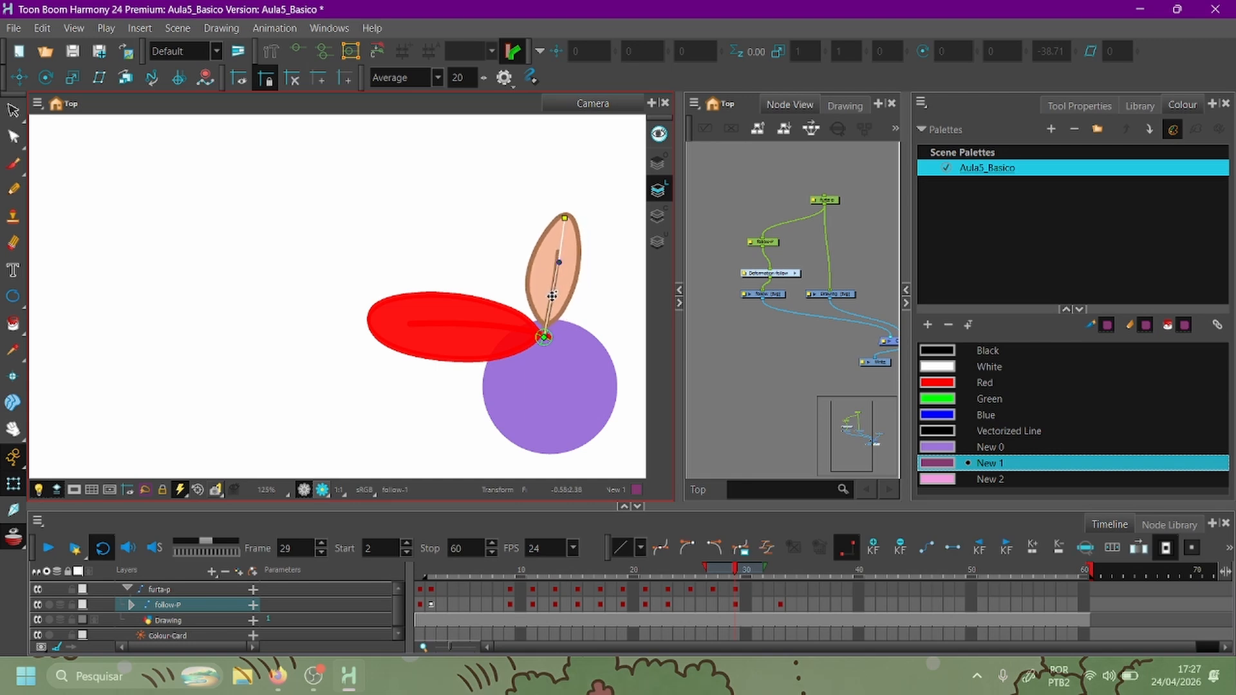
click(766, 415)
Reset the leaf peg's transformation at frame 23 and rotate it backward to about 96.61°.
drag(730, 582, 668, 601)
click(667, 603)
drag(621, 393, 541, 383)
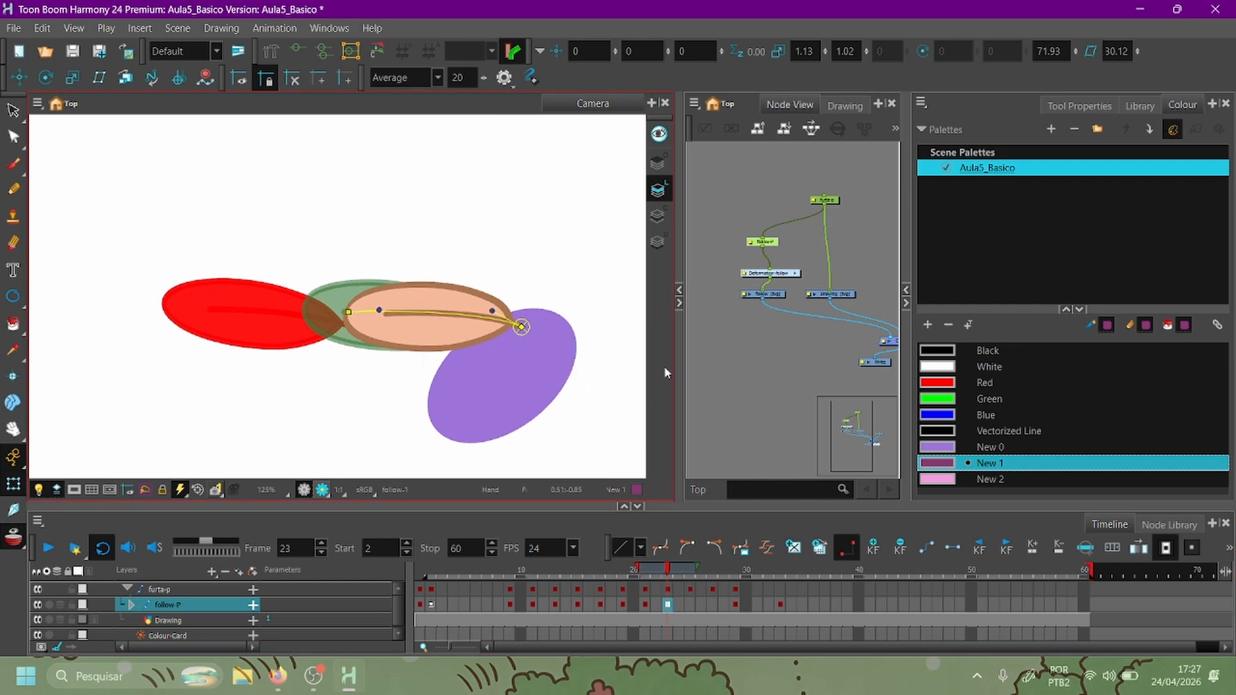
click(718, 368)
click(351, 310)
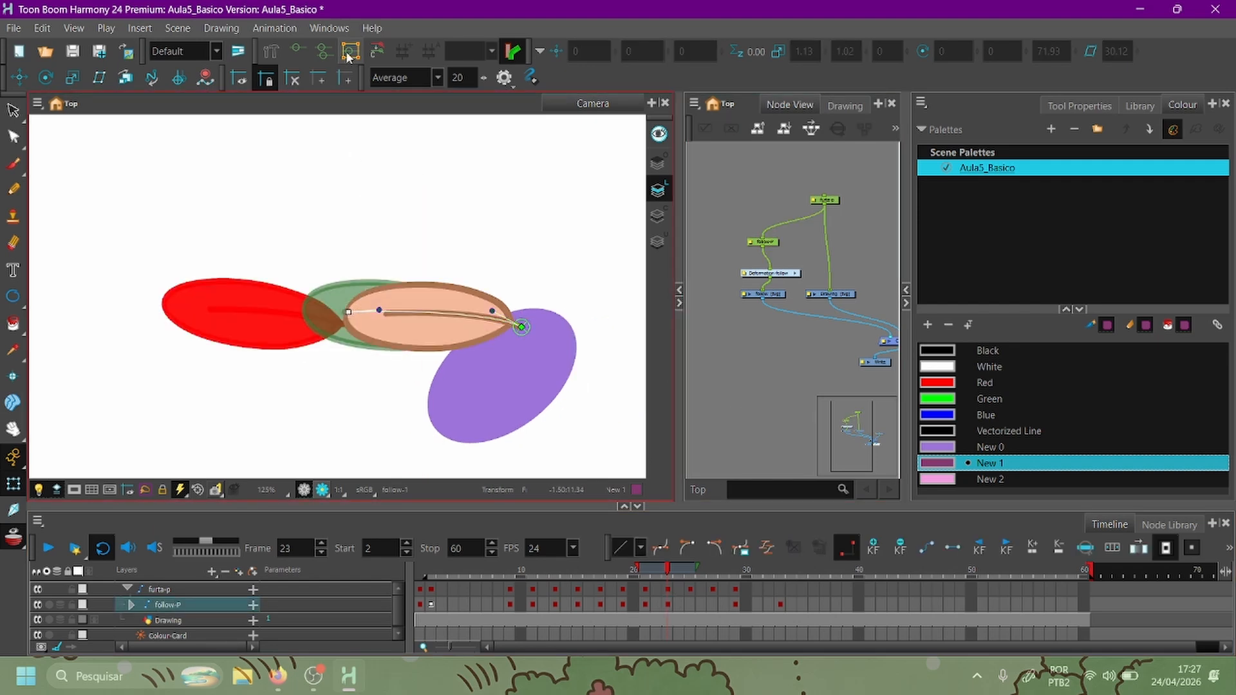
click(381, 52)
click(667, 604)
key(ctrl+r)
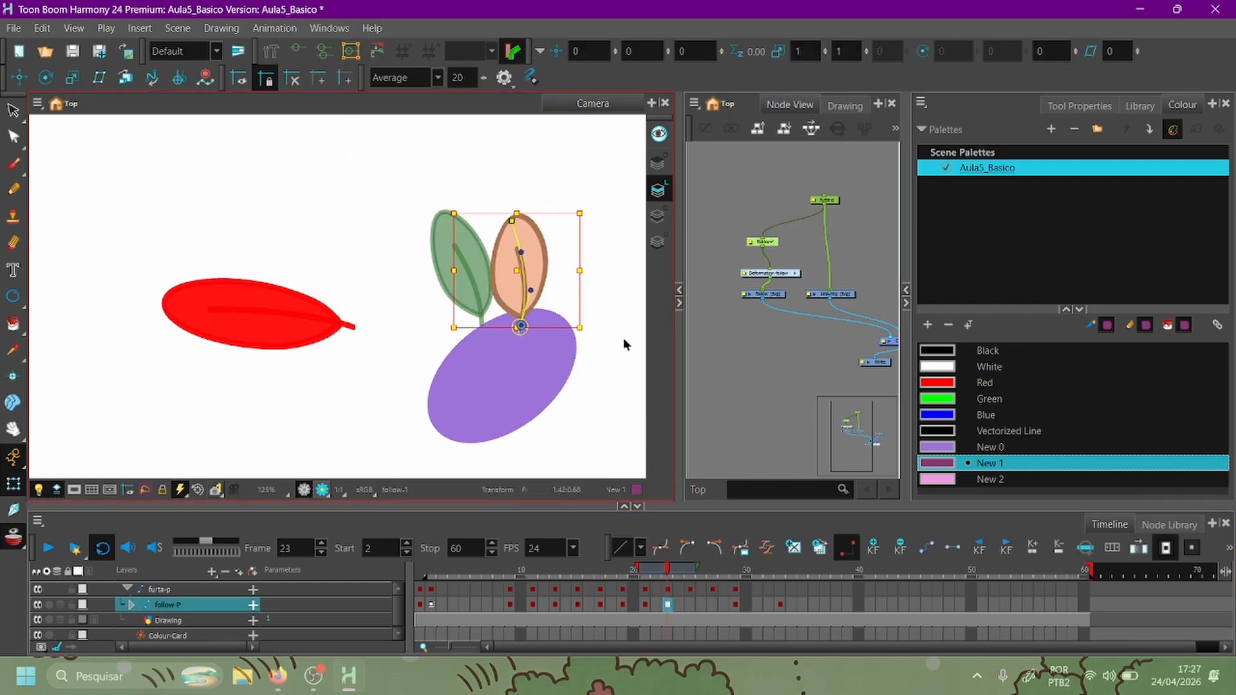
drag(593, 211, 437, 216)
Rotate the leaf peg to about 66.83° at frame 25 so the leaf starts swinging upright.
drag(668, 571, 689, 579)
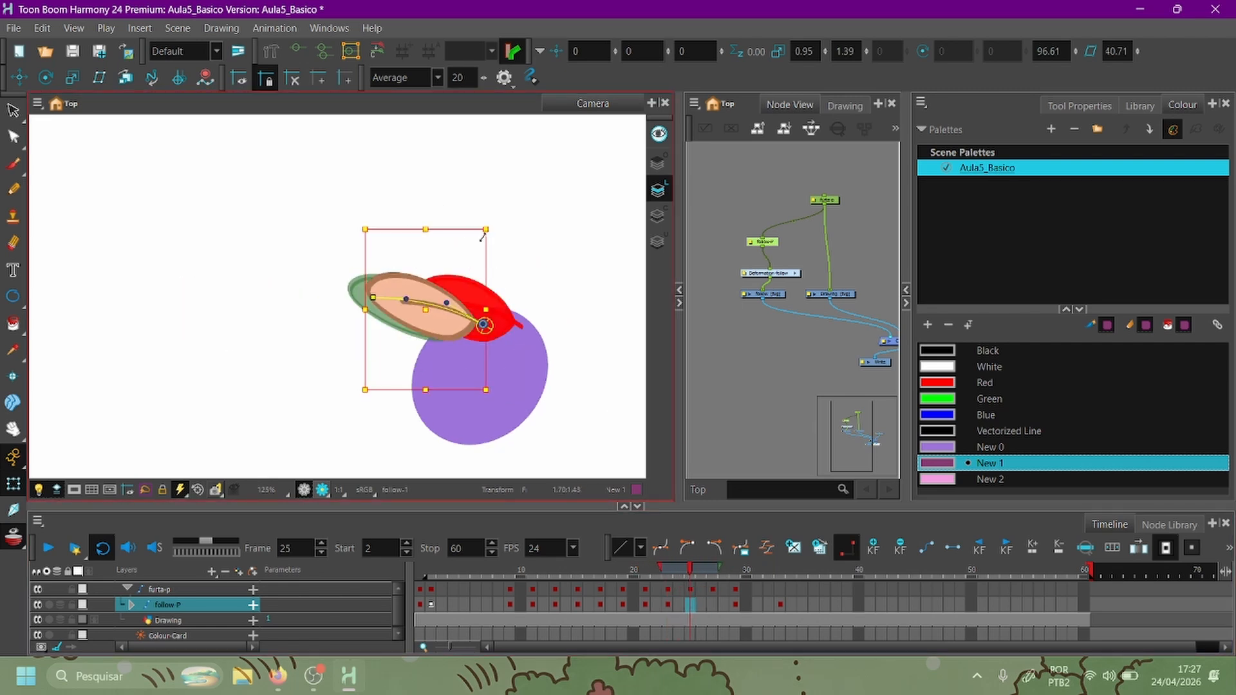
drag(500, 226, 554, 238)
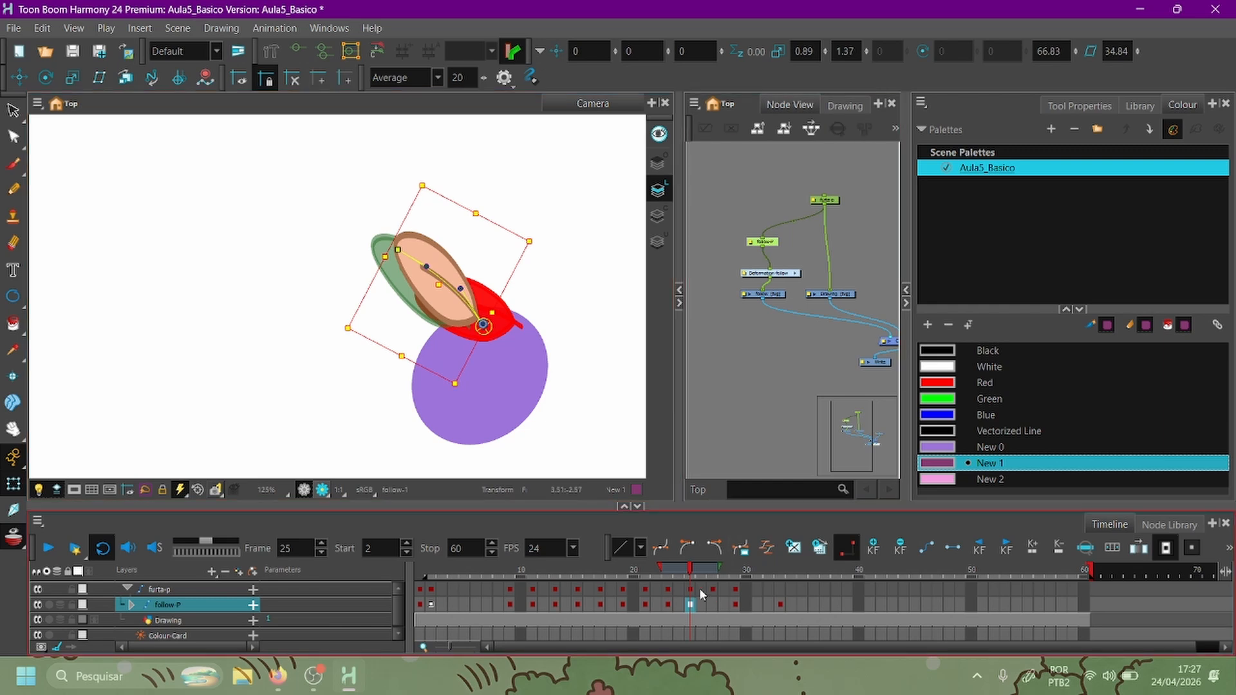
mouse_move(693, 572)
mouse_down()
mouse_move(726, 584)
mouse_move(702, 572)
mouse_up()
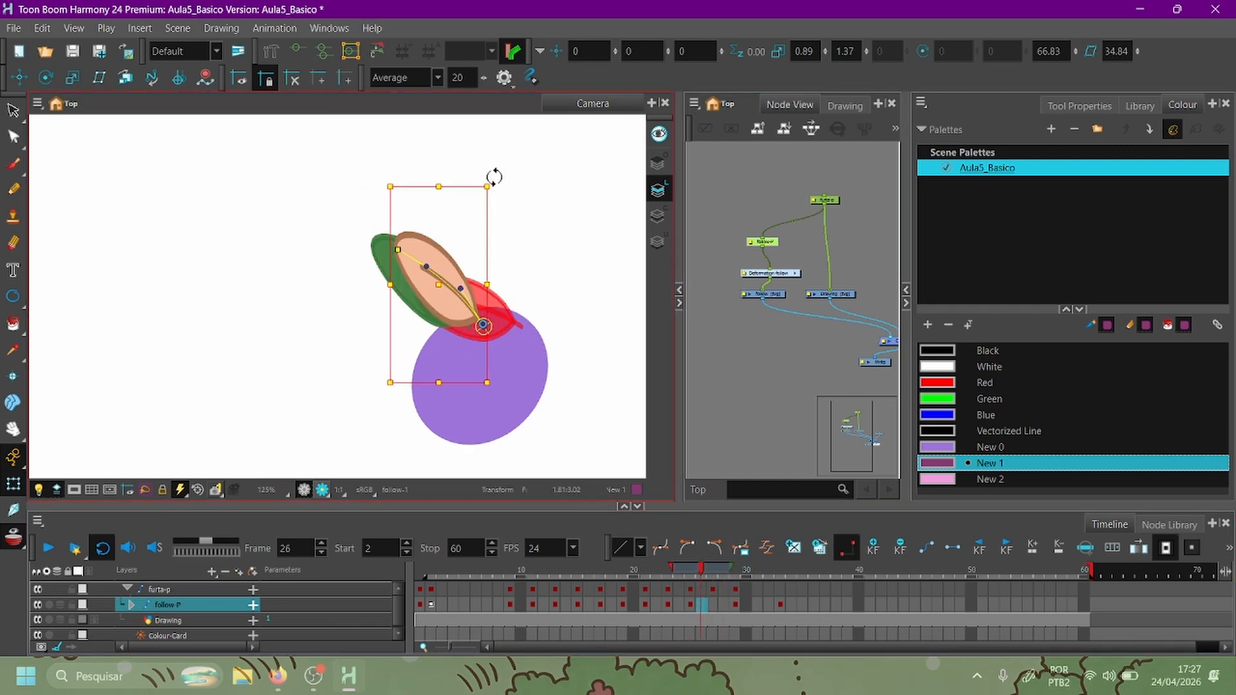
drag(494, 178, 513, 187)
key(ctrl+z)
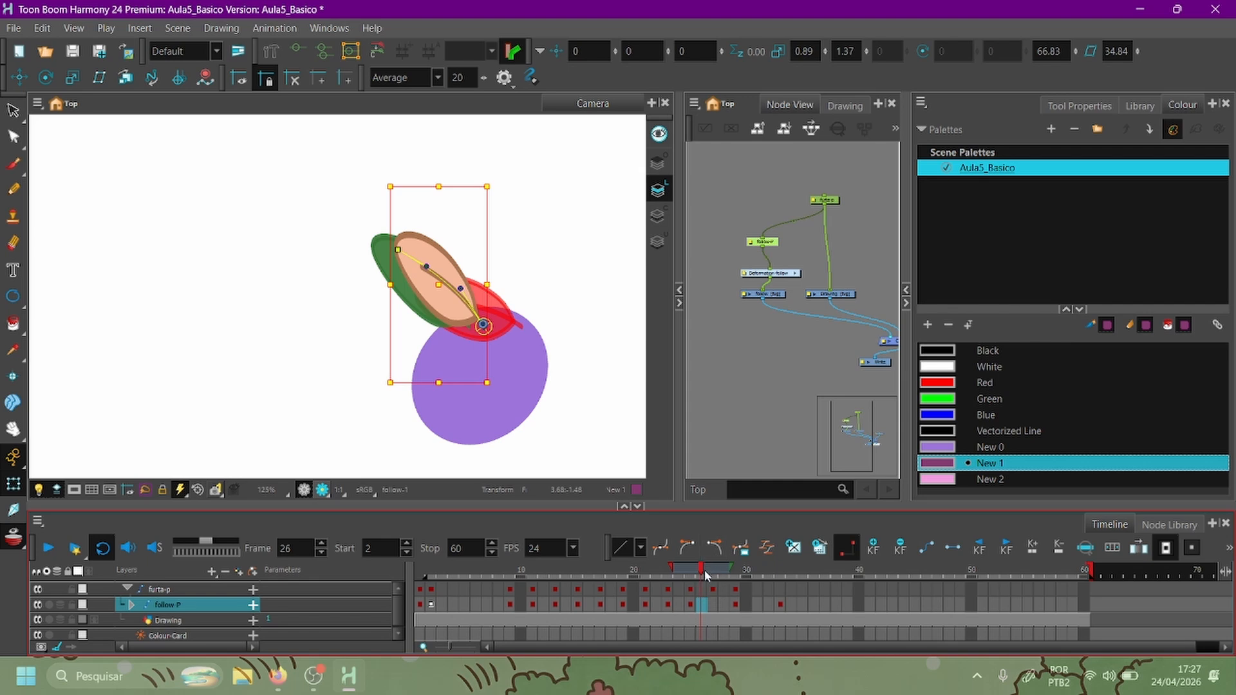
Rotate the leaf peg forward to about 24.73° at frame 27.
drag(705, 574, 713, 570)
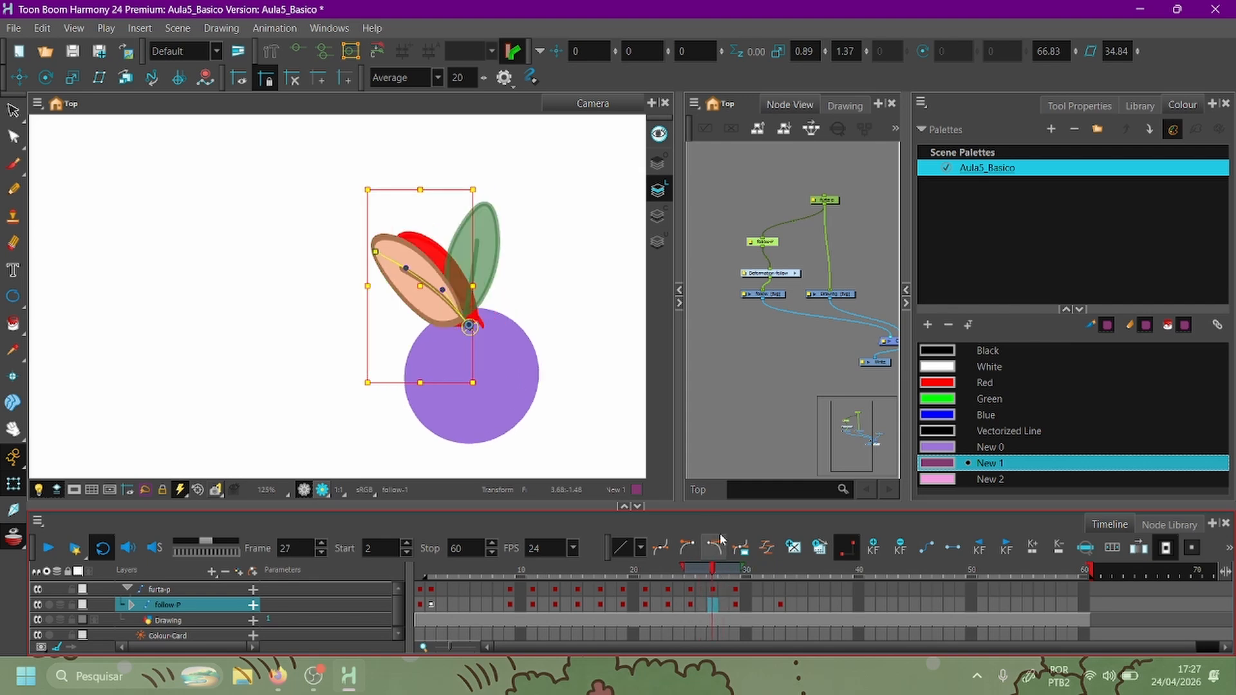
drag(483, 182, 582, 216)
click(768, 419)
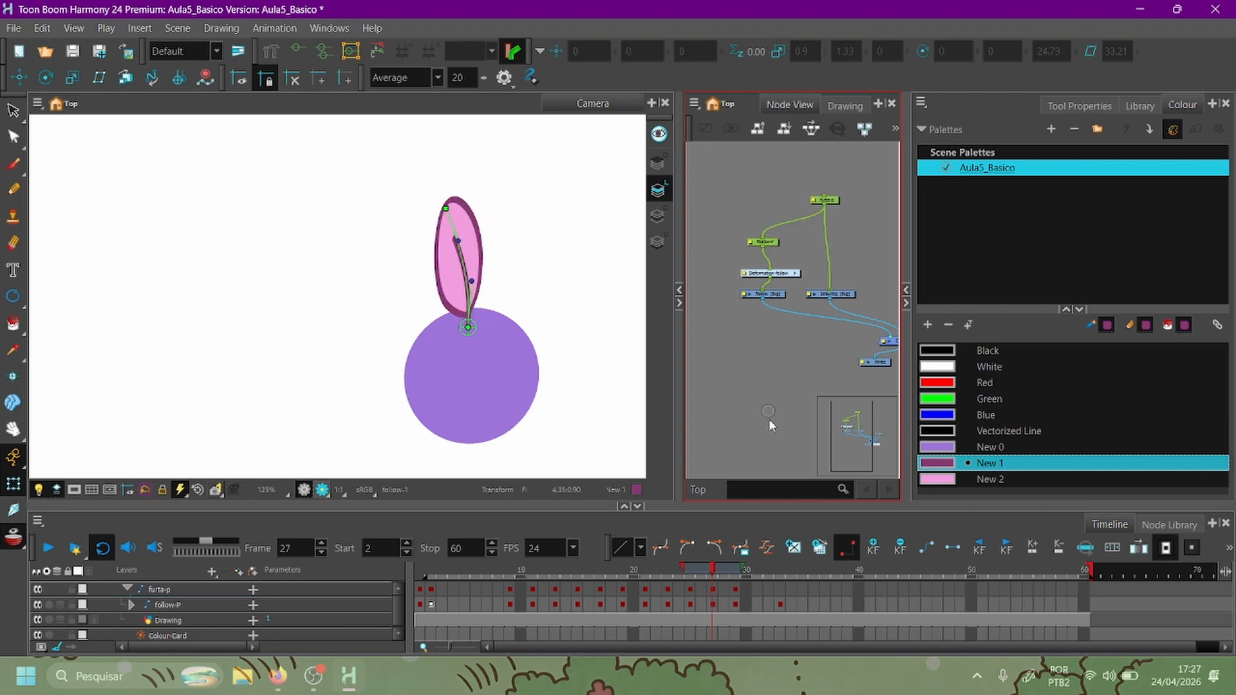
Move the leaf peg's rest-pose keyframe from frame 33 to frame 37.
drag(710, 573, 772, 591)
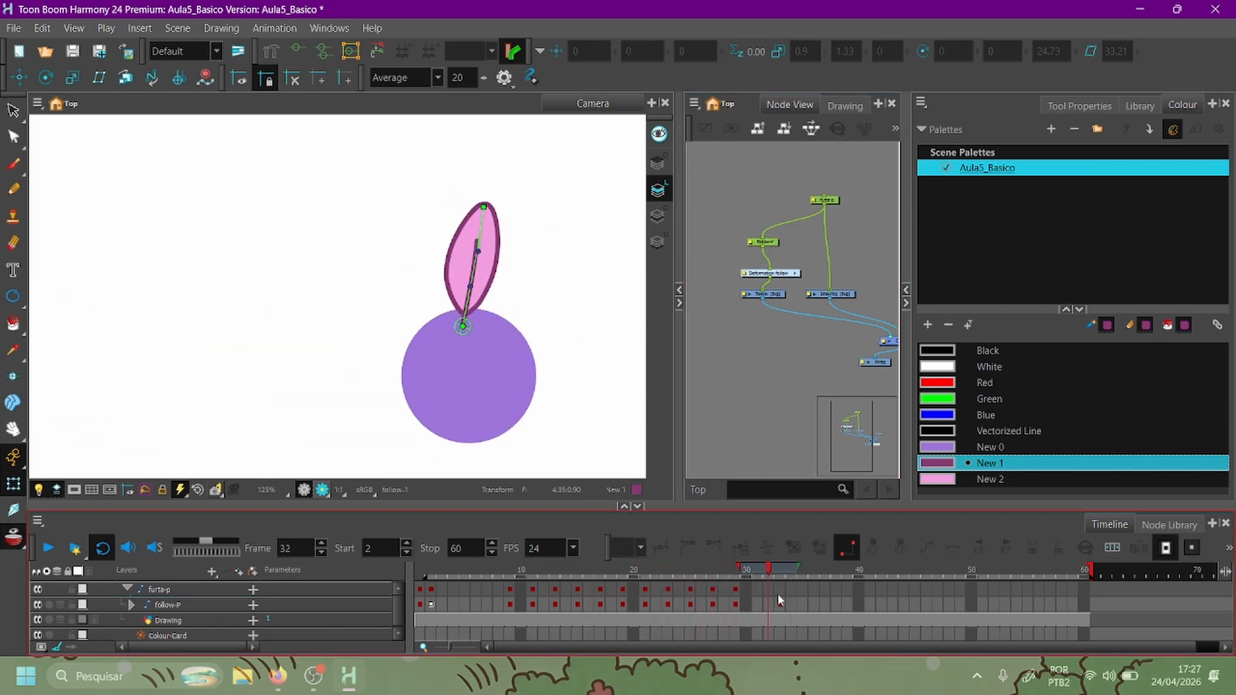
click(780, 604)
key(Right)
key(Right)
key(Right)
key(Right)
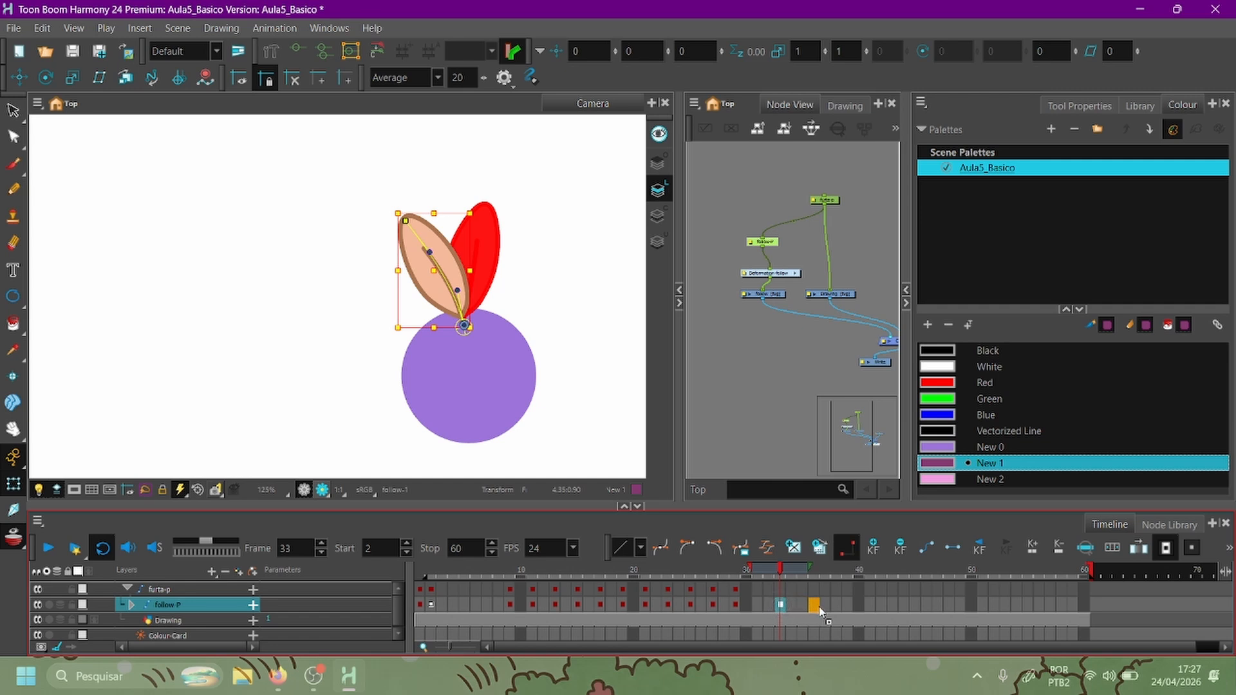
Interpolate the leaf peg between frames 29 and 37 with motion keyframes, and add keyframes at frames 31, 33 and 35.
click(754, 604)
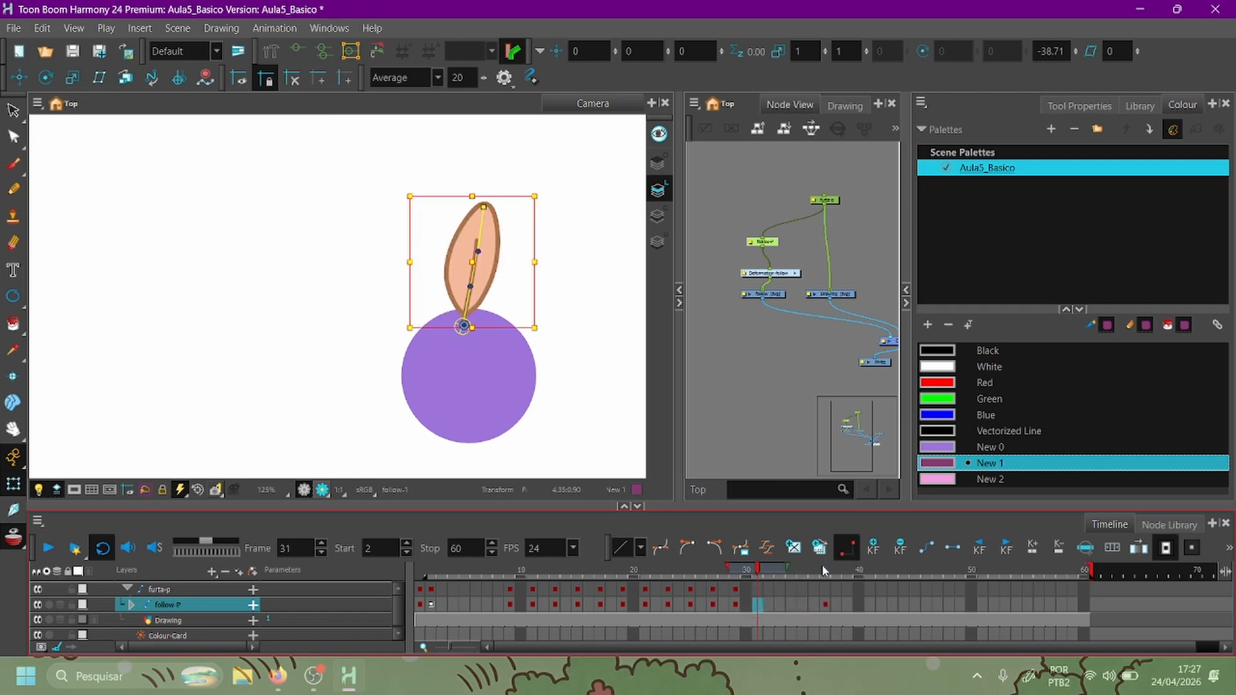
click(925, 547)
click(794, 606)
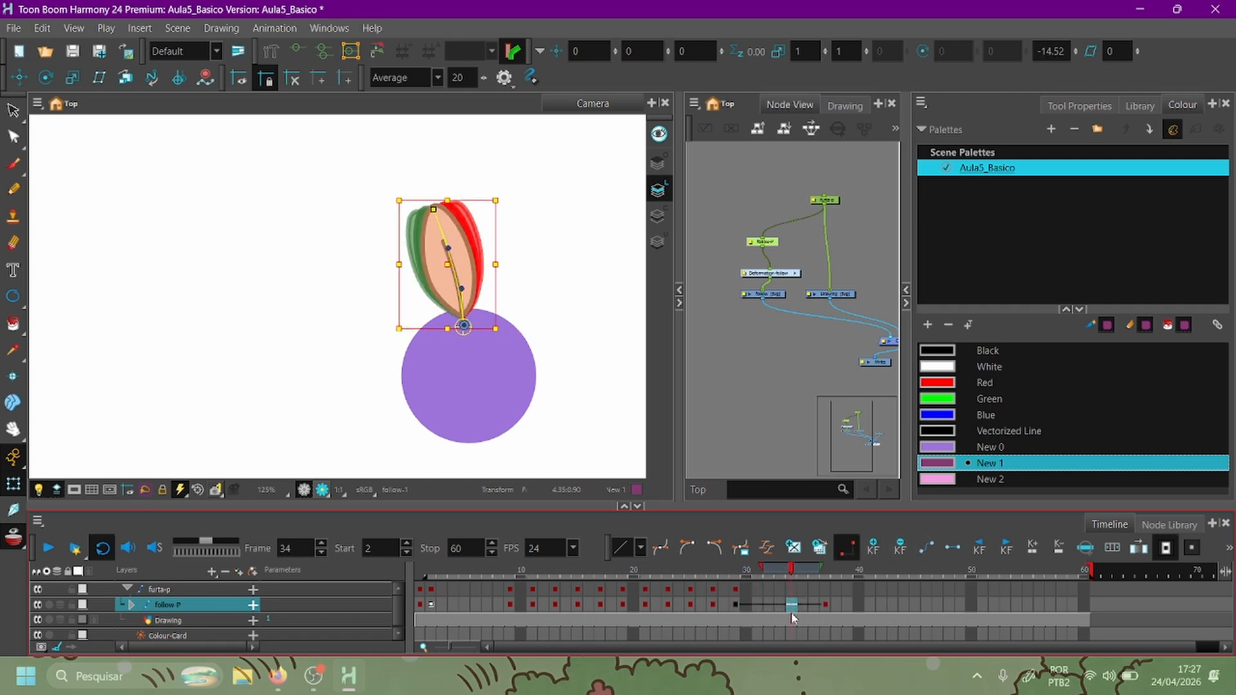
mouse_move(792, 606)
mouse_down()
mouse_move(757, 606)
mouse_move(780, 607)
mouse_up()
click(802, 605)
Convert the follow-P keyframes from frame 29 through 37 to stop-motion keyframes.
click(735, 605)
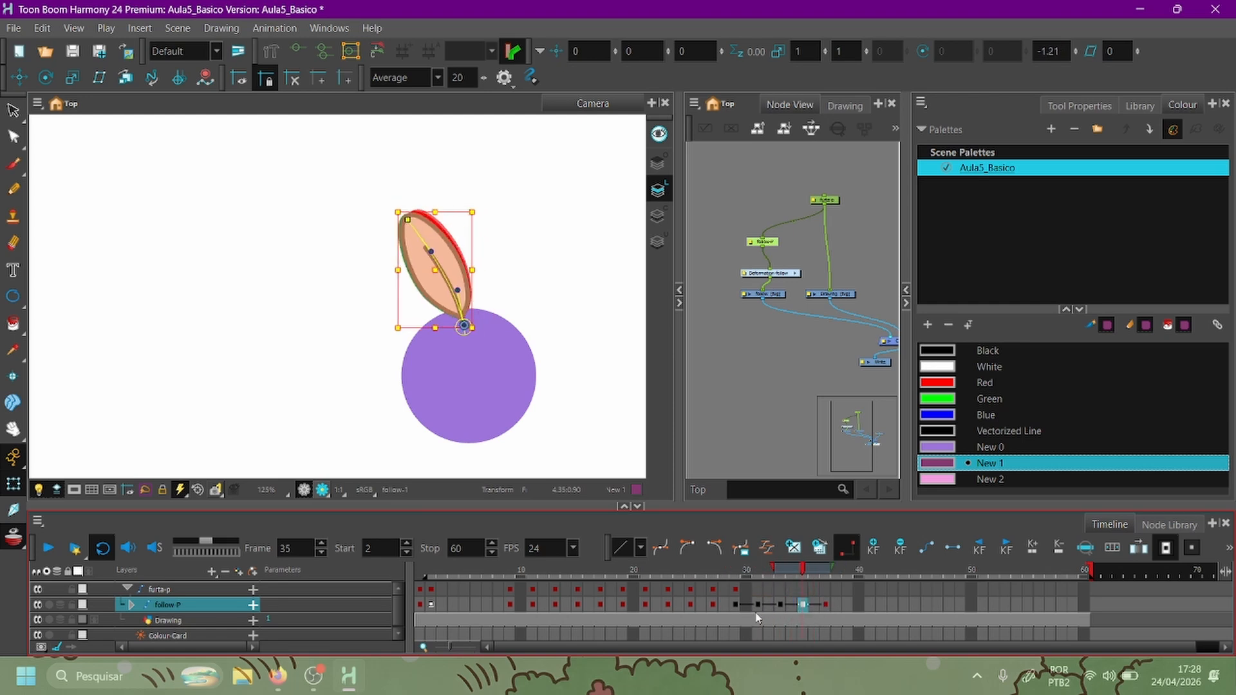
shift+click(826, 606)
click(952, 548)
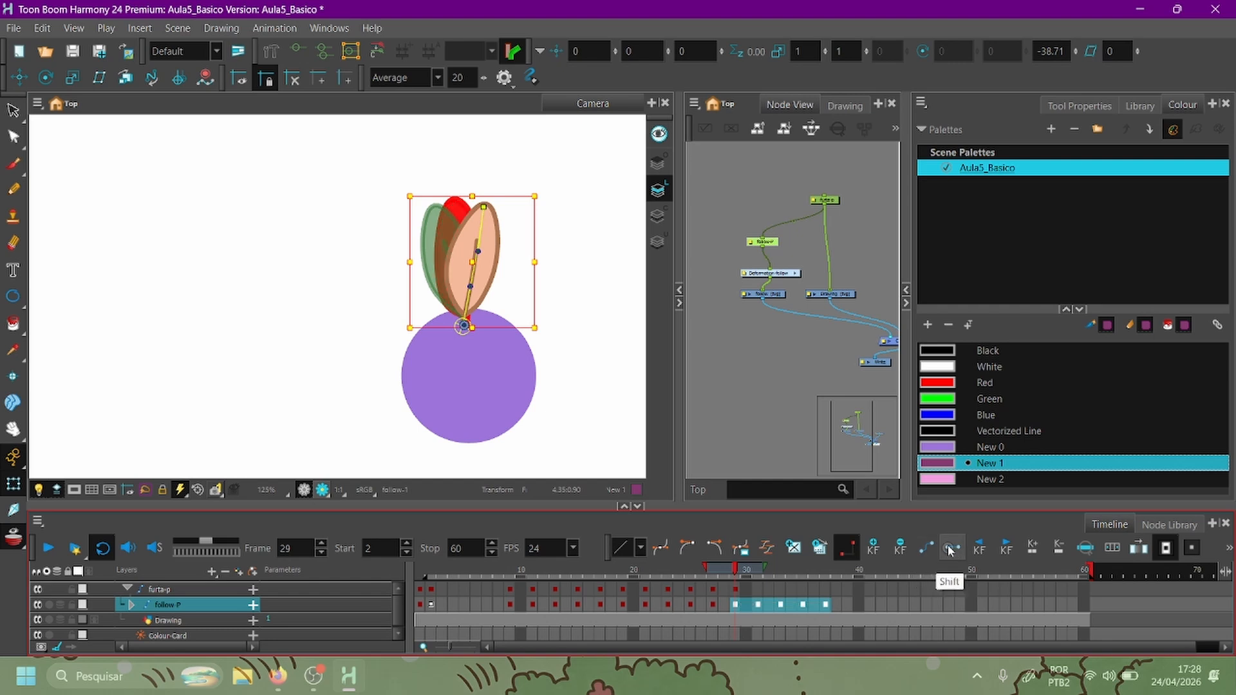
click(389, 263)
Play the animation from the start and step through the frames around 27 to check the leaf's swing.
scroll(411, 267, down, 1)
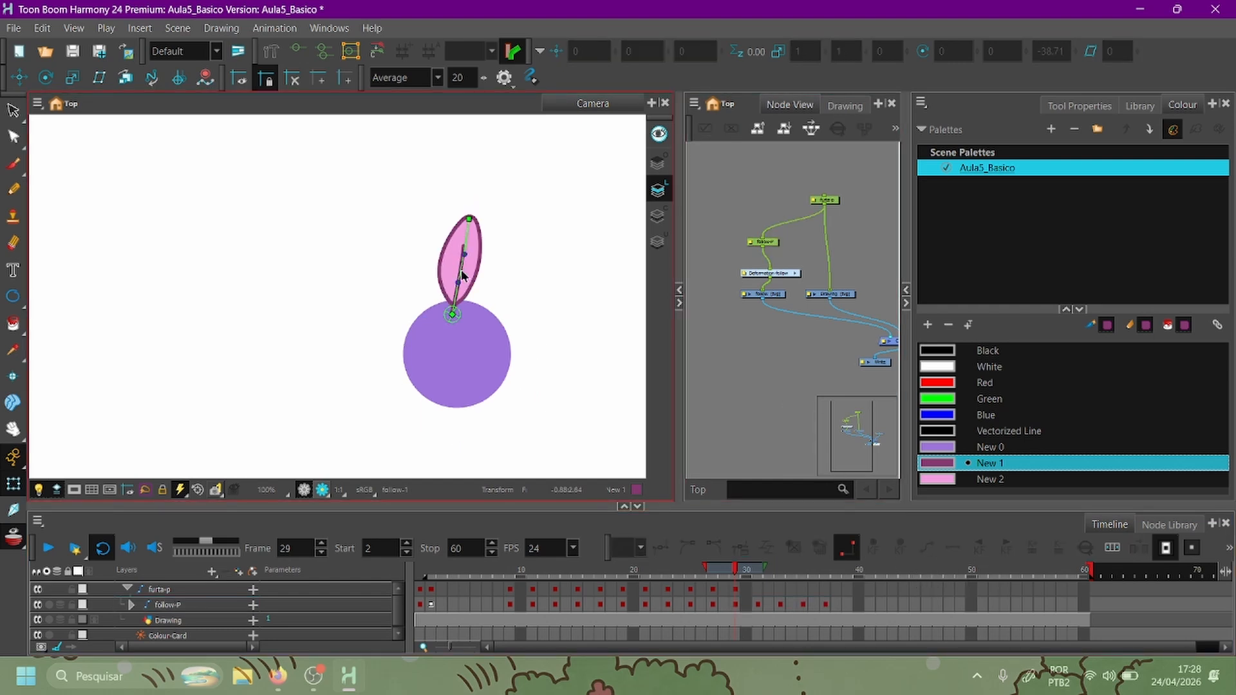
scroll(495, 293, down, 4)
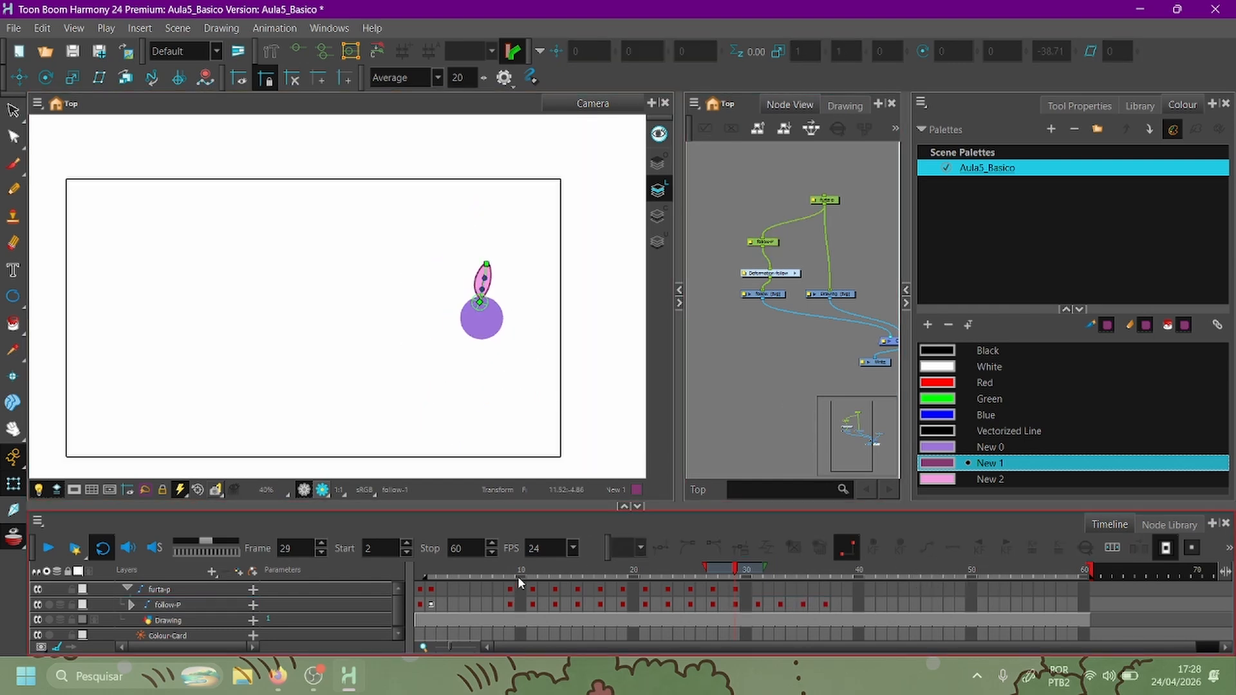
drag(454, 572, 420, 571)
key(space)
drag(448, 323, 410, 321)
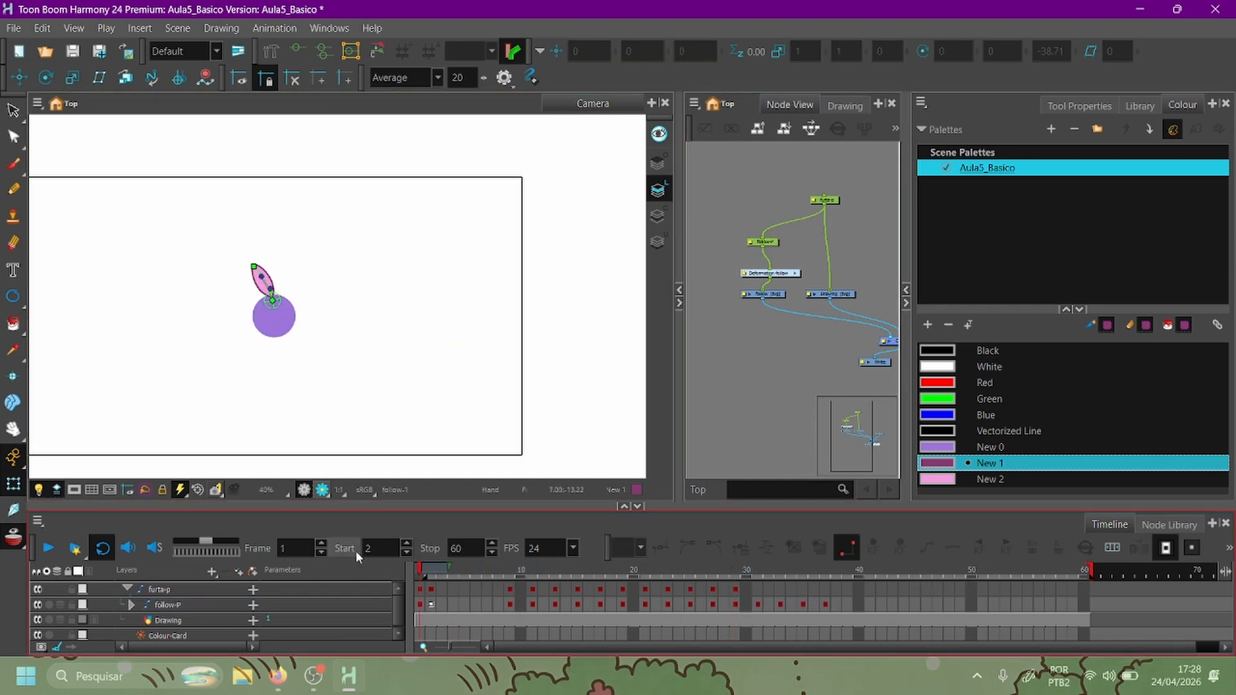
click(56, 549)
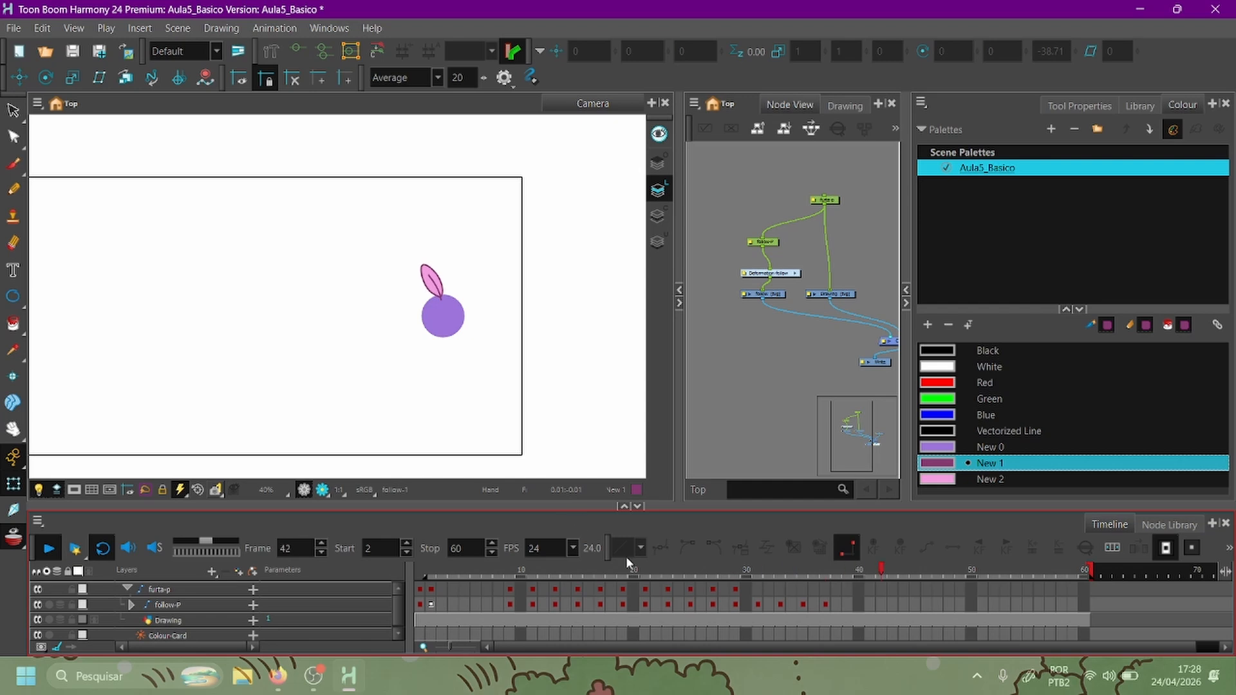
mouse_move(695, 580)
mouse_down()
mouse_move(713, 581)
mouse_move(698, 581)
mouse_up()
key(period)
key(comma)
key(period)
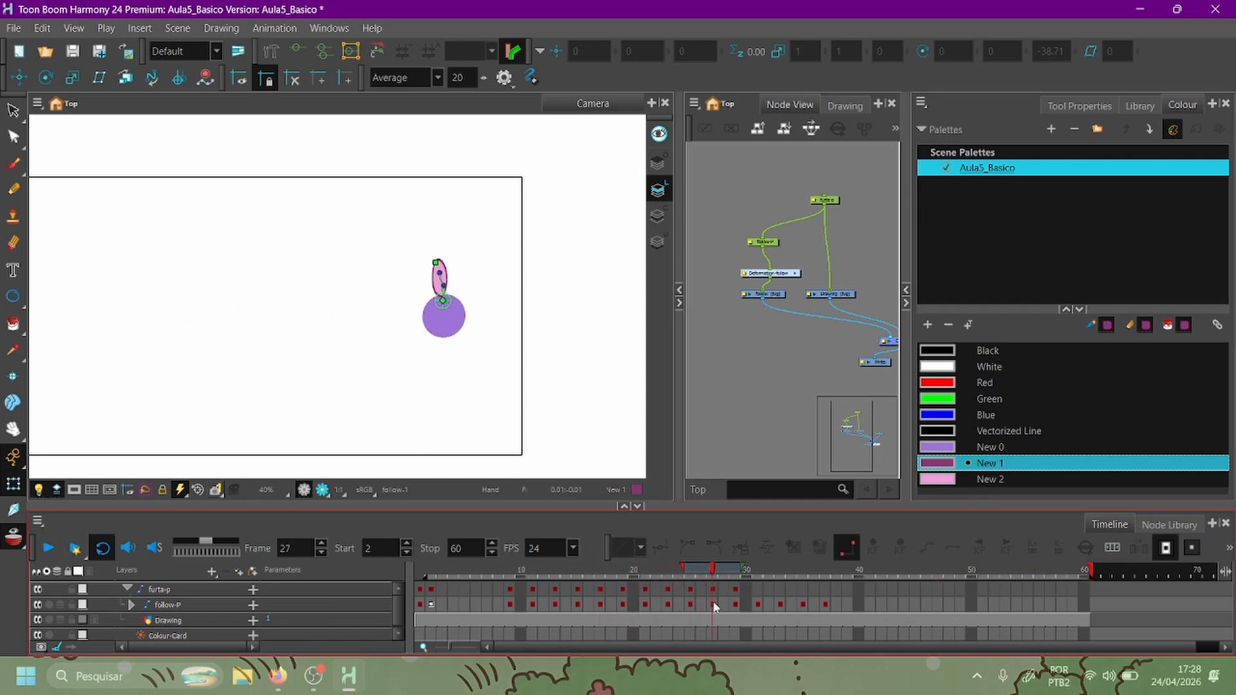
Rotate the leaf peg backward to about 46.34° at frame 27 and pull the deformation curve's tip slightly inward.
click(713, 604)
scroll(462, 219, up, 4)
drag(490, 309, 443, 304)
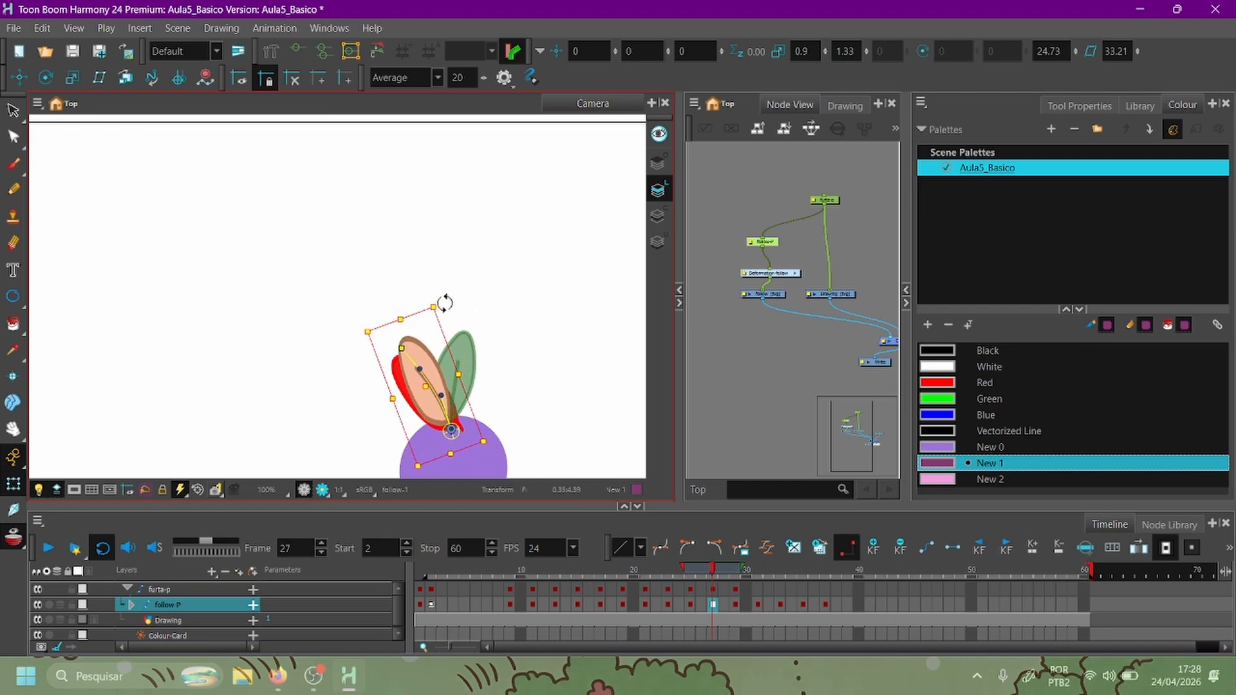
key(space)
drag(484, 369, 419, 343)
scroll(445, 362, up, 2)
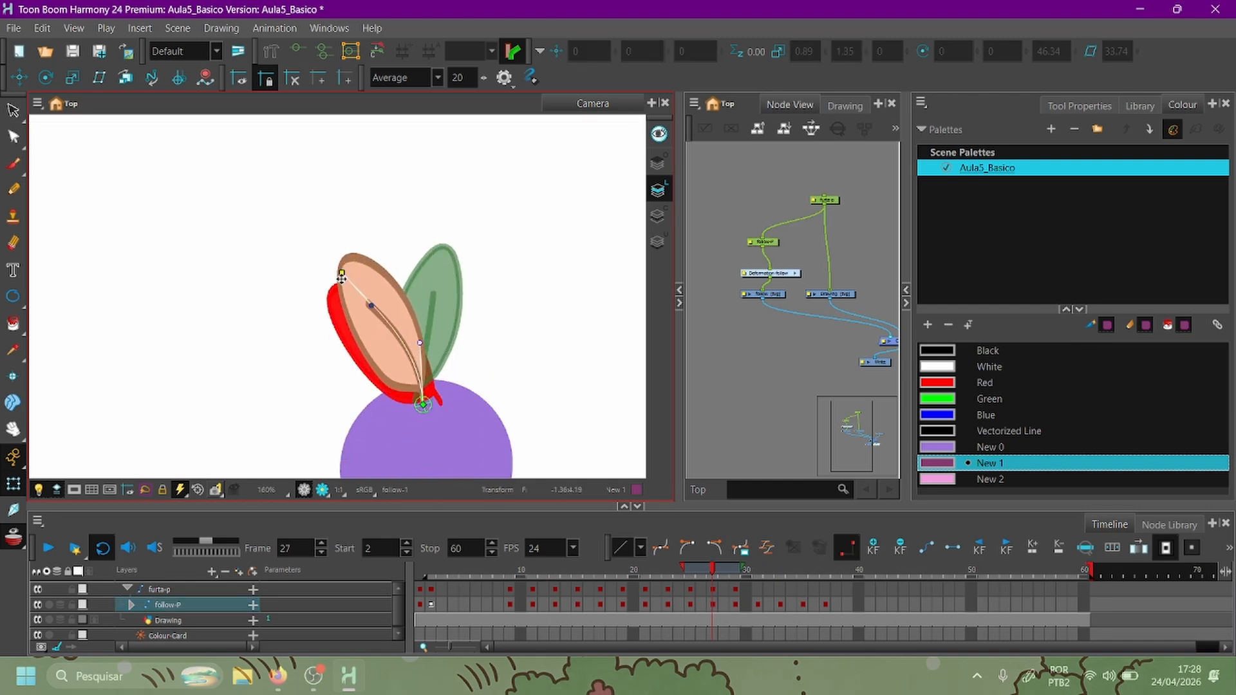
drag(342, 273, 346, 281)
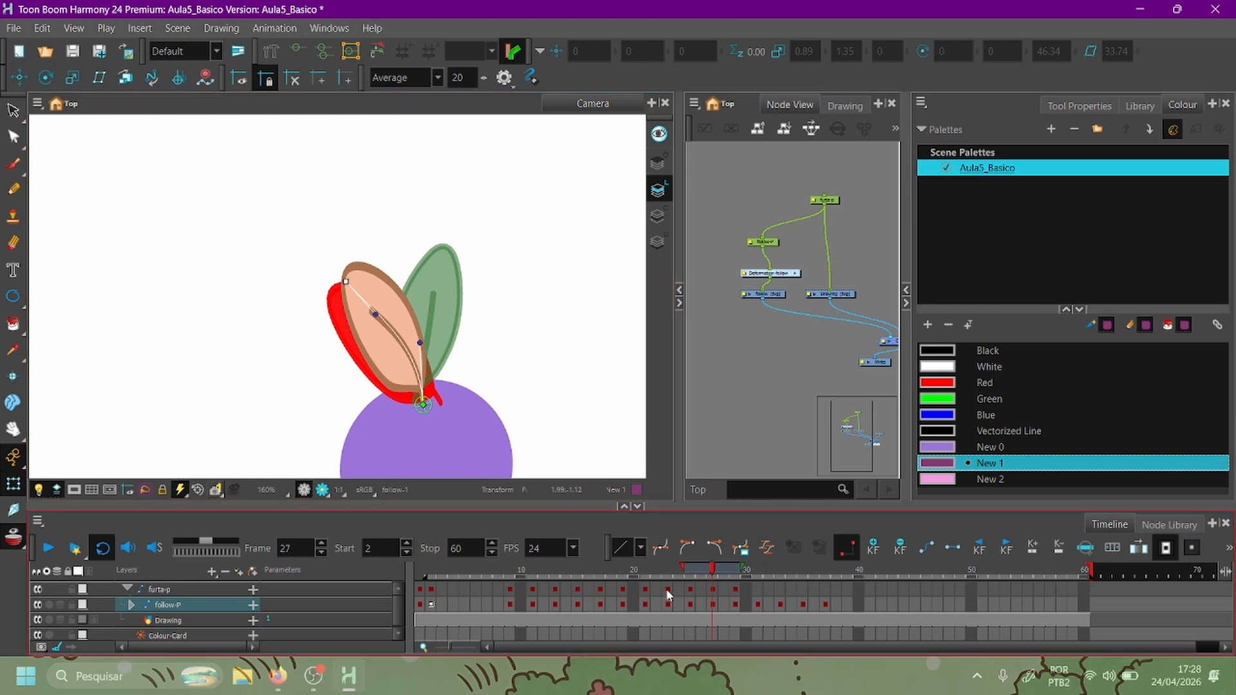
Bend the leaf's tip backward at frame 29 and curve its midsection forward using the deformation points.
drag(716, 574, 740, 574)
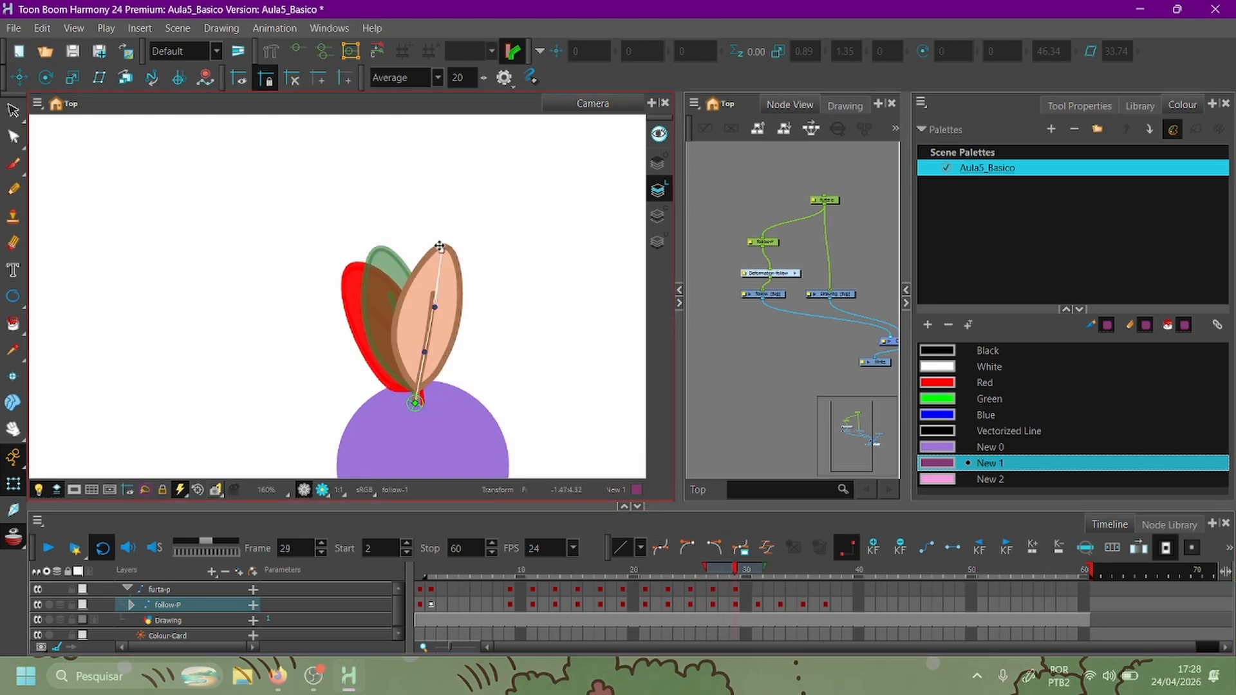
drag(438, 247, 424, 247)
drag(419, 303, 441, 303)
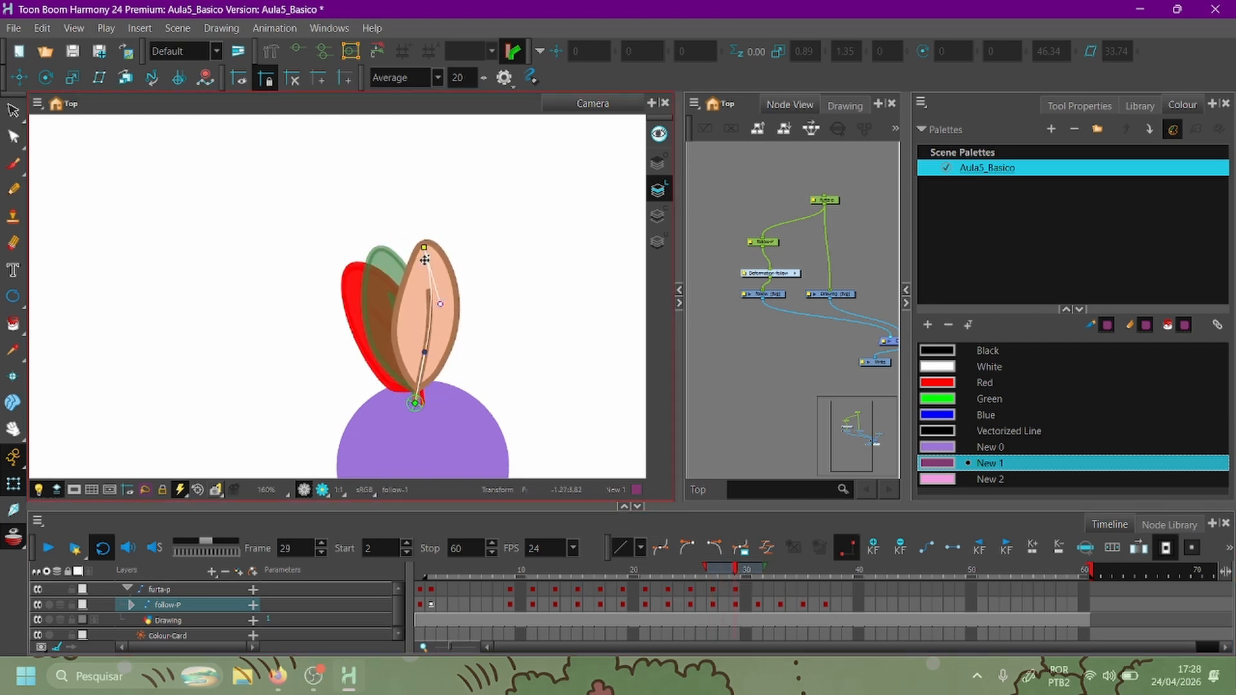
drag(426, 247, 414, 253)
drag(432, 307, 444, 307)
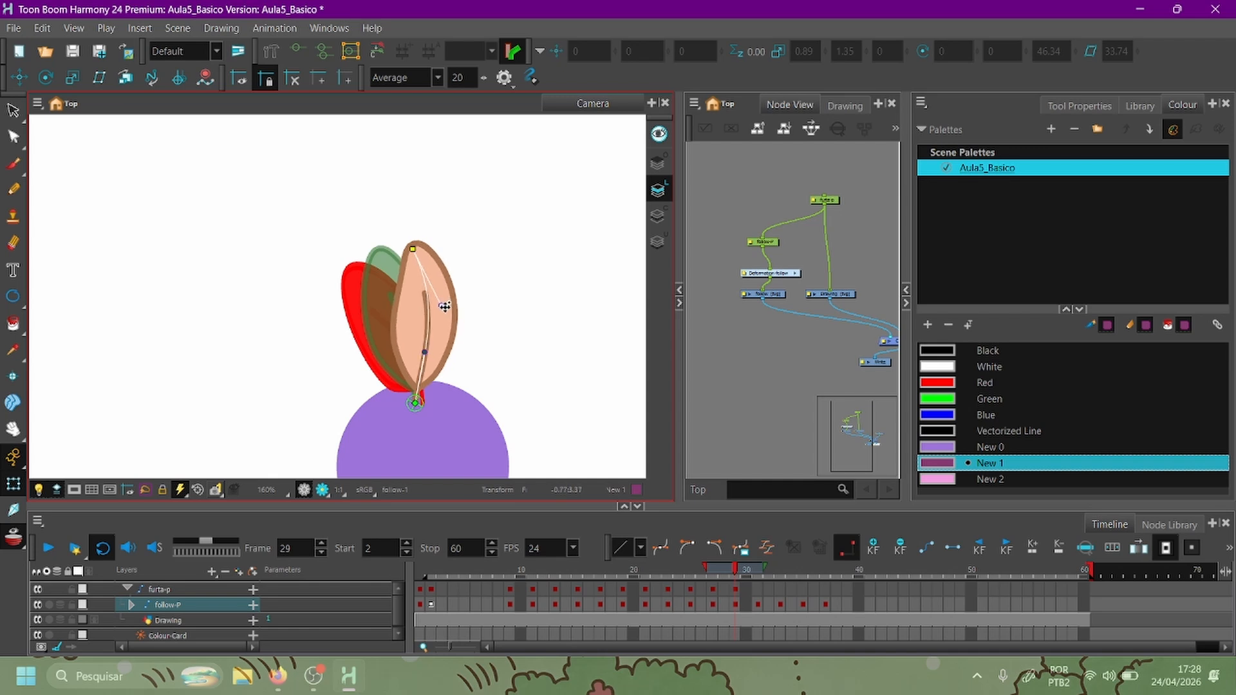
drag(426, 354, 430, 350)
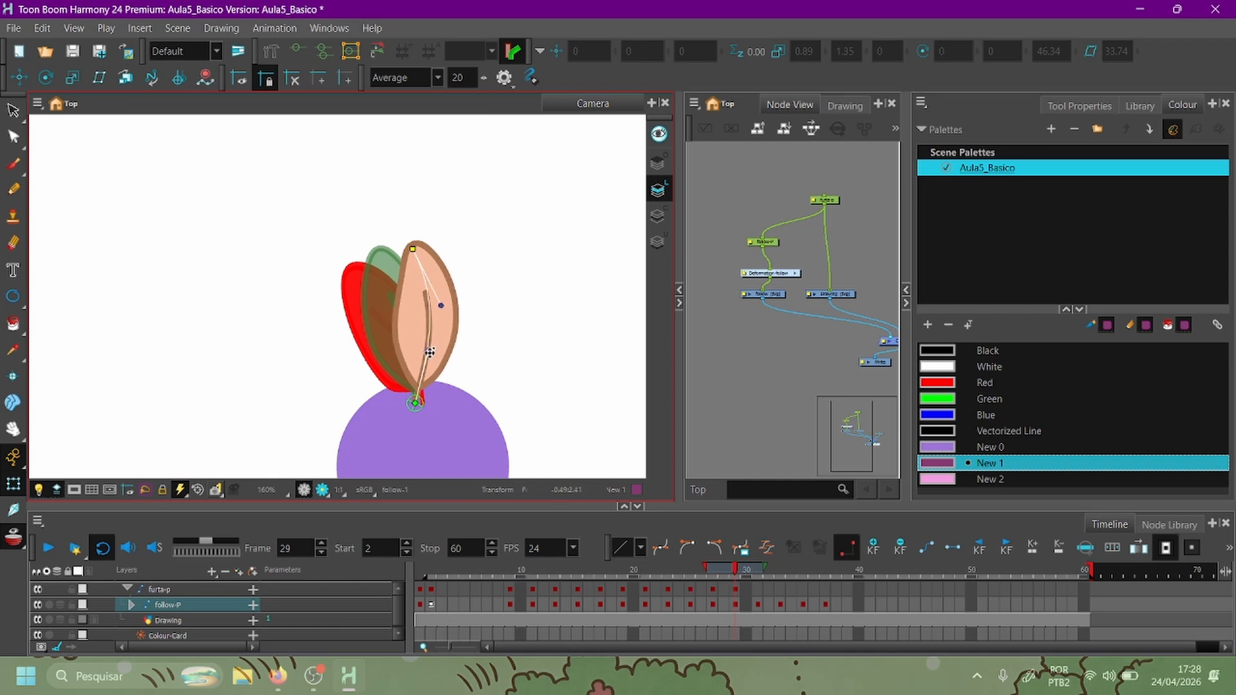
Shift the follow-P keyframes at frames 31 through 37 two frames forward to frames 33 through 39.
click(757, 575)
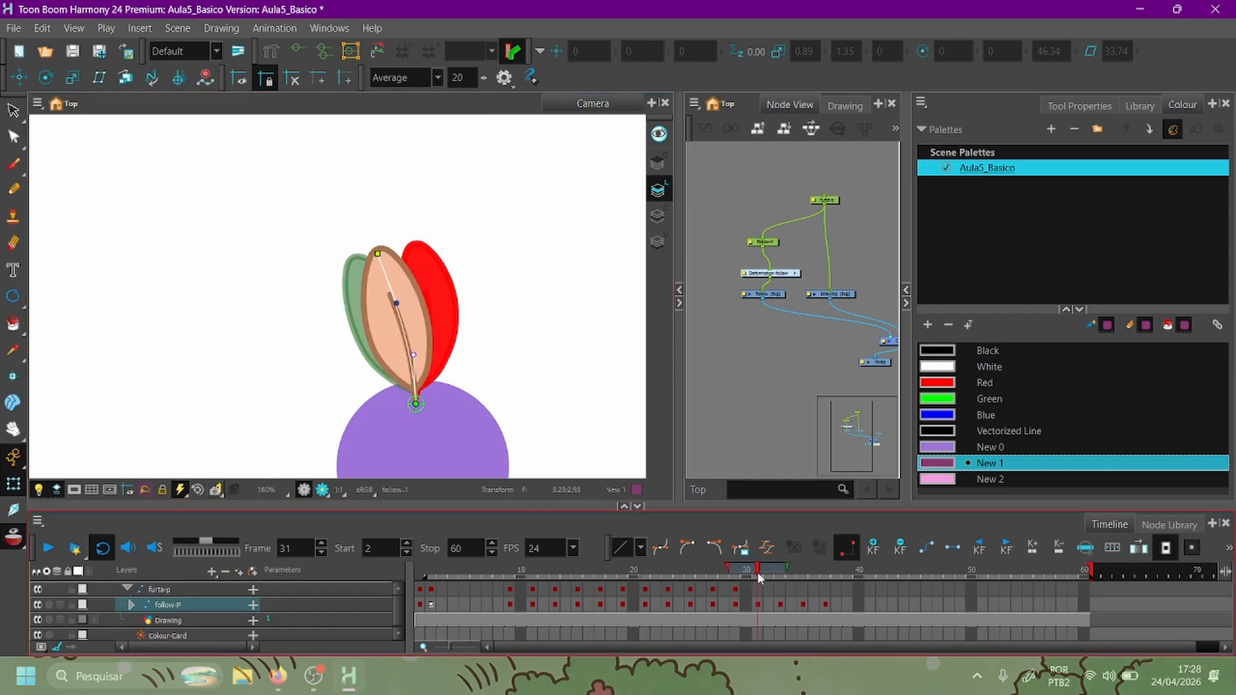
click(756, 605)
shift+click(825, 605)
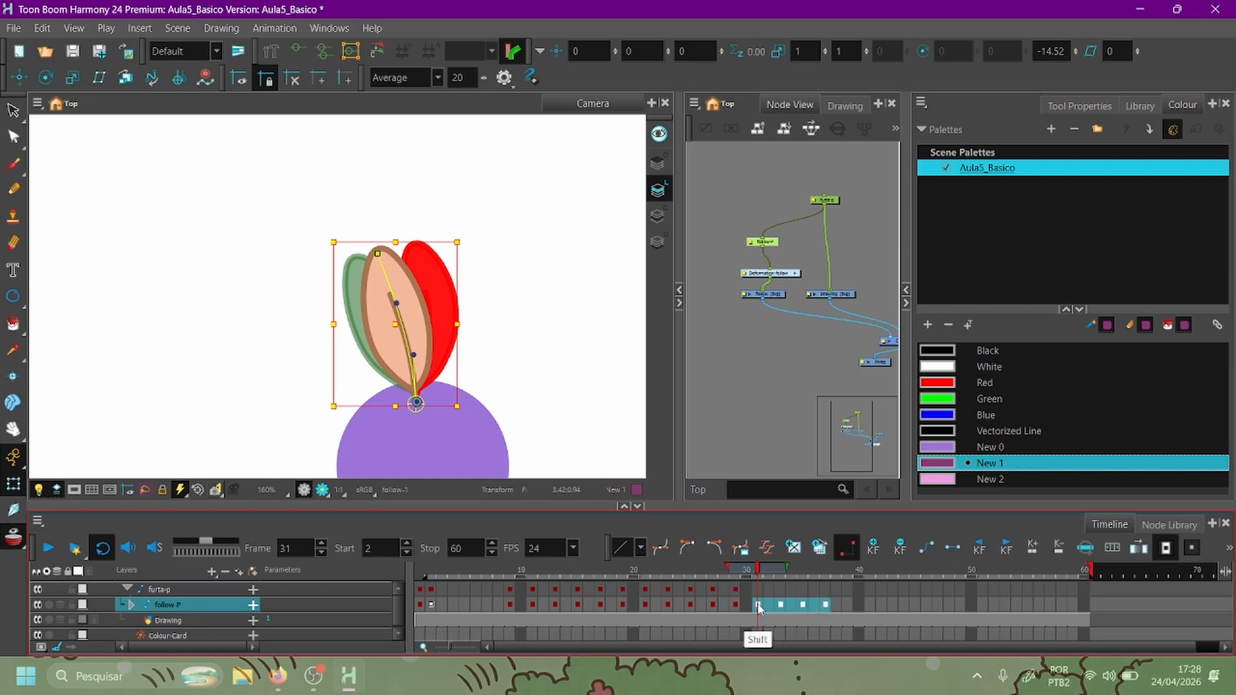
drag(758, 607, 785, 609)
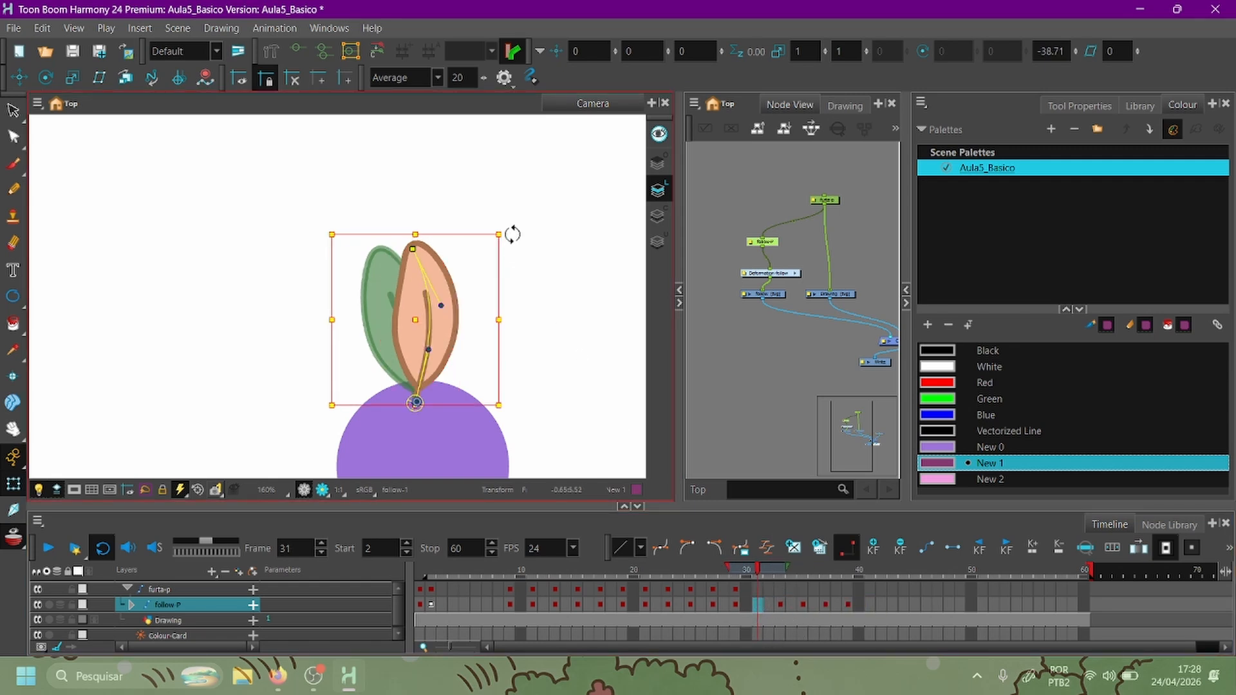
Rotate the leaf peg to about -36.28° at frame 31 and straighten the leaf by adjusting its deformation tip and handles.
drag(512, 233, 499, 240)
click(711, 355)
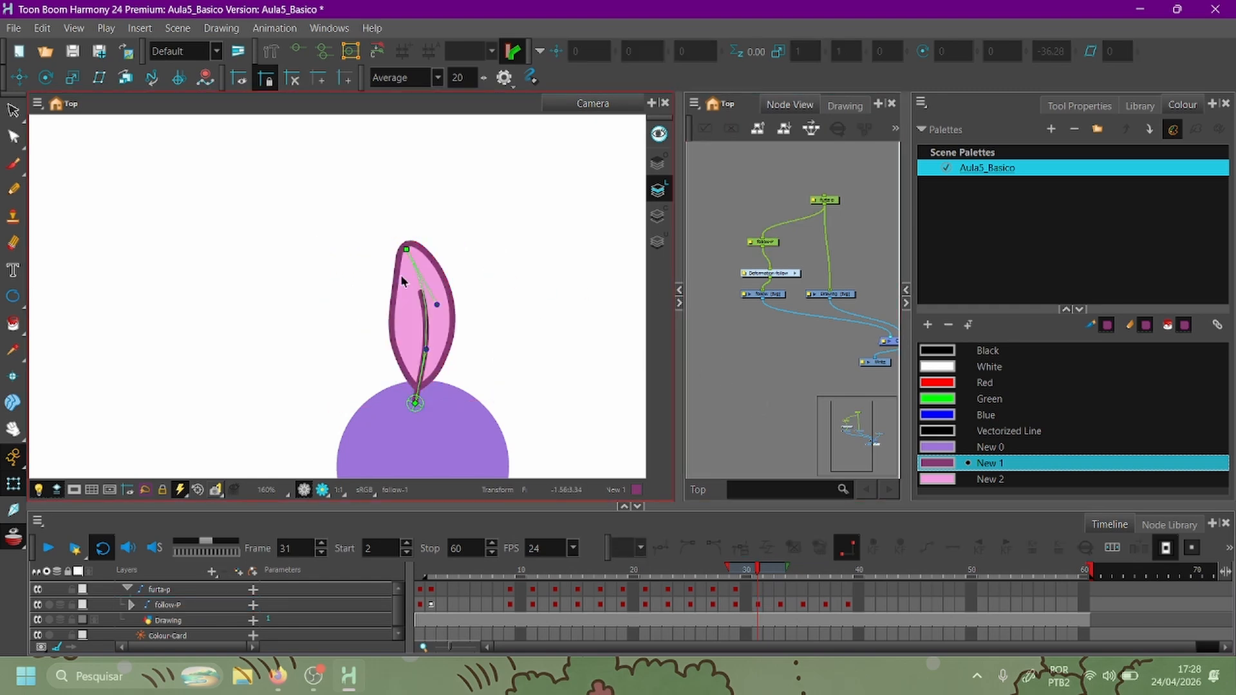
drag(438, 305, 402, 307)
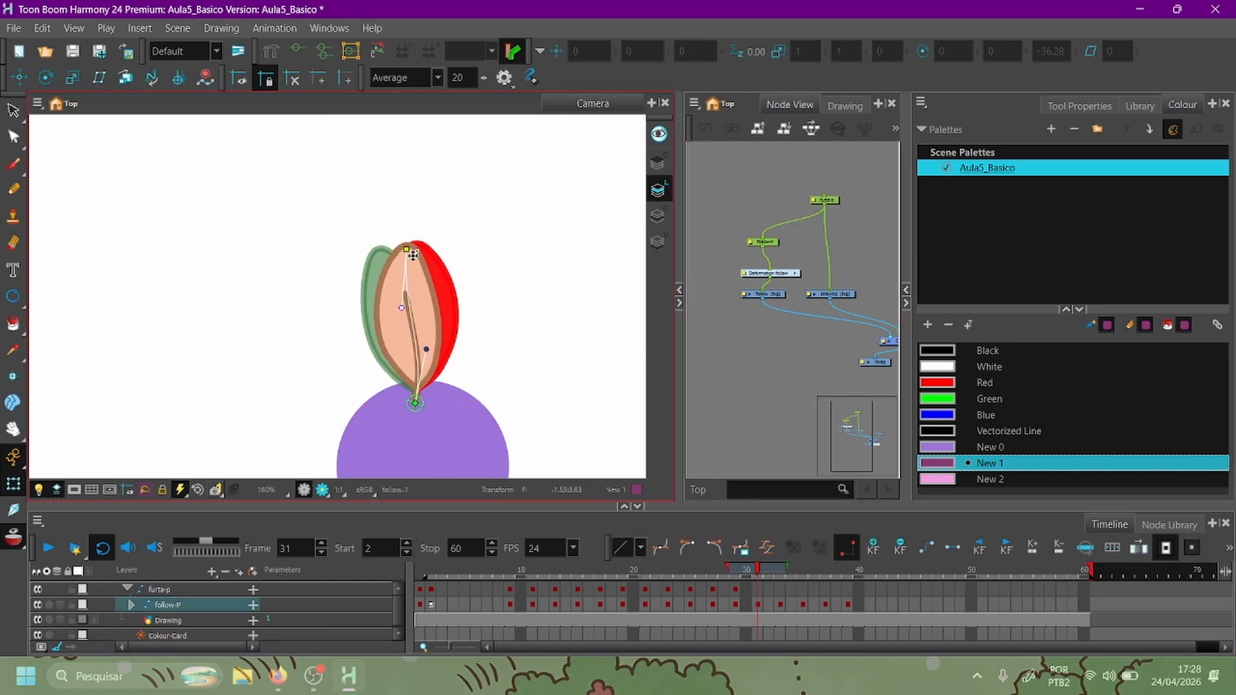
drag(405, 250, 413, 248)
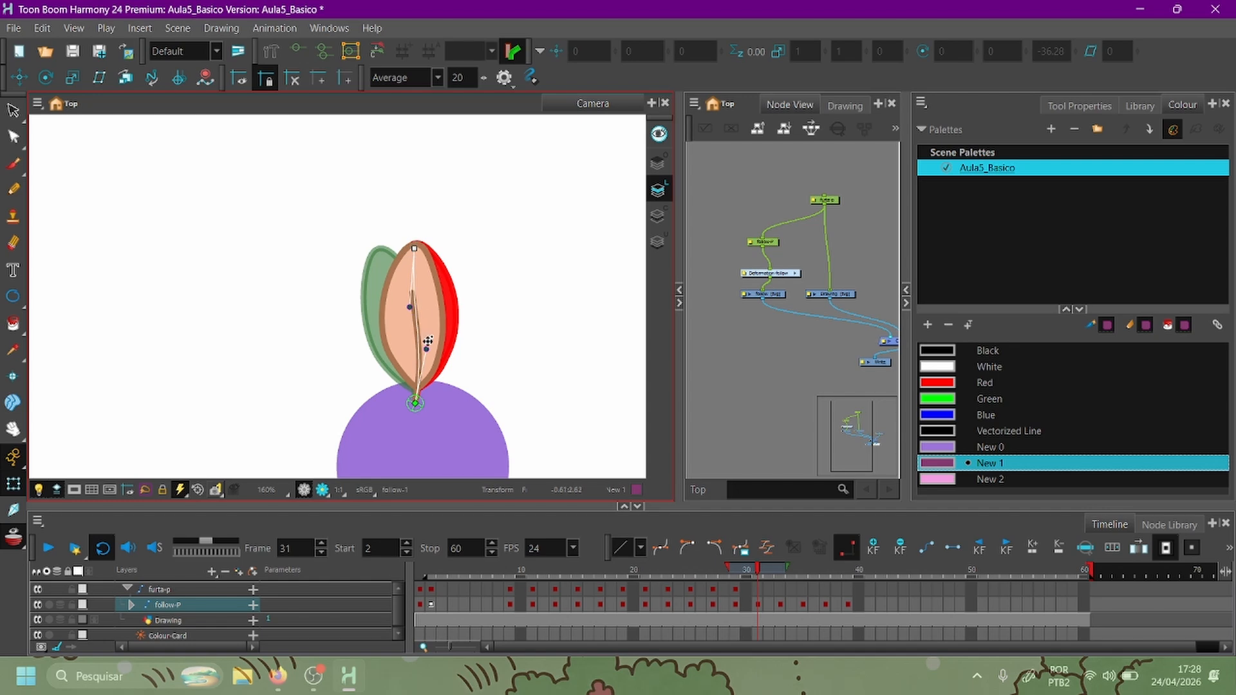
drag(428, 349, 420, 350)
click(714, 368)
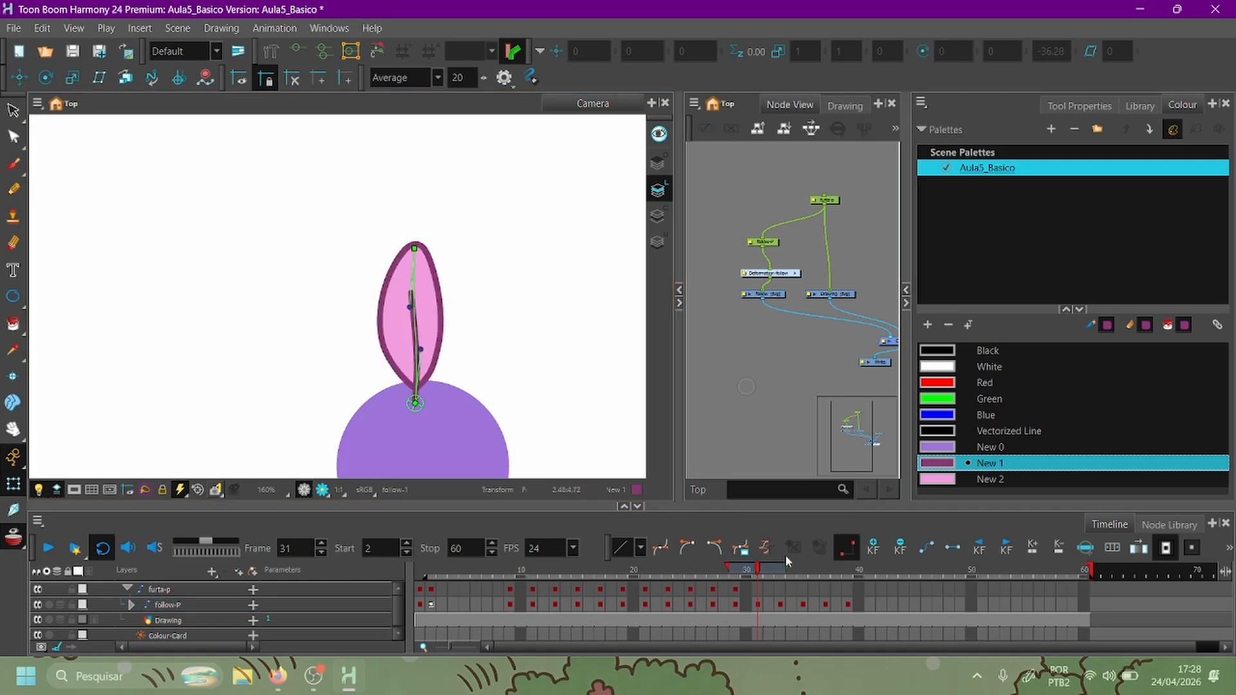
Soften the leaf's bend at frame 29 by moving the upper deformation handle closer to the leaf's axis.
click(758, 572)
mouse_move(758, 572)
mouse_down()
mouse_move(644, 572)
mouse_move(775, 572)
mouse_move(830, 592)
mouse_move(832, 604)
mouse_move(700, 612)
mouse_move(773, 620)
mouse_move(742, 621)
mouse_up()
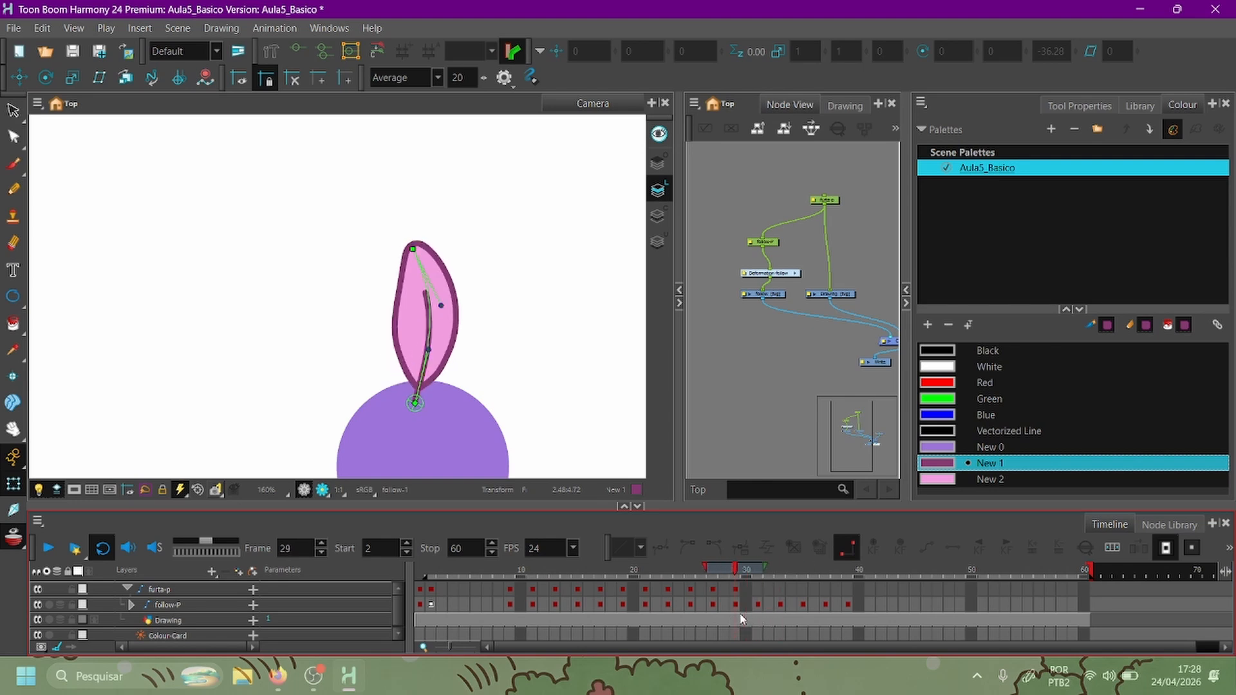
click(443, 306)
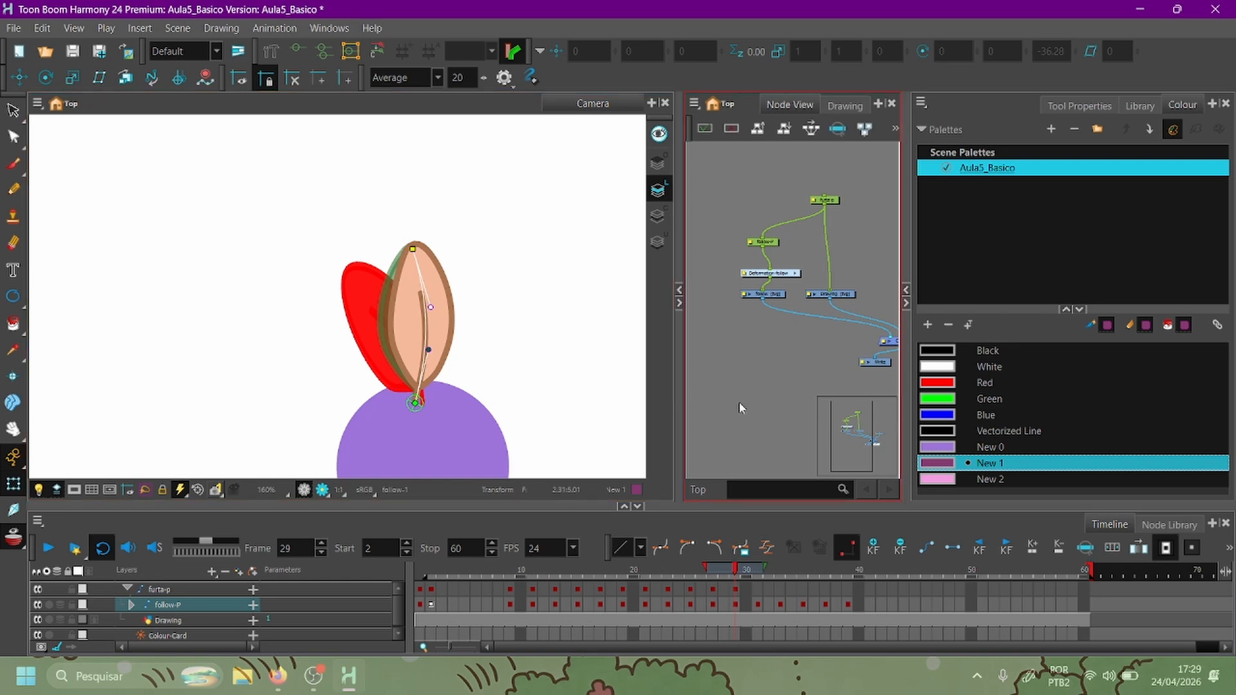
Scrub through the leaf's settling frames after 29 and play the full animation to check the motion.
click(736, 574)
drag(739, 575, 892, 576)
scroll(481, 383, down, 2)
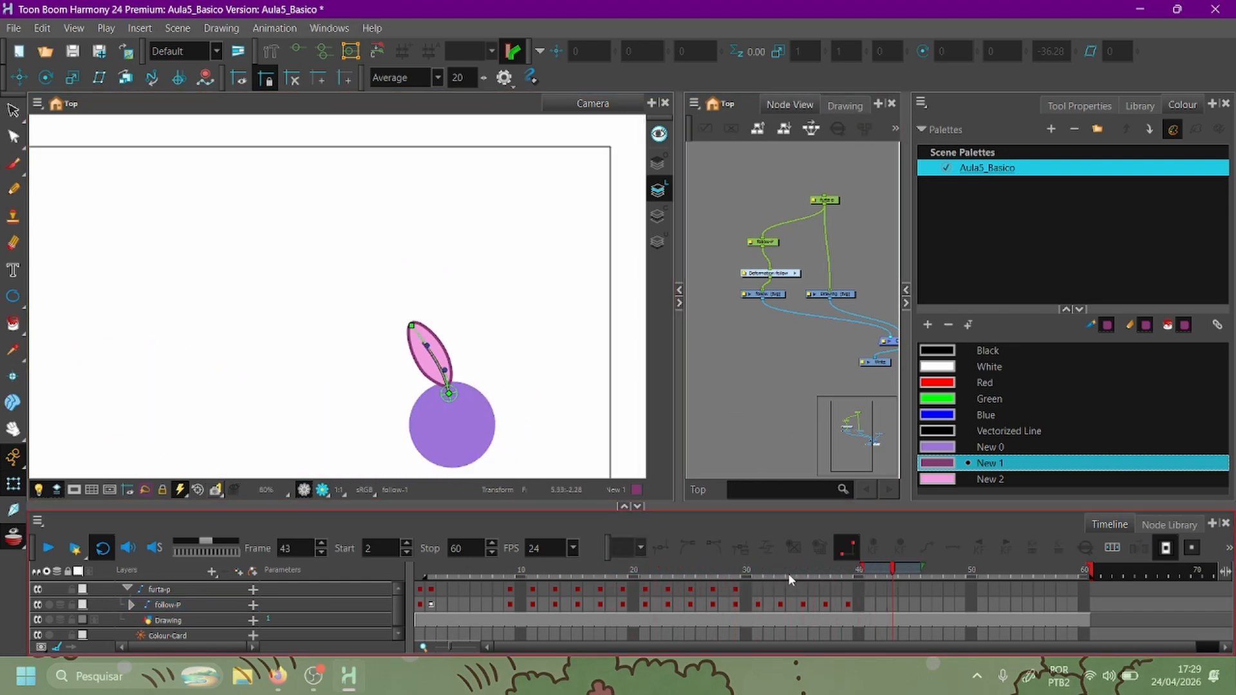
drag(788, 573, 831, 613)
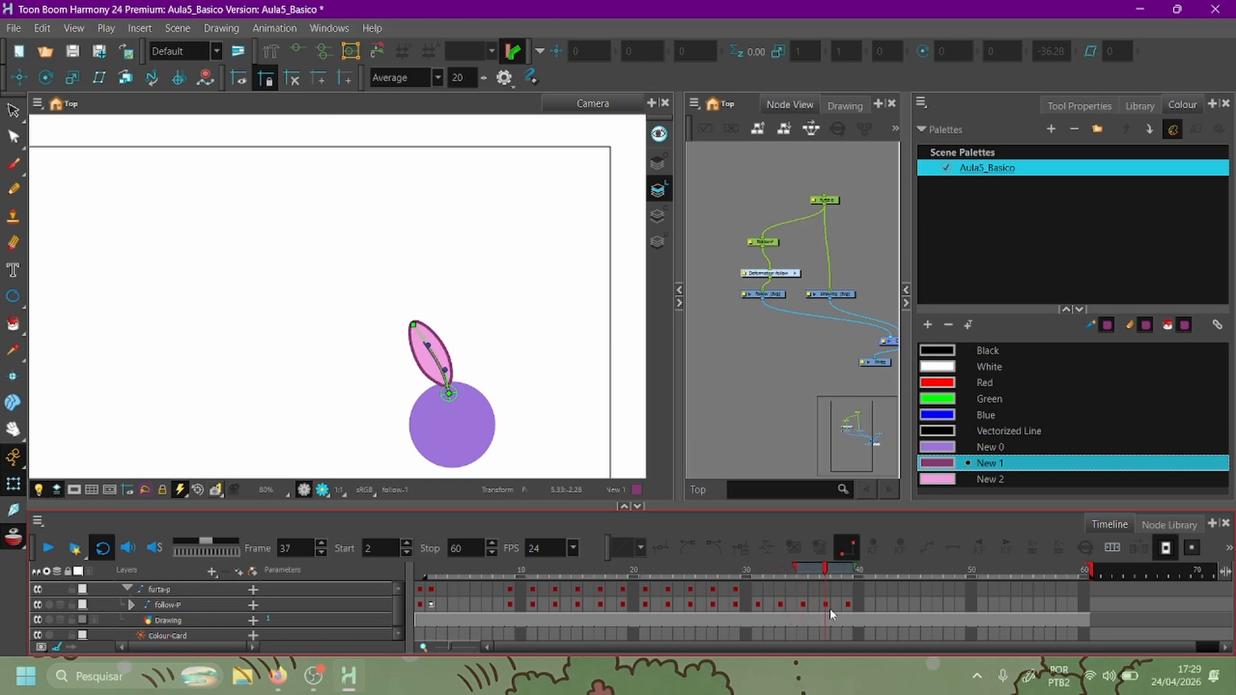
scroll(517, 330, down, 5)
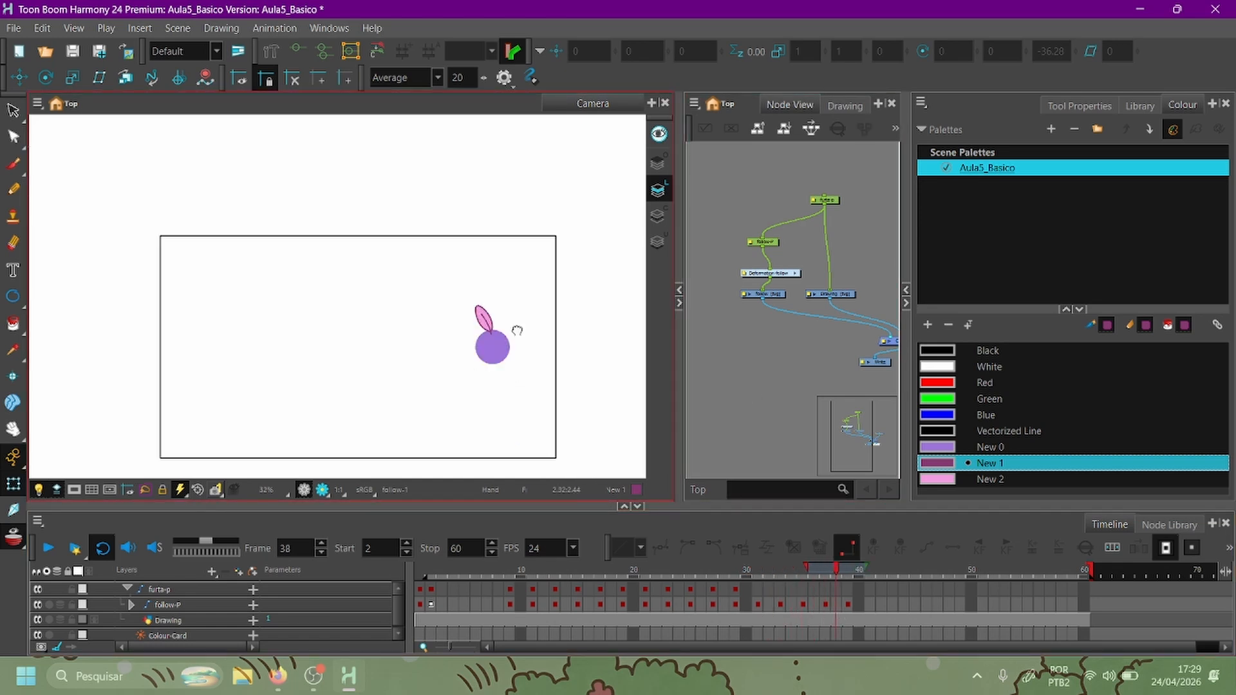
mouse_move(430, 572)
mouse_down()
mouse_move(400, 571)
mouse_move(430, 573)
mouse_up()
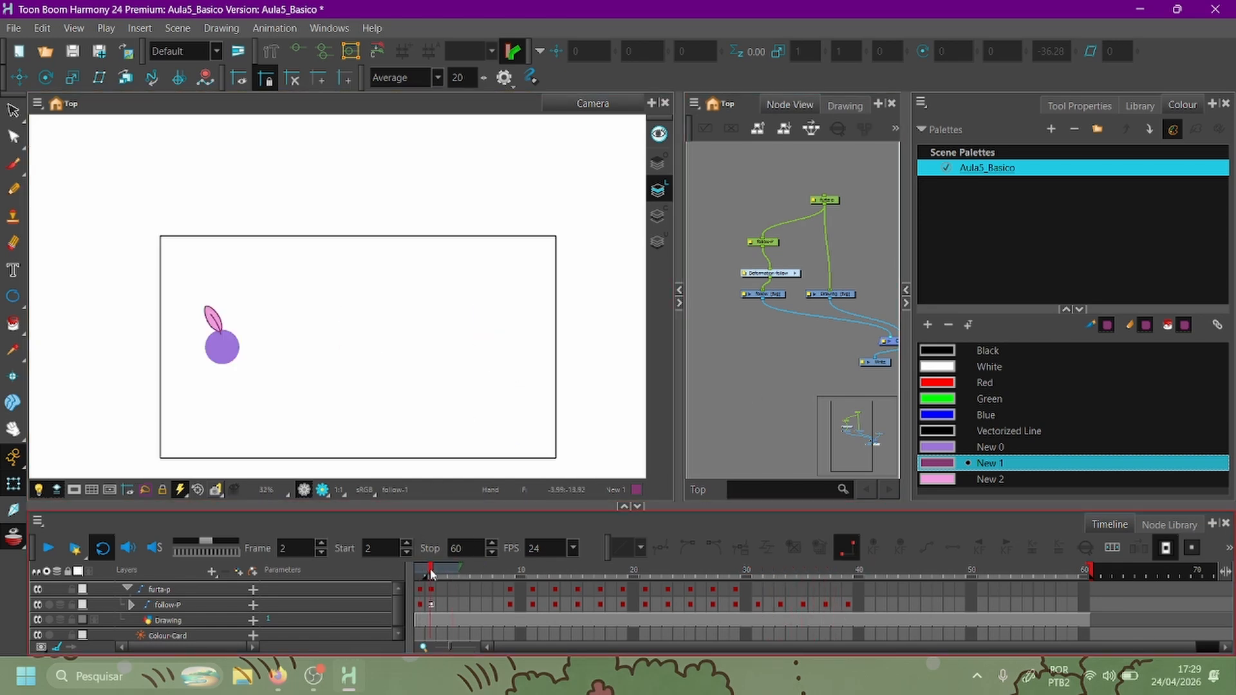
click(50, 549)
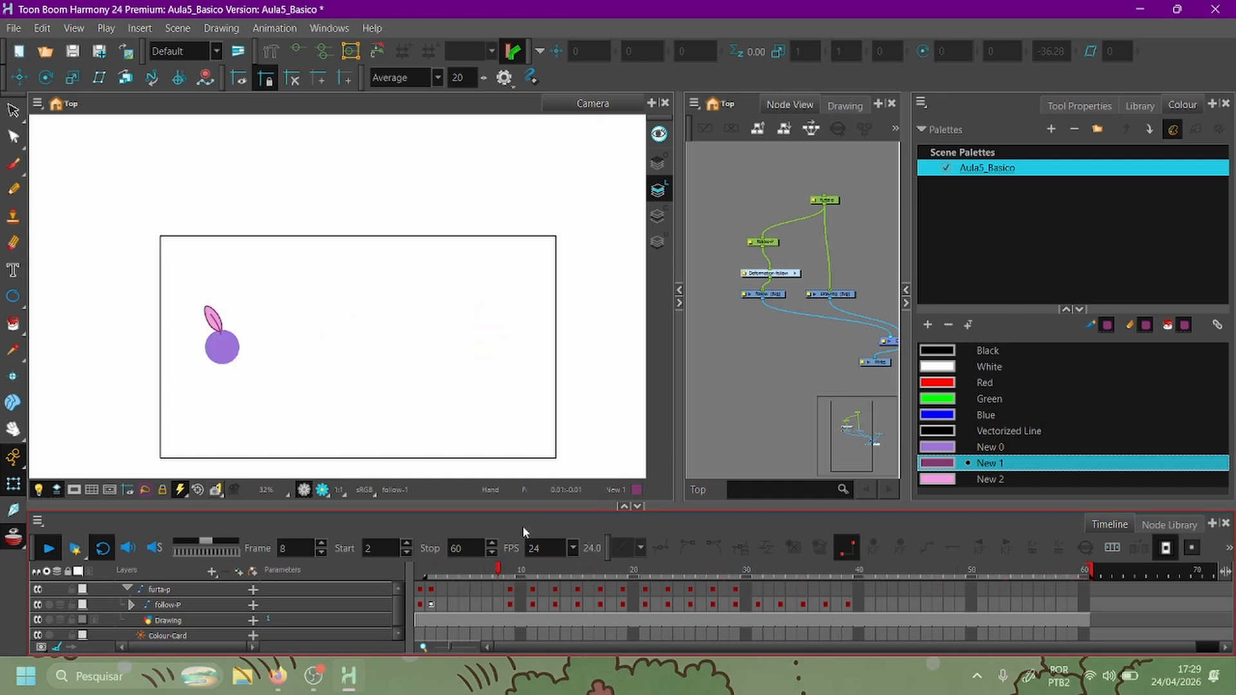
Stretch the leaf's deformation tip farther backward and slightly down at frame 23.
mouse_move(564, 583)
mouse_down()
mouse_move(623, 576)
mouse_move(704, 594)
mouse_move(657, 602)
mouse_move(665, 581)
mouse_up()
click(492, 333)
scroll(493, 337, up, 3)
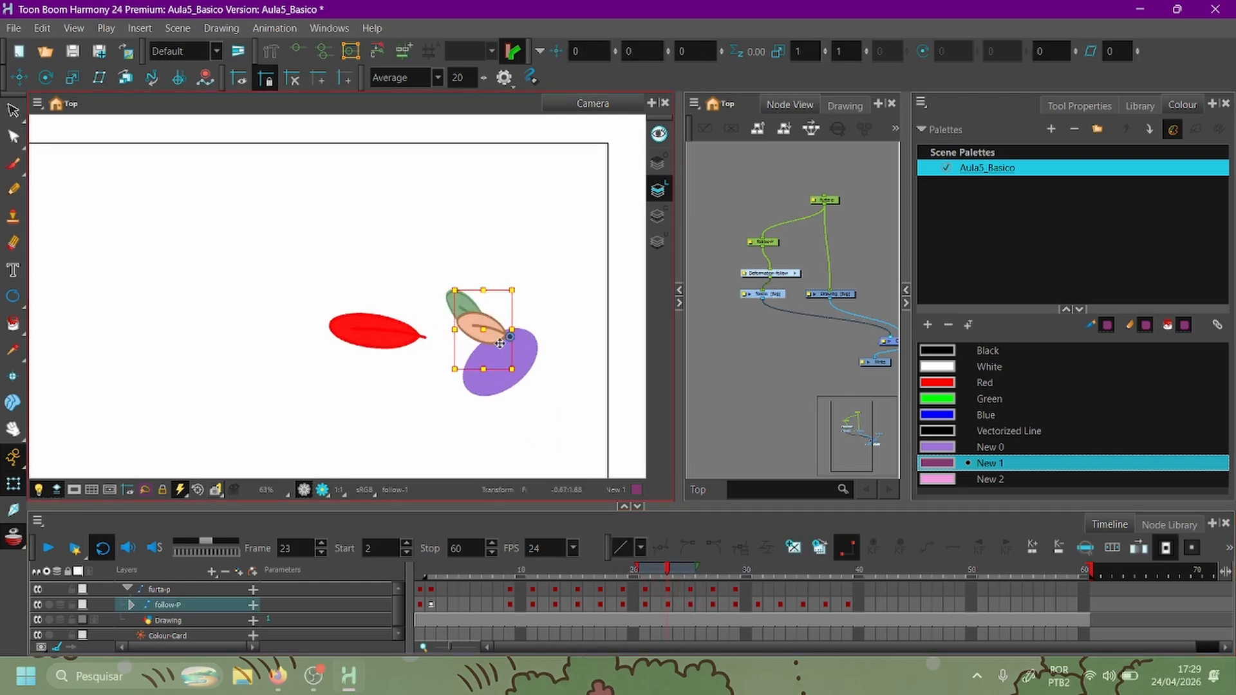
scroll(625, 349, up, 2)
click(608, 358)
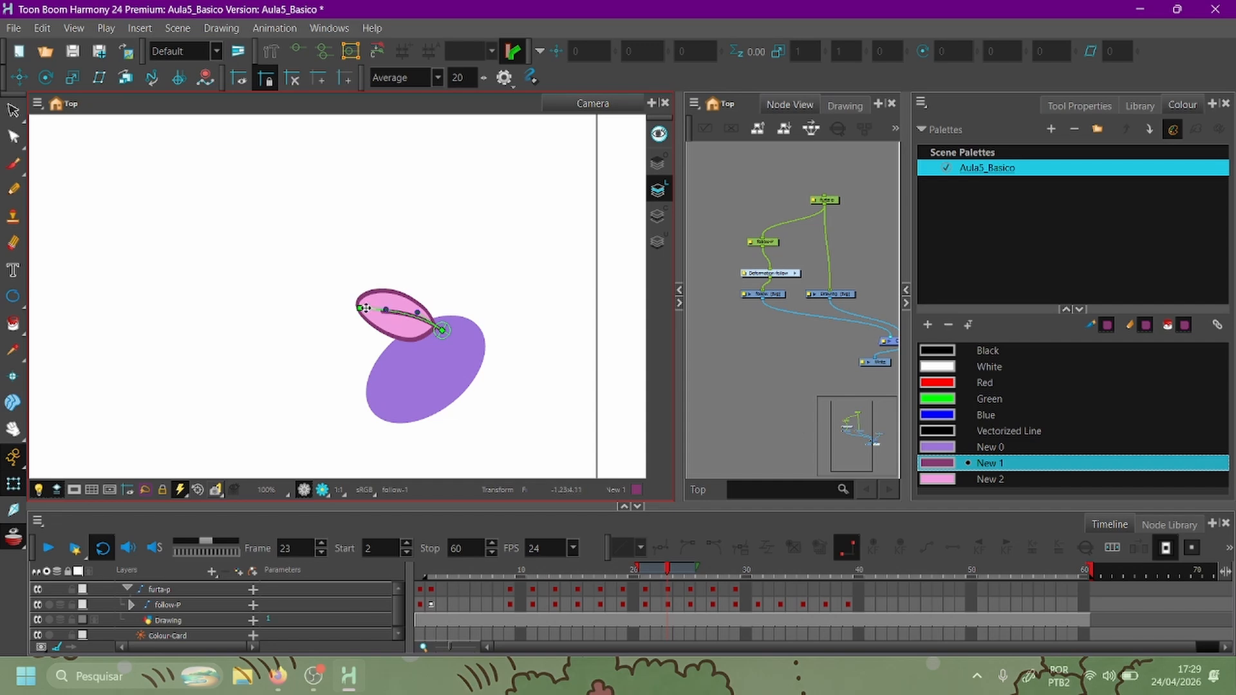
drag(354, 308, 328, 316)
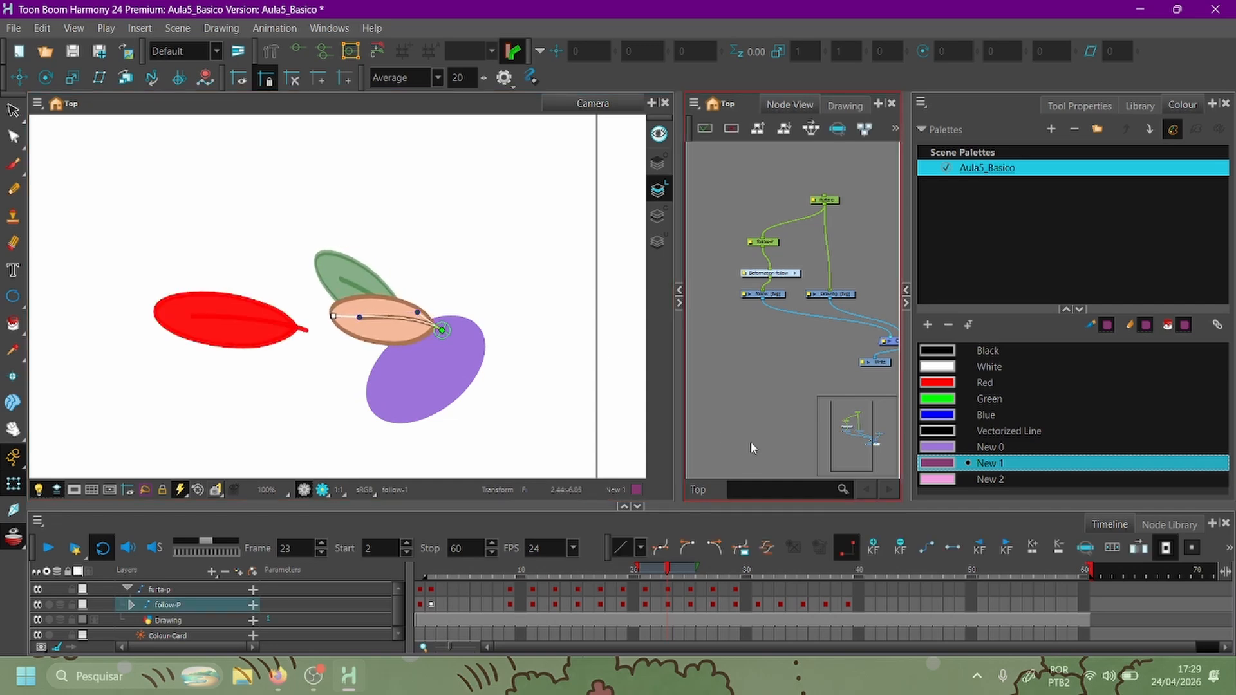
mouse_move(667, 577)
mouse_down()
mouse_move(592, 573)
mouse_move(762, 579)
mouse_move(653, 578)
mouse_move(731, 581)
mouse_move(673, 569)
mouse_up()
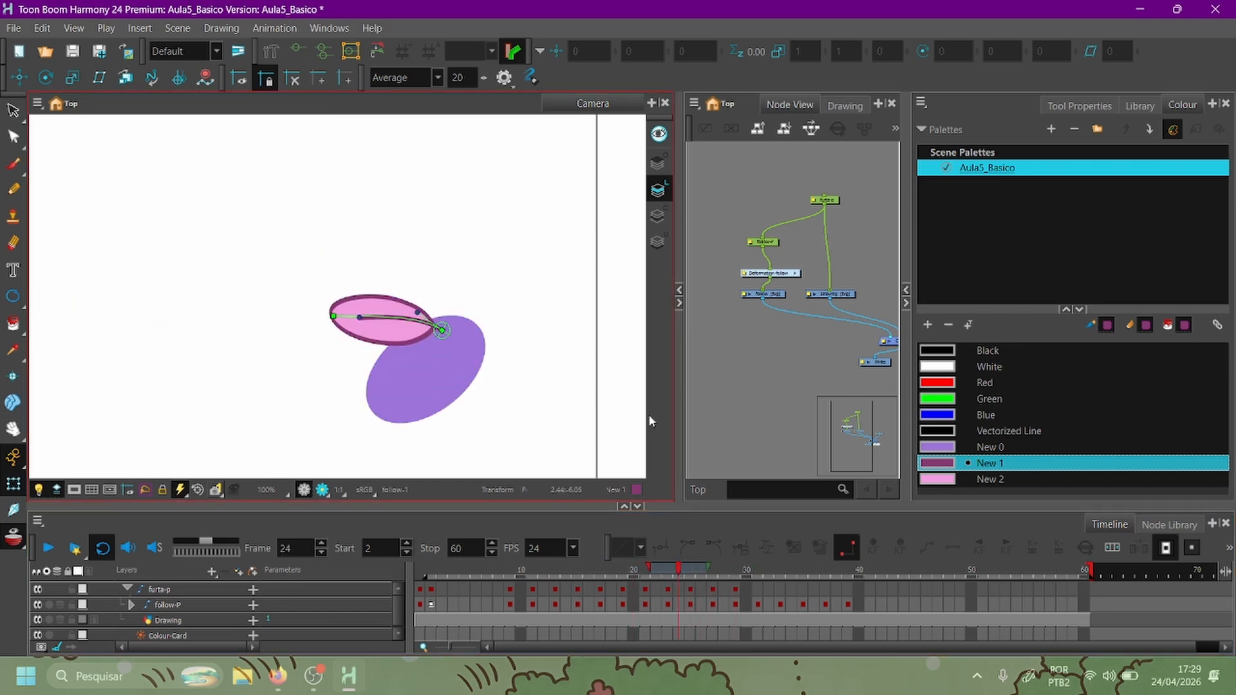